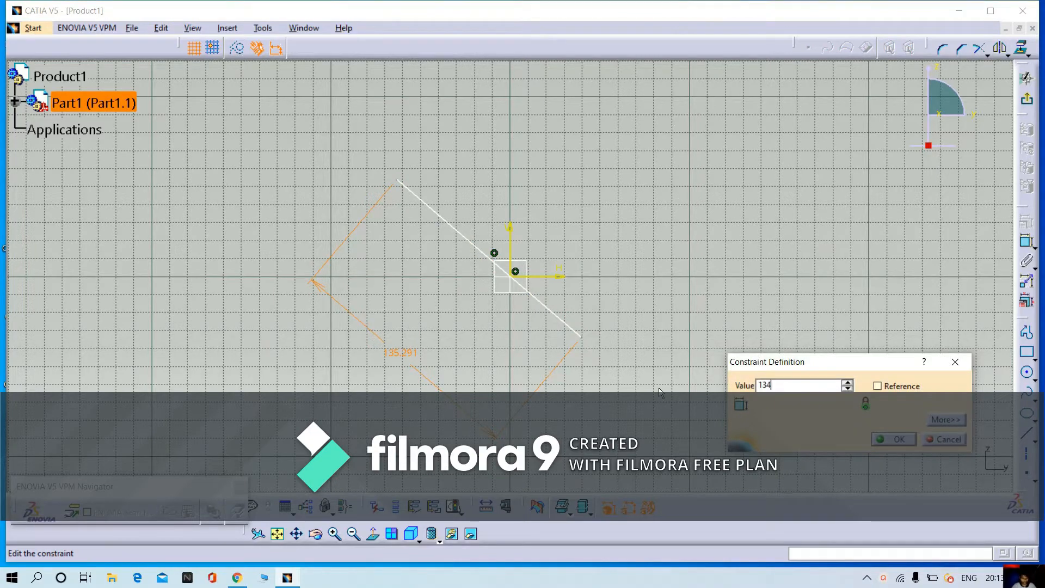
Step: Set the slanted line's length to 134 mm
key("Return")
mouse_move(499, 321)
middle_mouse_down()
mouse_move(528, 341)
mouse_move(524, 323)
middle_mouse_up()
middle_click_drag(594, 368, 567, 353)
Step: Constrain the distance from the sketch origin to the slanted line's lower endpoint to 67 mm, half the 134 mm line length
left_click(1027, 241)
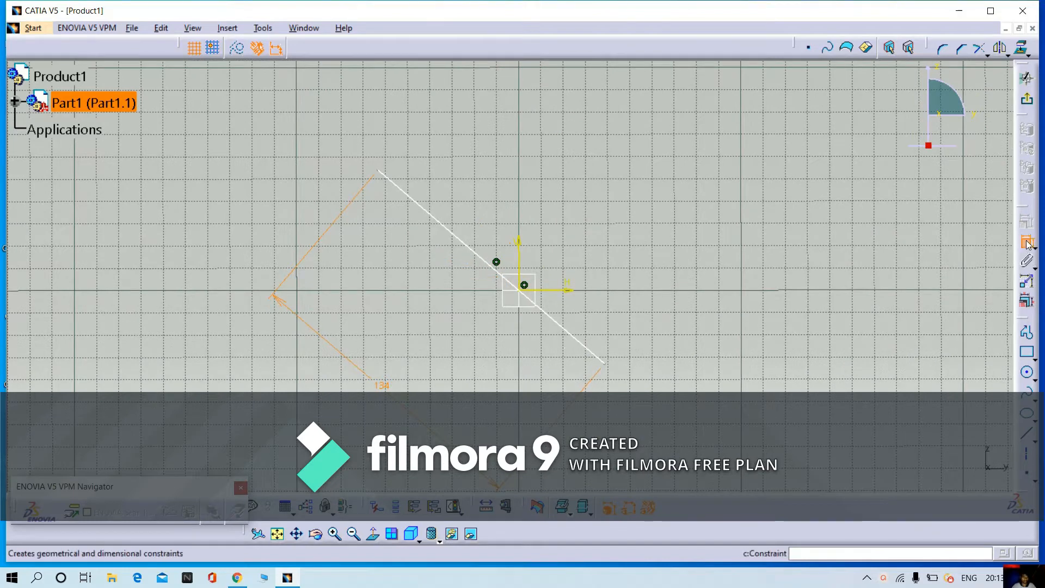
left_click(521, 289)
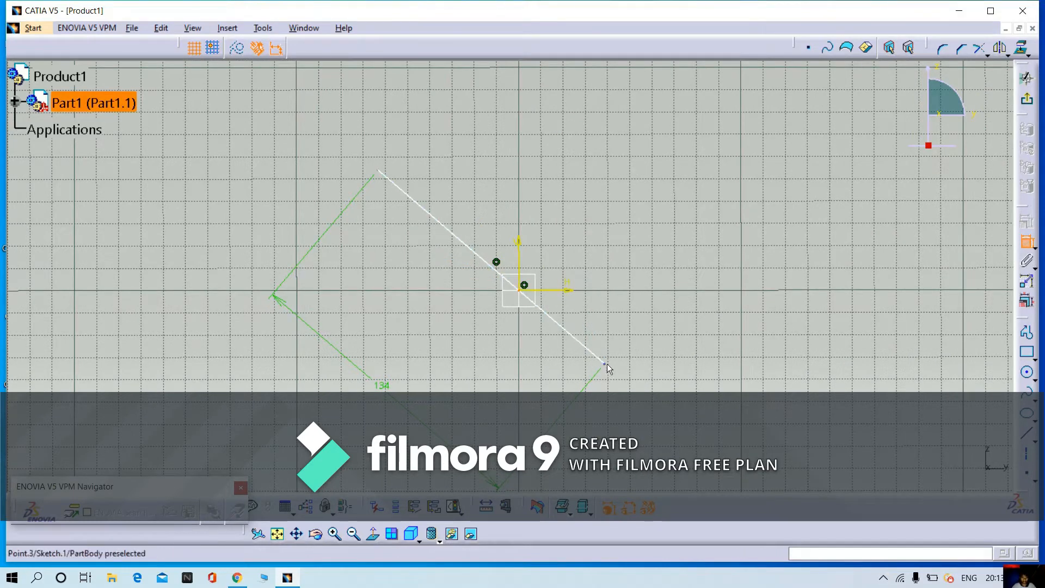
left_click(604, 362)
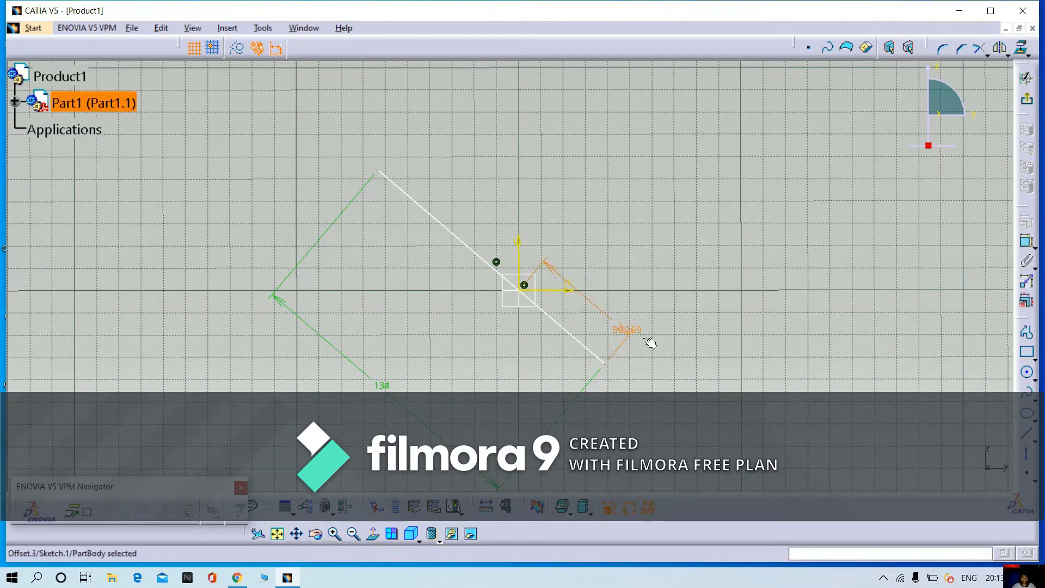
double_click(630, 331)
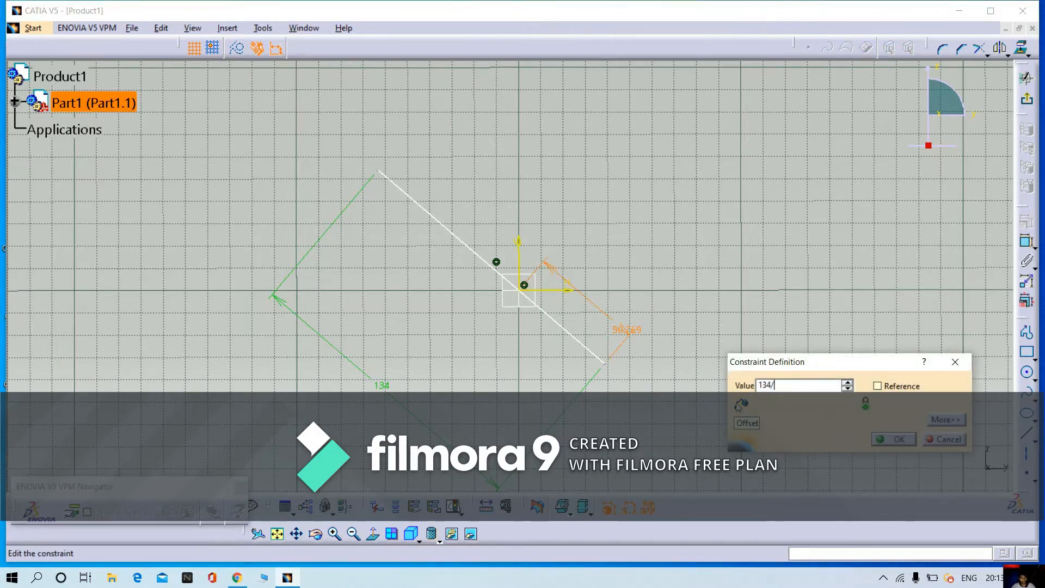
key("Return")
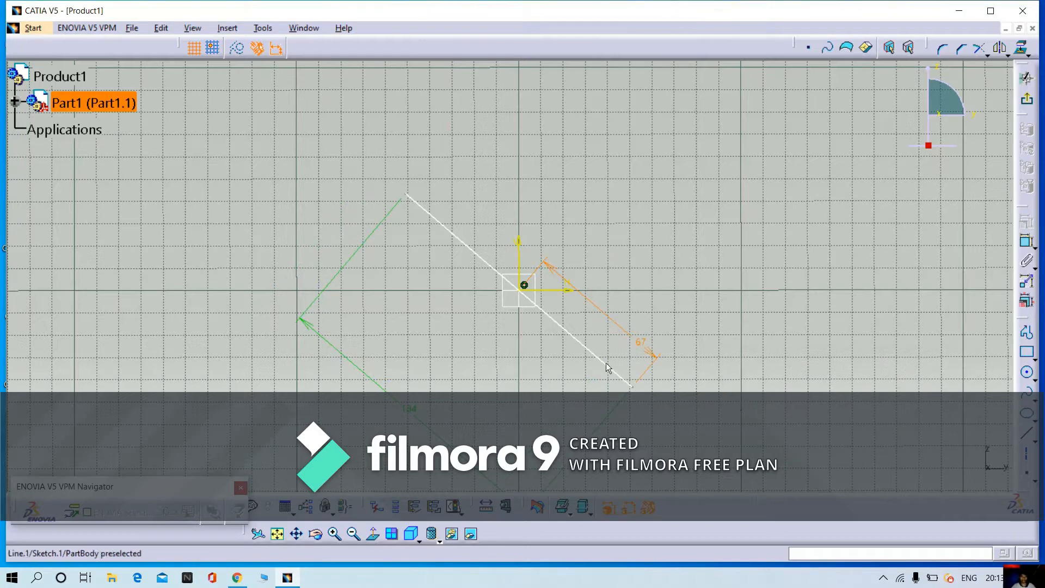
scroll(618, 302, "up", 1)
left_click(618, 302)
Step: Sketch two concentric circles centred on the origin, with the second circle smaller than the first
middle_click_drag(618, 301, 611, 280)
middle_click_drag(729, 297, 654, 287)
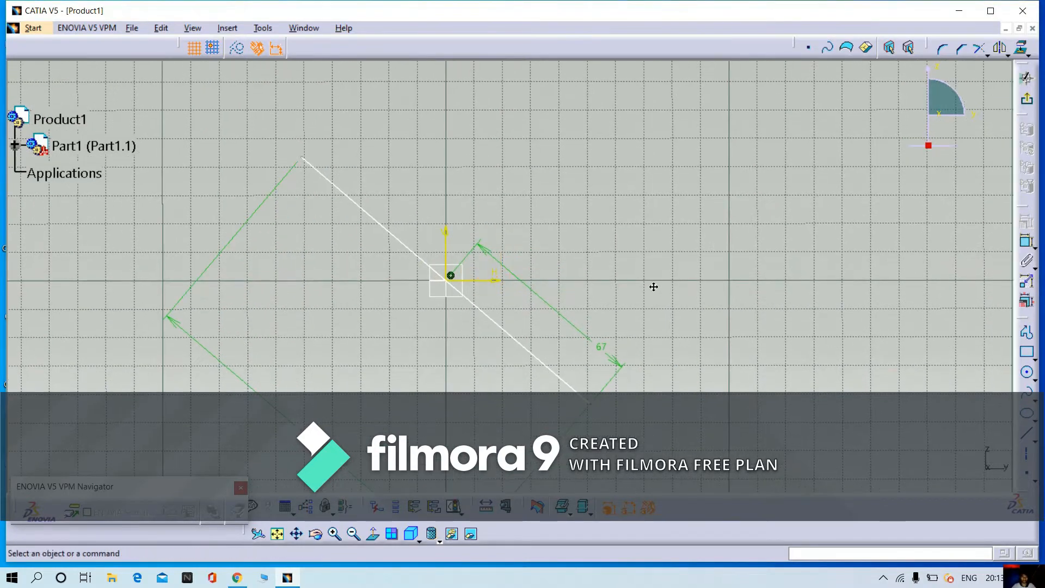
left_click(1027, 372)
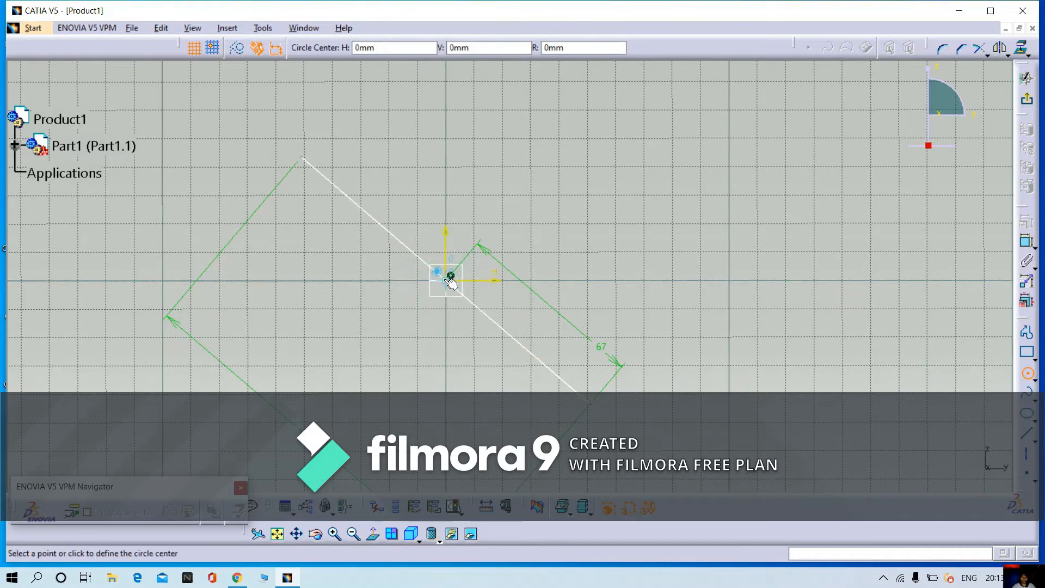
left_click(450, 277)
left_click(479, 358)
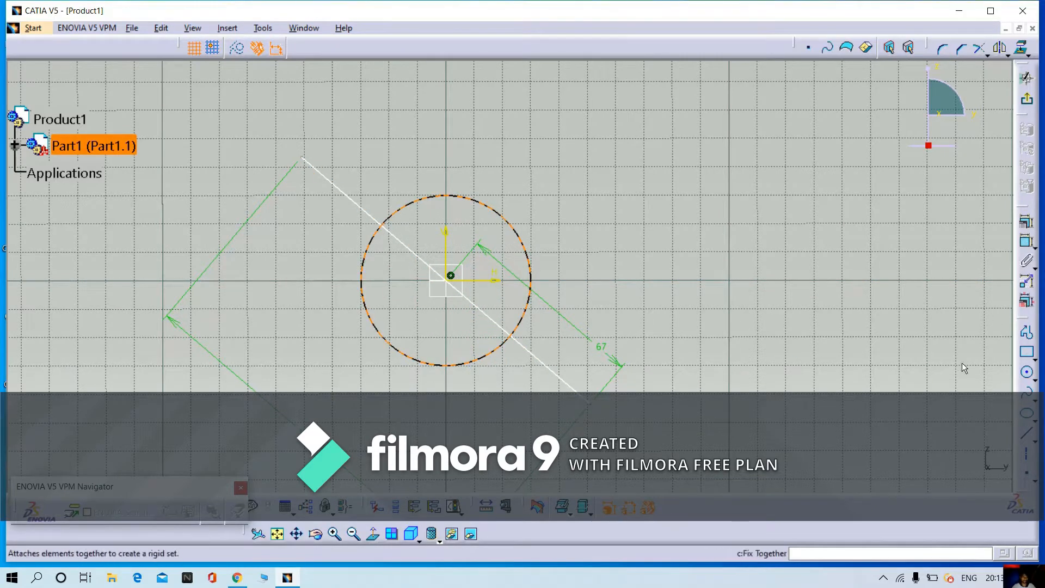
left_click(1026, 373)
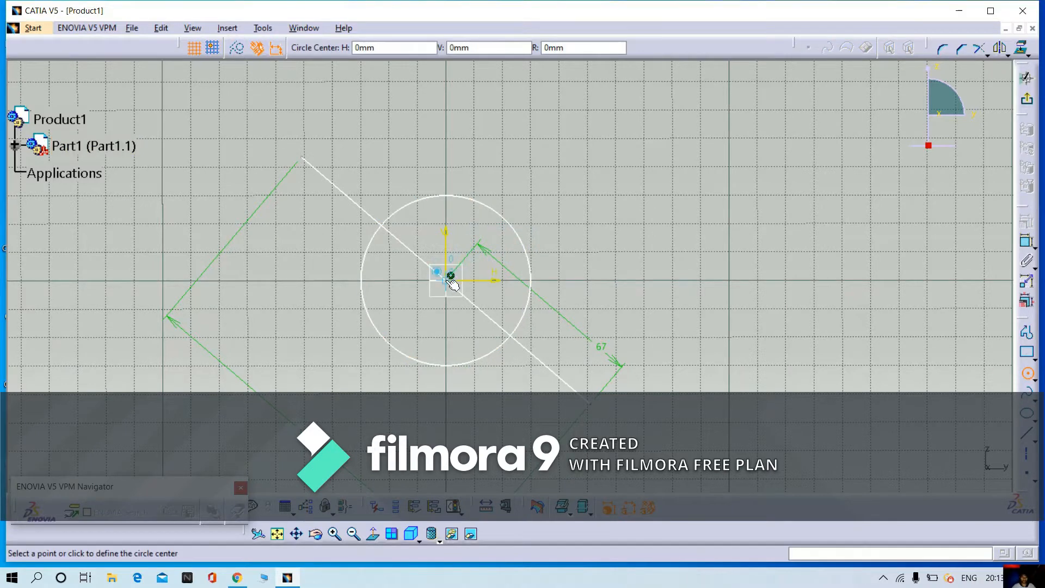
left_click(470, 333)
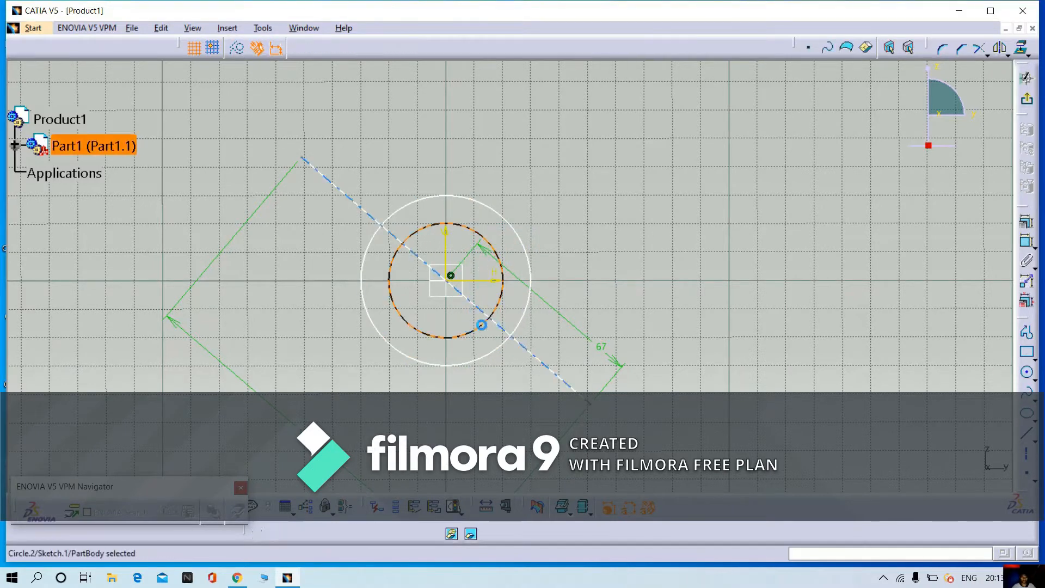
Step: Sketch two concentric circles centred on the slanted line's lower endpoint, with radii of about 17 mm and 11 mm
left_click(1027, 374)
left_click(590, 403)
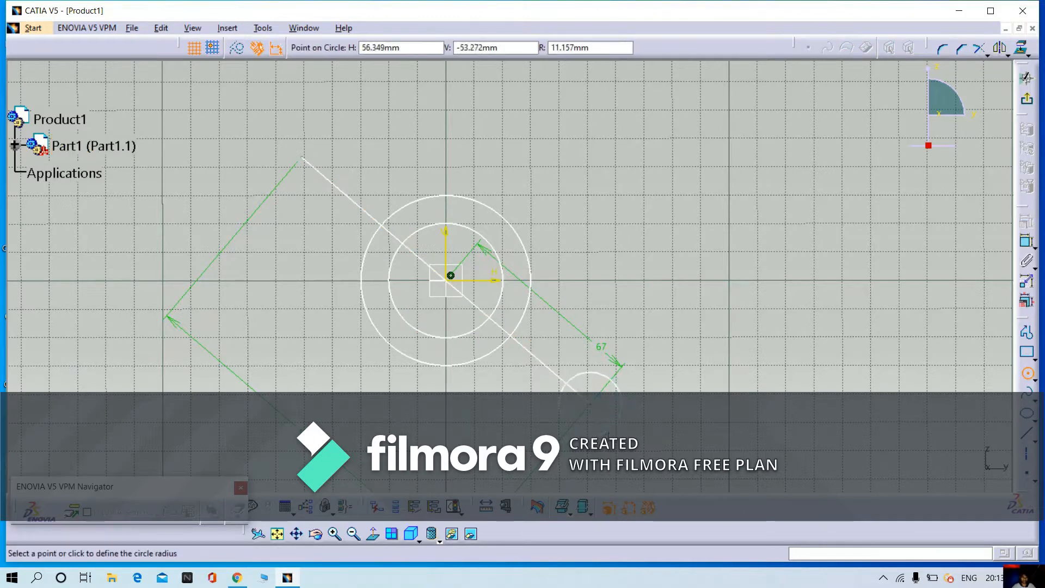
left_click(626, 432)
left_click(1028, 375)
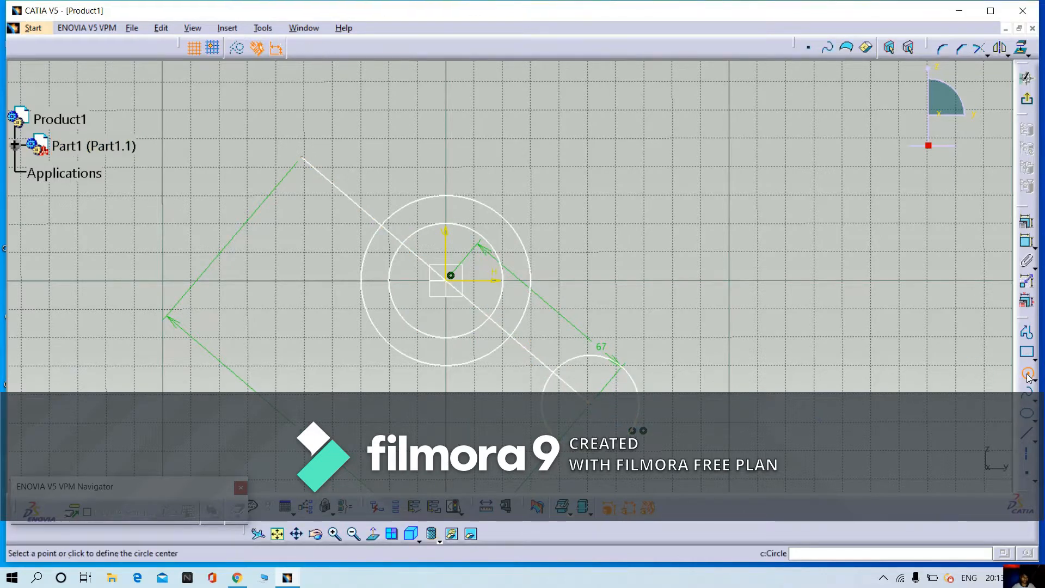
left_click(592, 403)
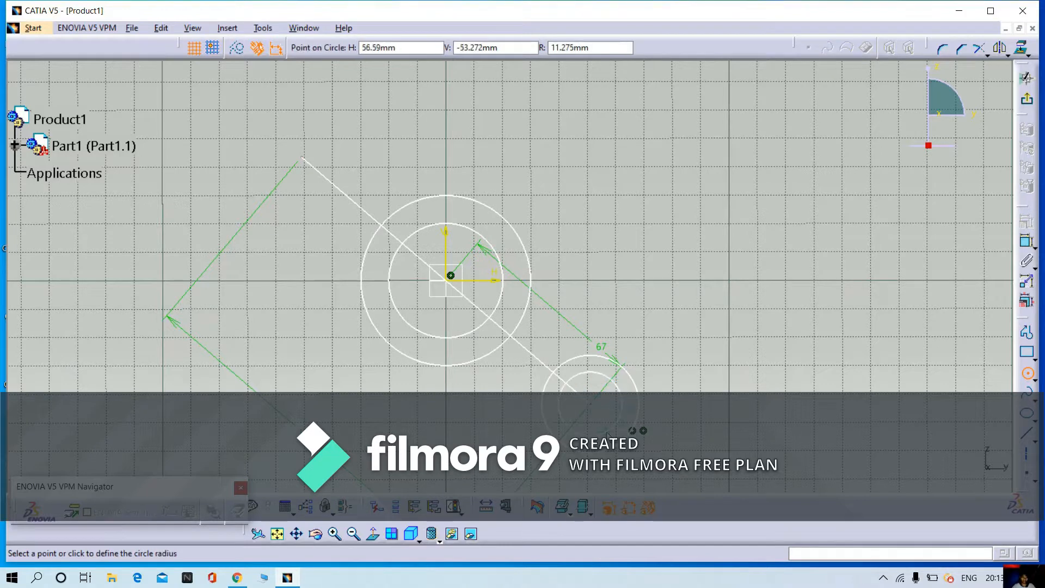
left_click(619, 389)
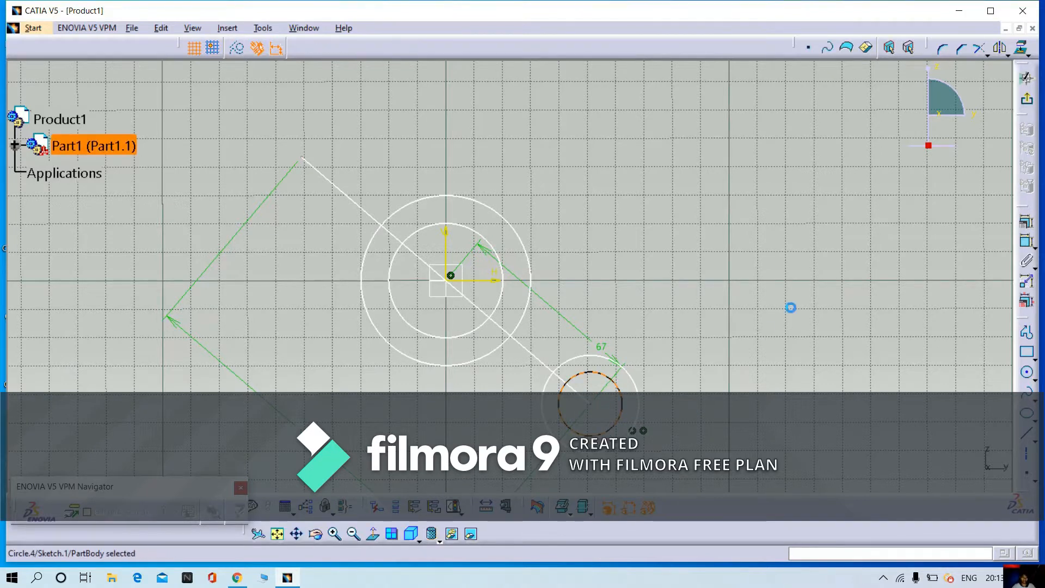
Step: Sketch two concentric circles centred on the slanted line's upper endpoint, with diameters of about 38 mm and 22 mm
left_click(1029, 376)
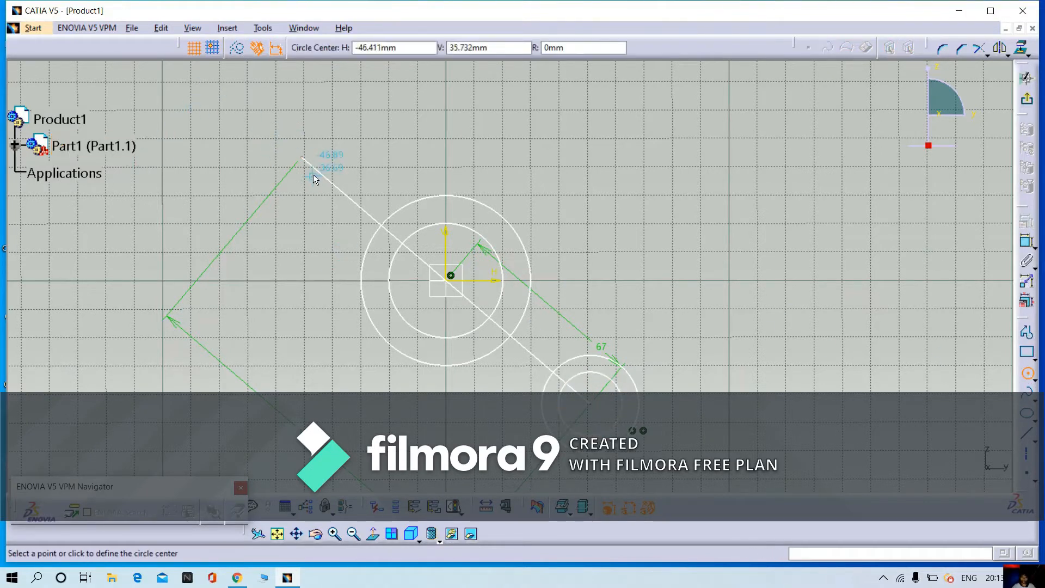
left_click(315, 208)
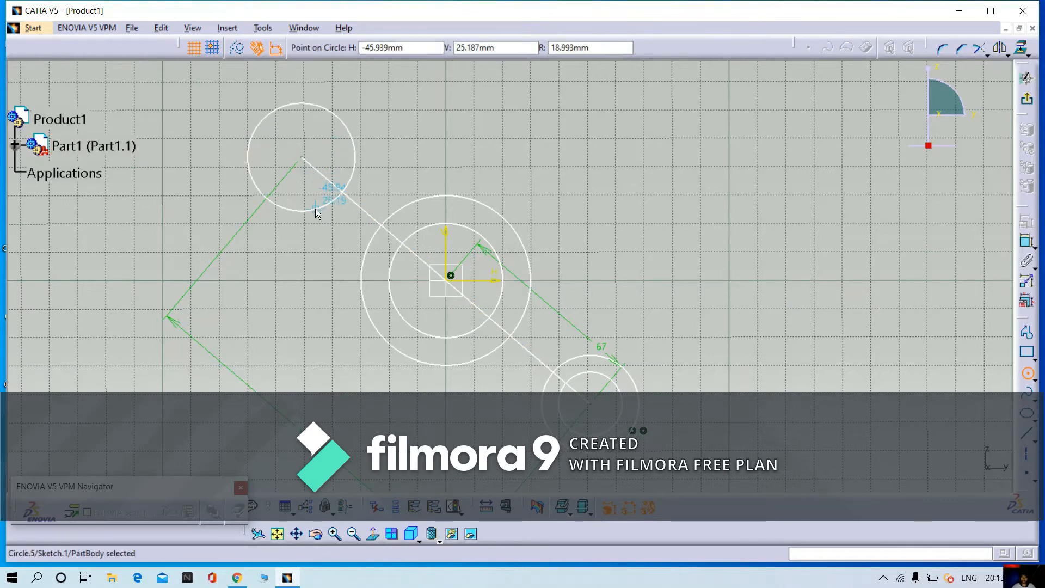
left_click(1026, 372)
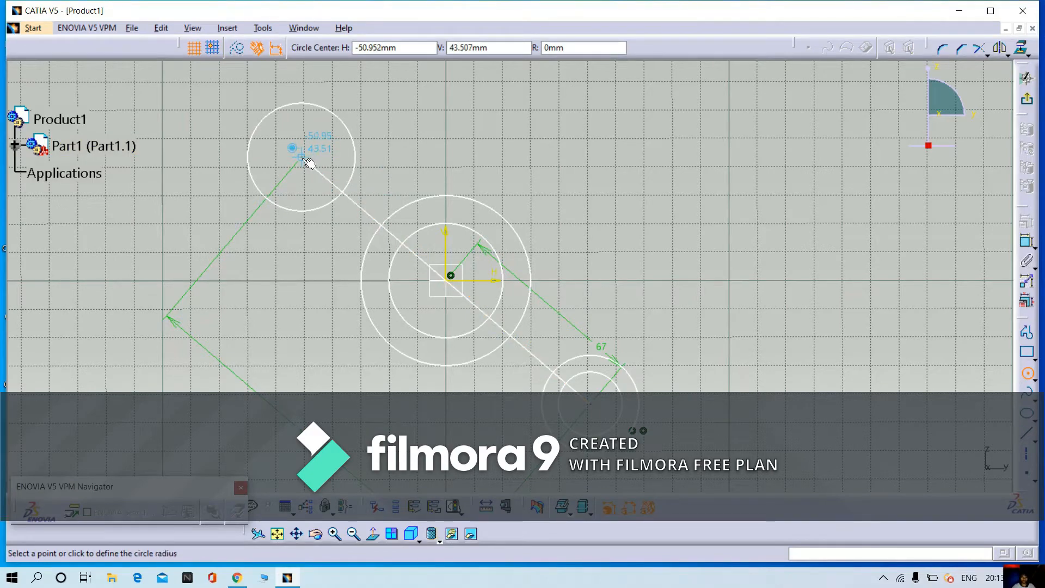
left_click(310, 187)
Step: Constrain the angle between the slanted line and the vertical axis to 30 degrees
mouse_move(547, 210)
middle_mouse_down()
mouse_move(686, 169)
mouse_move(681, 201)
mouse_move(614, 205)
mouse_move(610, 183)
middle_mouse_up()
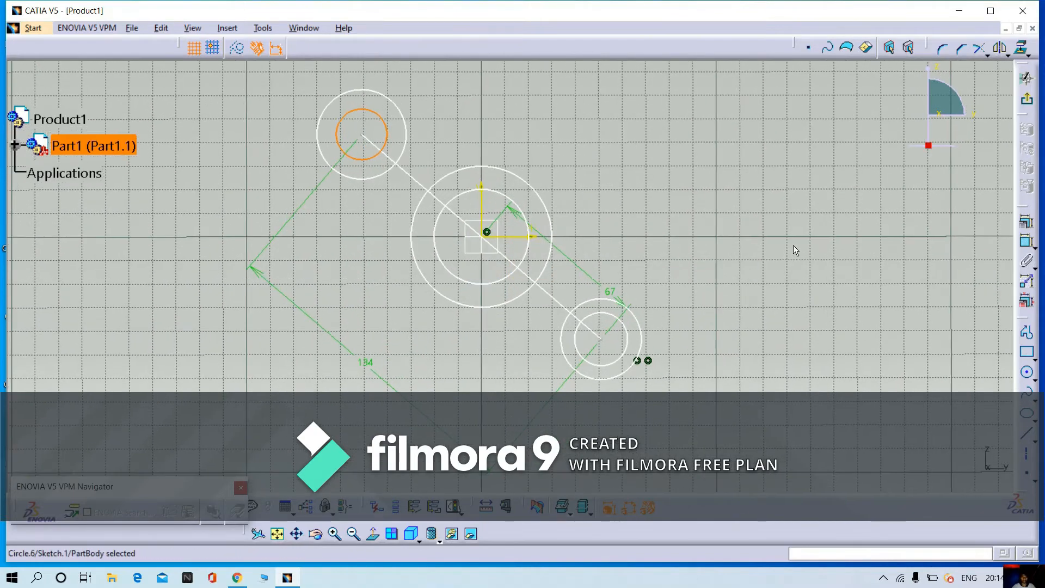
left_click(537, 267)
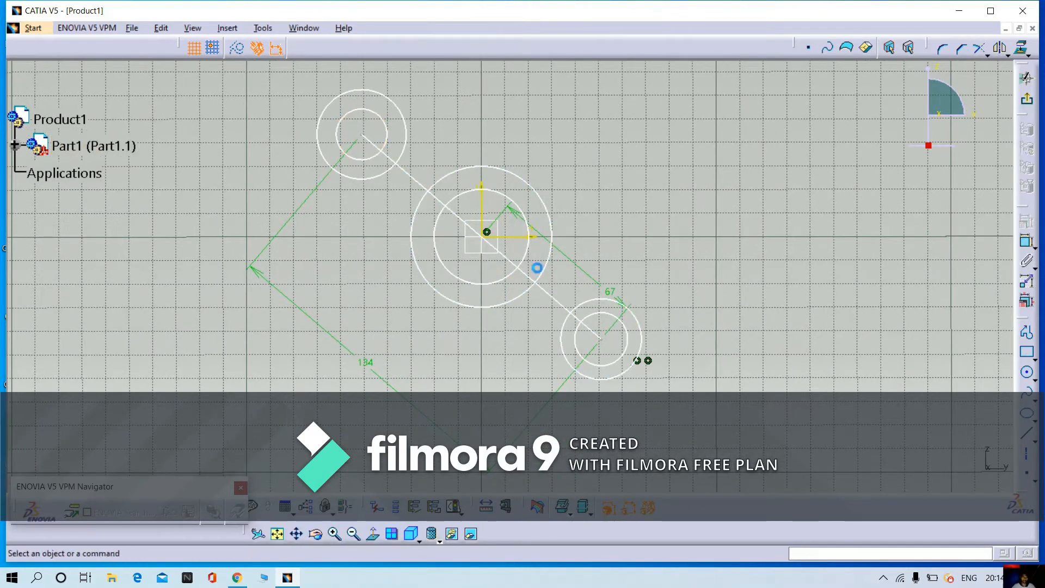
left_click(555, 299)
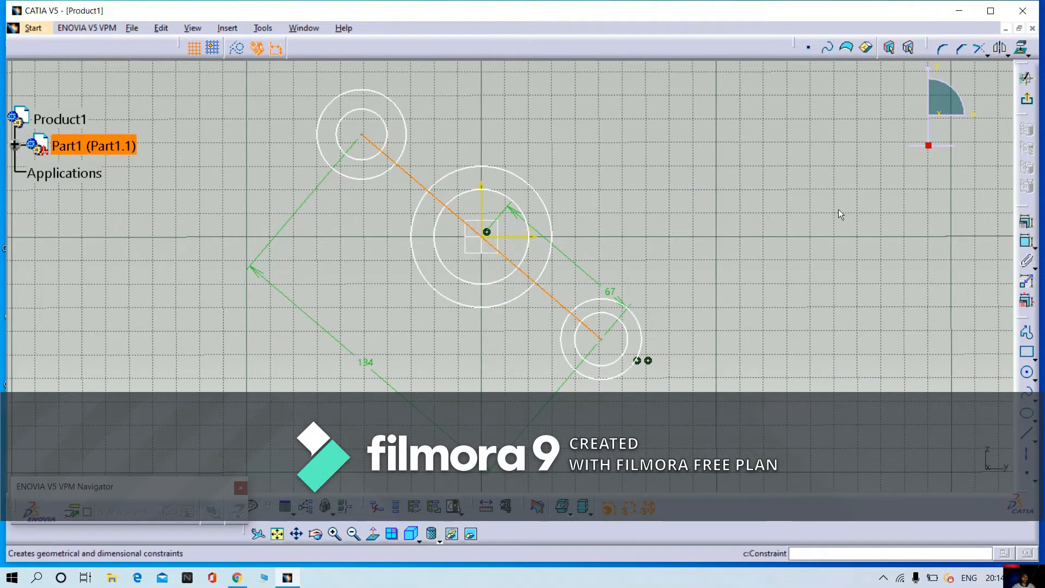
left_click(482, 198, "ctrl")
left_click(1027, 241)
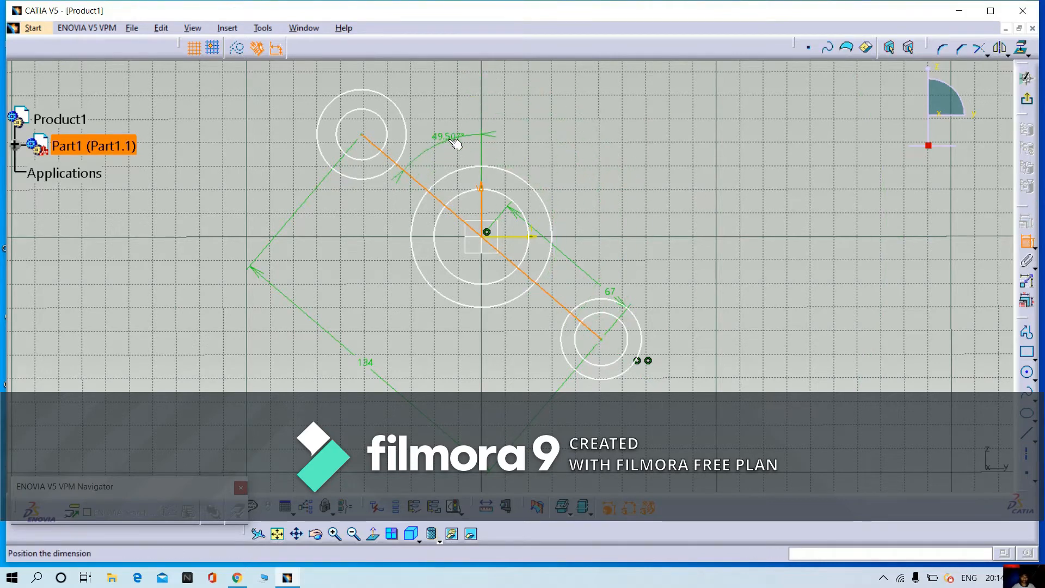
left_click(452, 136)
left_click(443, 133)
double_click(443, 133)
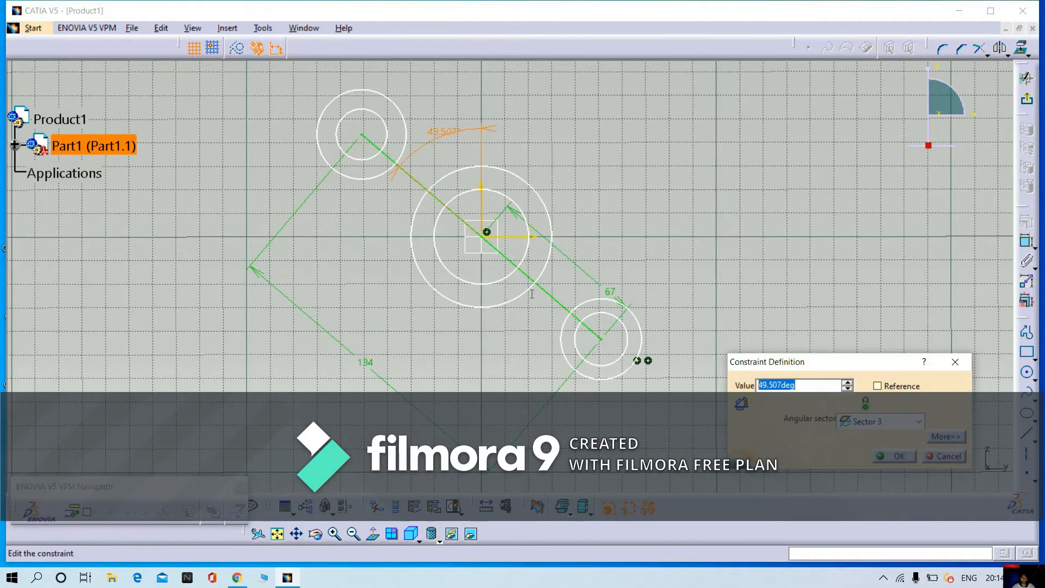
type("30")
key("Return")
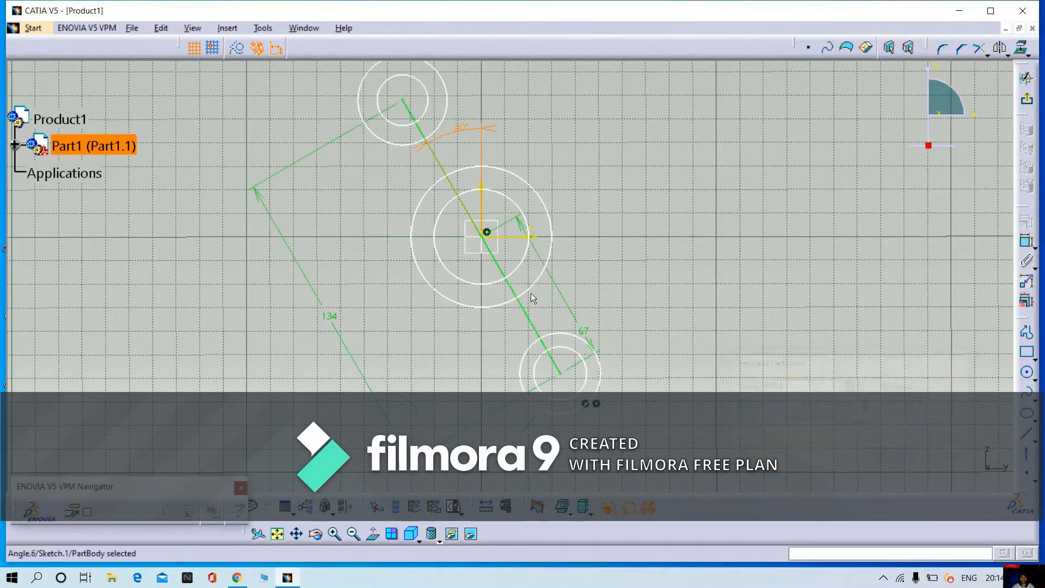
left_click(646, 301)
Step: Dimension the outer circle at the line's upper end and set its diameter to 30 mm
mouse_move(659, 288)
middle_mouse_down()
mouse_move(654, 270)
mouse_move(646, 305)
mouse_move(610, 259)
mouse_move(647, 334)
middle_mouse_up()
mouse_move(647, 173)
middle_mouse_down()
mouse_move(605, 103)
mouse_move(613, 142)
middle_mouse_up()
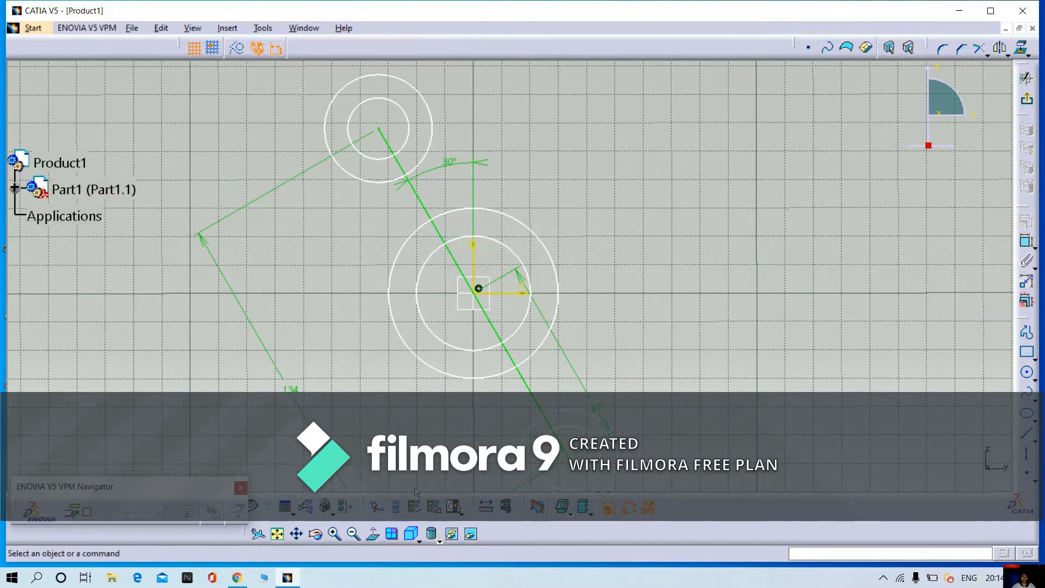
left_click(353, 534)
middle_click_drag(639, 310, 664, 294)
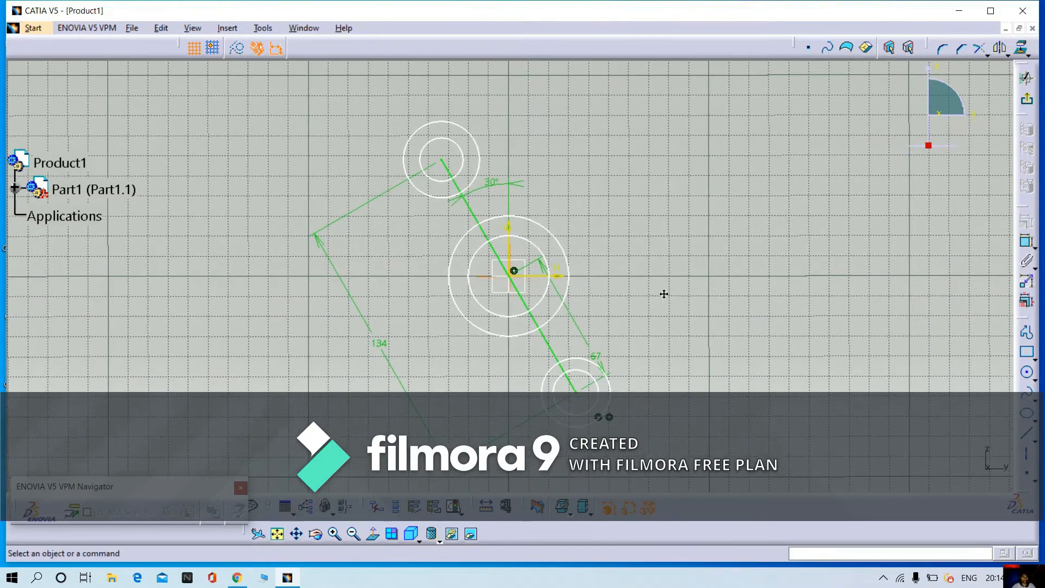
left_click(1027, 243)
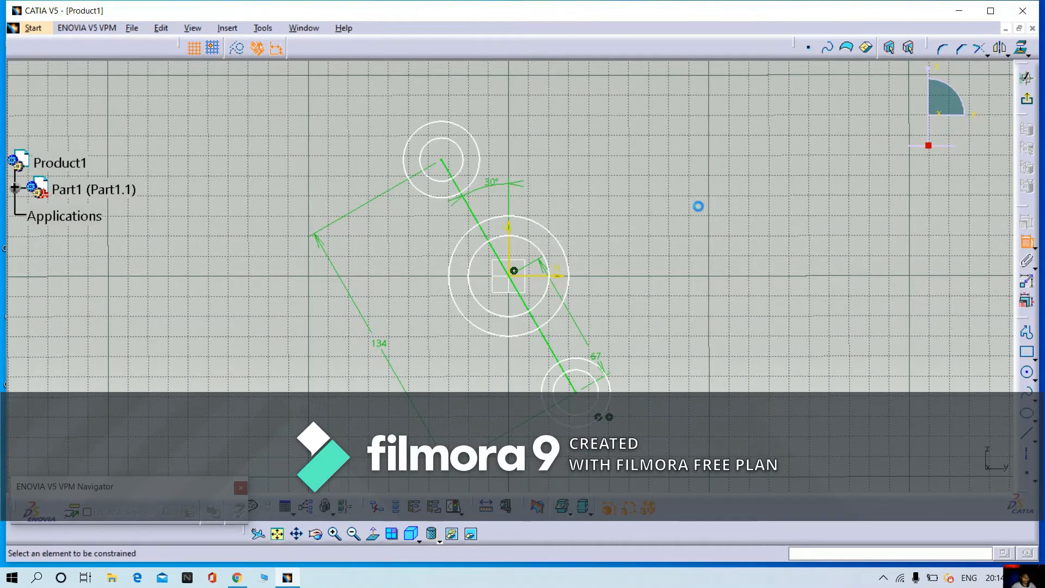
left_click(484, 162)
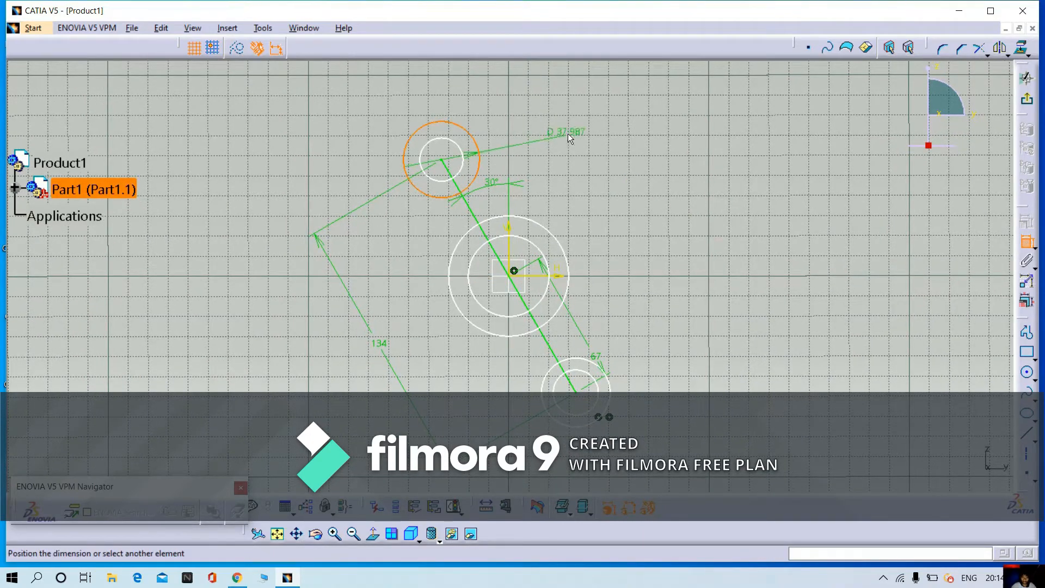
left_click(567, 132)
double_click(570, 130)
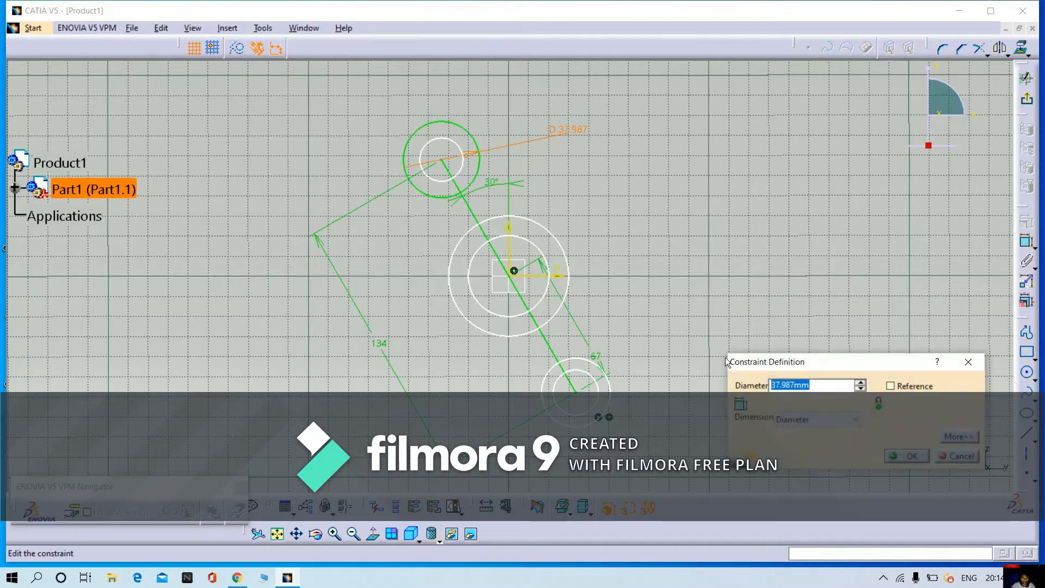
key("BackSpace")
type("30")
key("Return")
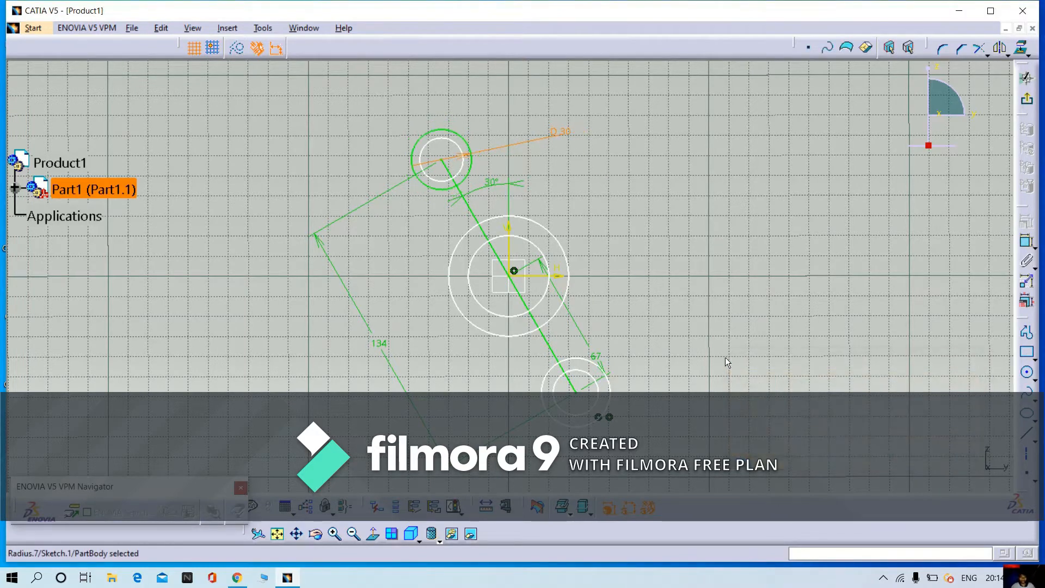
left_click(581, 183)
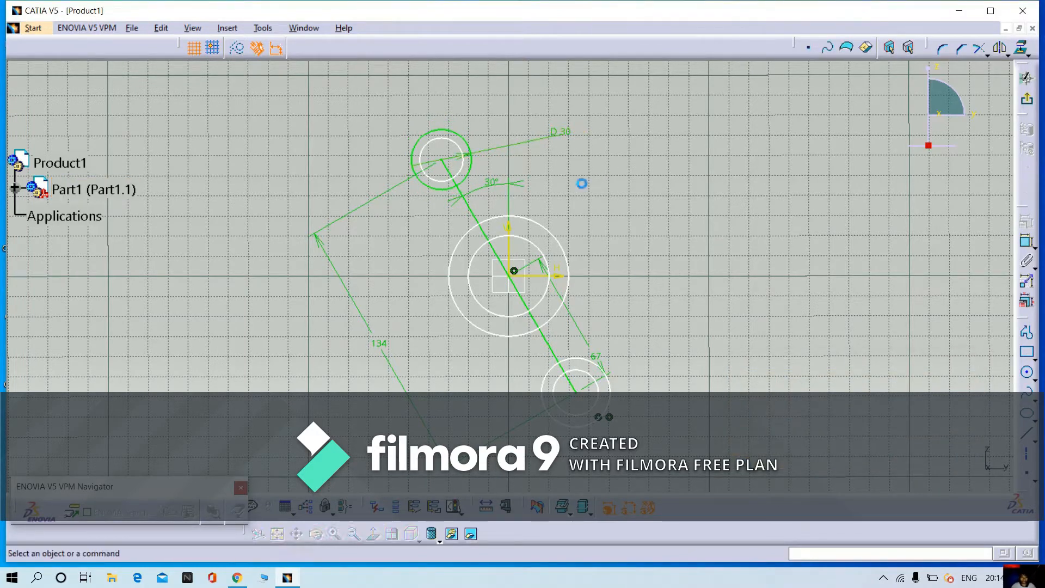
Step: Dimension the inner circle at the line's upper end and set its diameter to 16 mm
left_click(1027, 243)
left_click(429, 143)
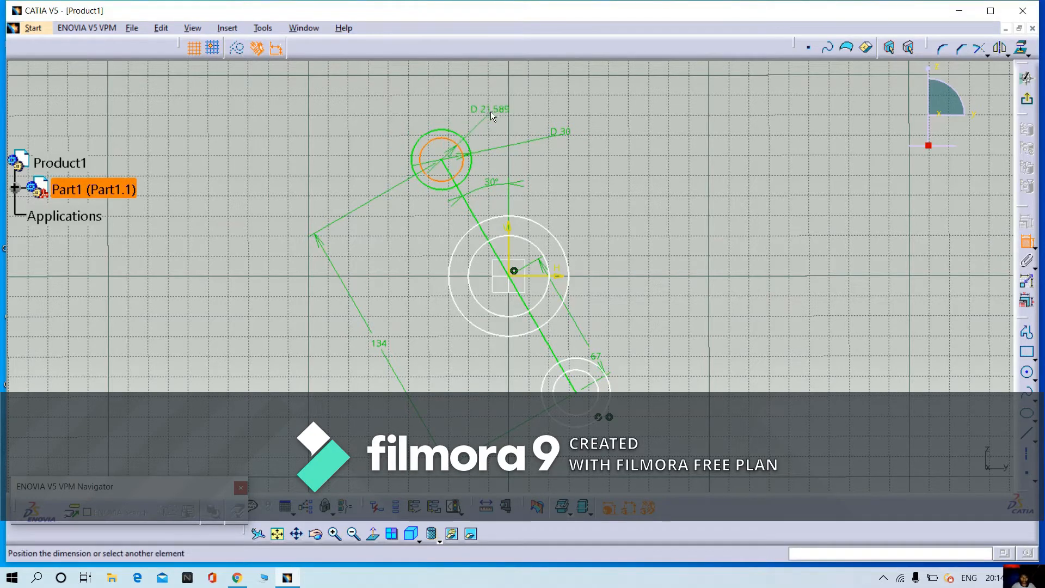
left_click(492, 110)
double_click(492, 110)
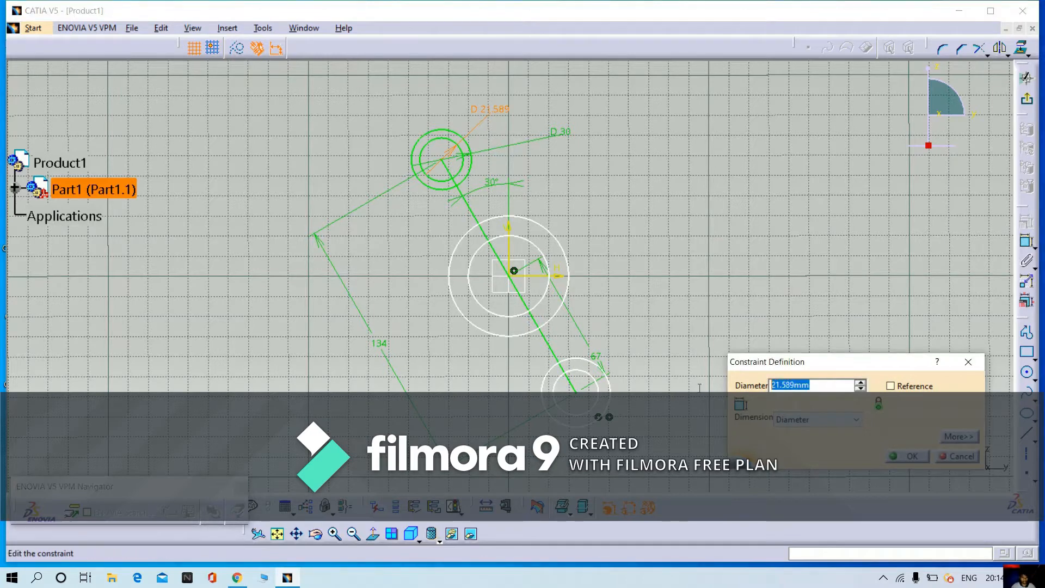
key("BackSpace")
type("16")
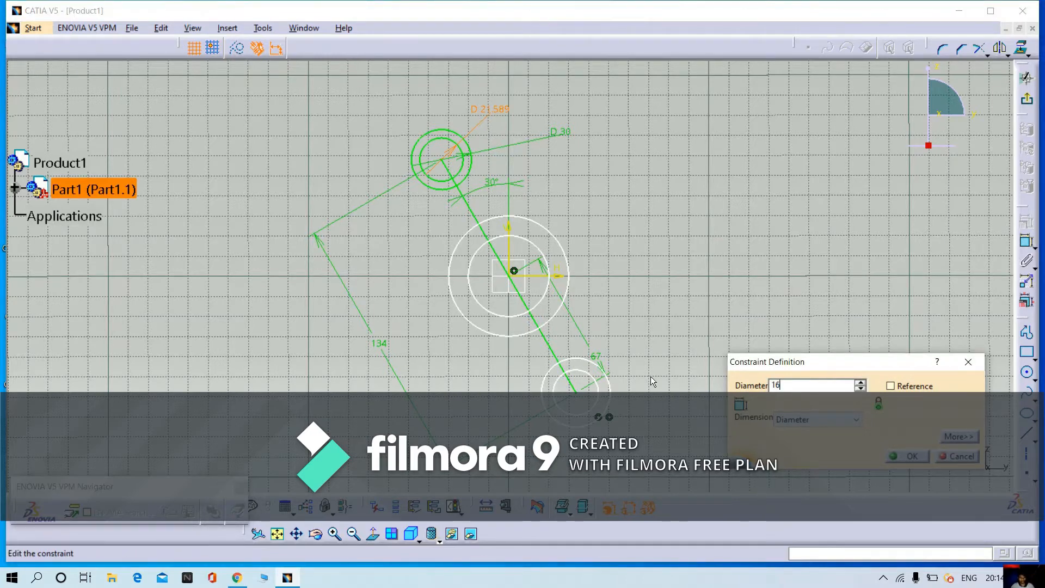
key("Return")
left_click(646, 387)
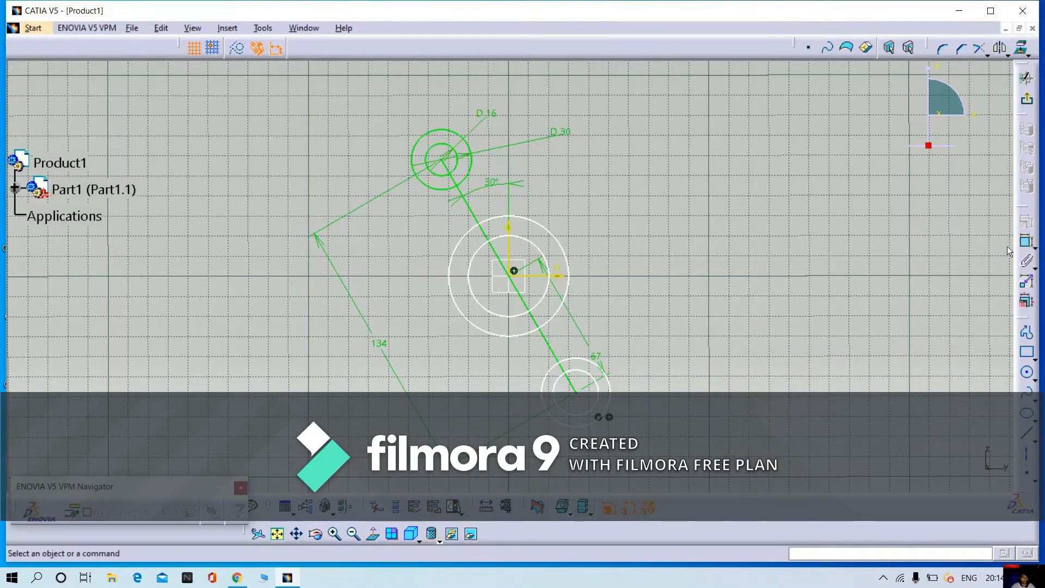
Step: Dimension the outer circle at the slanted line's lower end and set its diameter to 30 mm
left_click(1027, 241)
left_click(605, 375)
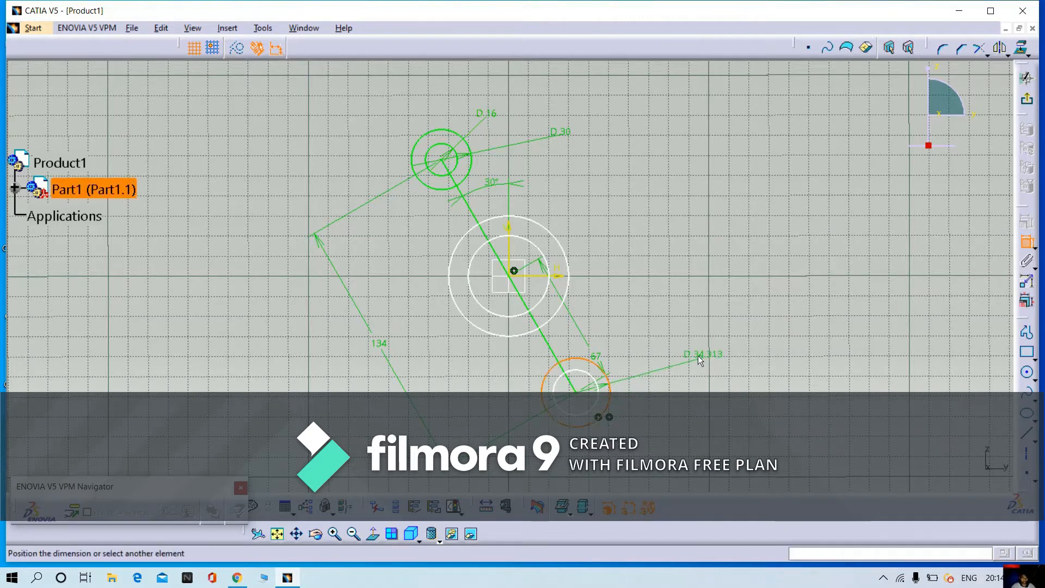
left_click(699, 356)
double_click(699, 356)
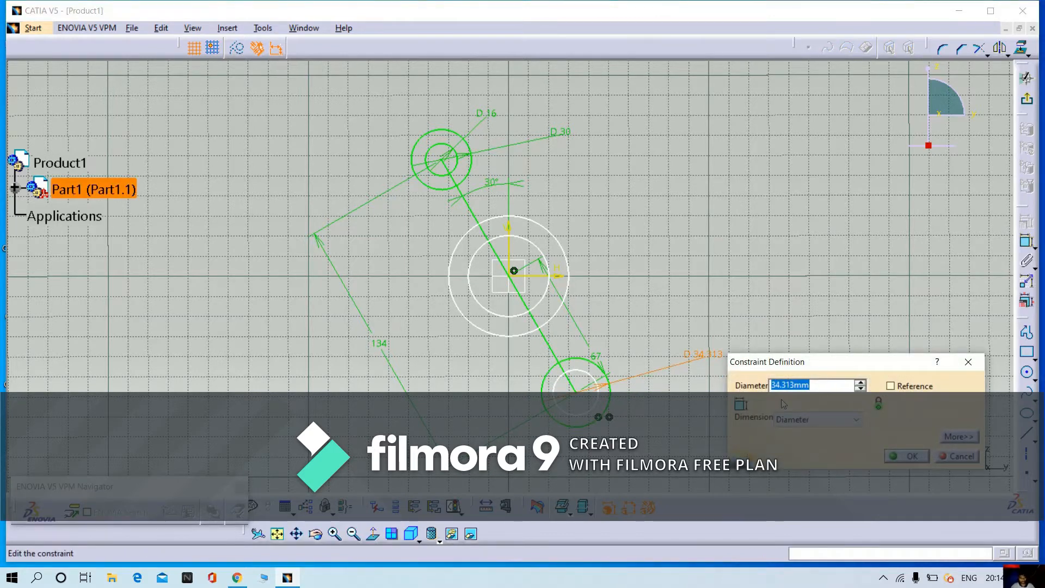
key("Return")
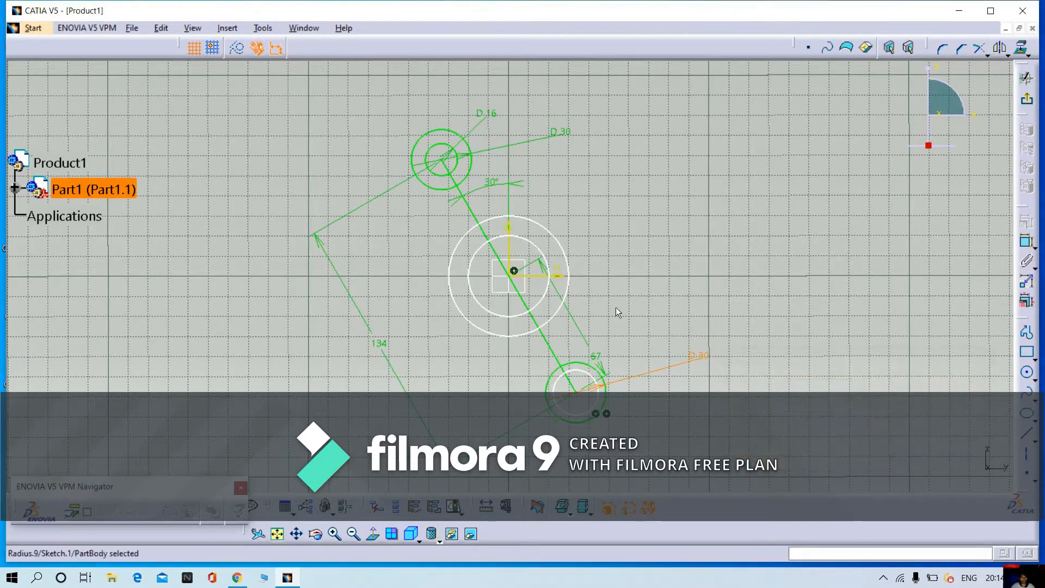
Step: Dimension the inner circle at the slanted line's lower end and set its diameter to 16 mm
left_click(1026, 243)
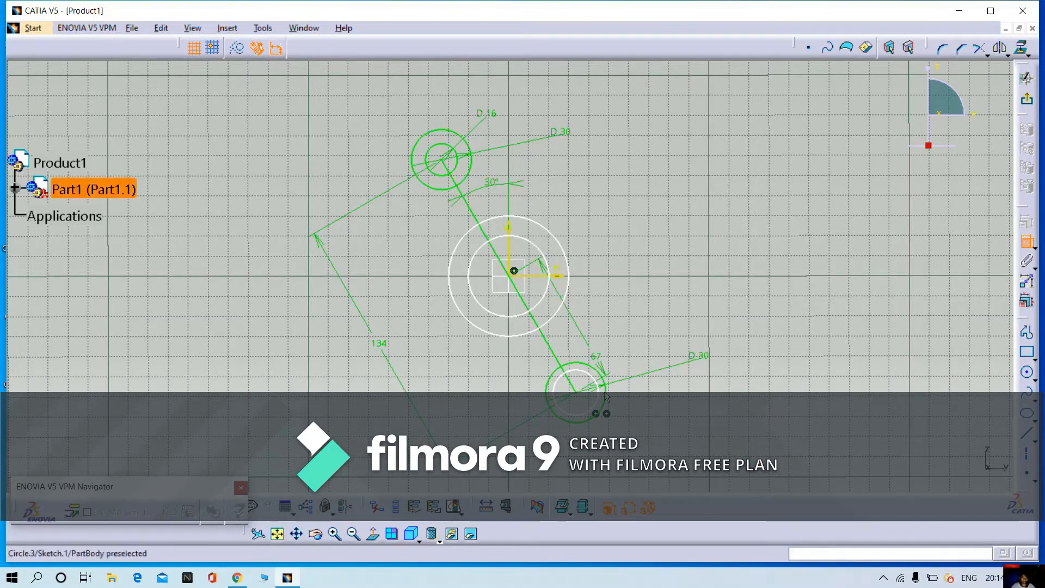
left_click(596, 393)
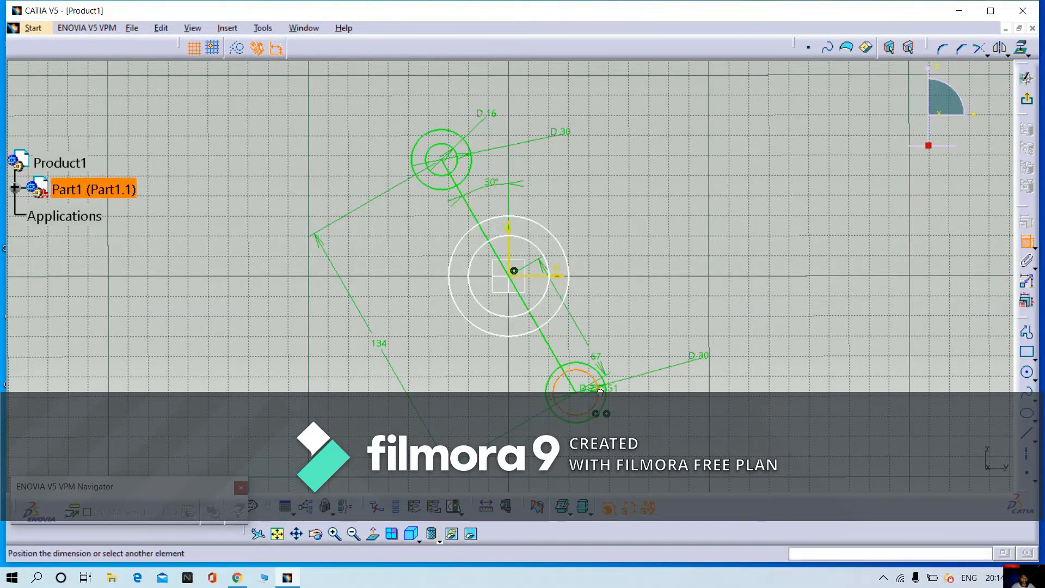
left_click(691, 395)
double_click(694, 394)
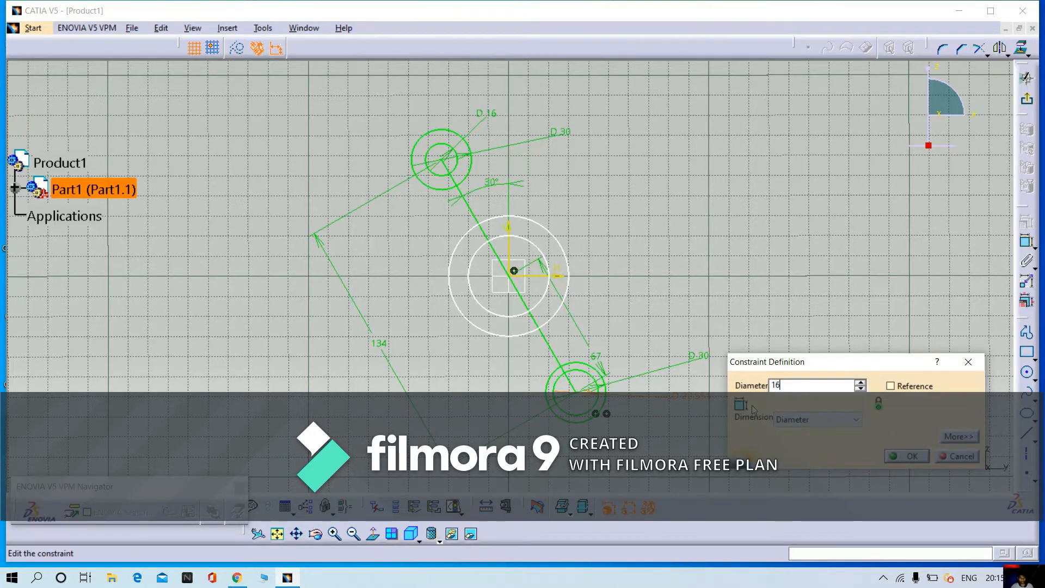
key("Return")
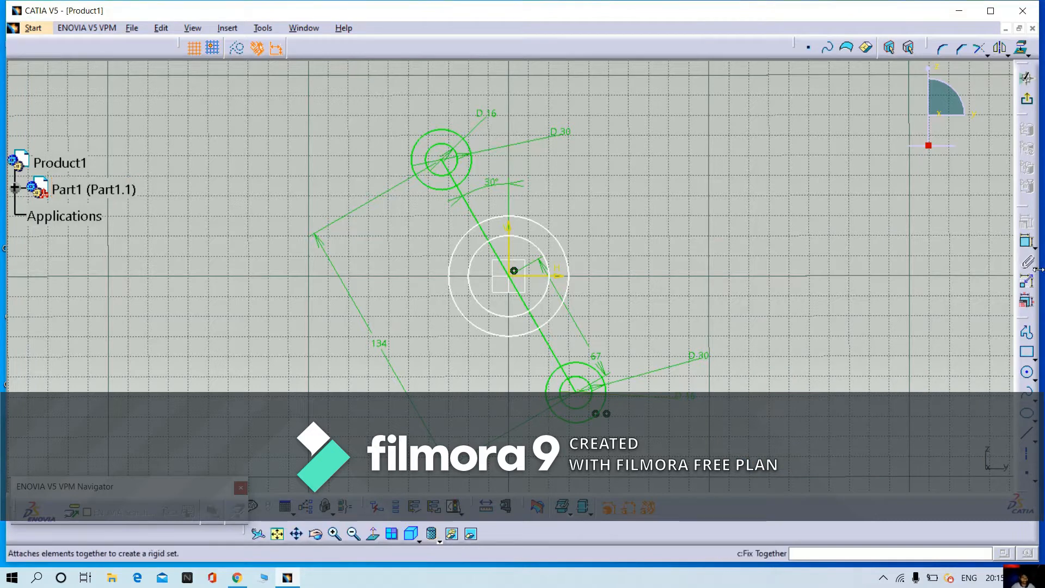
Step: Dimension the smaller of the two circles centred on the origin and set its diameter to 60 mm
left_click(1027, 241)
left_click(547, 251)
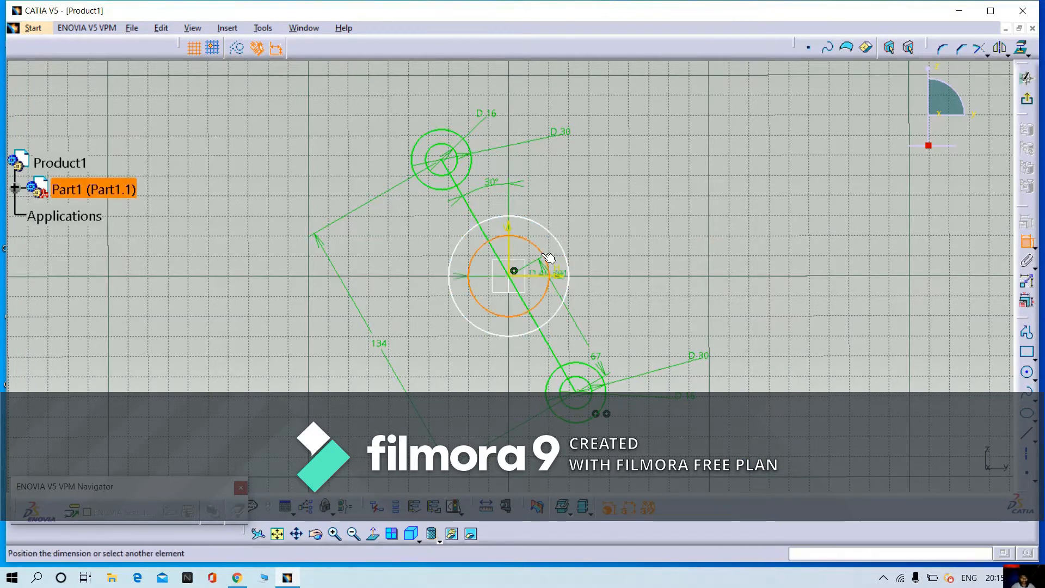
left_click(649, 254)
double_click(651, 254)
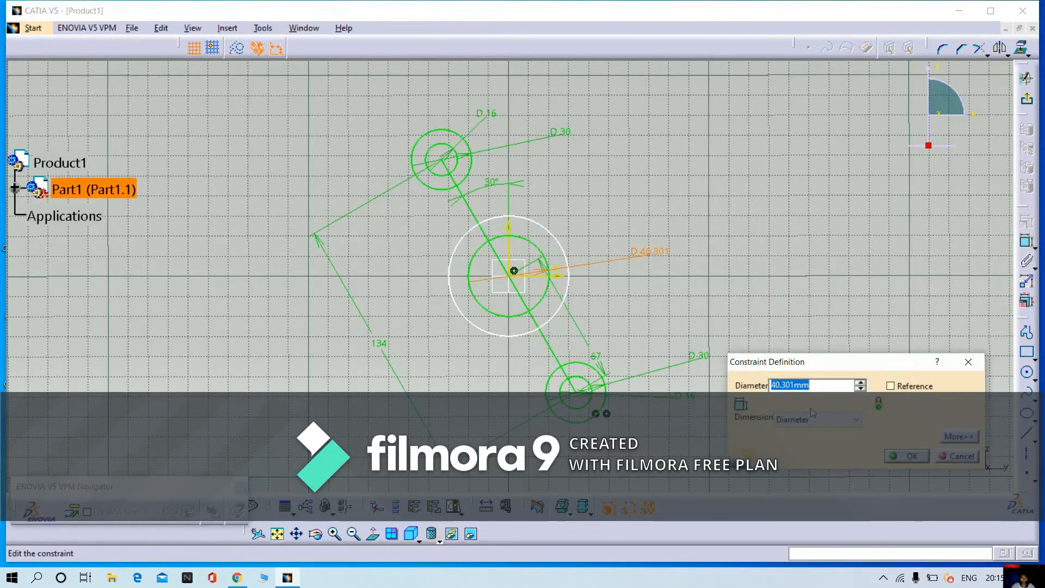
key("BackSpace")
type("60")
key("Return")
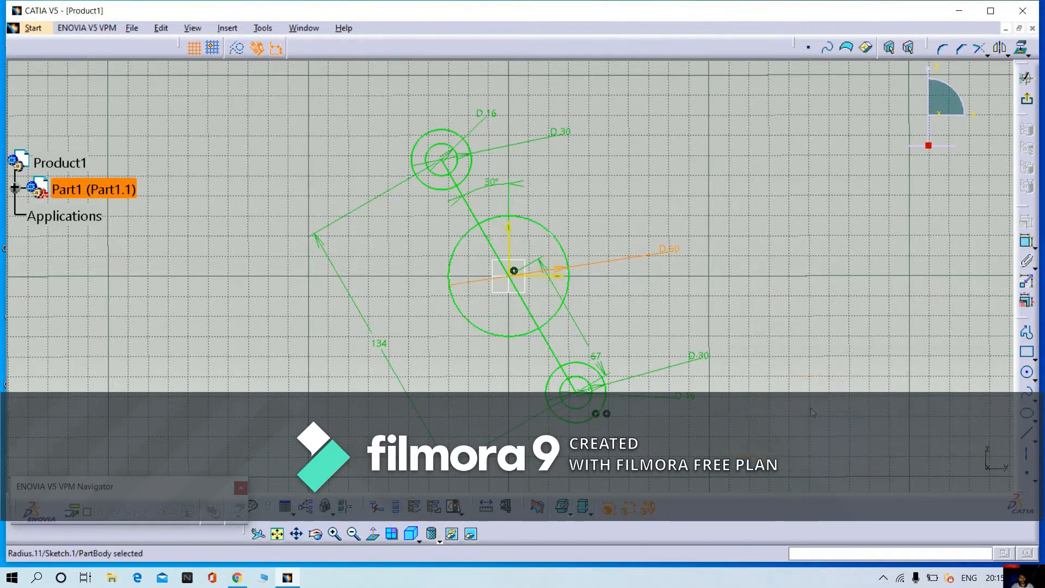
Step: Set the diameter of the just-dimensioned circle at the origin to 100 mm
middle_click_drag(659, 290, 656, 279)
double_click(665, 239)
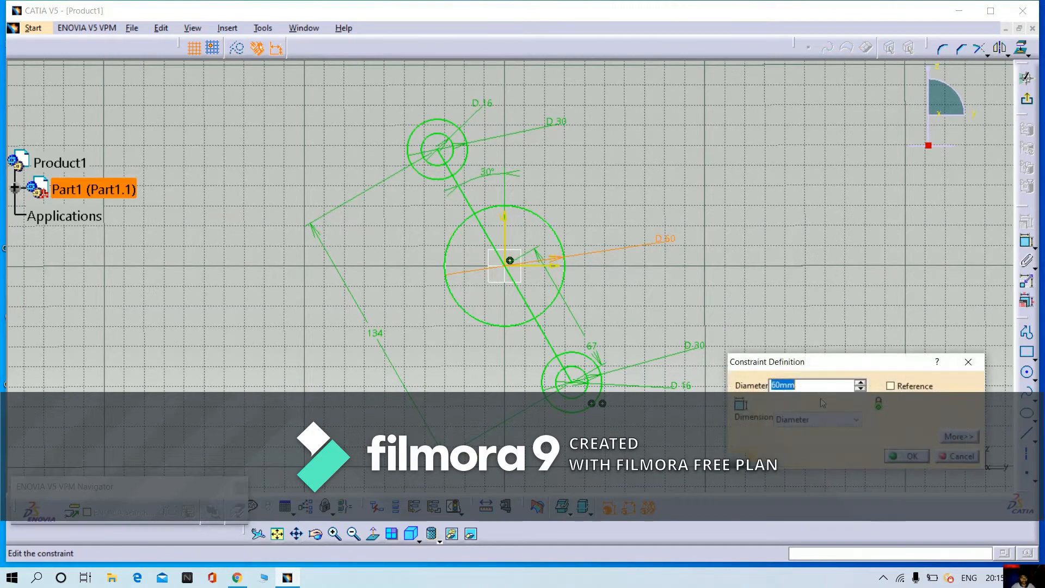
key("BackSpace")
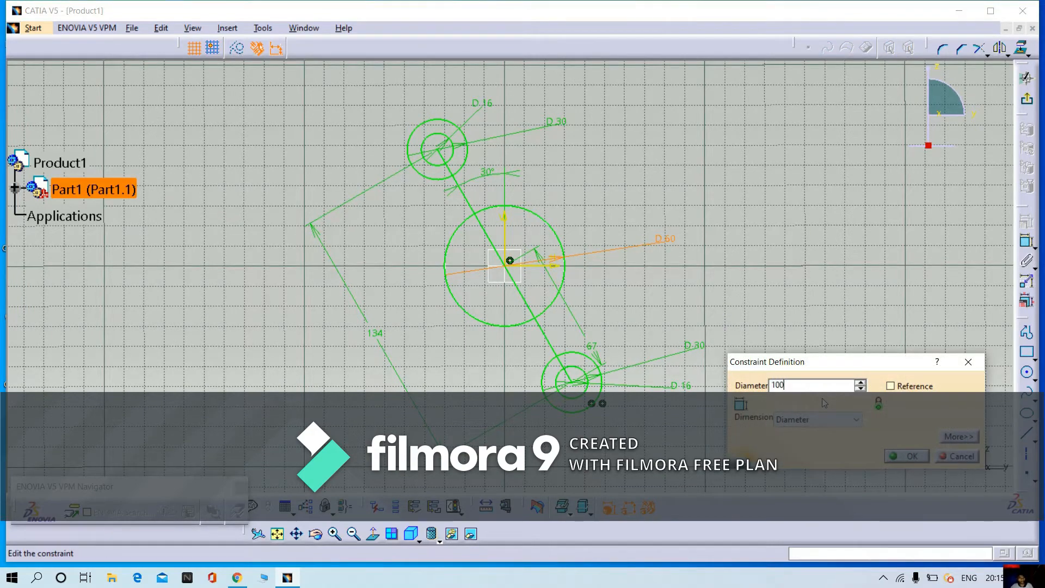
key("Return")
left_click(684, 314)
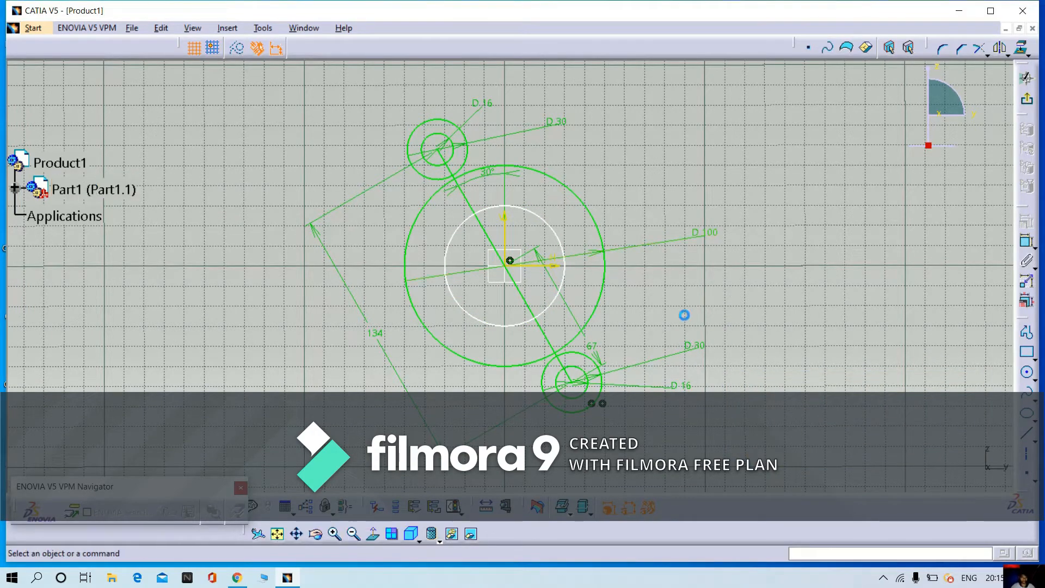
Step: Dimension the remaining undimensioned circle at the origin and set its diameter to 60 mm
left_click(568, 270)
left_click(700, 295)
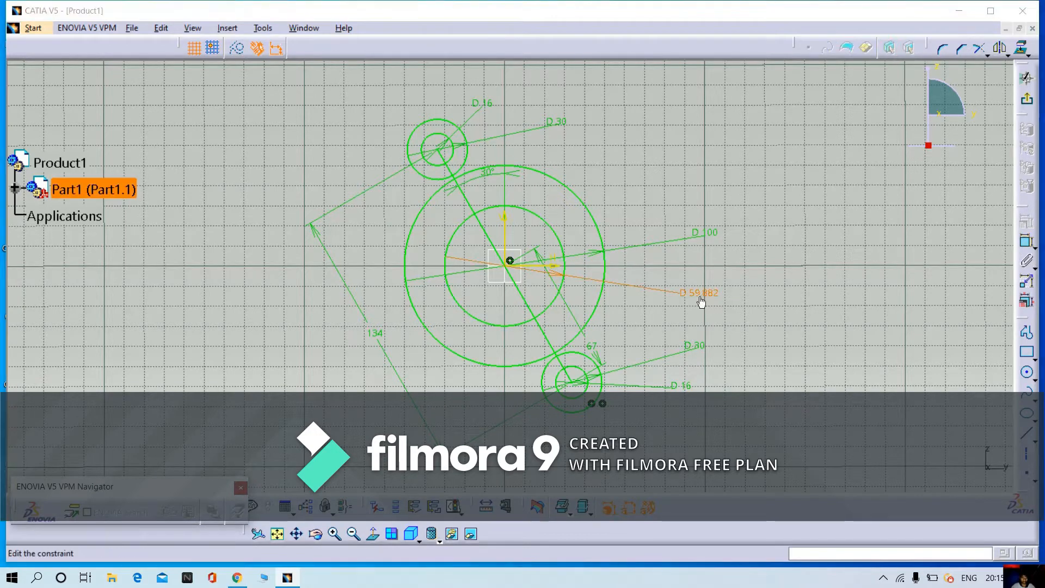
double_click(700, 295)
type("6")
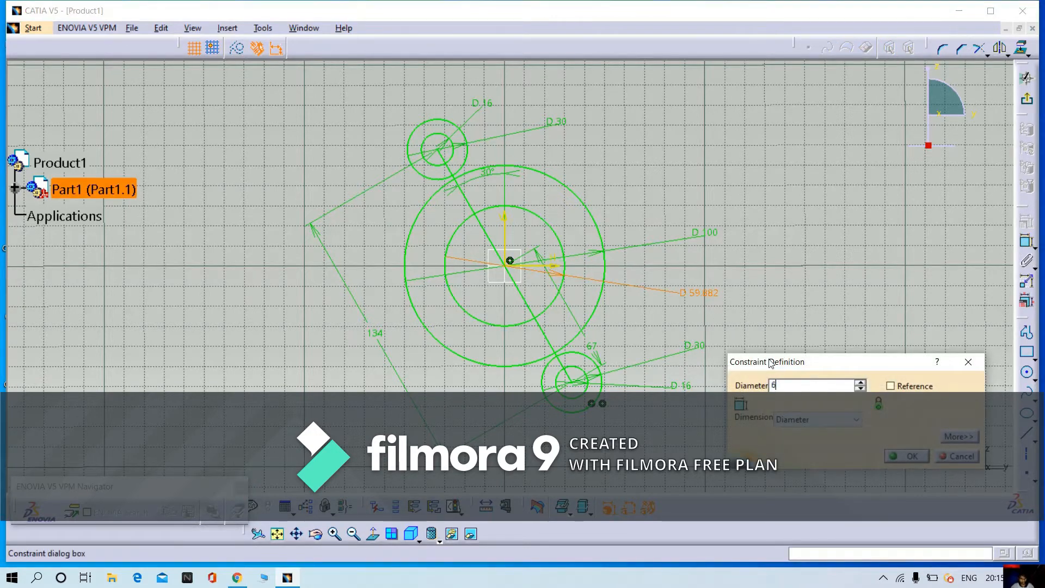
type("0mm")
key("Return")
Step: Sketch a slanted line with the Profile tool from above the upper end circles down past the 100 mm circle
mouse_move(695, 322)
middle_mouse_down()
mouse_move(742, 349)
mouse_move(708, 314)
mouse_move(702, 291)
mouse_move(700, 327)
mouse_move(682, 338)
mouse_move(512, 282)
middle_mouse_up()
mouse_move(746, 292)
middle_mouse_down()
mouse_move(902, 356)
mouse_move(879, 373)
mouse_move(874, 365)
mouse_move(889, 376)
mouse_move(879, 363)
middle_mouse_up()
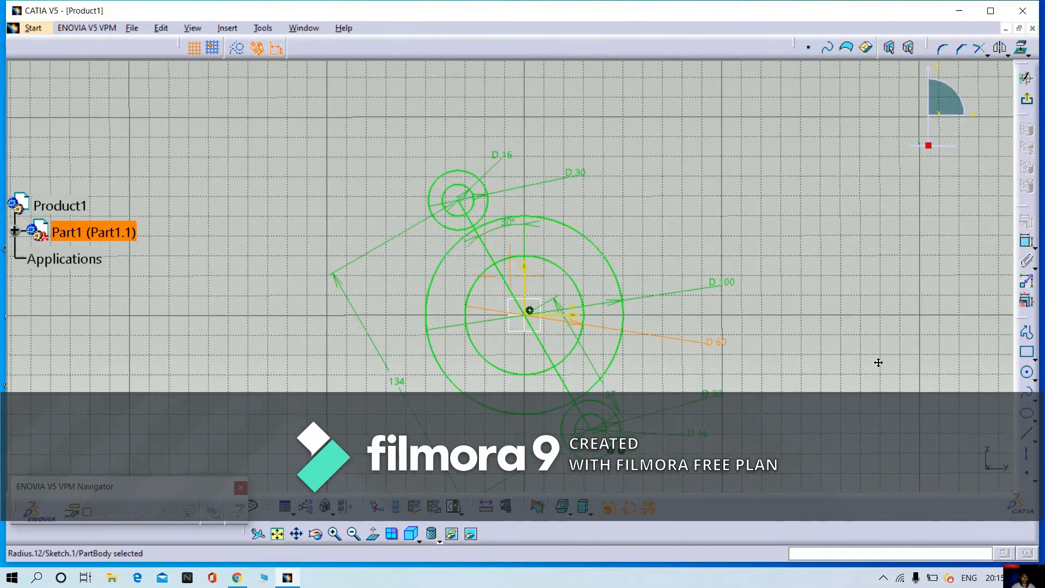
left_click(1027, 332)
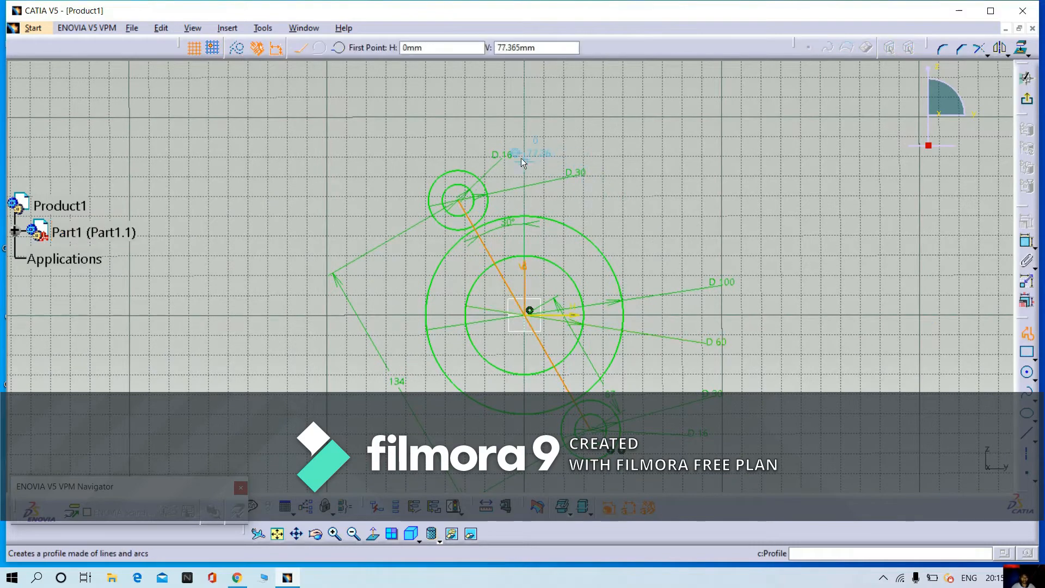
left_click(471, 144)
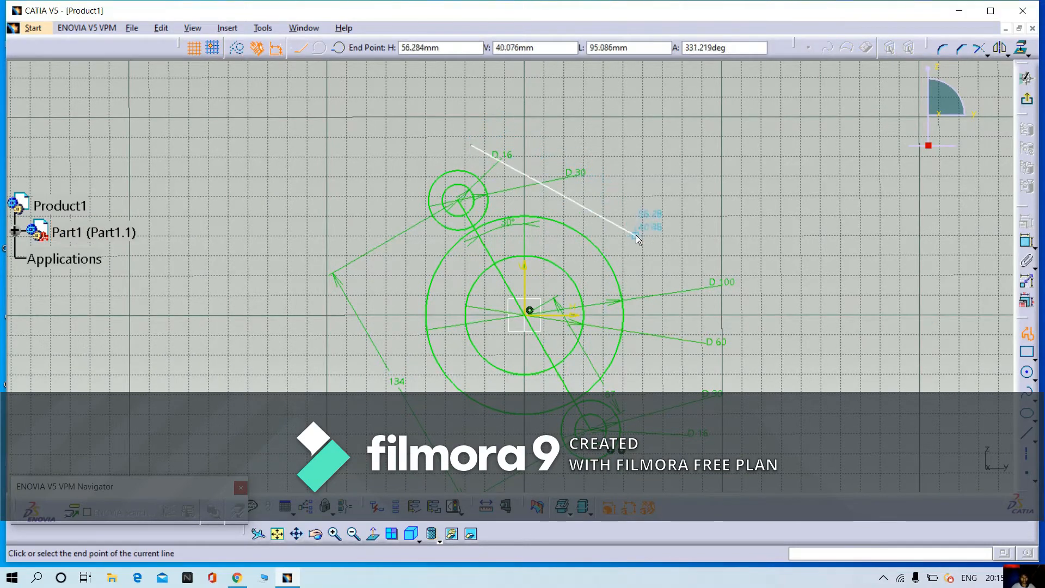
left_click(649, 263)
key("Escape")
key("Escape")
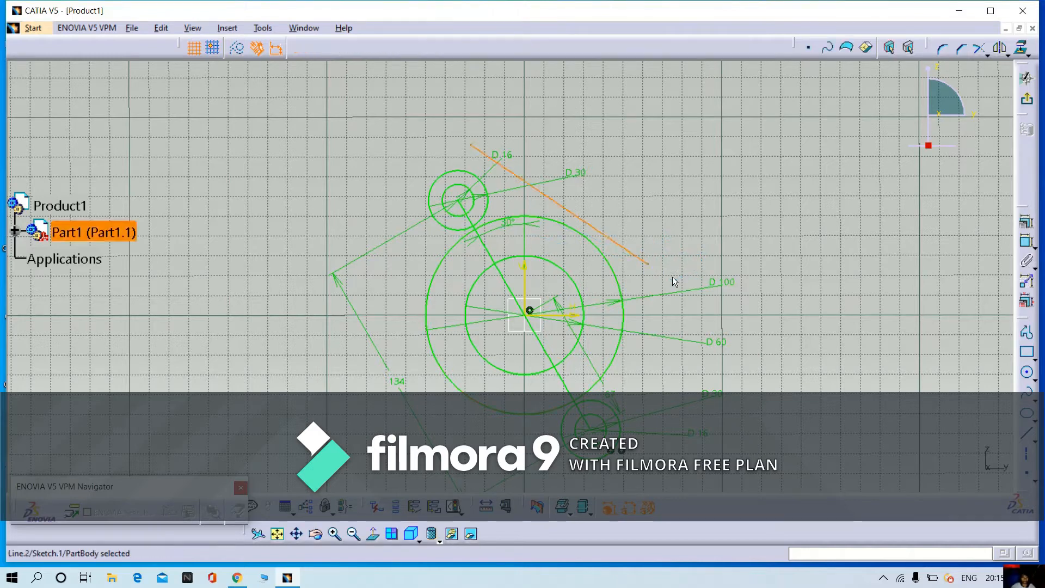
Step: Make the new line tangent to the 30 mm circle at the upper end
left_click(563, 206)
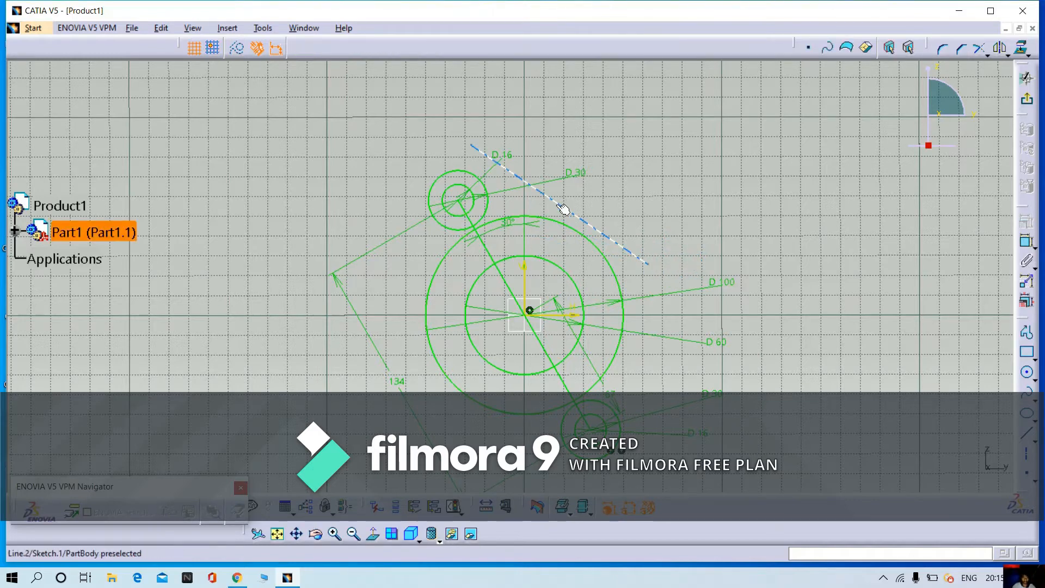
left_click(488, 191, "ctrl")
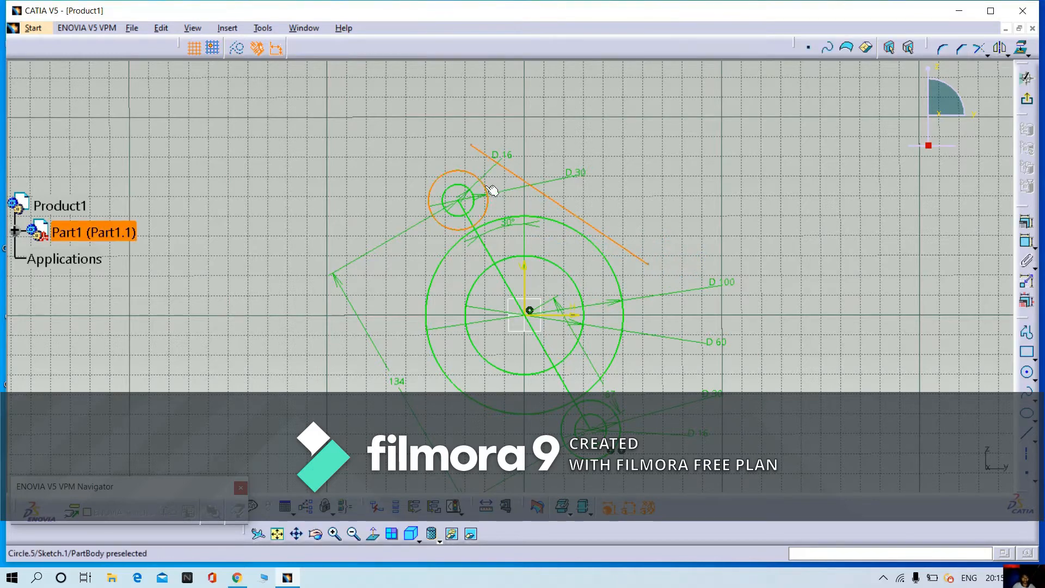
left_click(1028, 223)
left_click(950, 373)
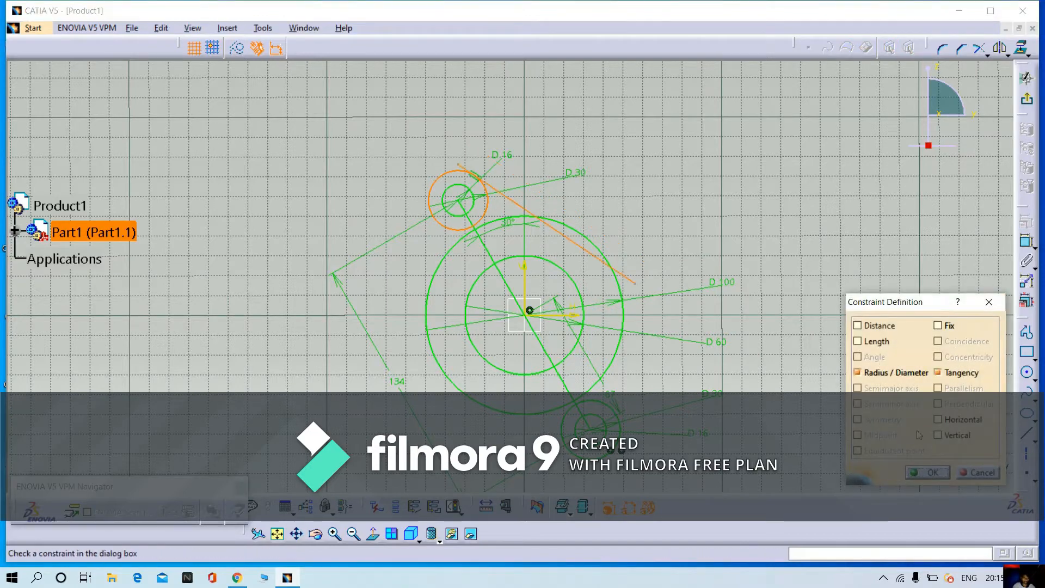
left_click(927, 472)
Step: Make the same line tangent to the 100 mm central circle as well
left_click(572, 246)
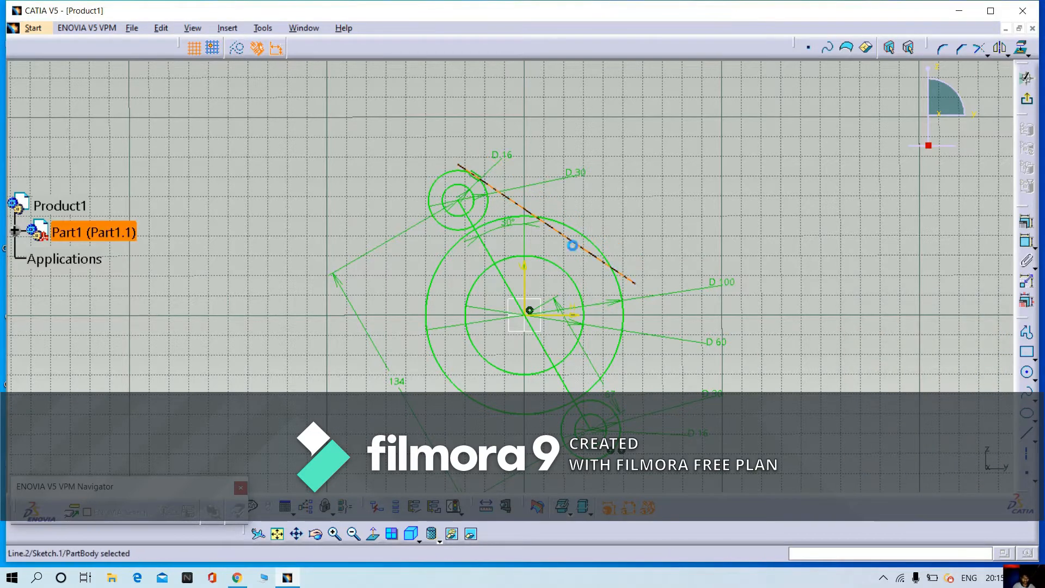
left_click(594, 243, "ctrl")
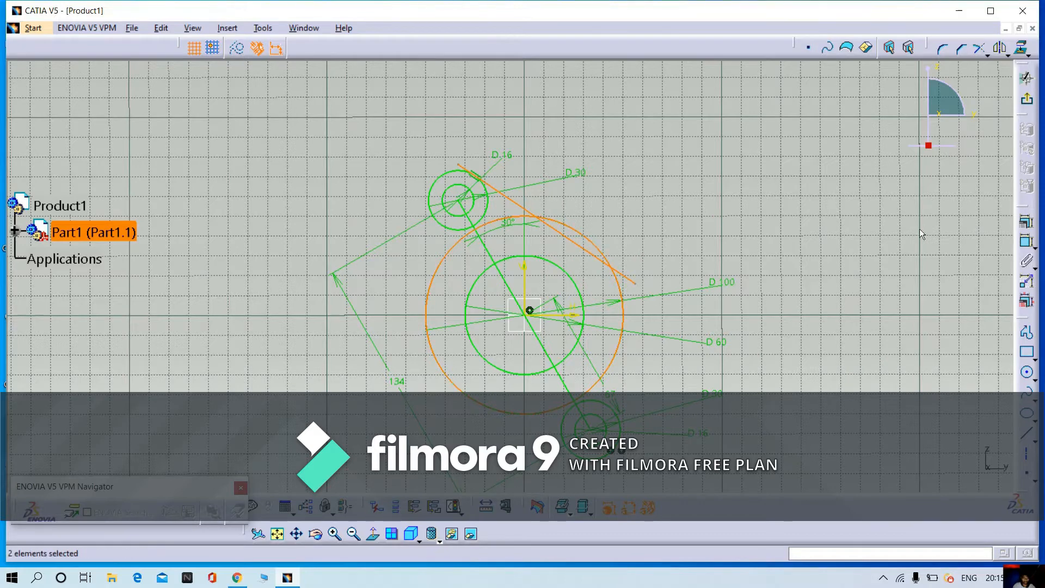
left_click(1027, 223)
left_click(943, 374)
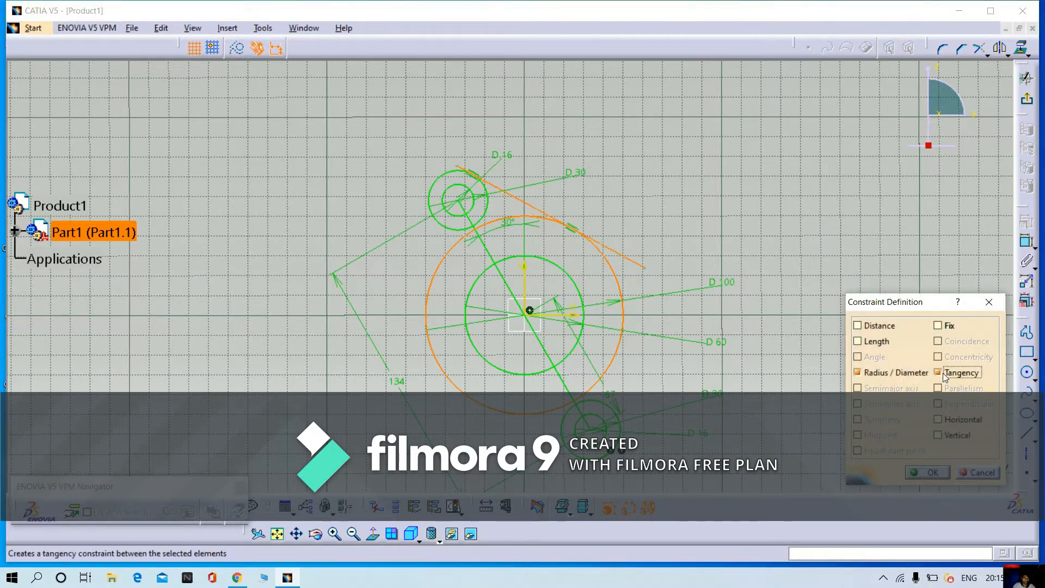
left_click(783, 310)
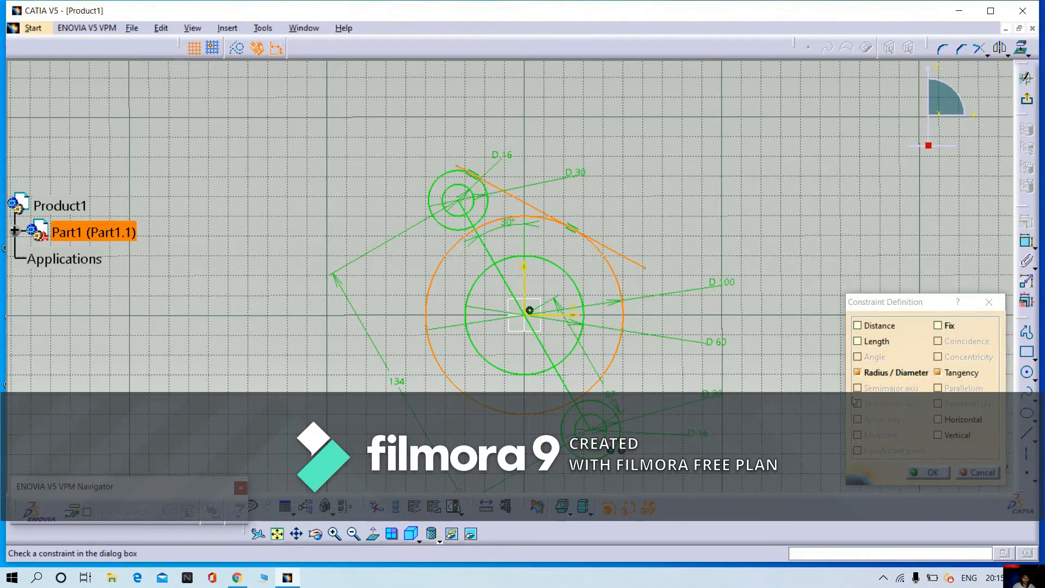
key("Return")
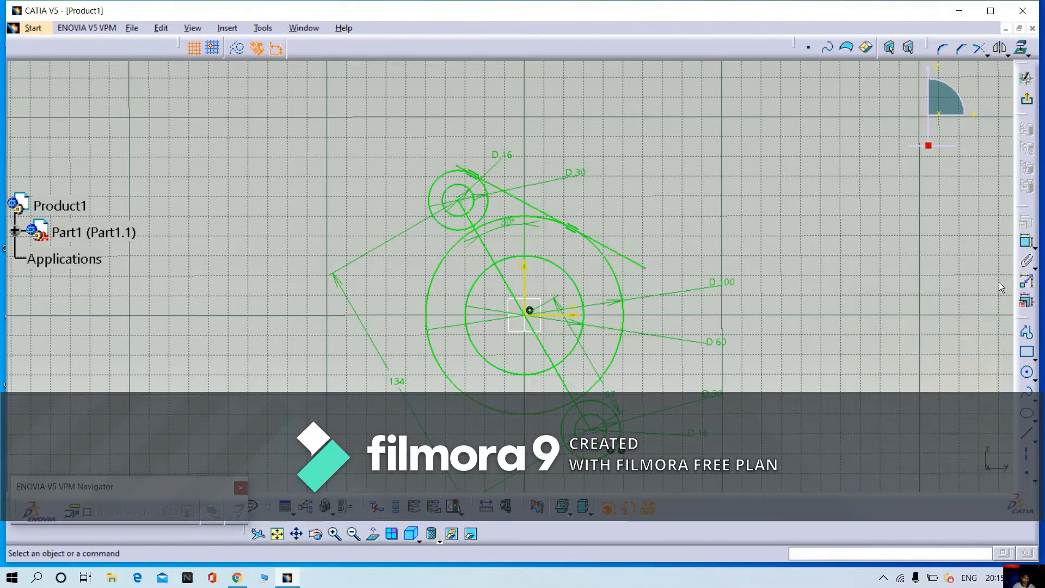
left_click(1027, 332)
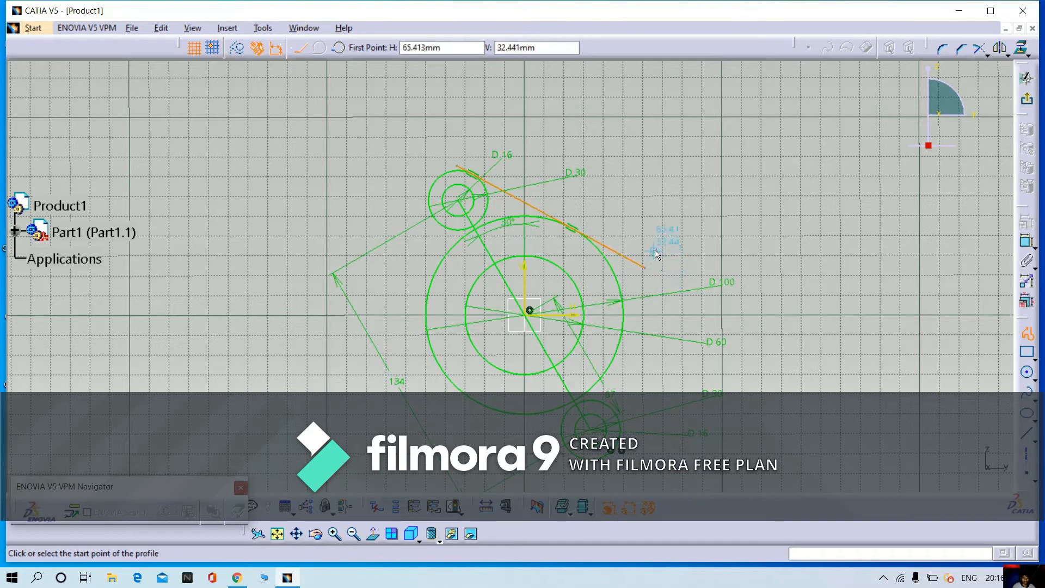
left_click(662, 279)
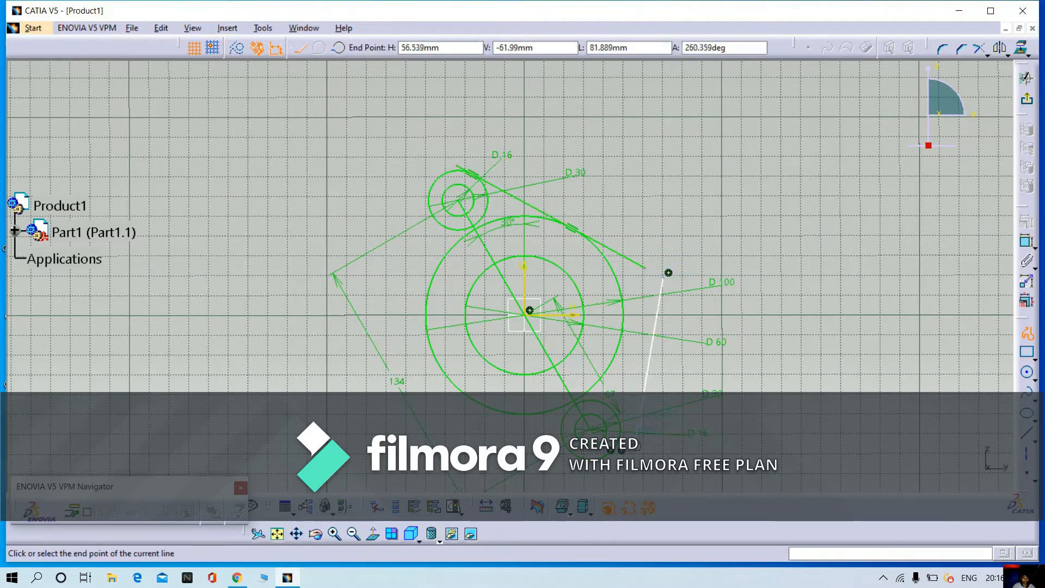
key("Escape")
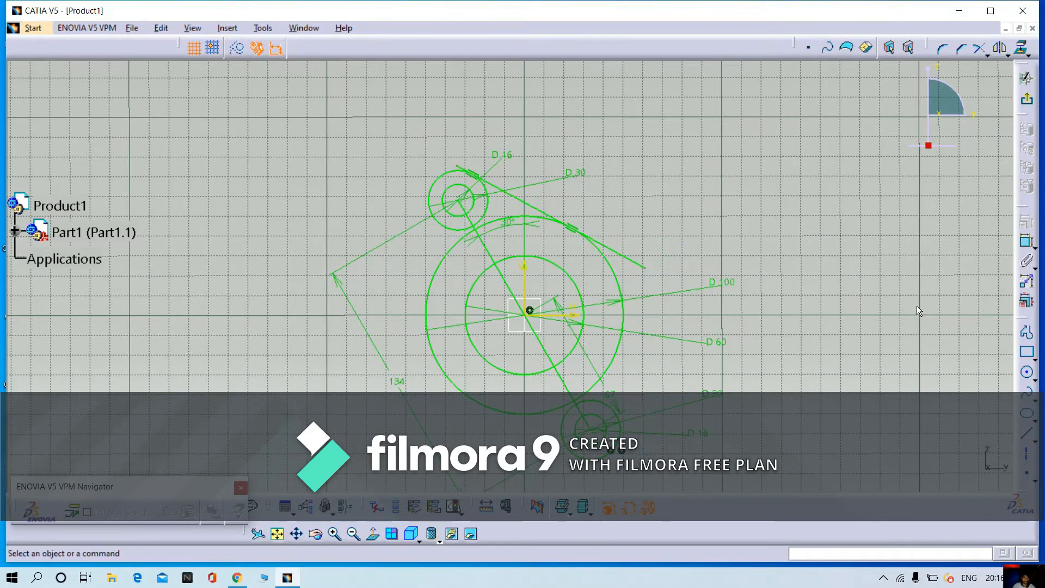
left_click(1026, 332)
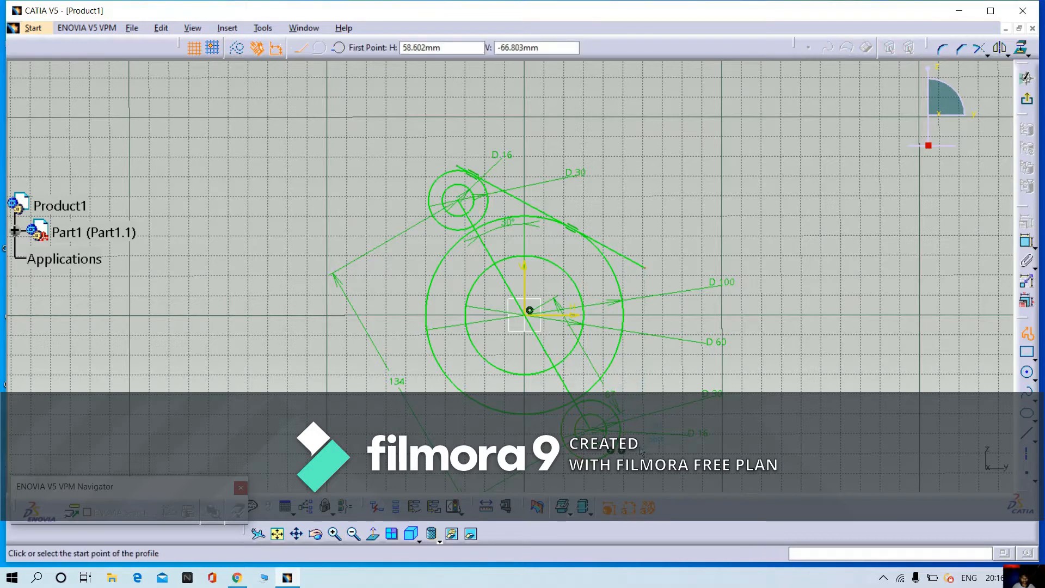
left_click(639, 450)
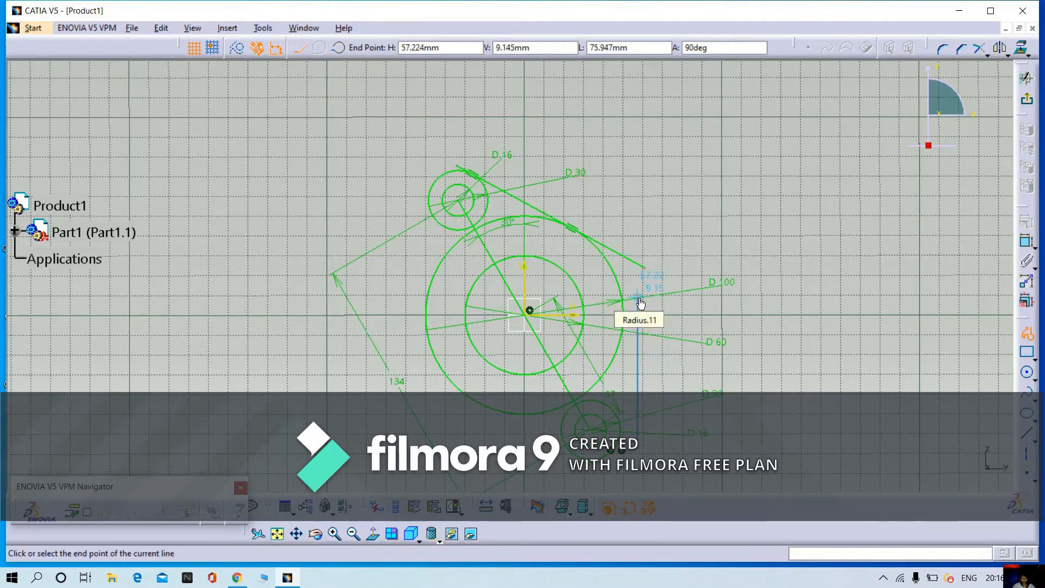
key("Escape")
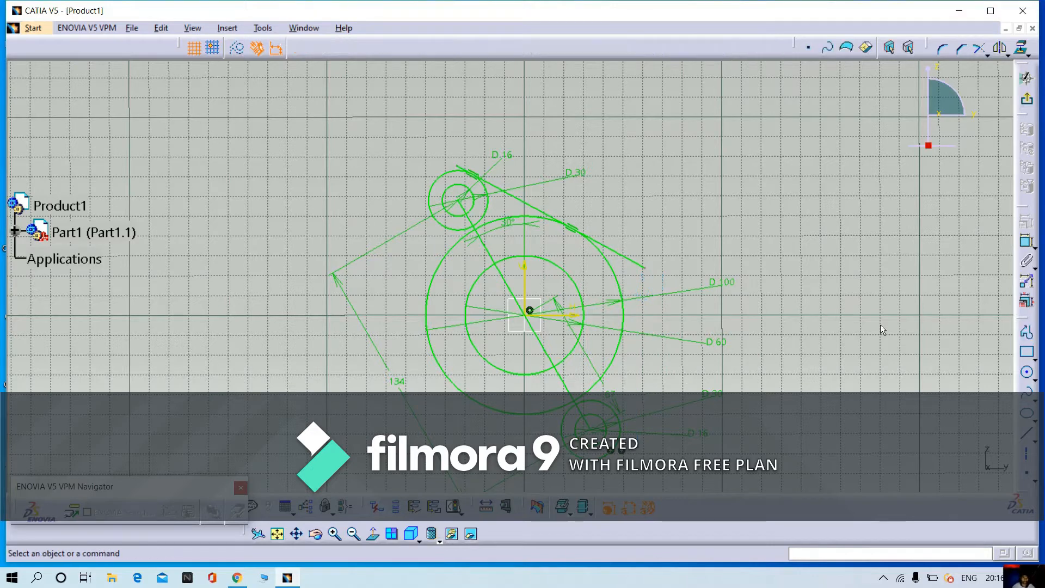
Step: Sketch a slanted line with the Profile tool from beside the lower end circles up past the 100 mm circle
left_click(1027, 332)
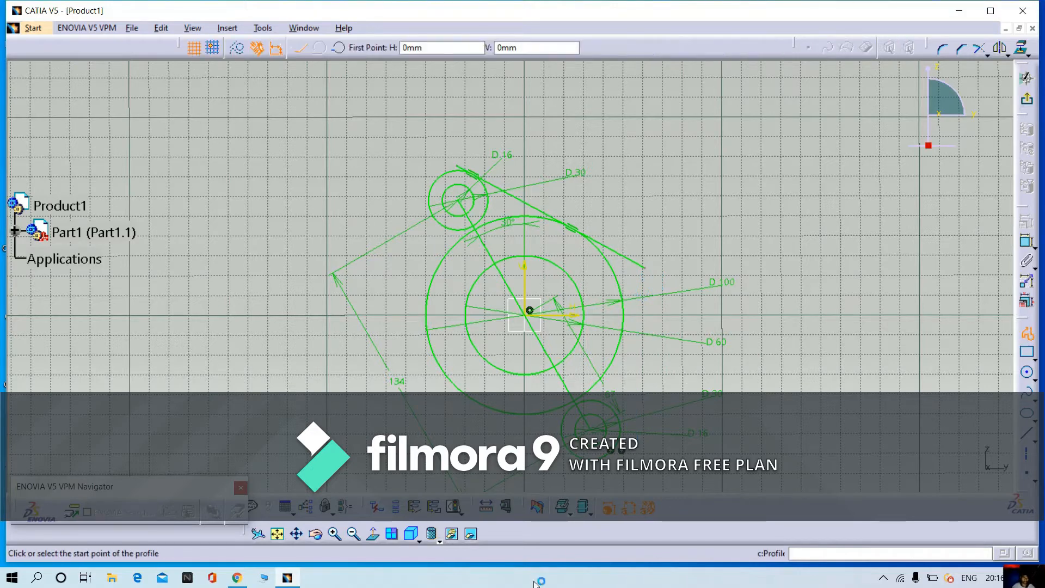
left_click(627, 450)
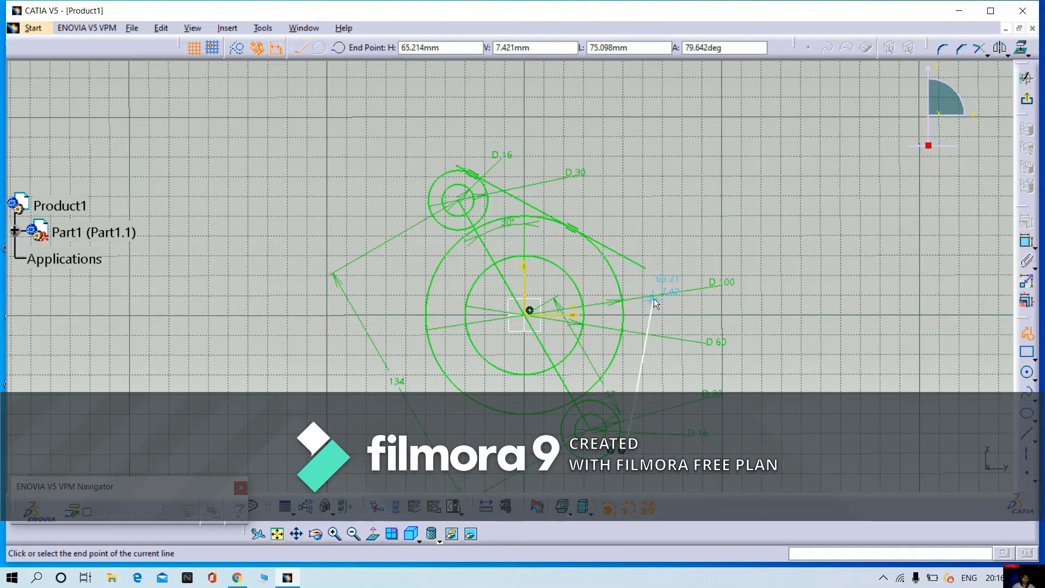
double_click(668, 213)
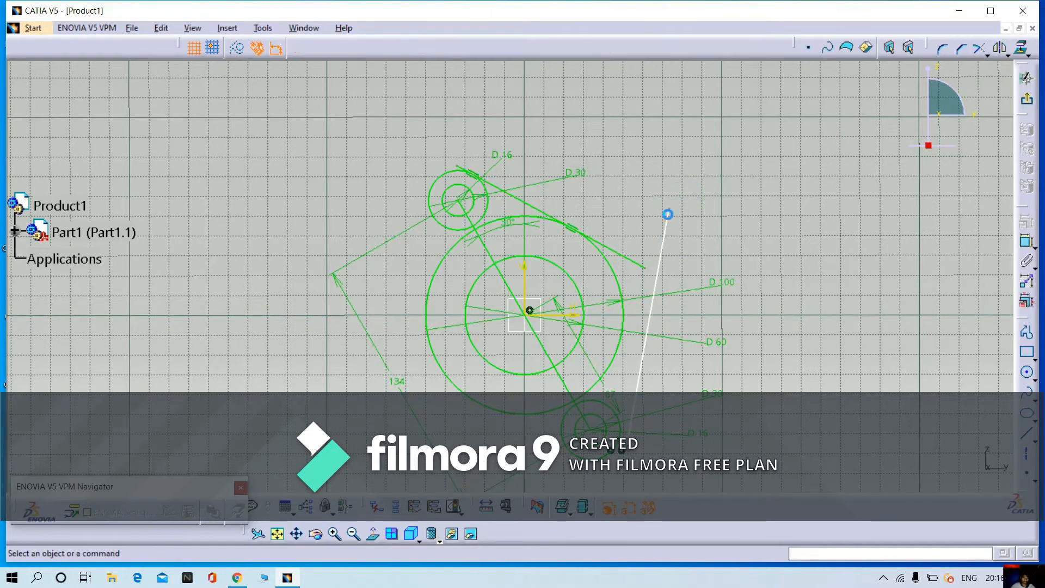
Step: Make the new line tangent to the 30 mm circle at the lower end
left_click(637, 385)
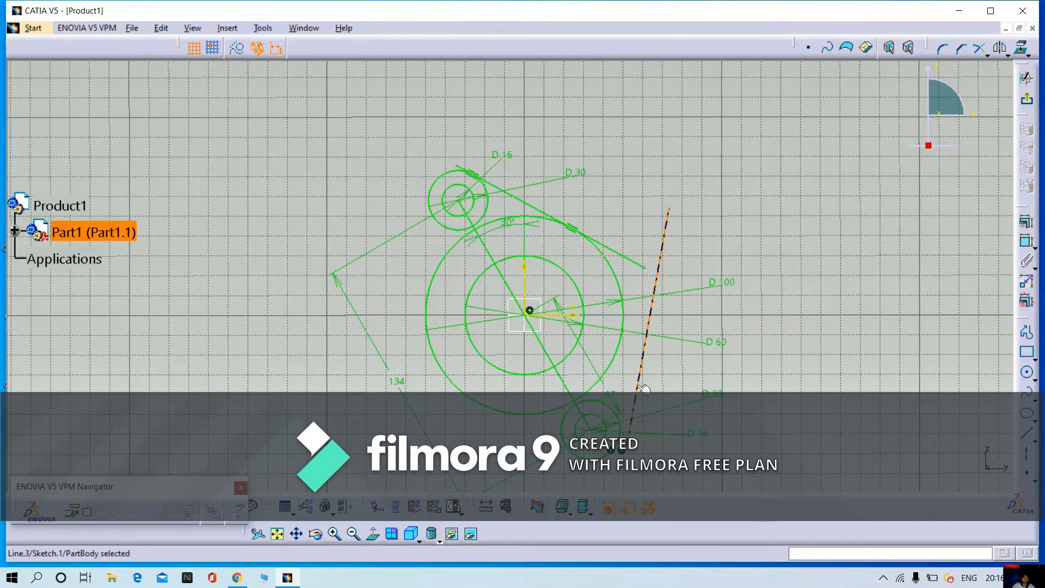
left_click(1027, 221)
left_click(950, 375)
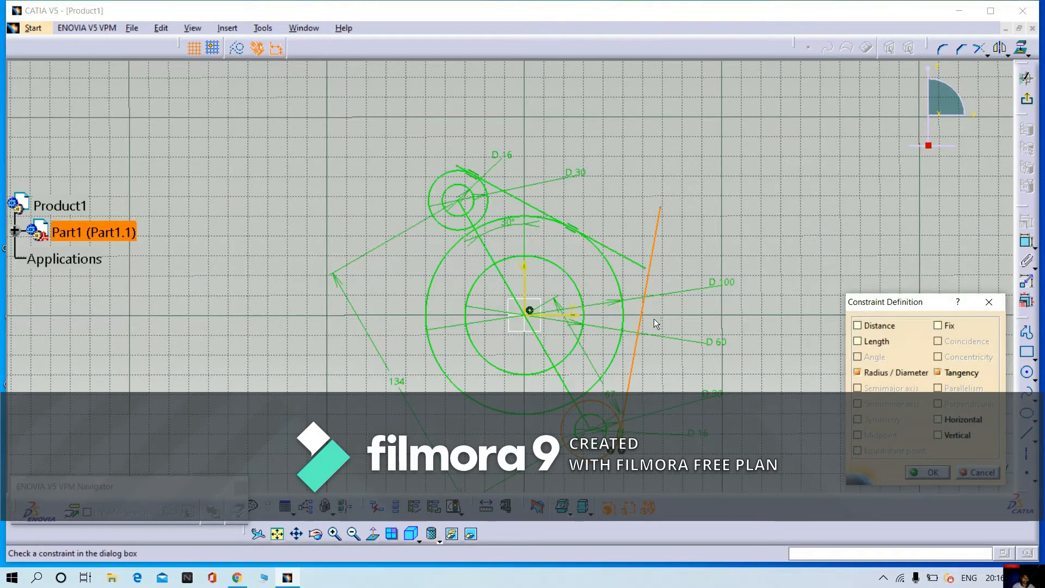
left_click(639, 326)
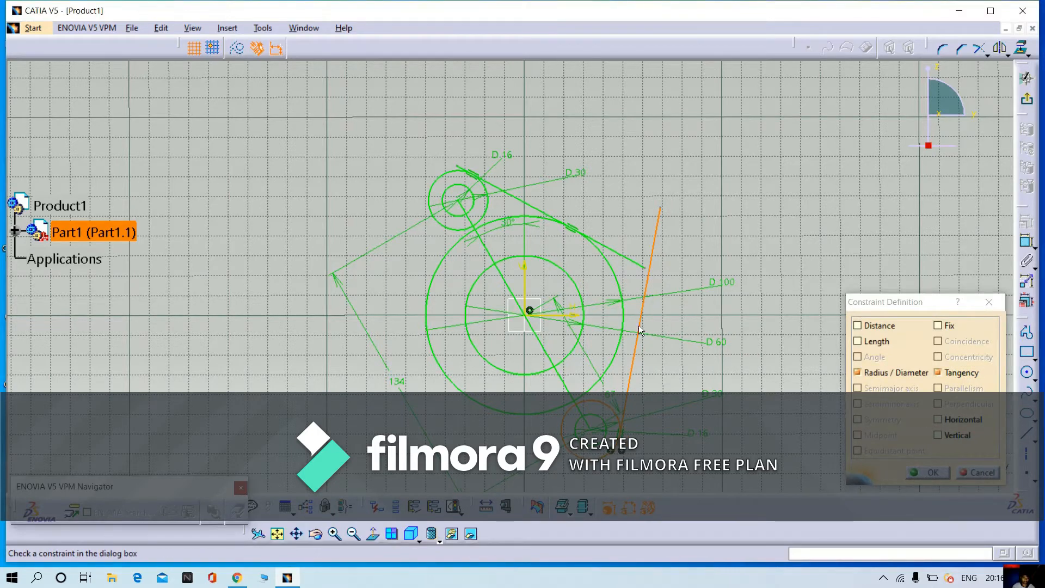
left_click(919, 473)
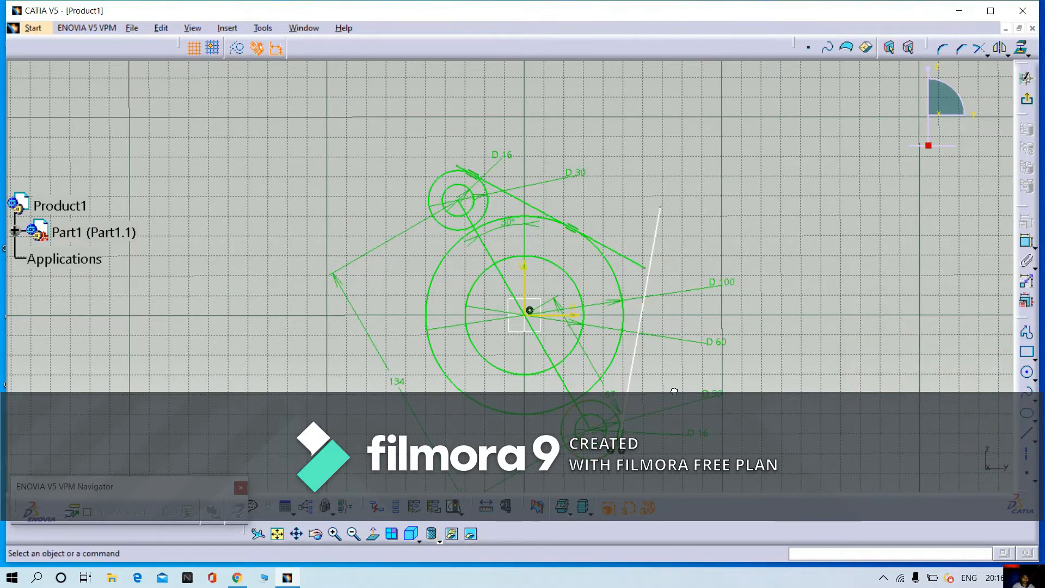
Step: Make the lower tangent line tangent to the 100 mm central circle as well
left_click(644, 326)
left_click(632, 324, "ctrl")
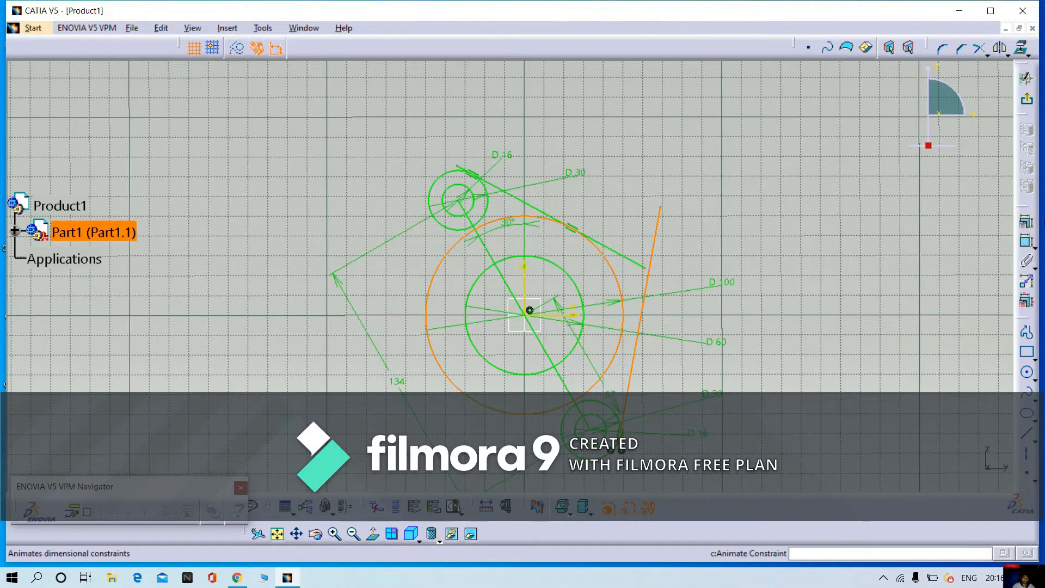
left_click(1026, 222)
left_click(965, 374)
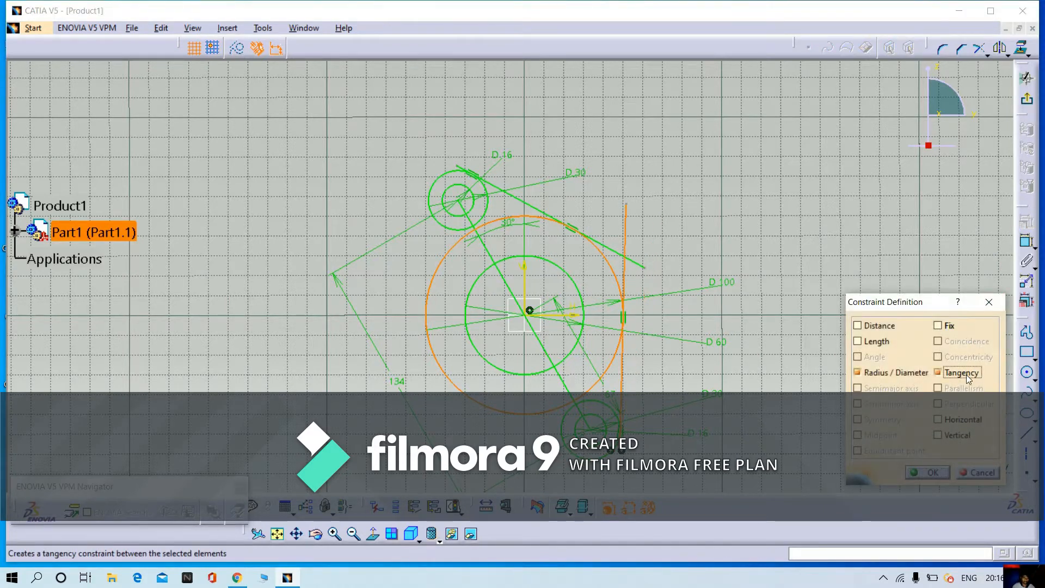
left_click(925, 472)
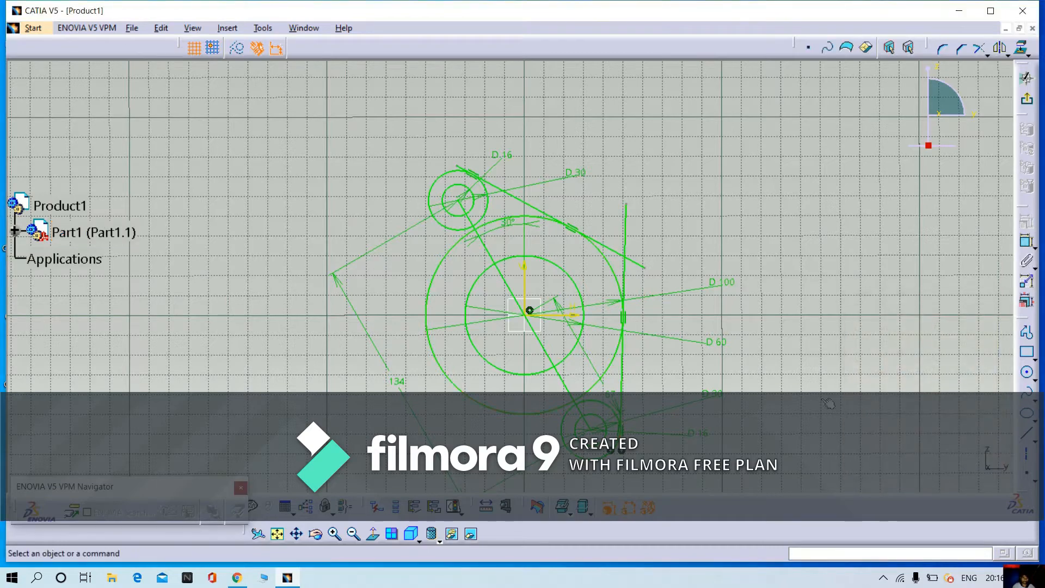
Step: Quick Trim both tangent lines back to their contact points on the 100 mm circle, removing the leftover segment where they crossed
mouse_move(746, 358)
middle_mouse_down()
mouse_move(667, 269)
mouse_move(674, 229)
mouse_move(755, 267)
mouse_move(659, 245)
middle_mouse_up()
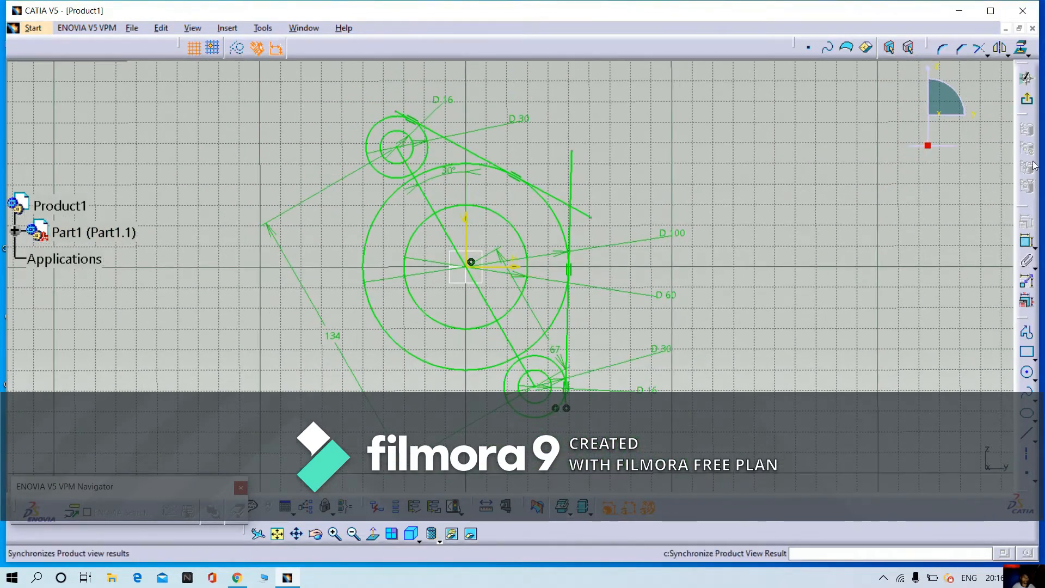
left_click(986, 55)
left_click(999, 109)
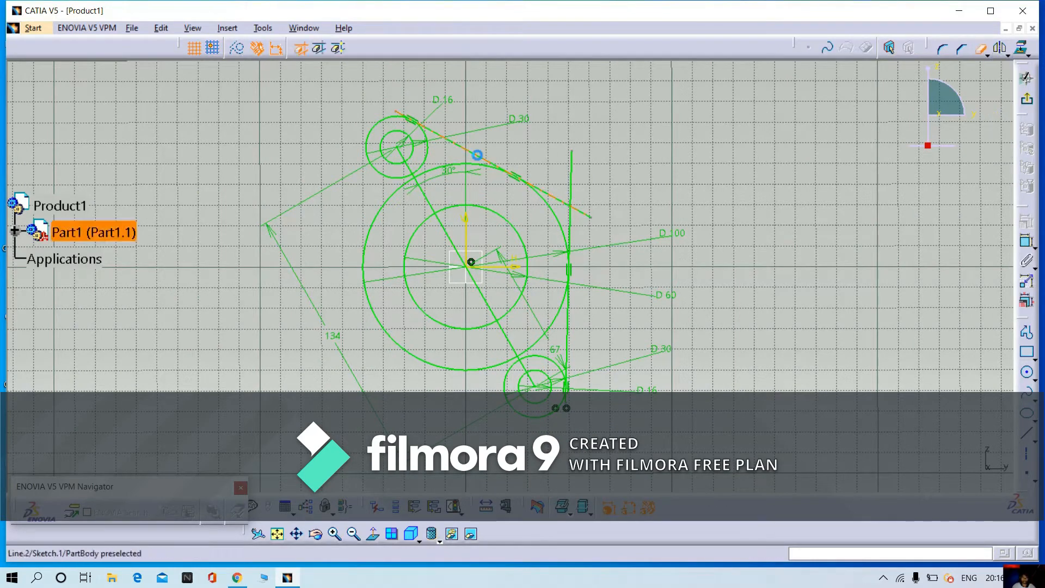
left_click(572, 177)
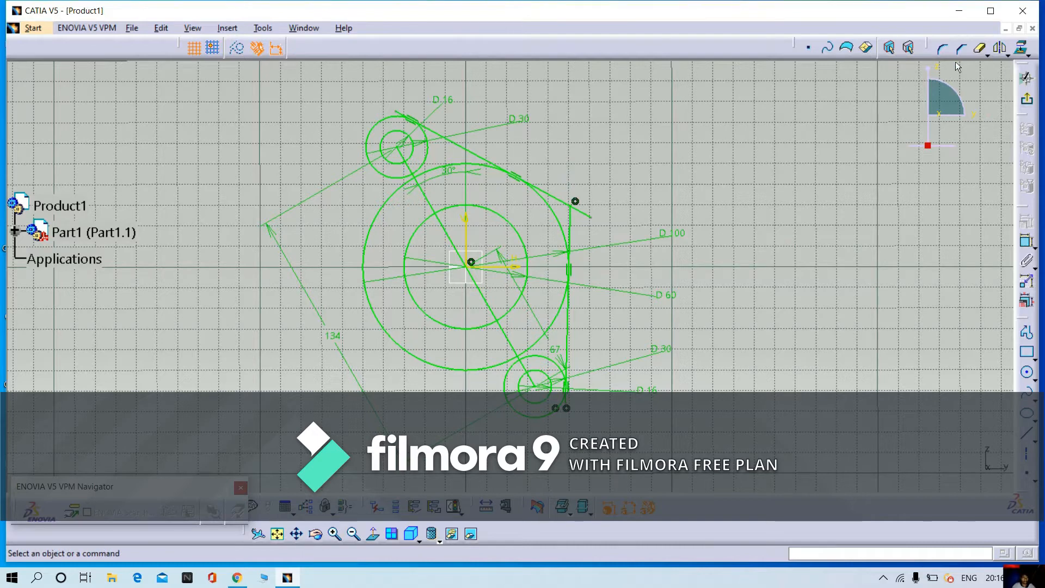
left_click(982, 52)
left_click(559, 197)
left_click(975, 50)
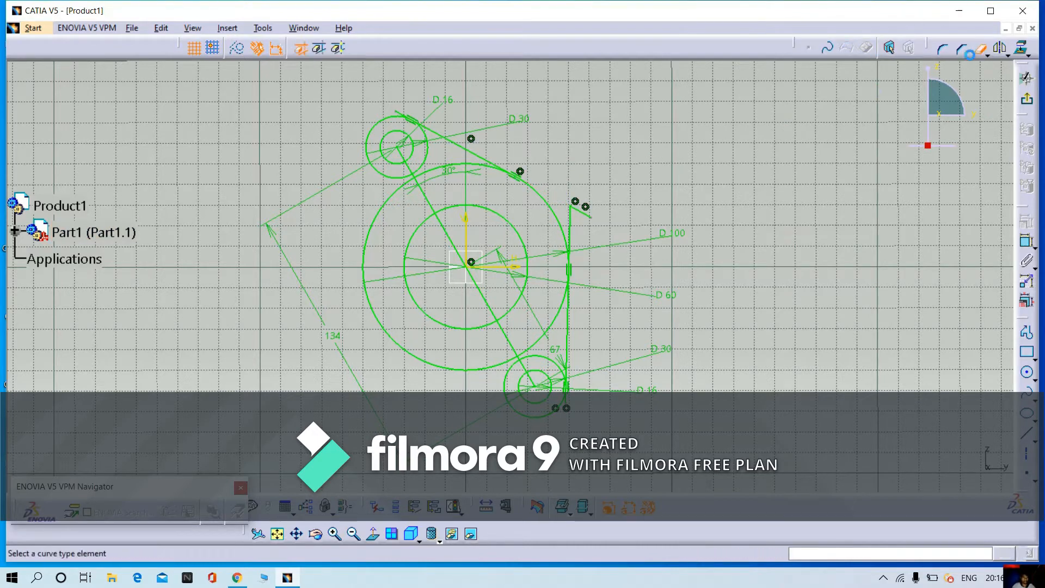
left_click(570, 233)
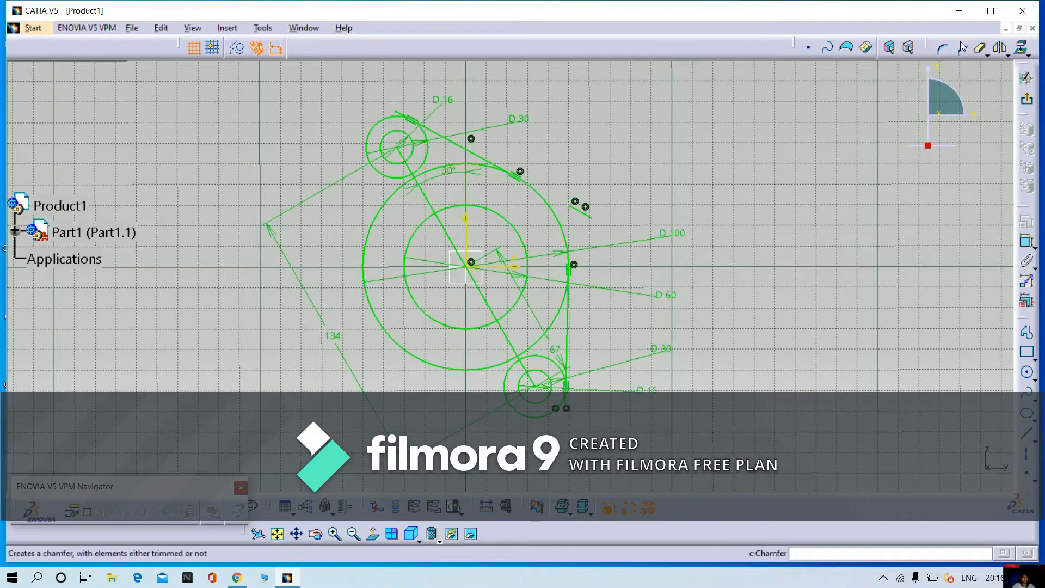
left_click(980, 49)
left_click(582, 209)
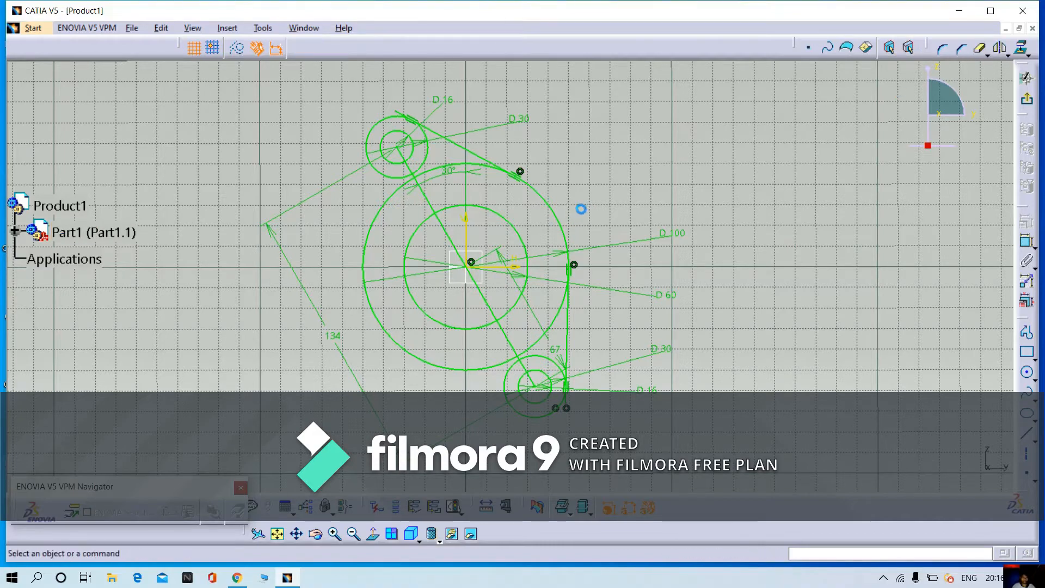
middle_click_drag(613, 227, 632, 240)
mouse_move(583, 213)
middle_mouse_down()
mouse_move(629, 243)
mouse_move(627, 217)
middle_mouse_up()
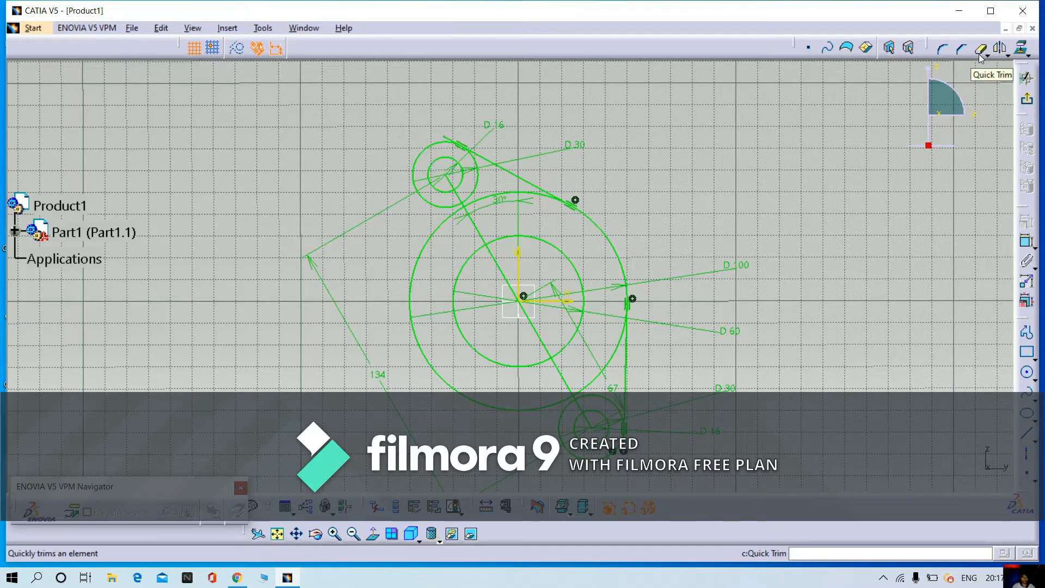
left_click(627, 381)
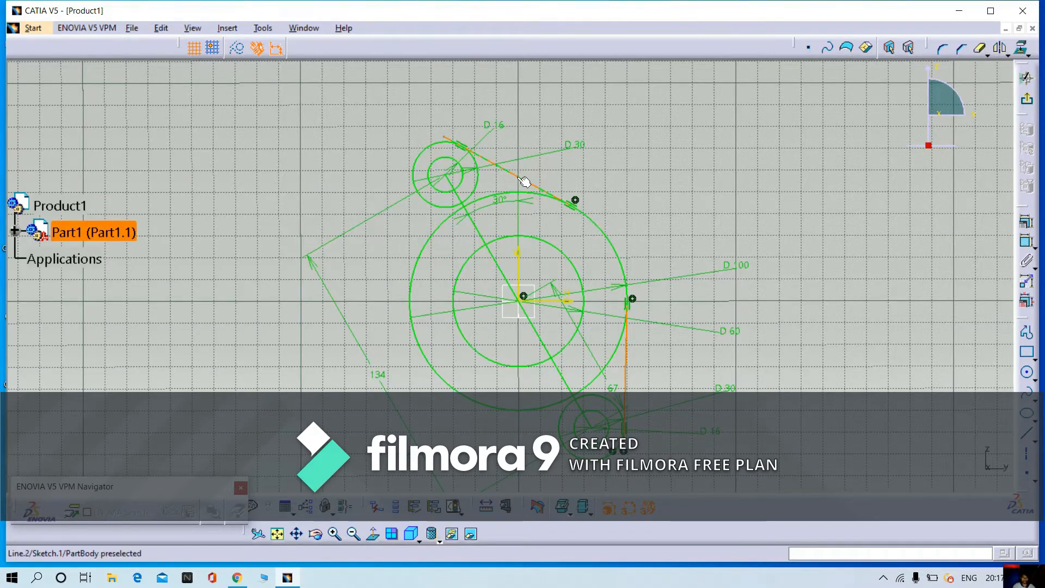
left_click(580, 165)
left_click(652, 252)
Step: Quick Trim the overhanging outer ends of both tangent lines back to the 30 mm circles at the lower and upper ends
middle_click_drag(708, 348, 645, 168)
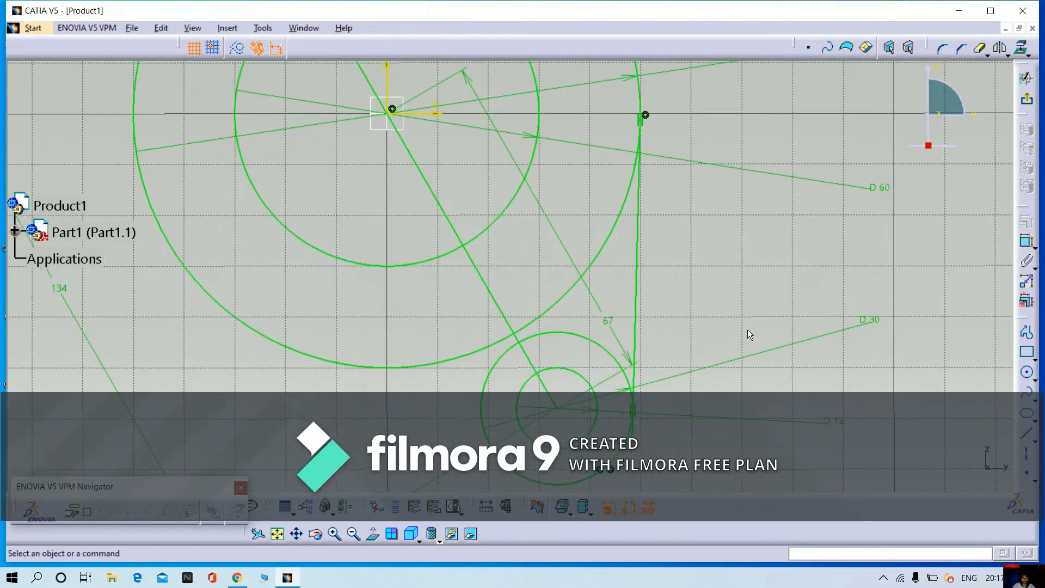
left_click(976, 53)
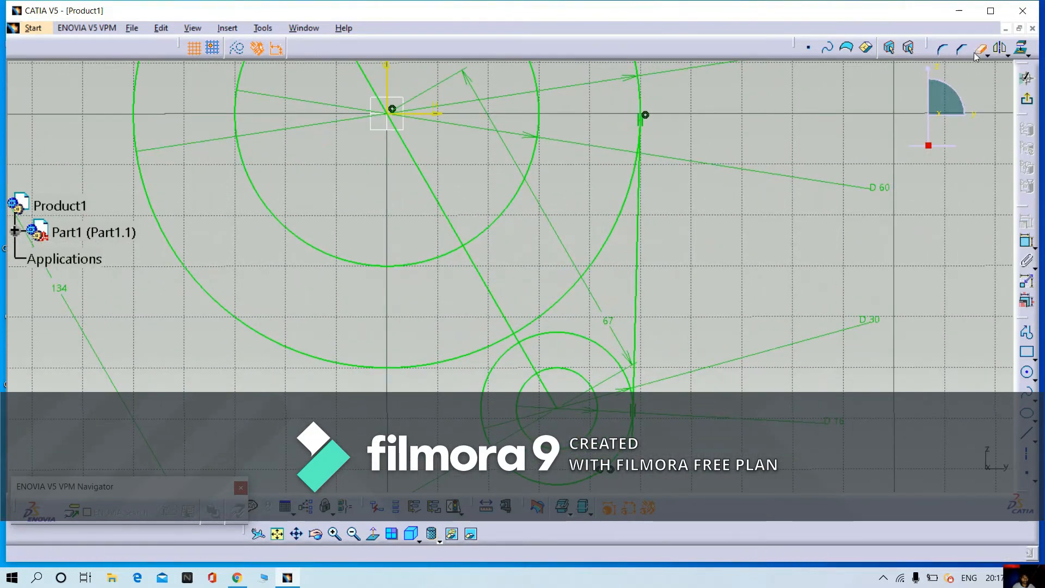
left_click(633, 434)
middle_click_drag(604, 128, 721, 374)
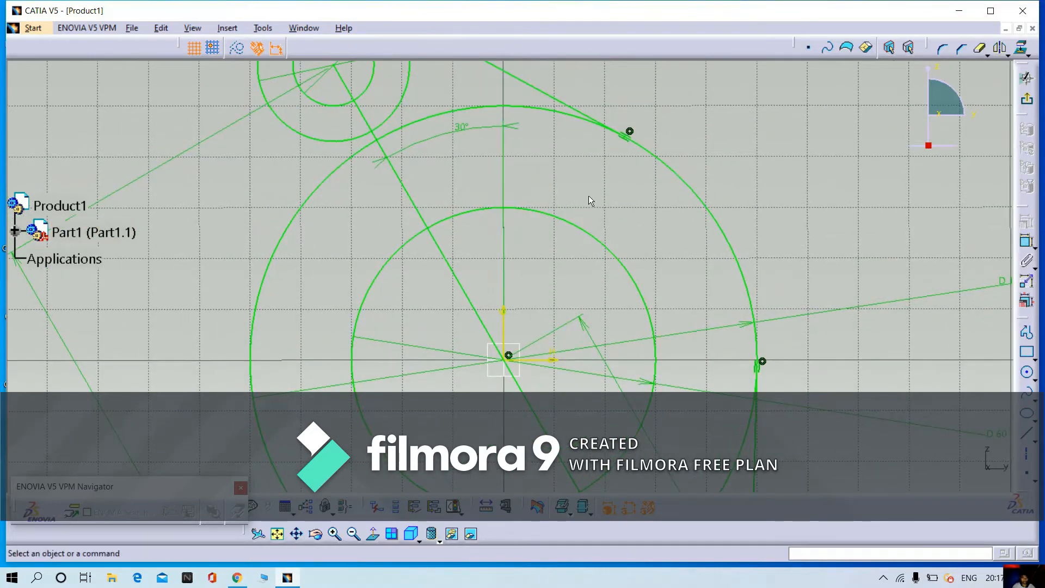
middle_click_drag(591, 200, 669, 362)
left_click(978, 49)
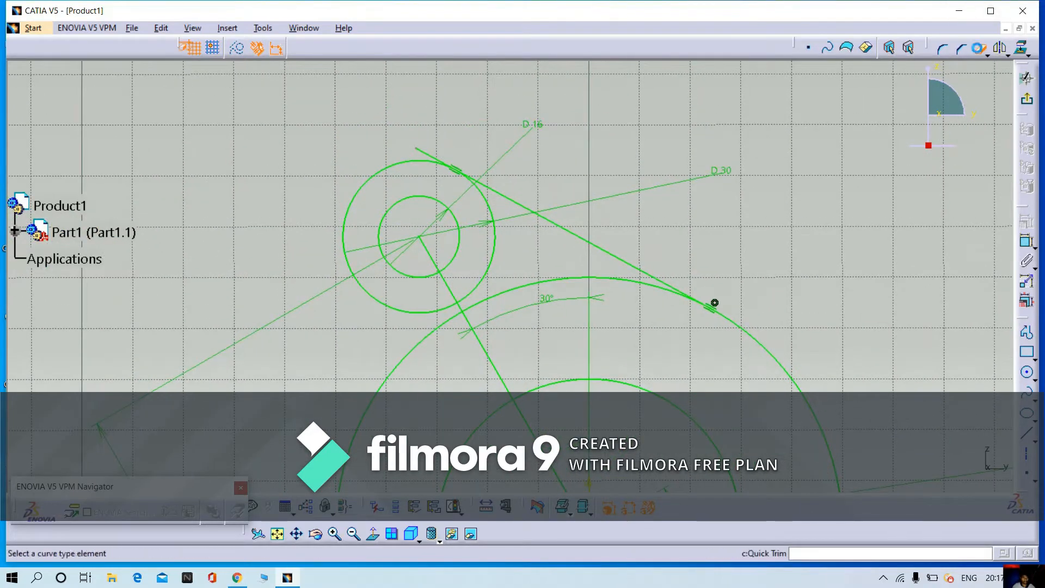
left_click(430, 154)
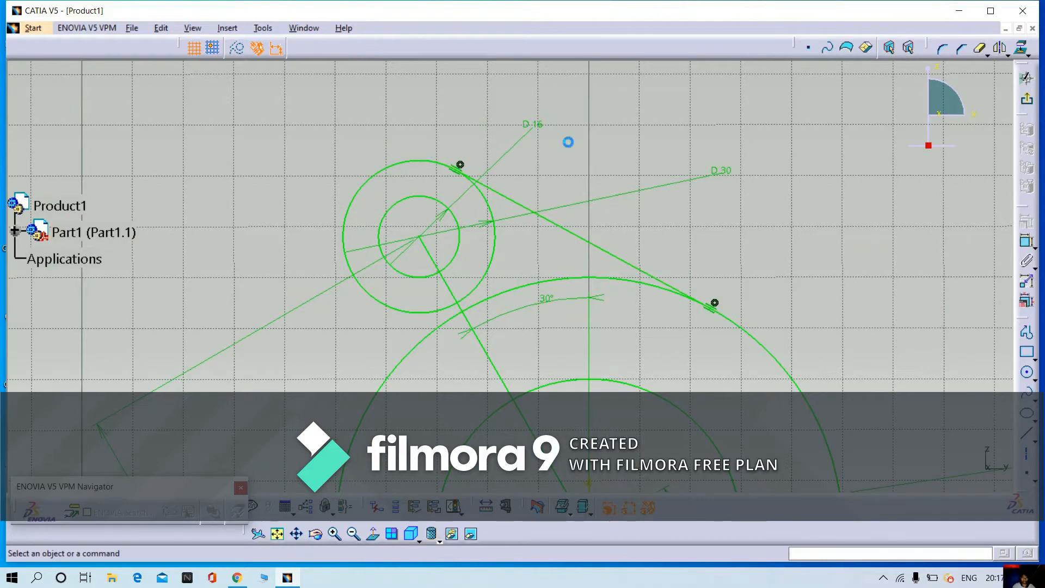
Step: Mirror the two trimmed tangent lines about the angled centre line
mouse_move(568, 142)
middle_mouse_down("ctrl")
mouse_move(590, 250)
mouse_move(569, 106)
middle_mouse_up("ctrl")
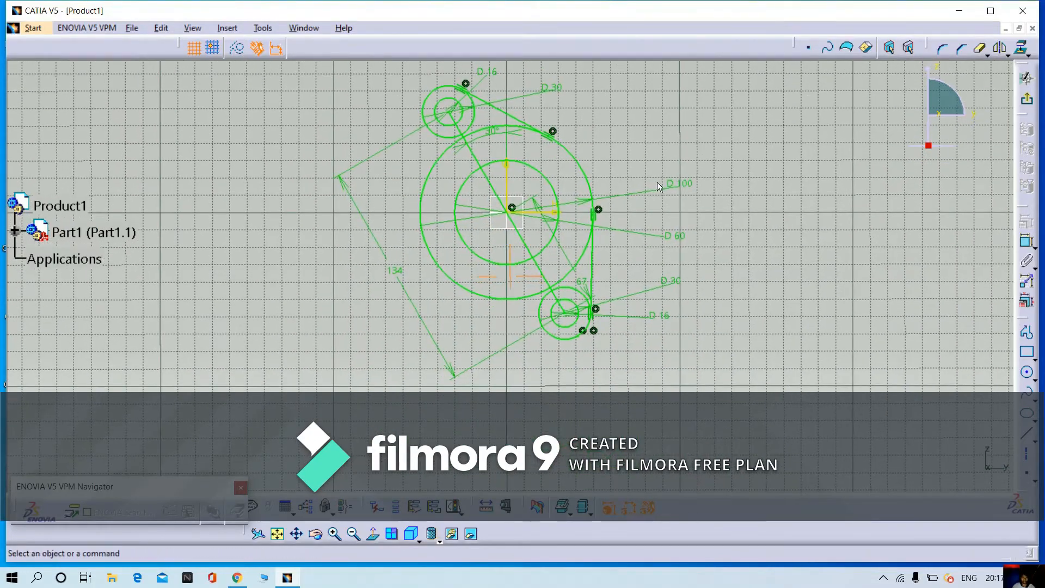
middle_click_drag(658, 183, 668, 220)
mouse_move(668, 225)
middle_mouse_down("ctrl")
mouse_move(661, 175)
mouse_move(663, 218)
middle_mouse_up("ctrl")
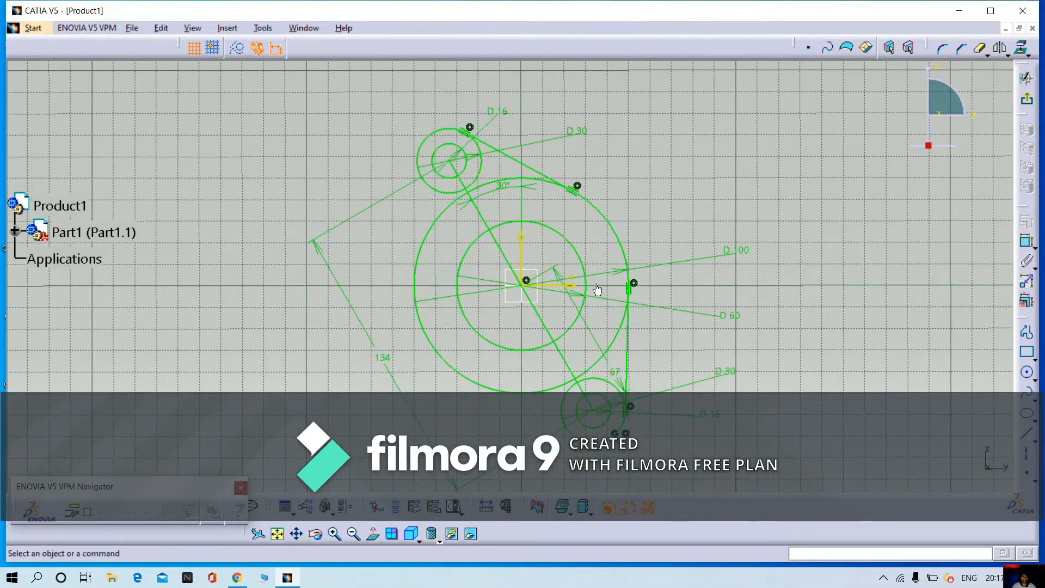
left_click(627, 356)
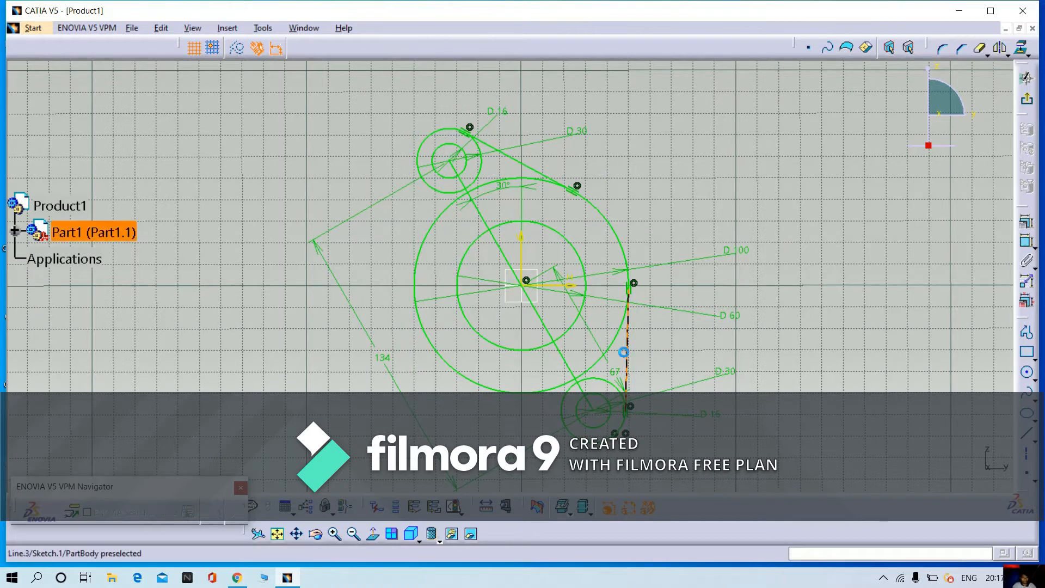
left_click(538, 174, "ctrl")
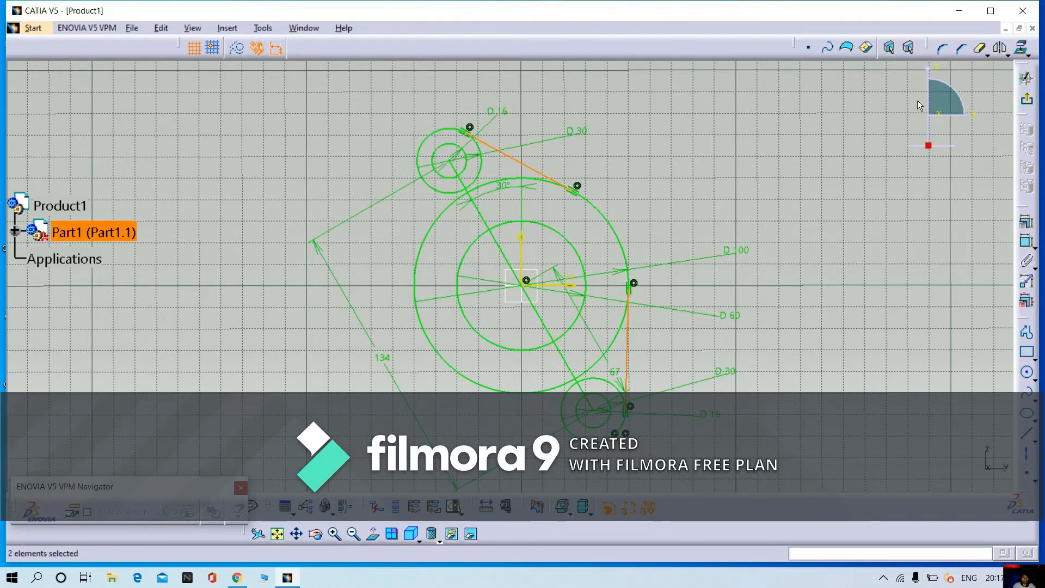
left_click(1000, 50)
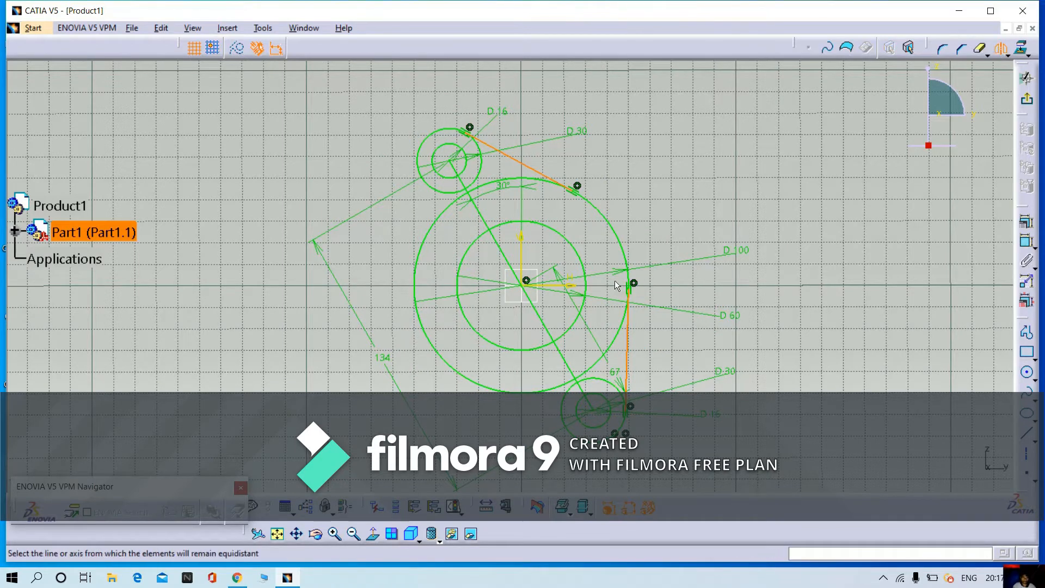
left_click(510, 252)
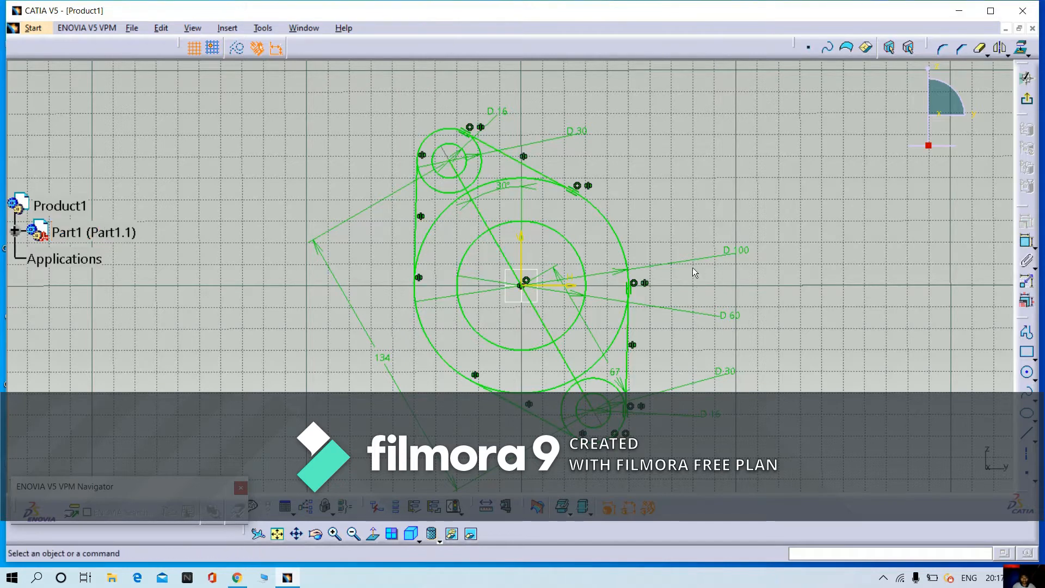
Step: Quick Trim the inner arc of the lower 30 mm circle between its two tangent lines
middle_click_drag(677, 338, 701, 177, "ctrl")
left_click(979, 49)
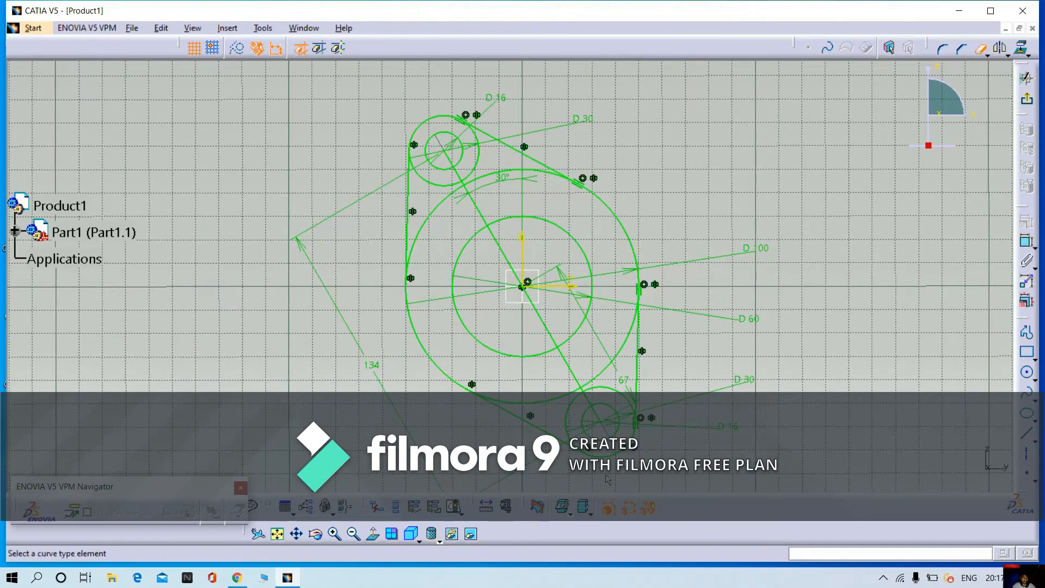
left_click(566, 411)
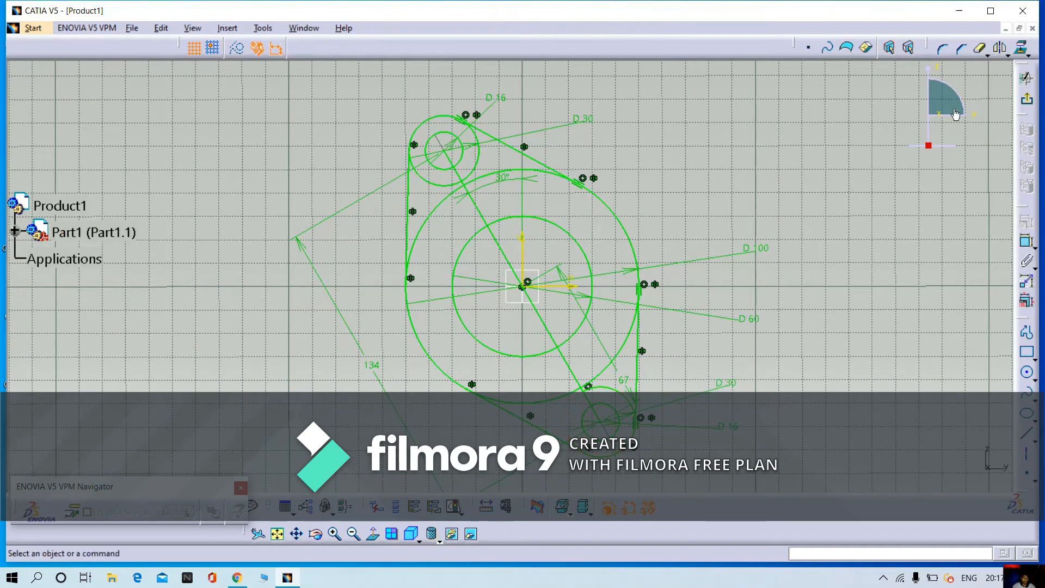
left_click(980, 49)
left_click(624, 394)
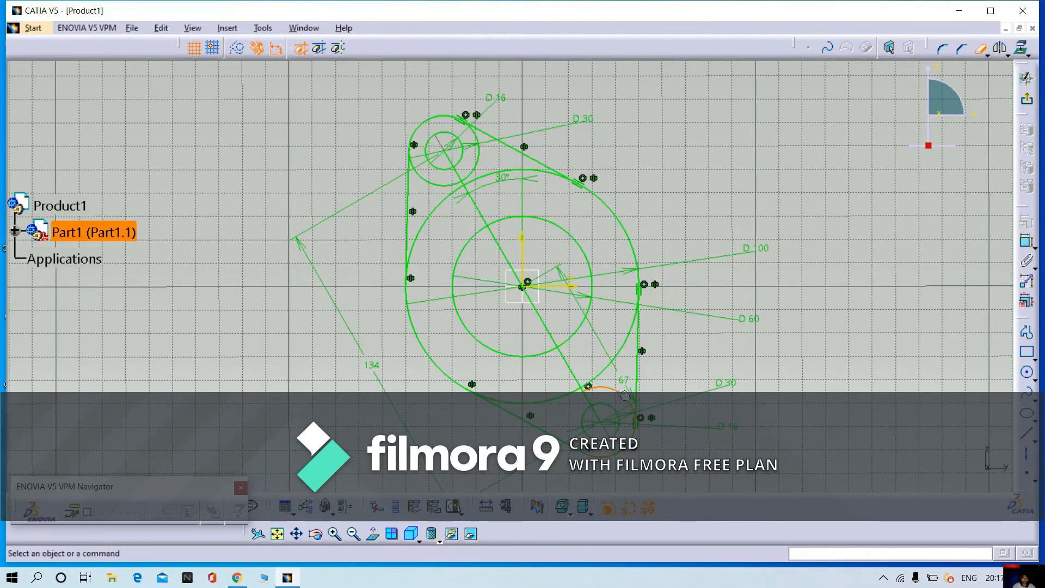
left_click(624, 395)
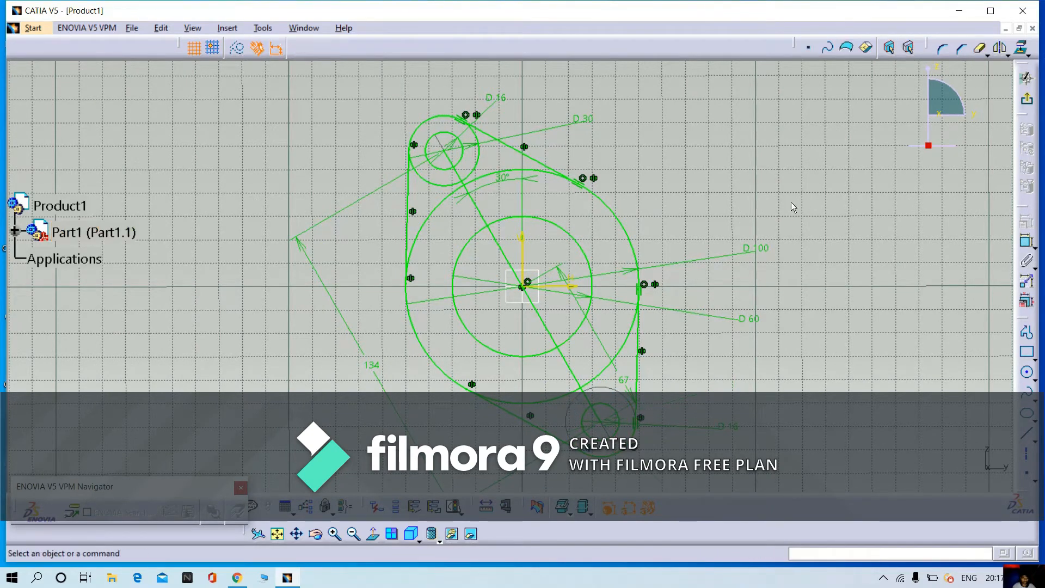
Step: Quick Trim the inner arc of the upper 30 mm circle between its two tangent lines
left_click(980, 49)
left_click(467, 164)
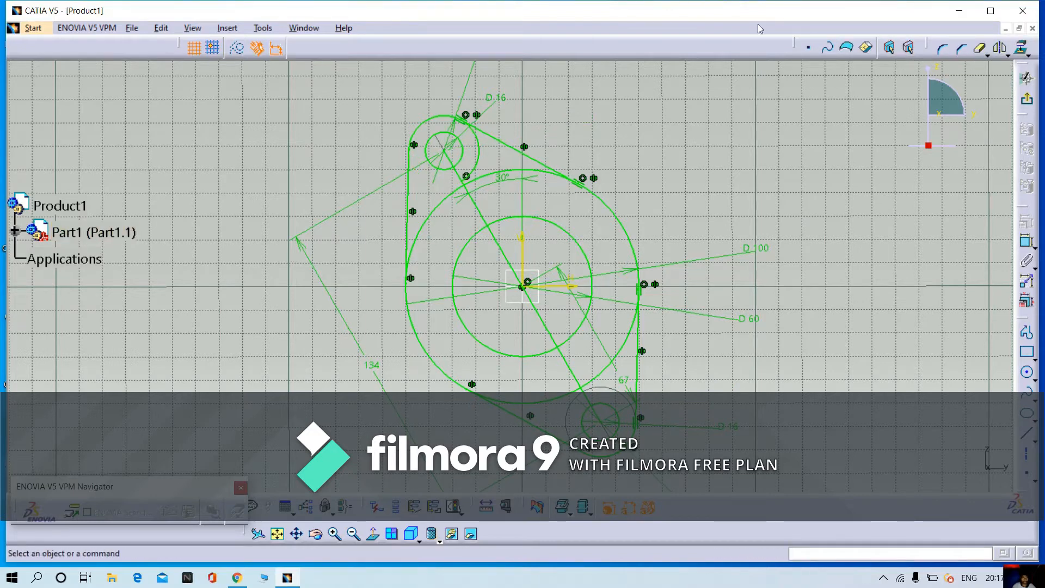
left_click(980, 49)
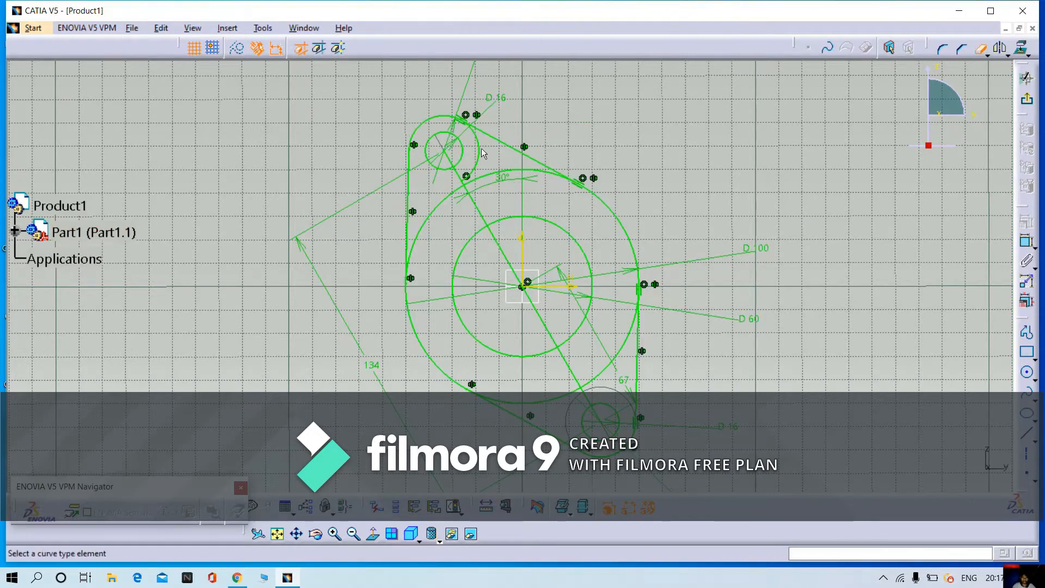
left_click(483, 159)
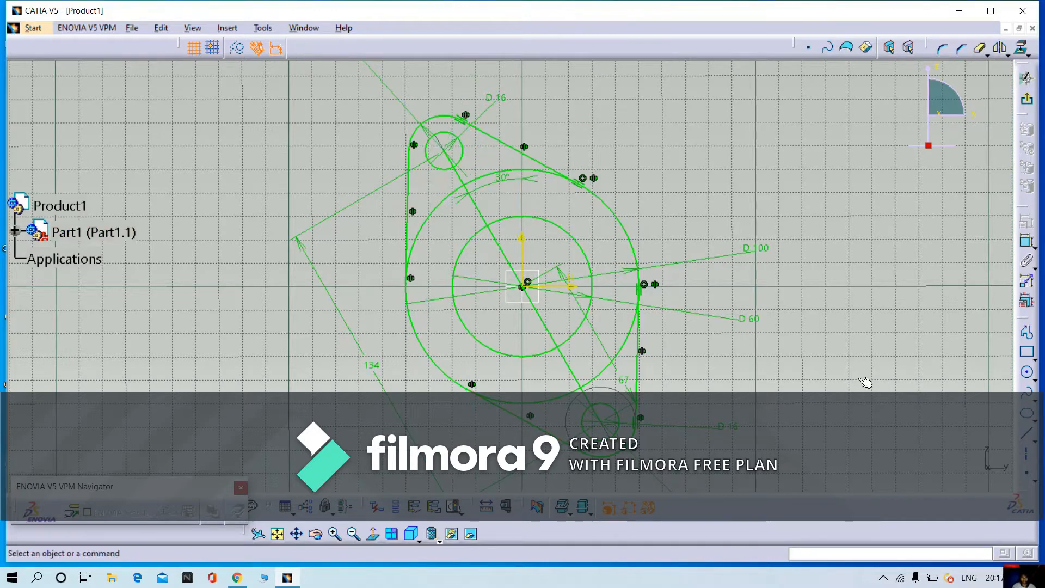
Step: Quick Trim the upper arc of the 100 mm circle inside the outline, on both sides of the angled centre line
left_click(982, 51)
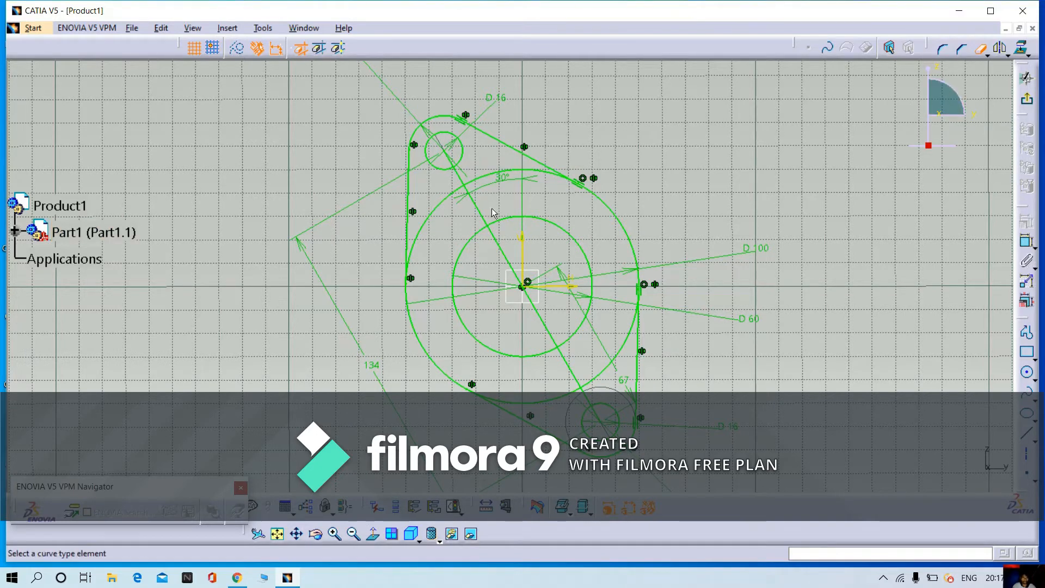
left_click(440, 209)
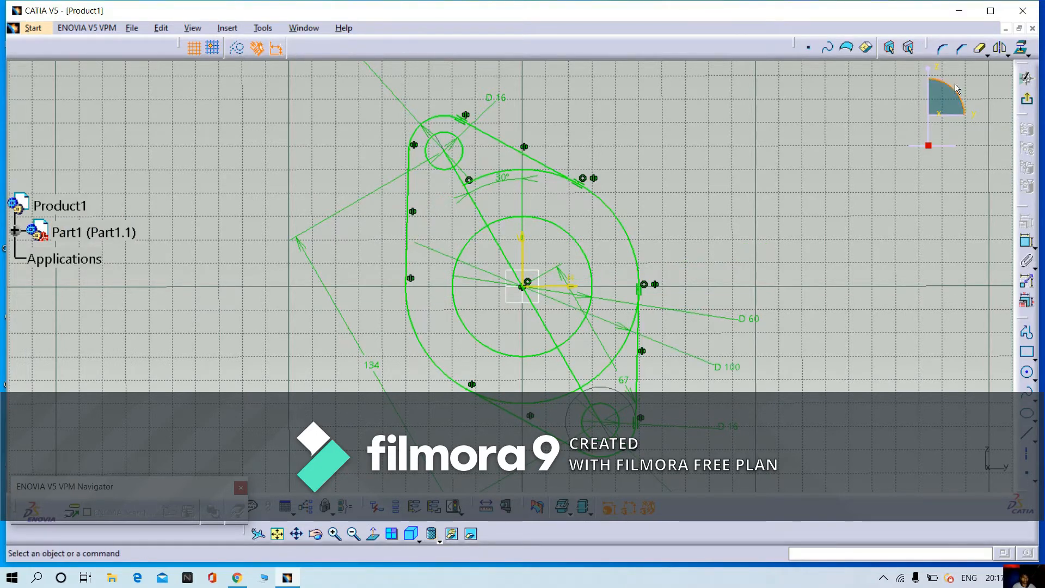
left_click(982, 47)
left_click(496, 172)
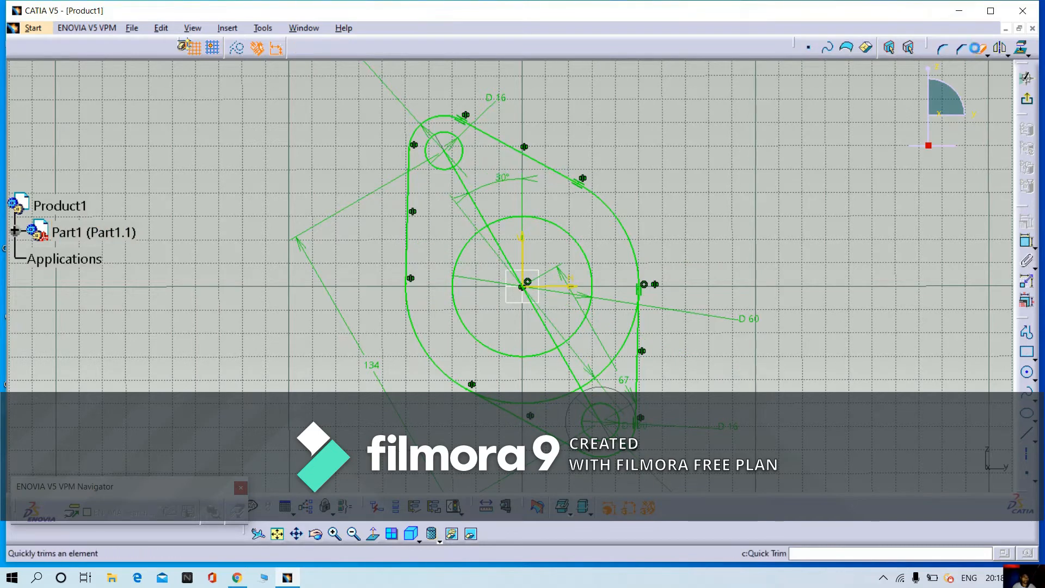
Step: Quick Trim the lower arc of the 100 mm circle inside the outline, on both sides of the angled centre line
left_click(978, 48)
left_click(625, 350)
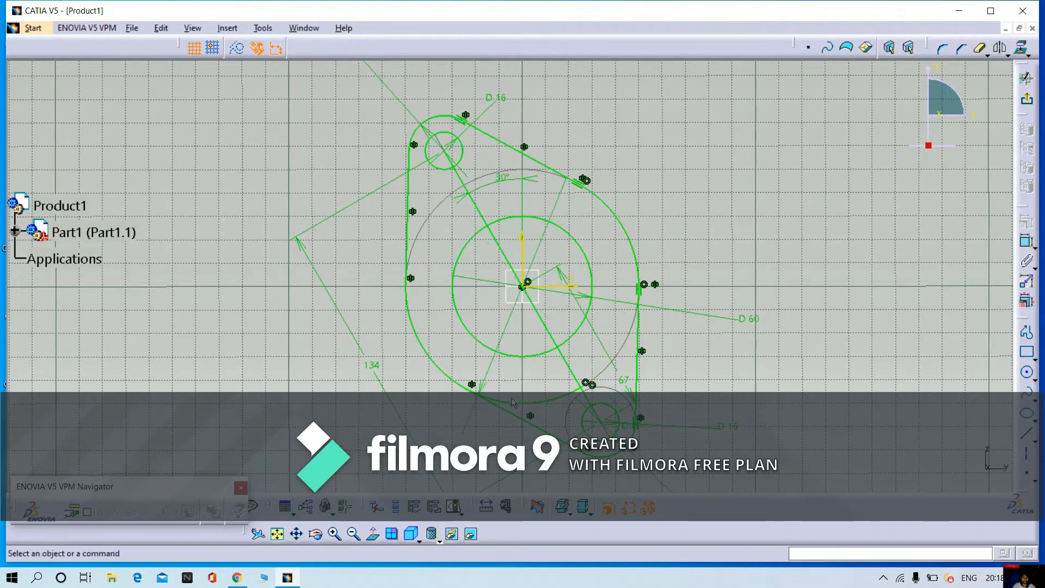
left_click(980, 48)
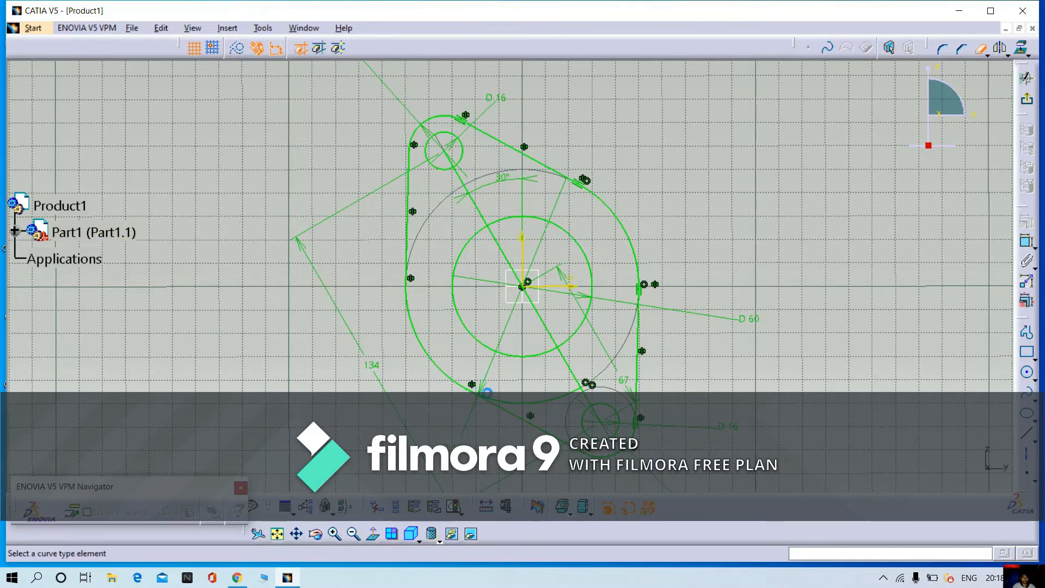
left_click(519, 409)
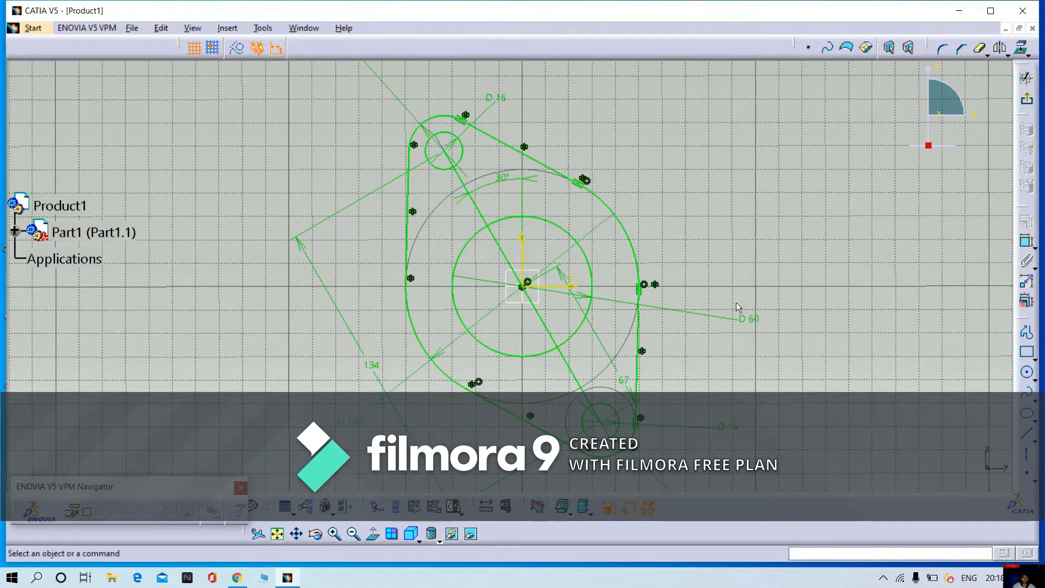
left_click(884, 578)
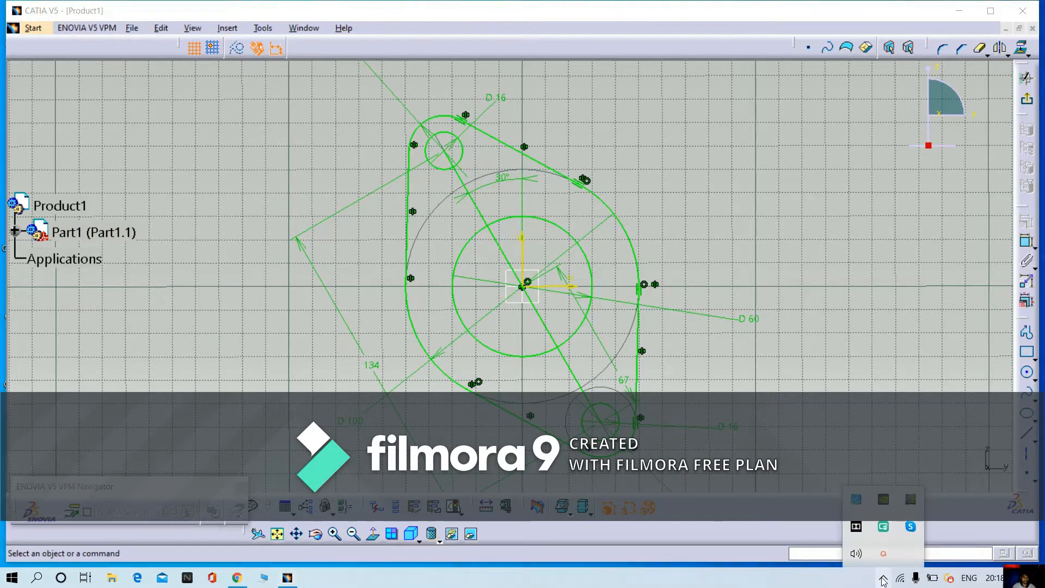
left_click(885, 554)
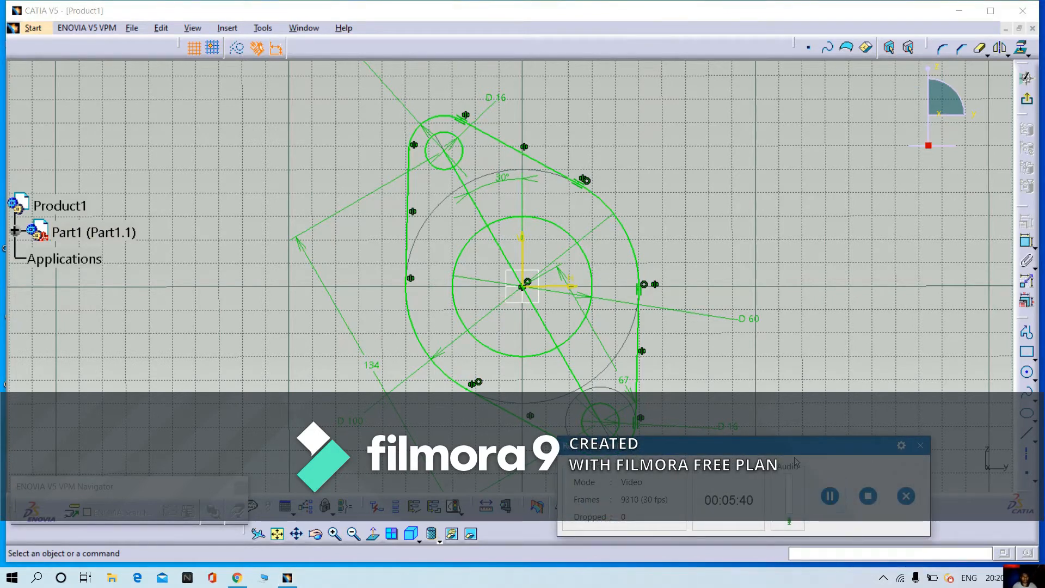
left_click_drag(795, 456, 926, 558)
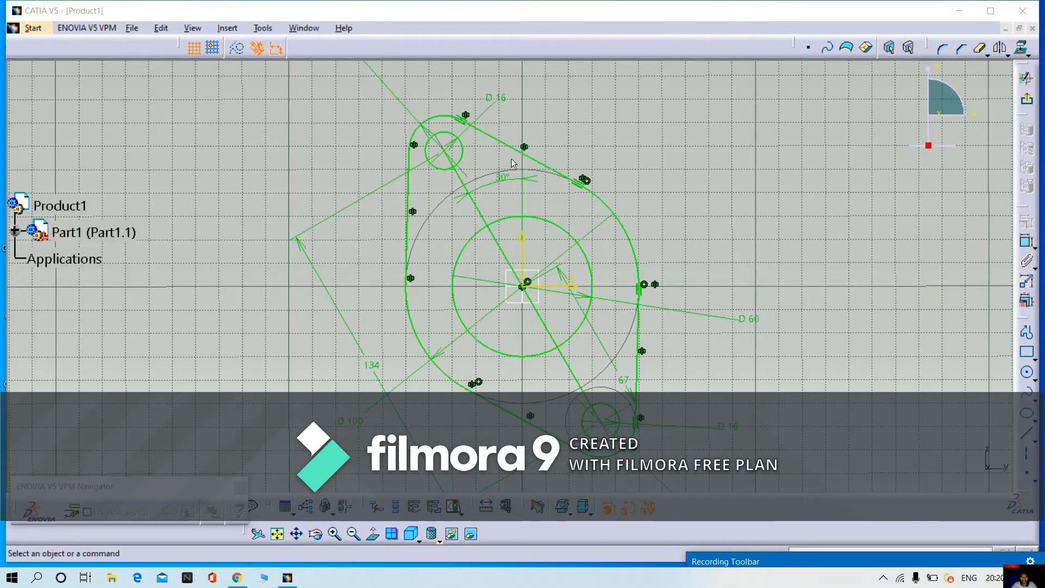
Step: Run Sketch Analysis and examine the closure status of the centre line, the three circles and the outer profile
left_click(266, 28)
left_click(316, 231)
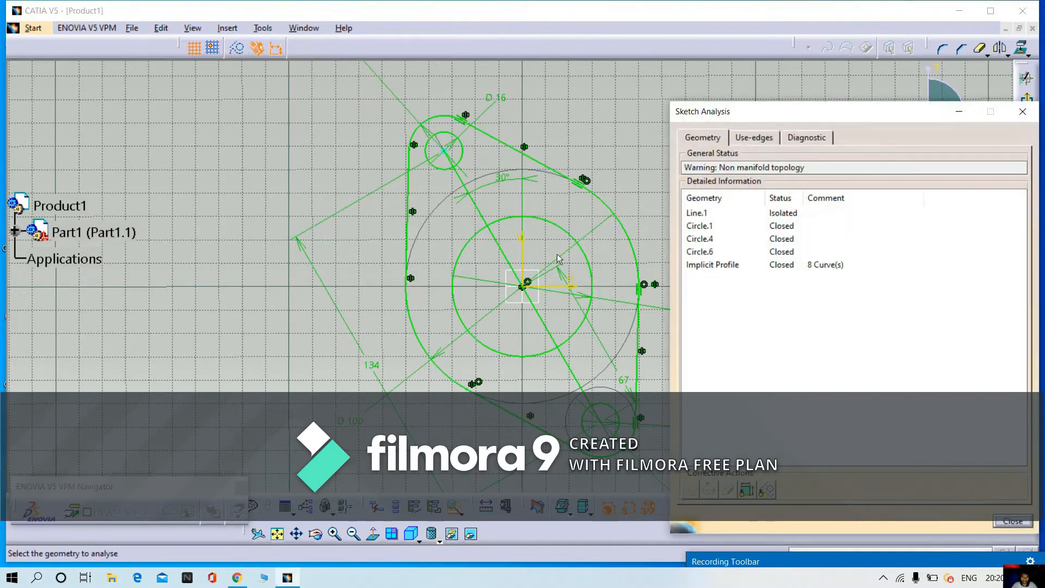
left_click(736, 217)
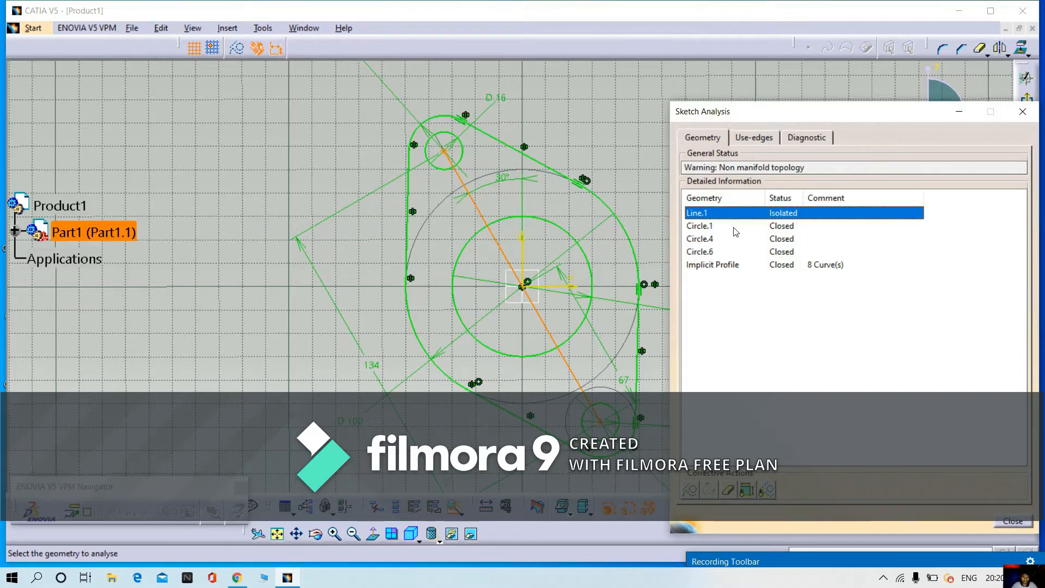
left_click(733, 226)
left_click(746, 240)
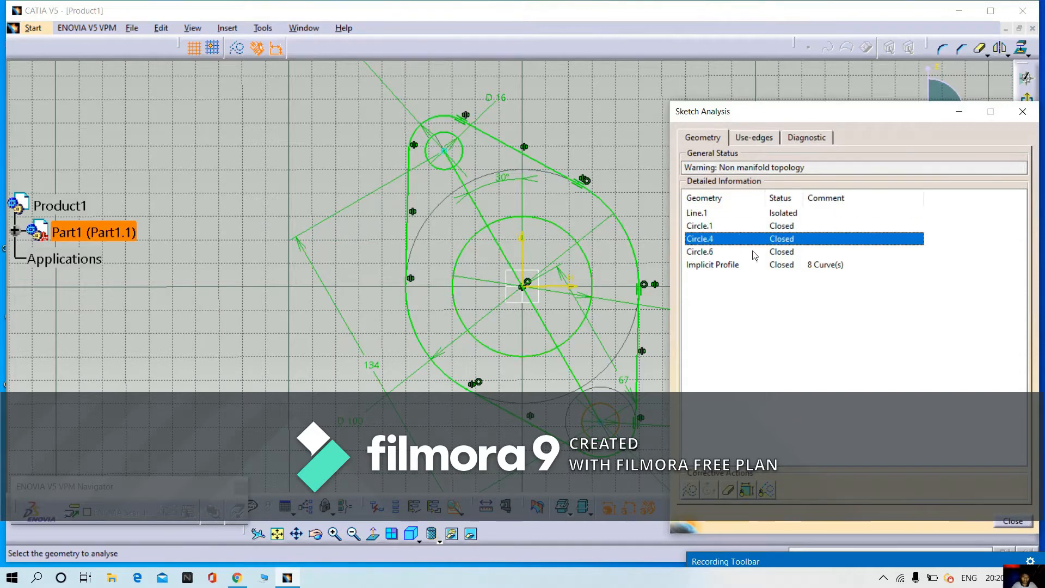
left_click(751, 252)
left_click(760, 267)
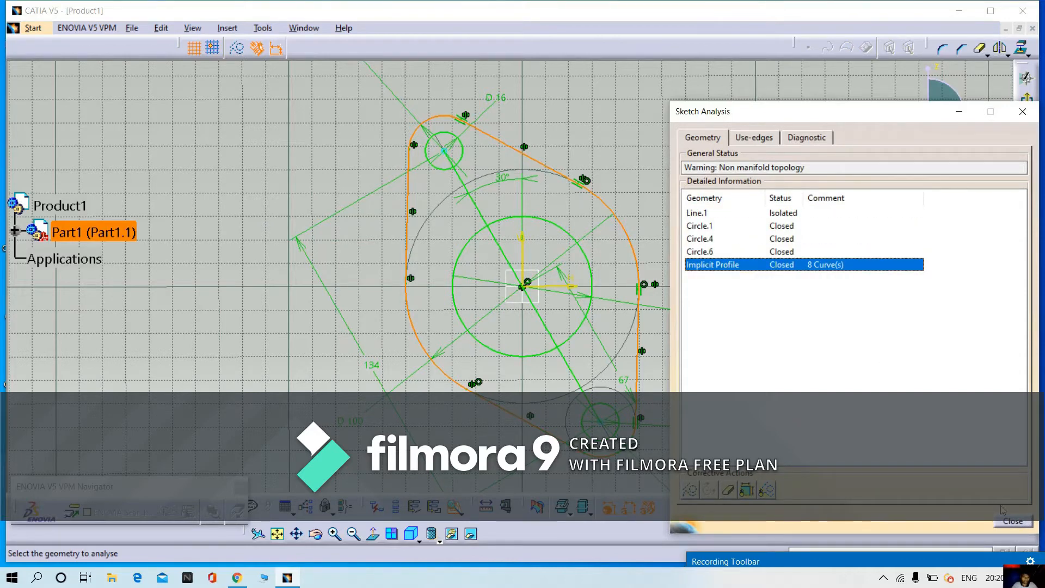
left_click(1011, 522)
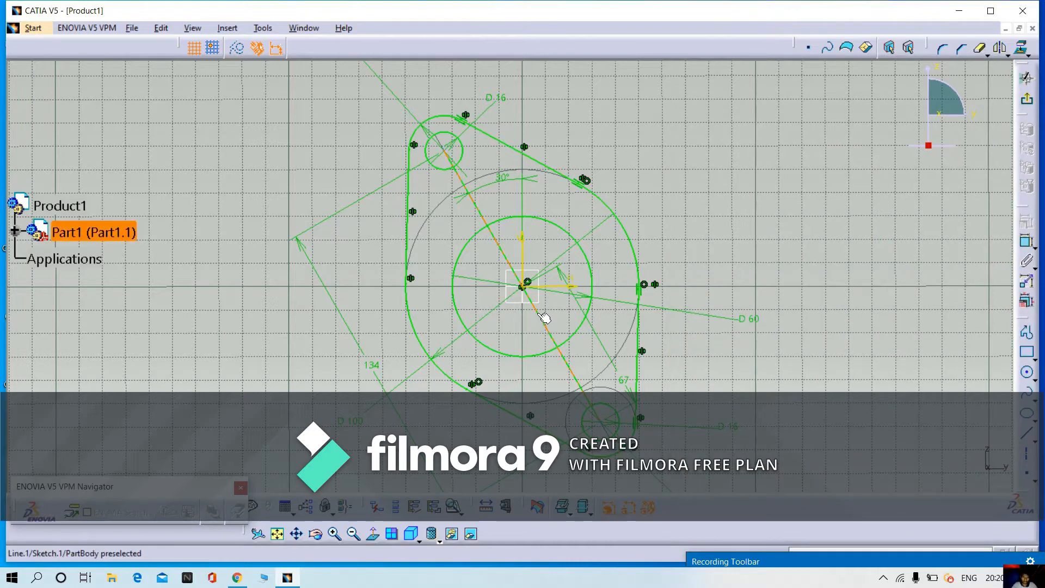
Step: Convert the angled centre line to a construction element and exit the sketch
left_click(544, 318)
left_click(236, 48)
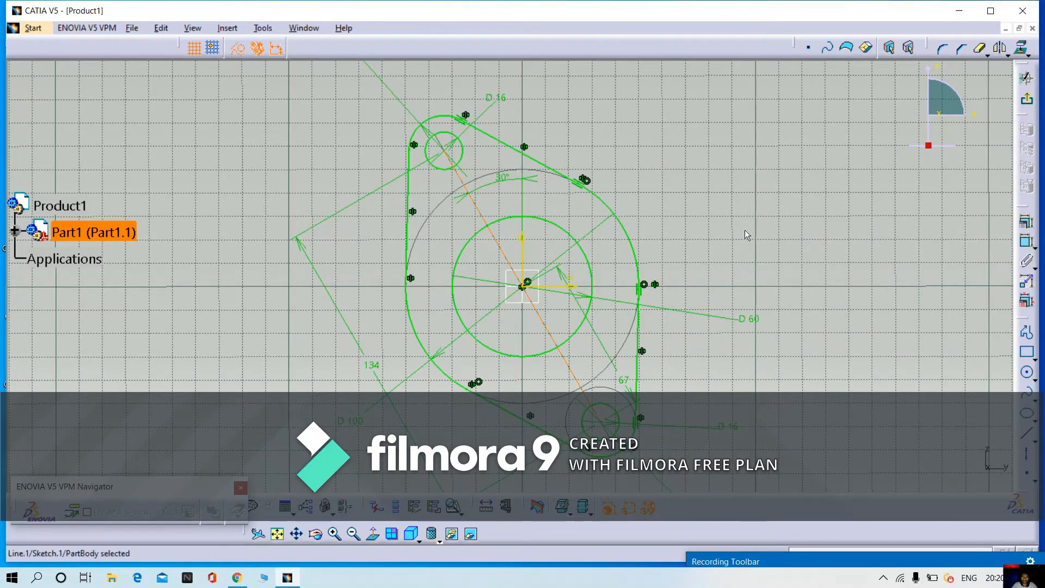
left_click(1026, 102)
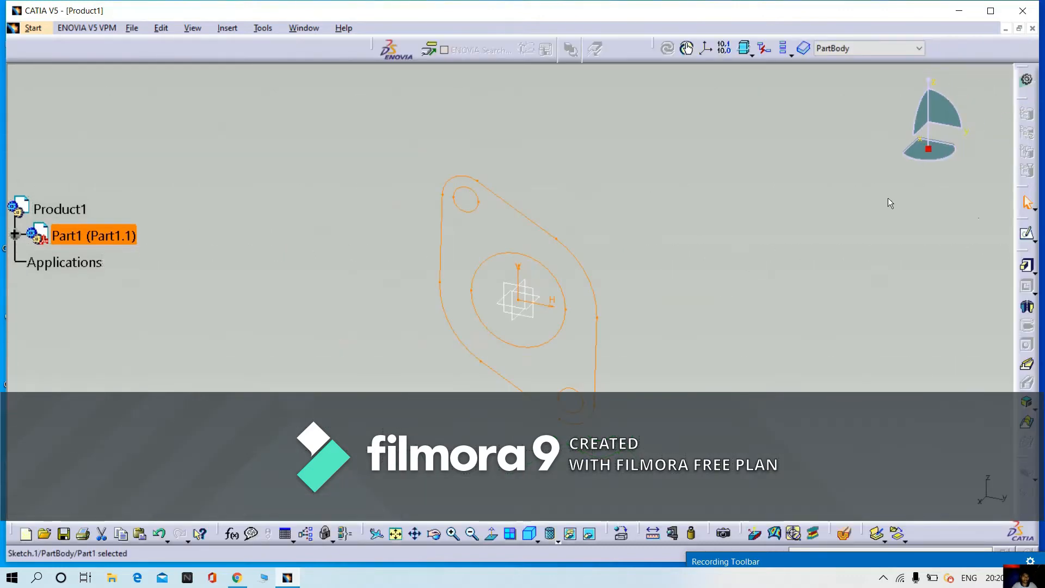
Step: Pad the flange sketch with a length of 5 mm and mirrored extent
left_click(1027, 265)
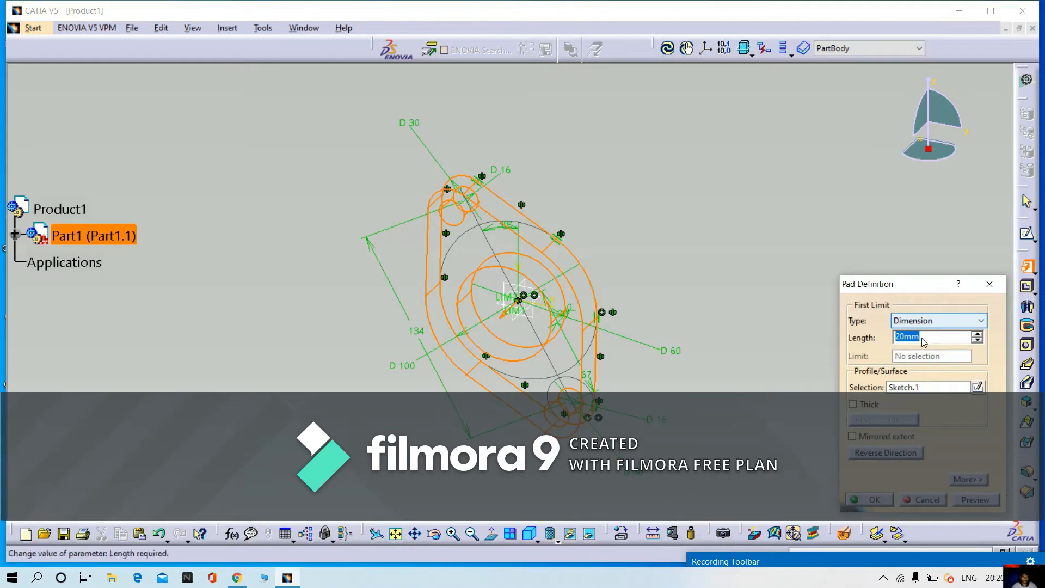
left_click(858, 437)
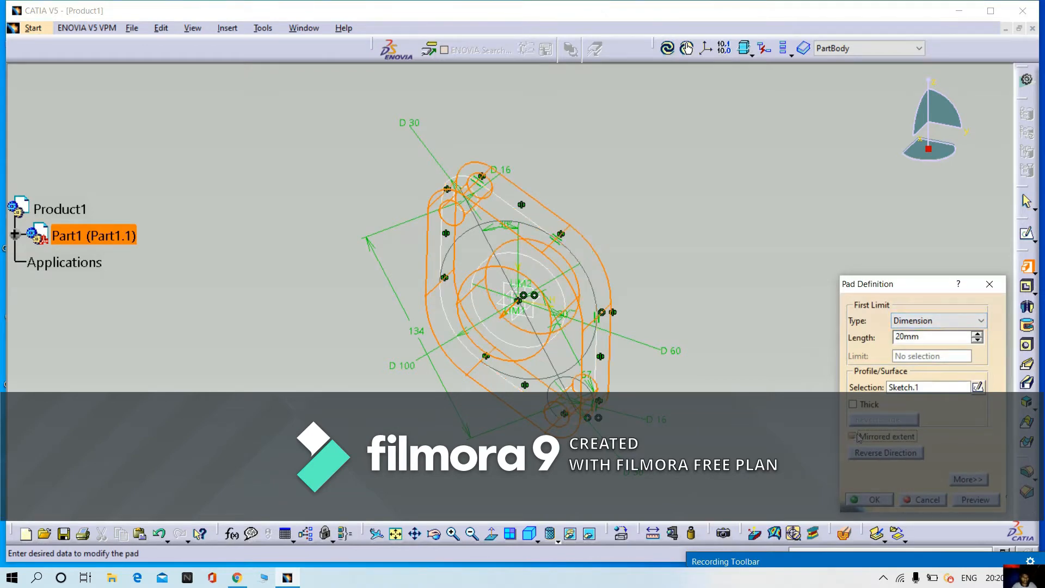
double_click(931, 338)
key("BackSpace")
type("5")
left_click(764, 336)
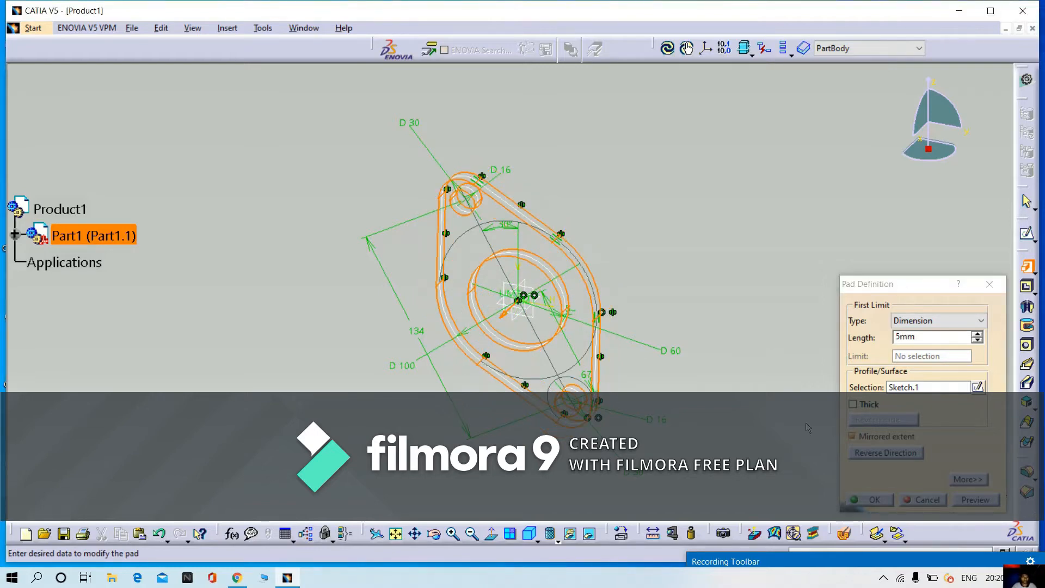
left_click(959, 500)
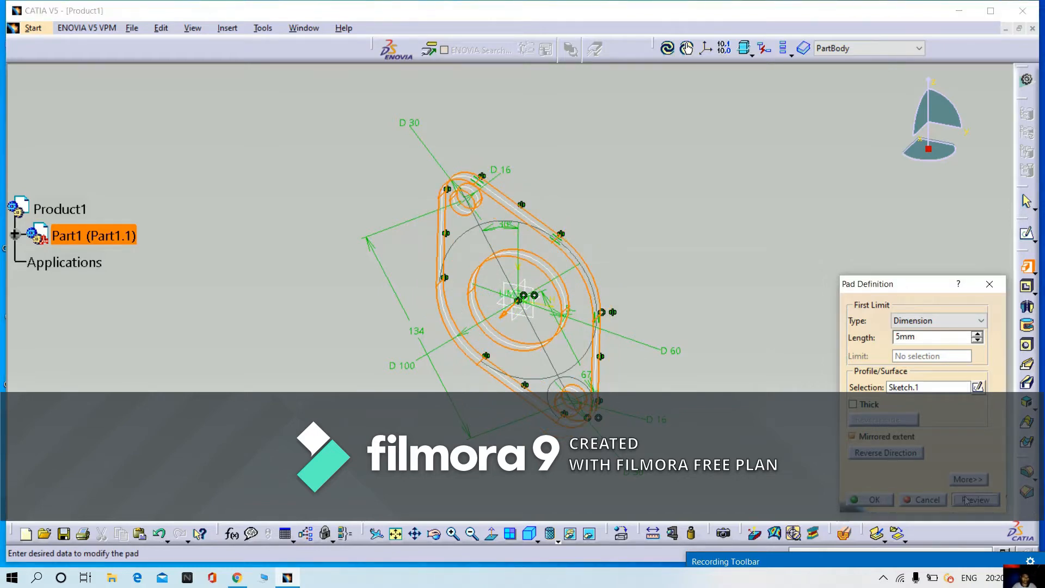
left_click(875, 500)
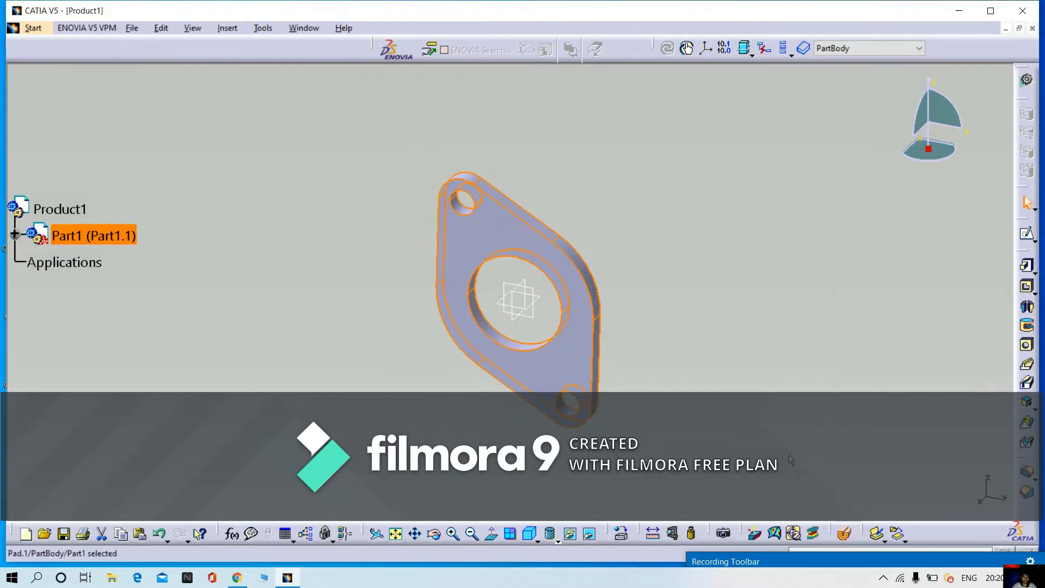
Step: Deselect the pad and switch the display to shading with edges
left_click(754, 420)
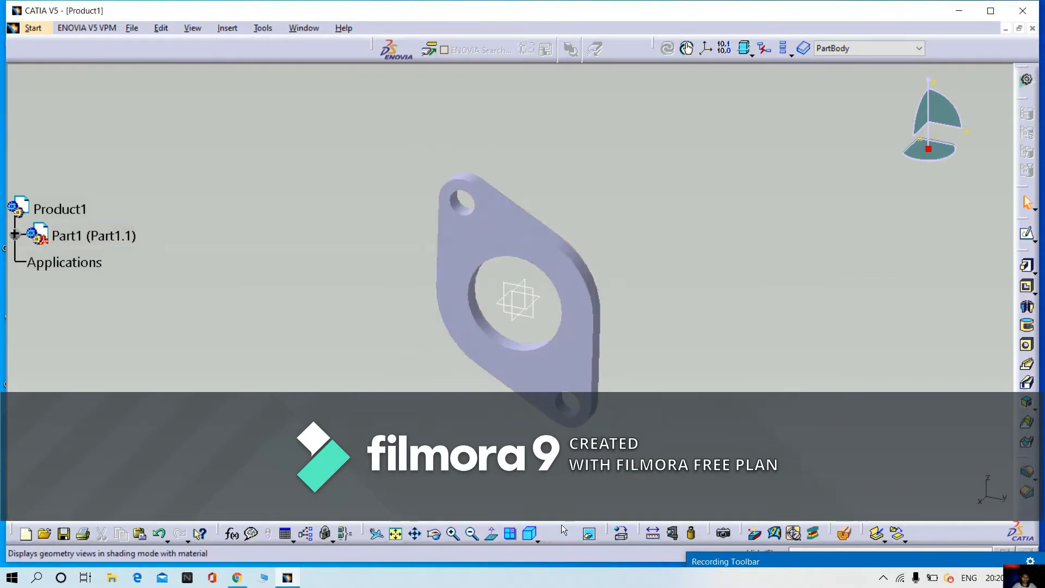
left_click(557, 538)
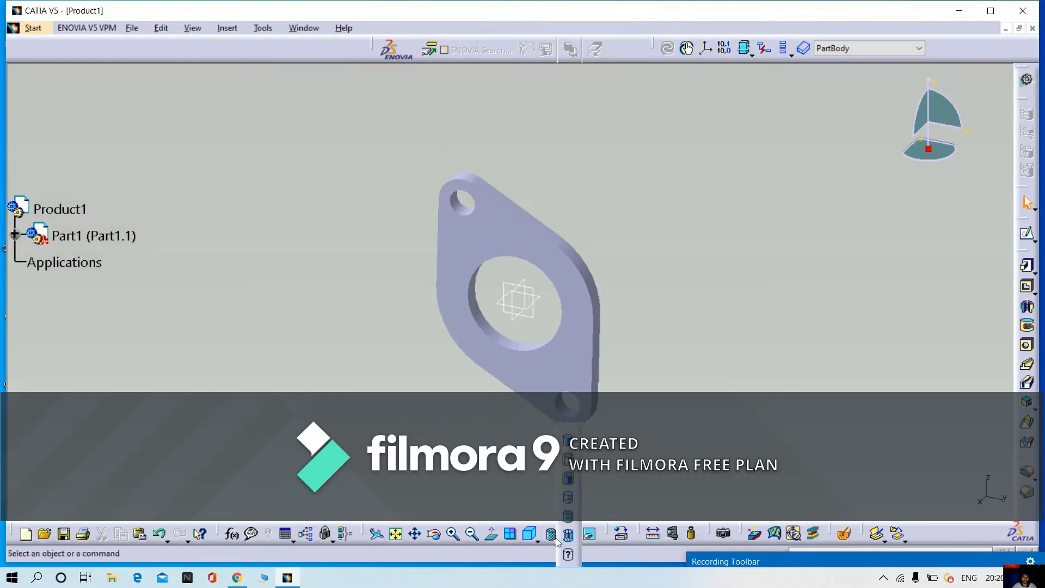
left_click(568, 462)
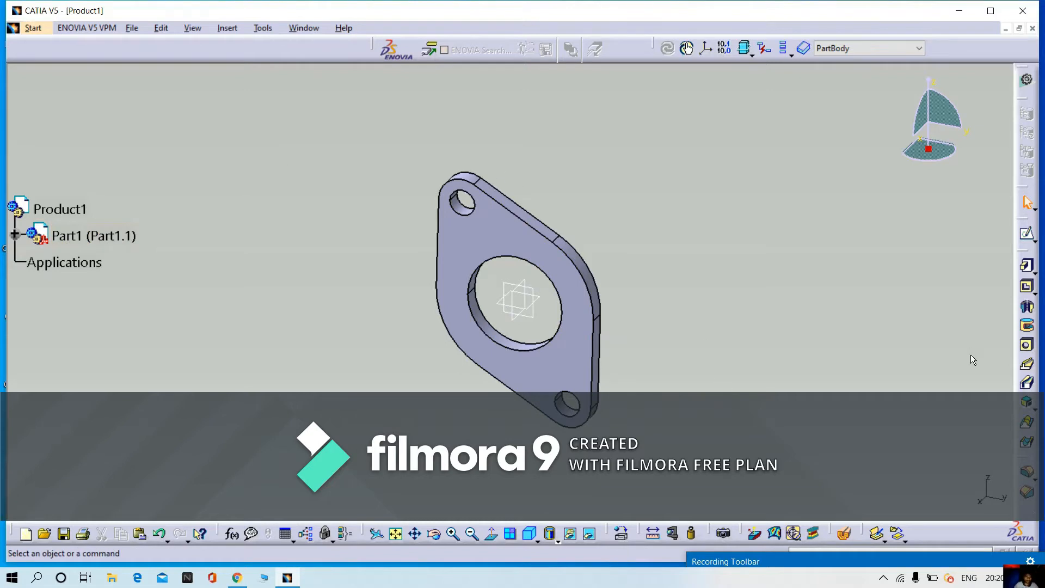
Step: Define a rectangular pattern of the current solid with 4 instances, using the xy plane as the reference direction
left_click(229, 28)
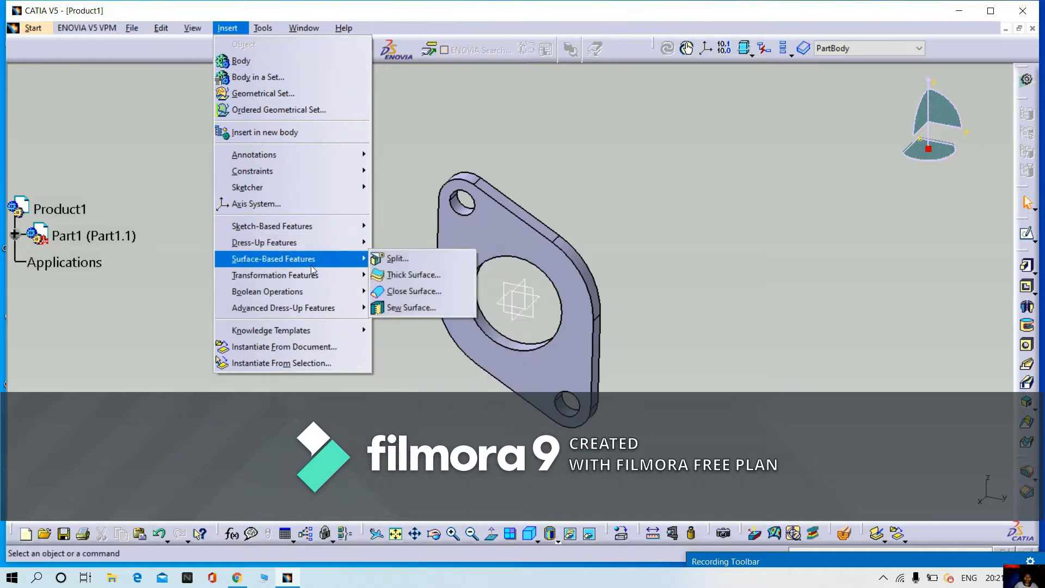
mouse_move(314, 275)
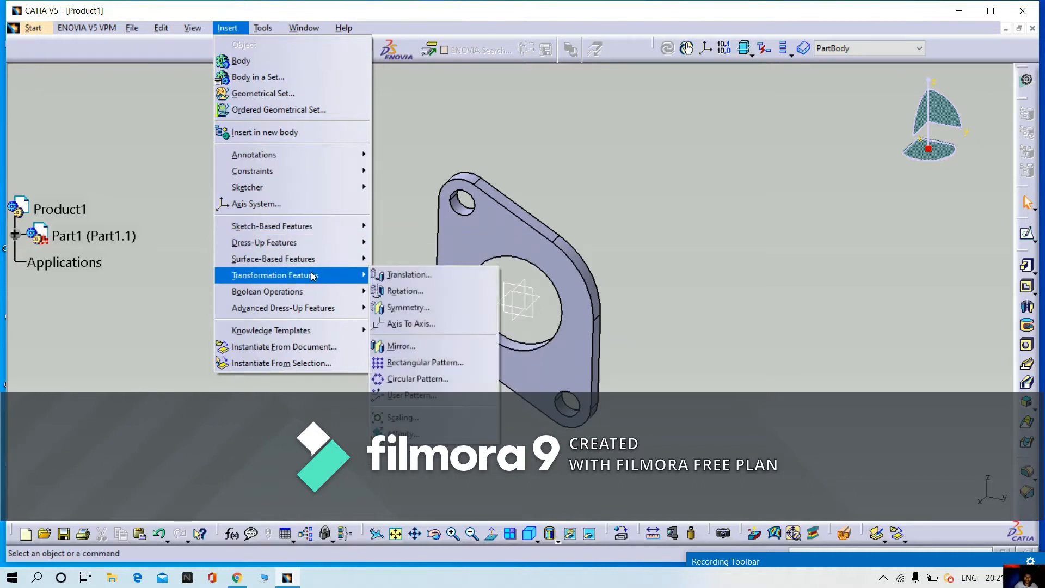
left_click(431, 364)
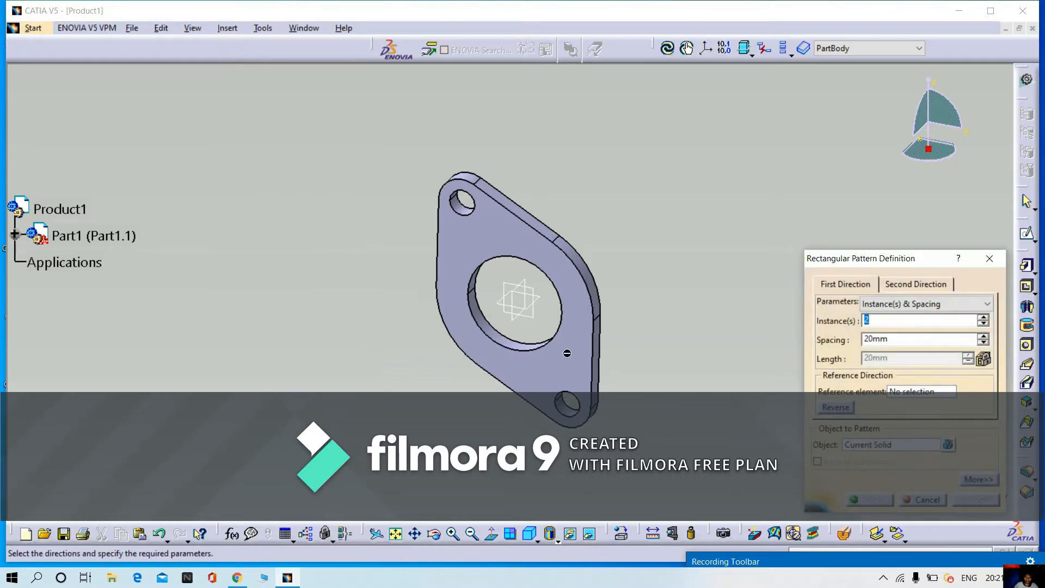
key("BackSpace")
left_click(902, 391)
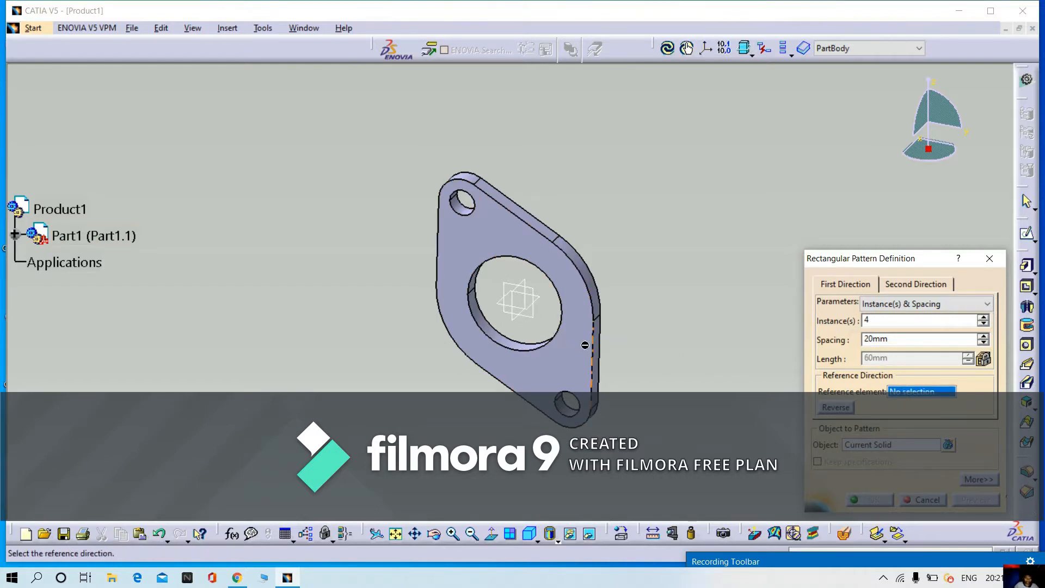
middle_click_drag(631, 425, 641, 334)
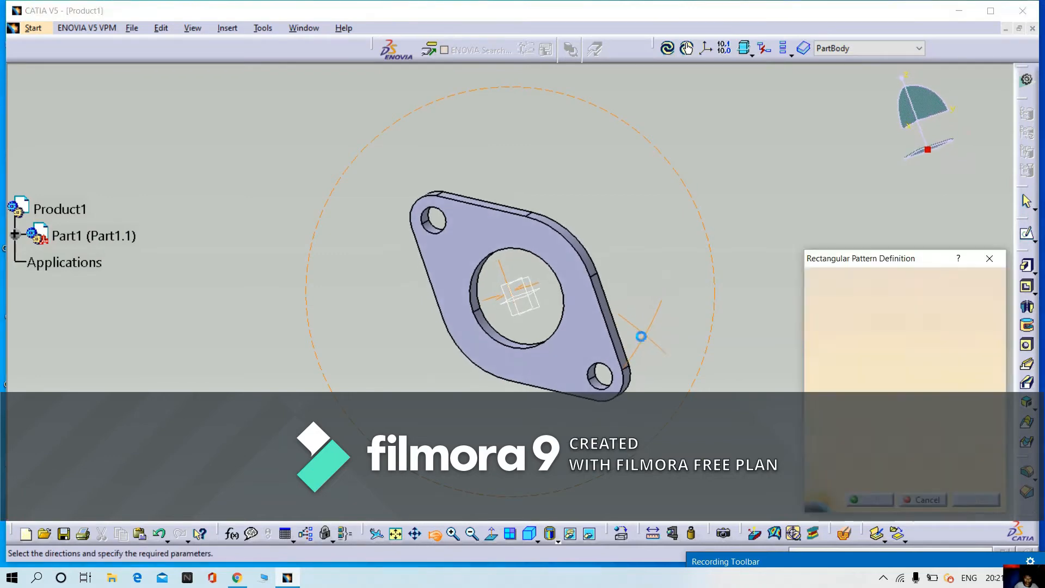
left_click(534, 297)
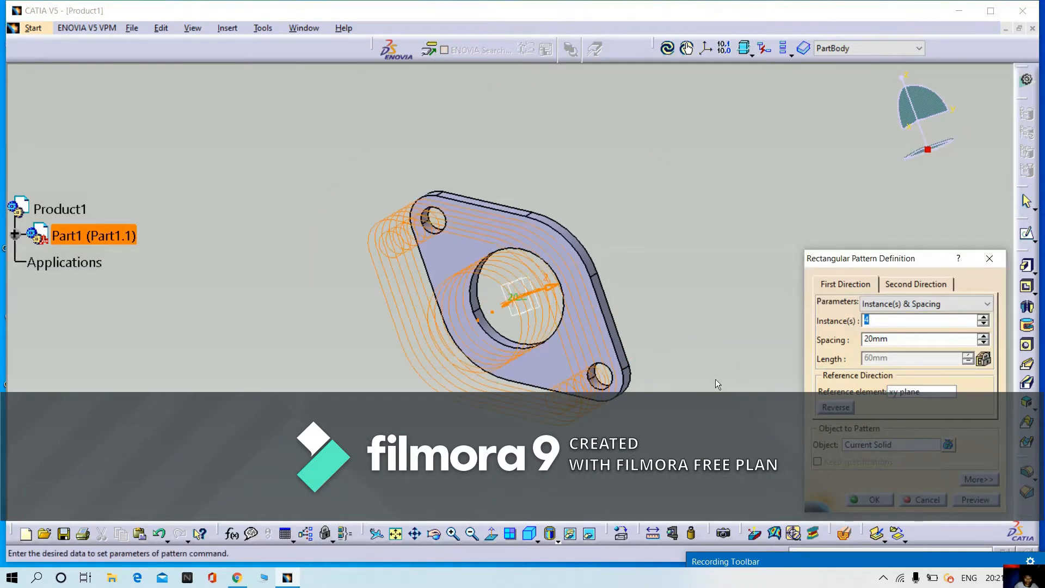
Step: Set the rectangular pattern's first-direction spacing to 120 mm
middle_click_drag(701, 363, 610, 365)
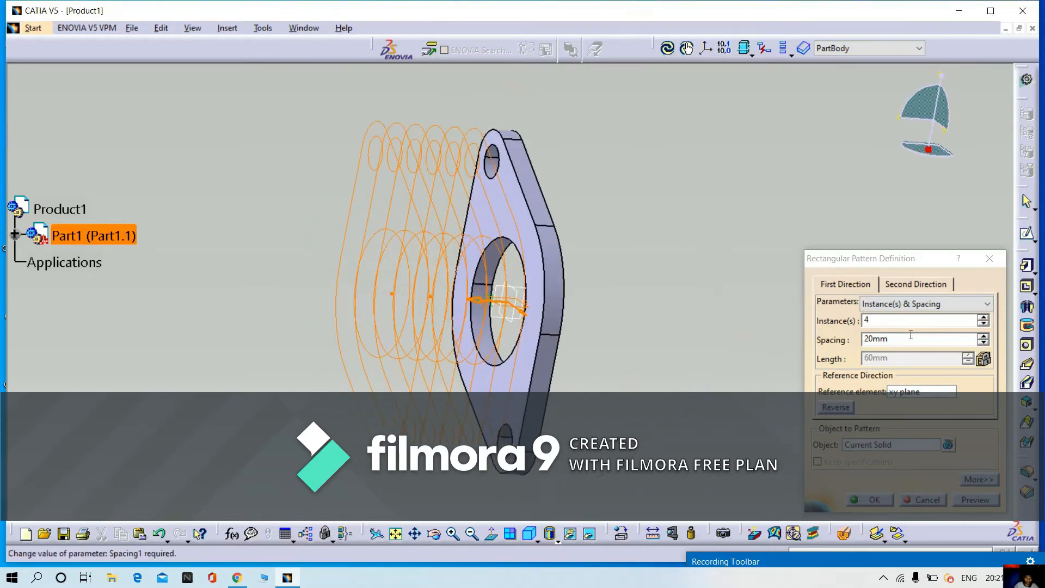
left_click_drag(908, 334, 731, 321)
key("BackSpace")
type("120")
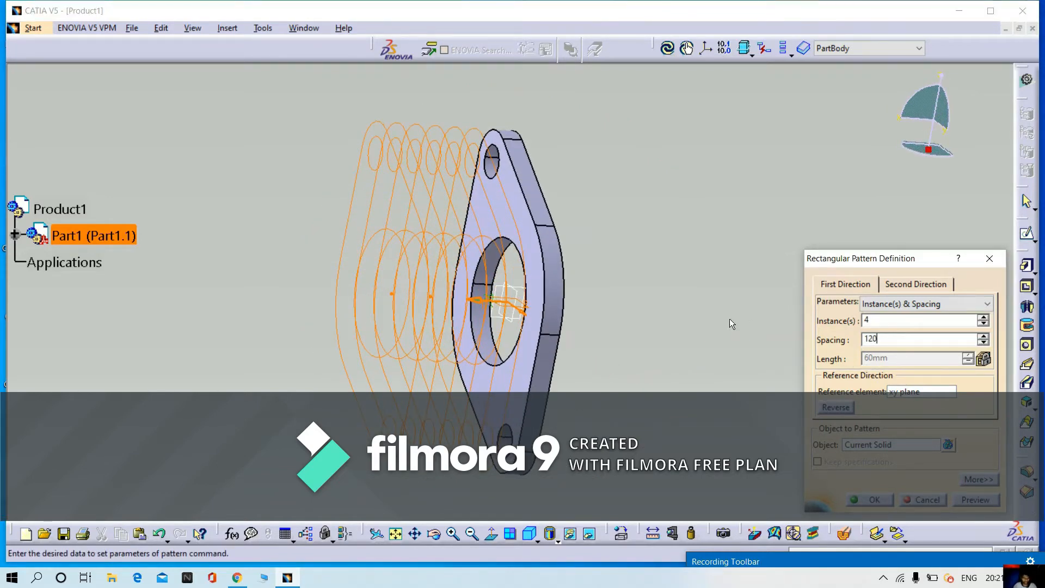
Step: Discard the rectangular pattern defined along the xy plane direction
key("Return")
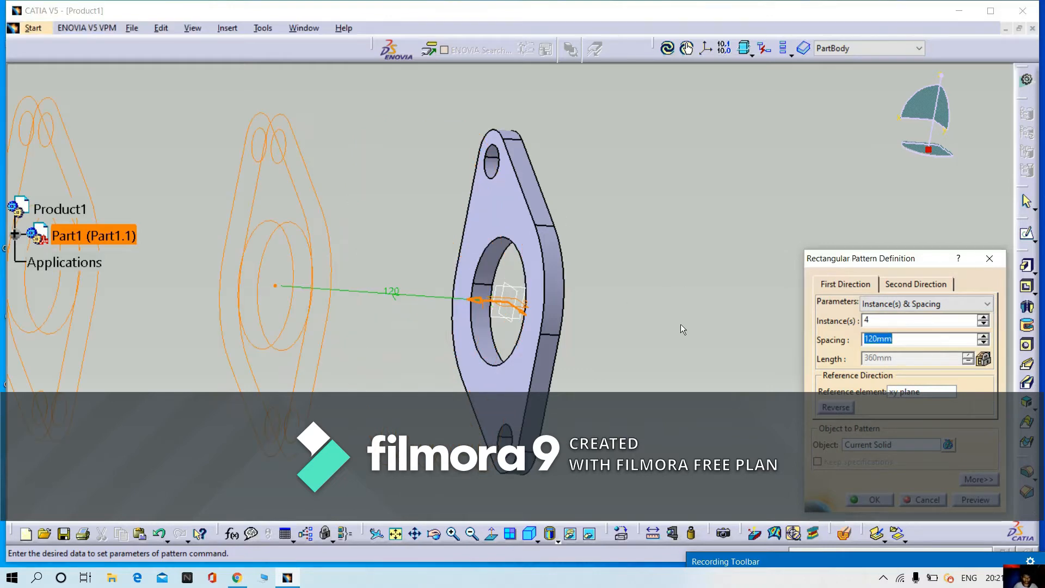
middle_click_drag(680, 324, 632, 424)
middle_click_drag(317, 373, 640, 353)
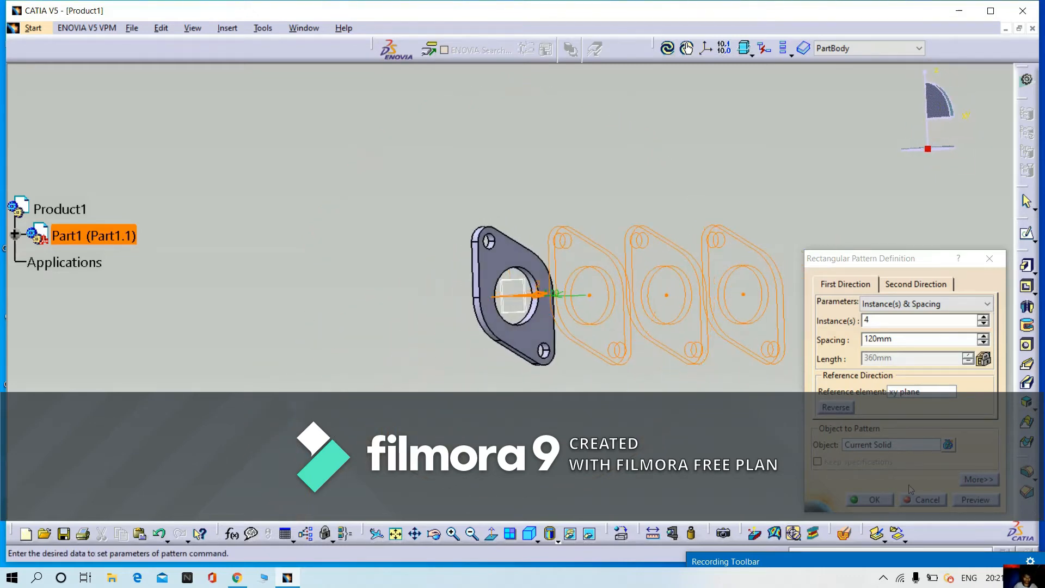
left_click(921, 504)
Step: Define a new rectangular pattern of the current solid with 4 instances, using the yz plane as the reference direction
middle_click_drag(651, 359, 473, 303)
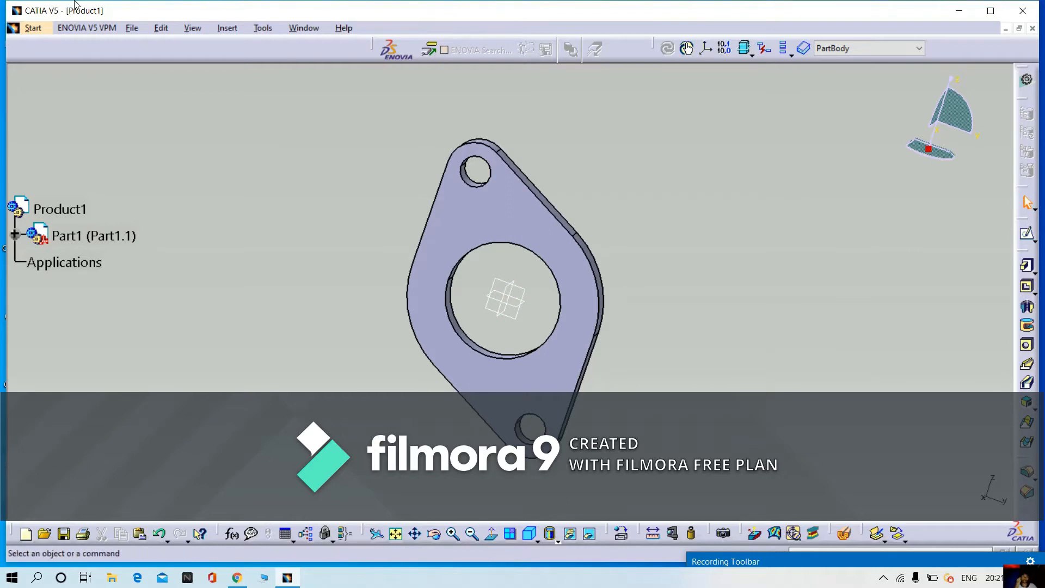
left_click(221, 30)
mouse_move(323, 277)
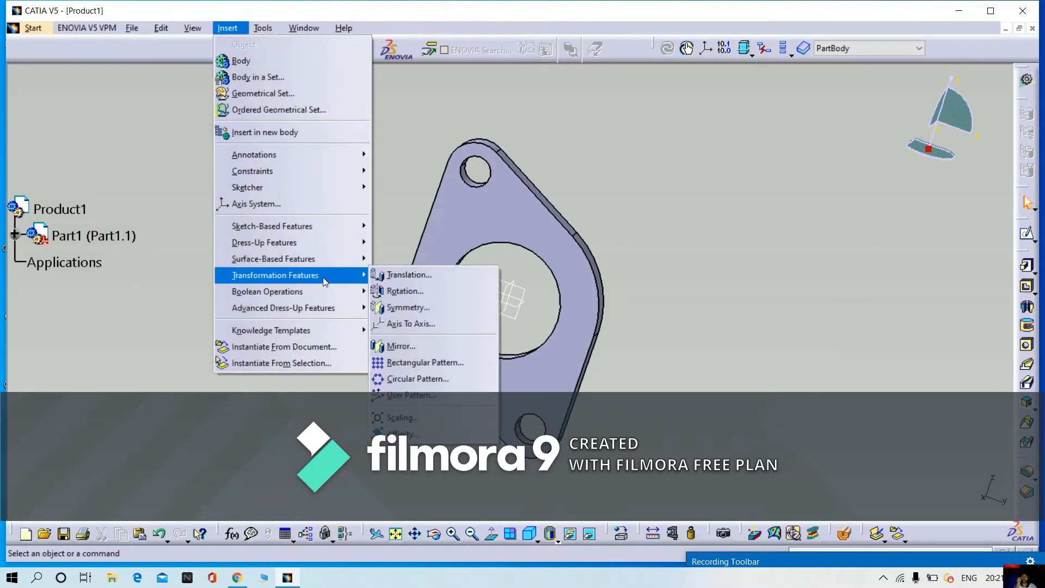
left_click(424, 363)
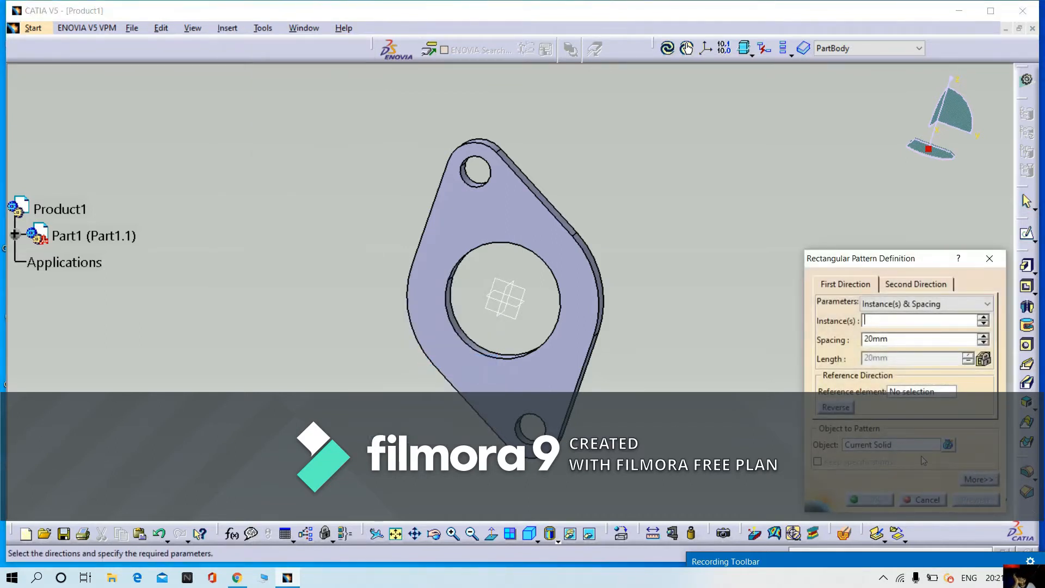
left_click(923, 393)
left_click(517, 320)
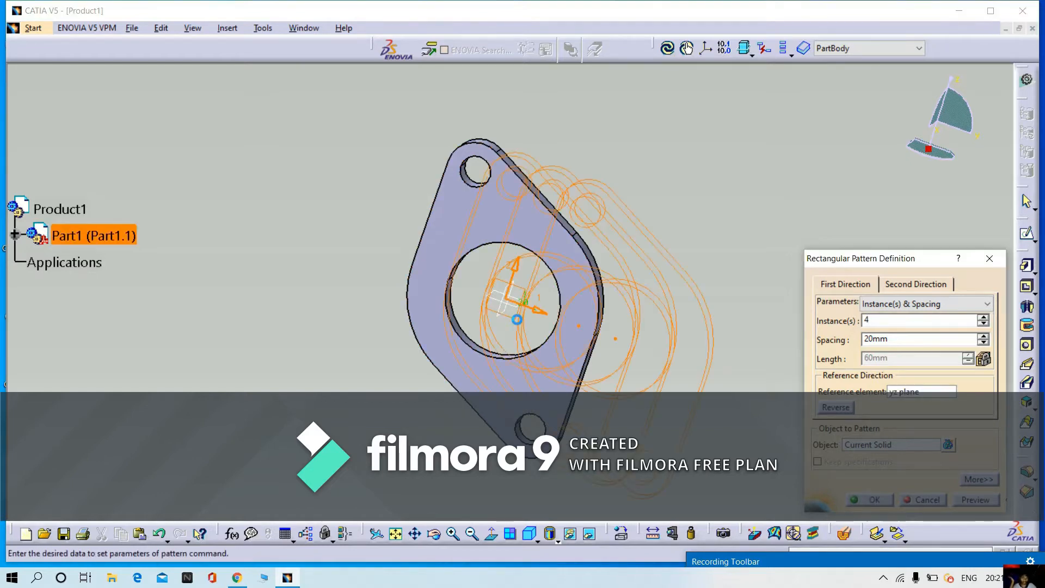
Step: Set the pattern spacing to 121 mm, preview the plates and create the rectangular pattern
left_click_drag(912, 342, 671, 350)
key("Return")
middle_click_drag(641, 165, 658, 409)
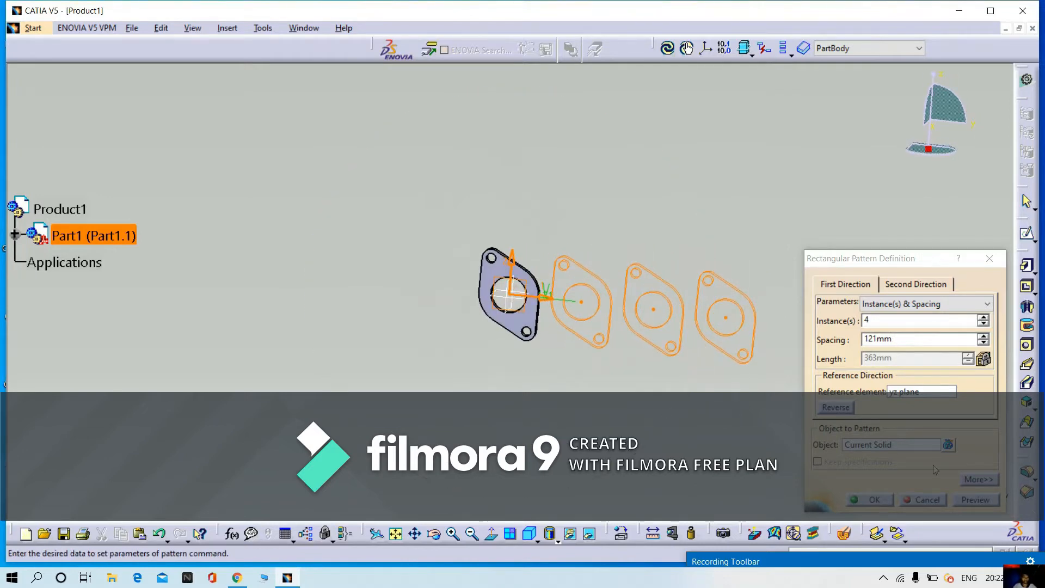
left_click(973, 501)
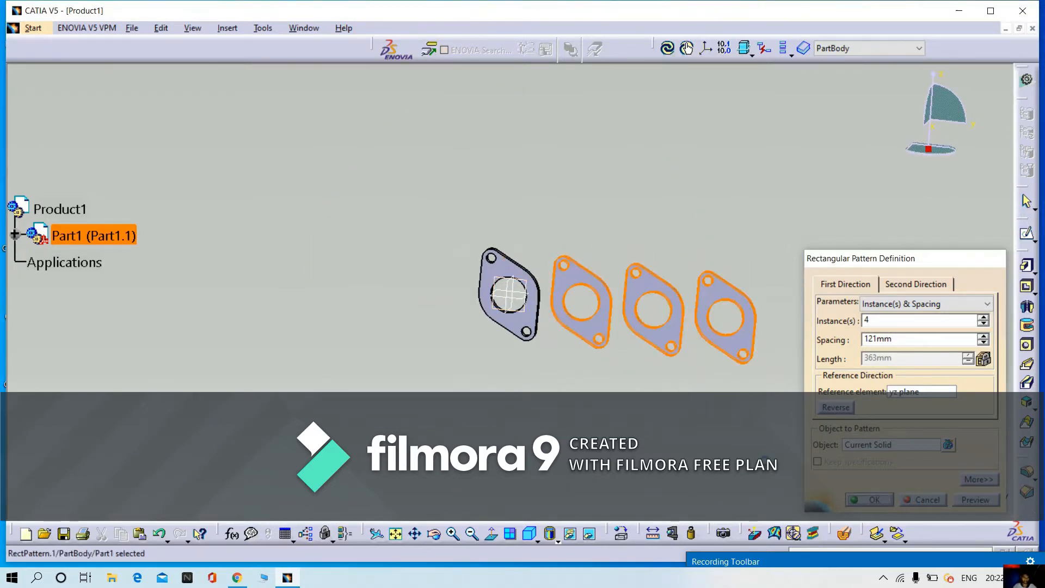
left_click(873, 499)
middle_click_drag(593, 376, 604, 408)
middle_click_drag(540, 417, 597, 257)
middle_click_drag(731, 430, 671, 381)
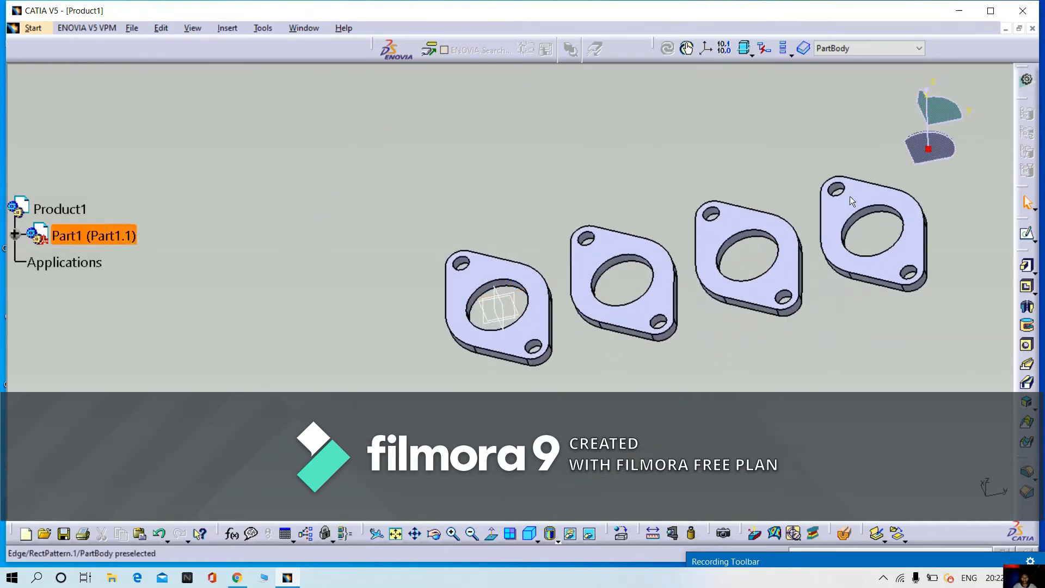
left_click(228, 28)
mouse_move(293, 146)
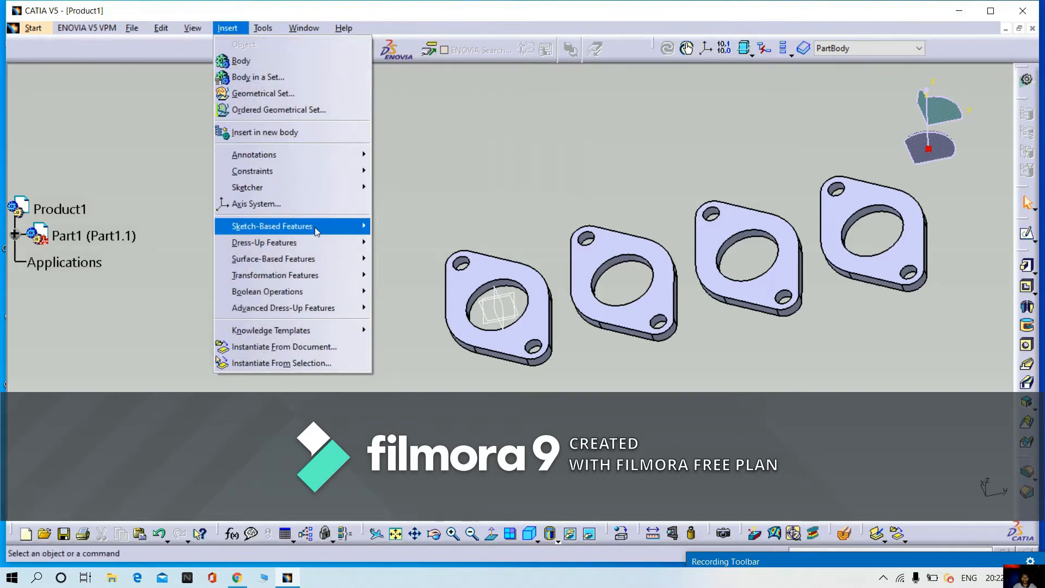
mouse_move(312, 246)
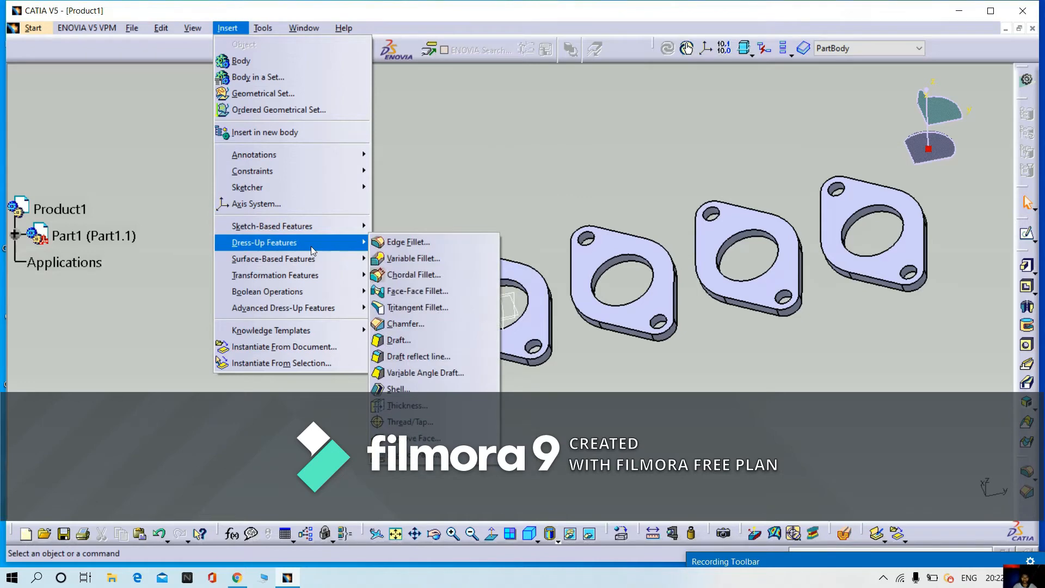
mouse_move(314, 280)
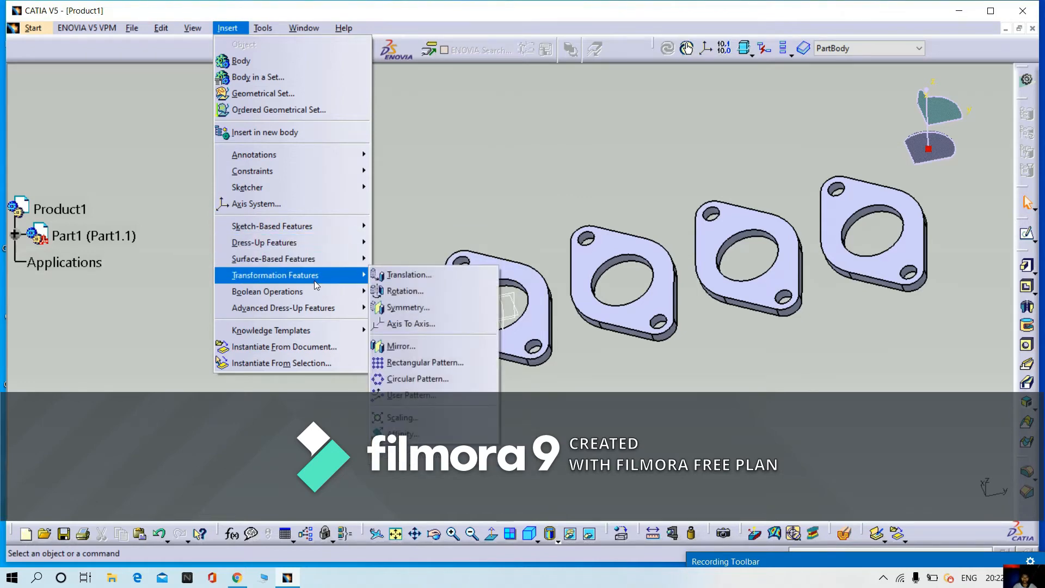
mouse_move(315, 310)
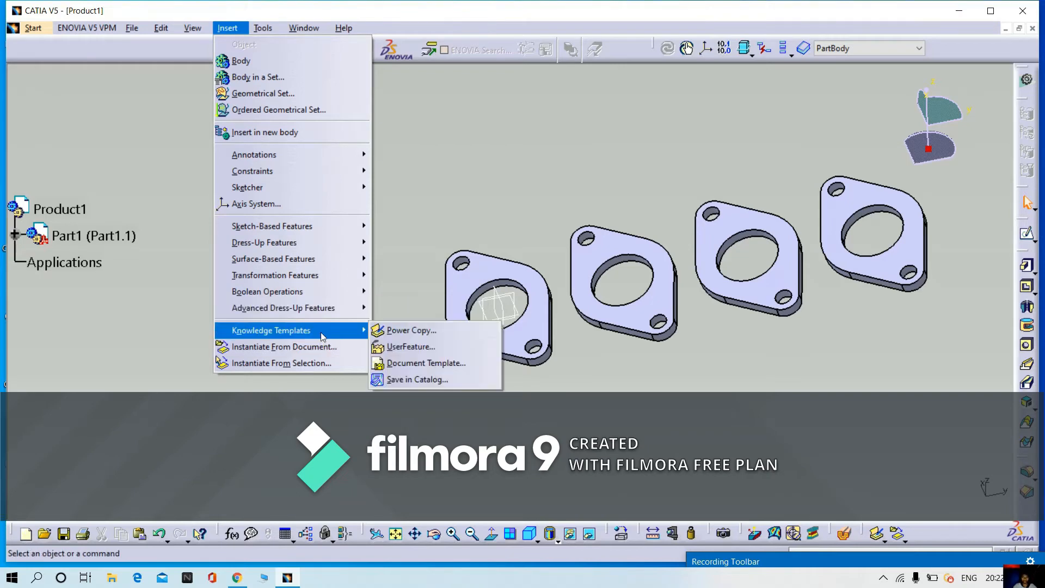
left_click(718, 584)
left_click_drag(855, 563, 817, 438)
left_click(922, 486)
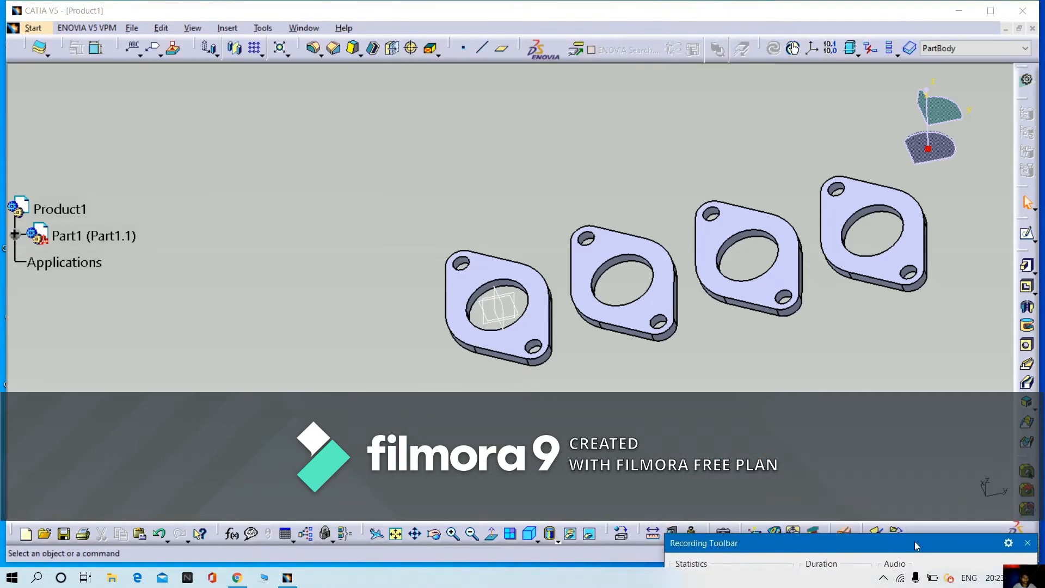
Step: Create a reference plane offset 200 mm from the xy plane
left_click(502, 48)
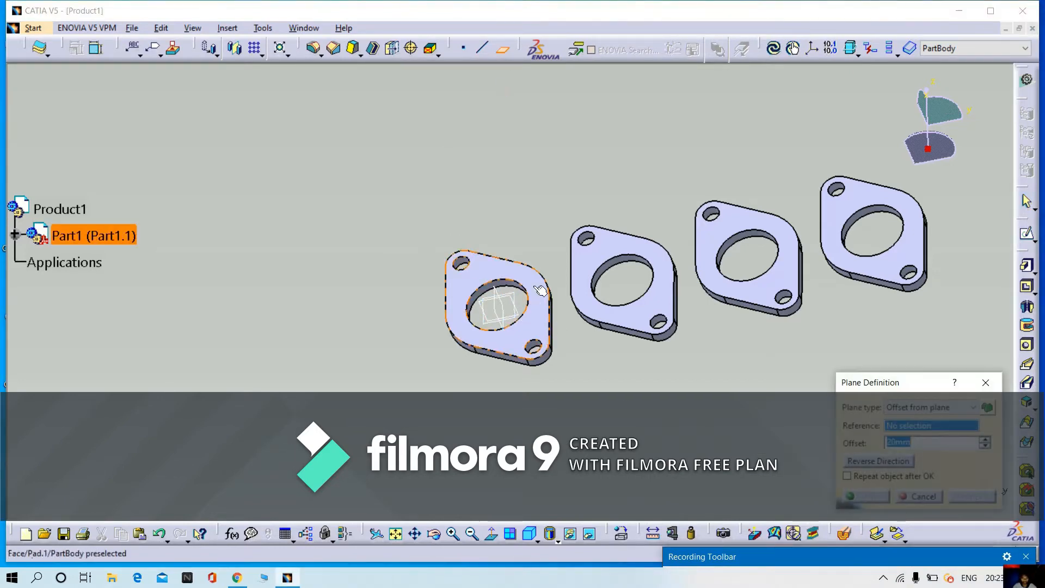
middle_click_drag(542, 290, 450, 347)
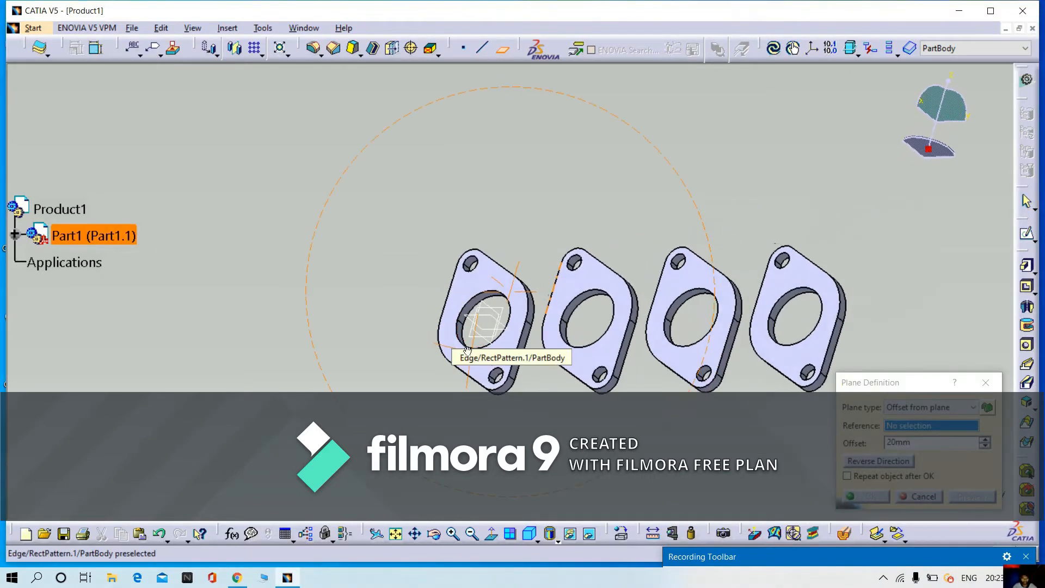
left_click(486, 316)
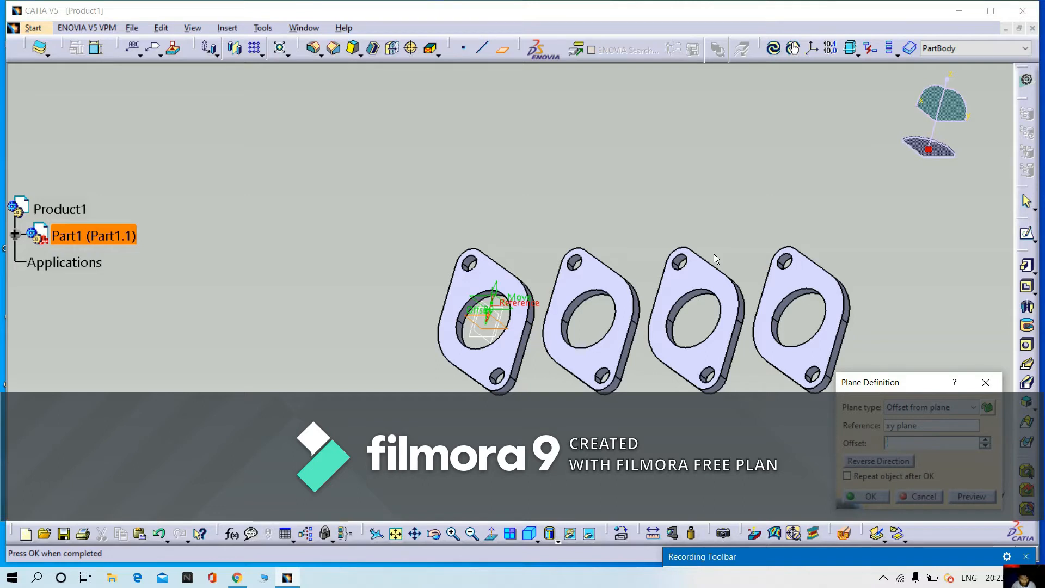
type("00")
key("Return")
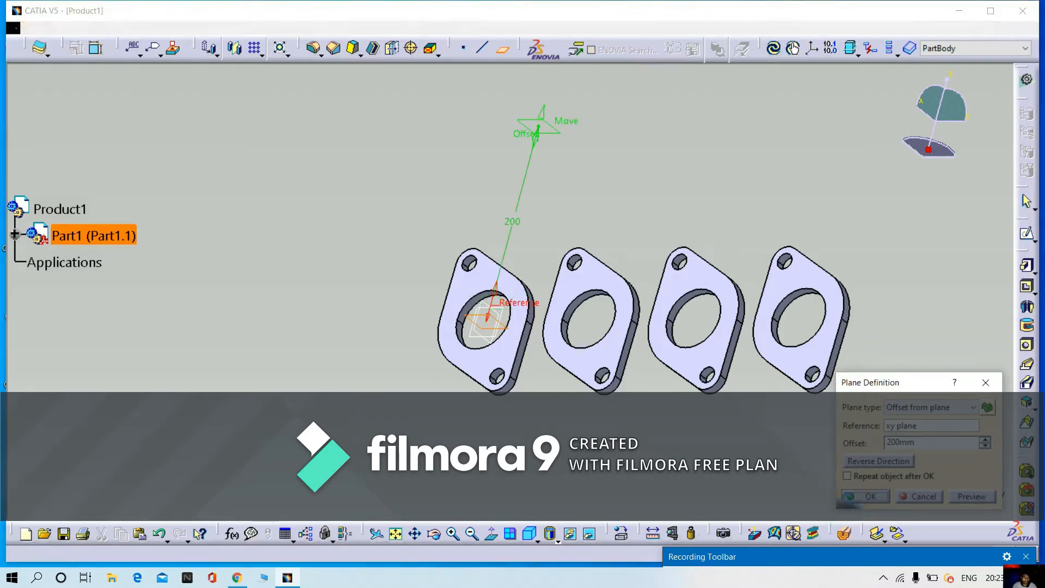
left_click(870, 496)
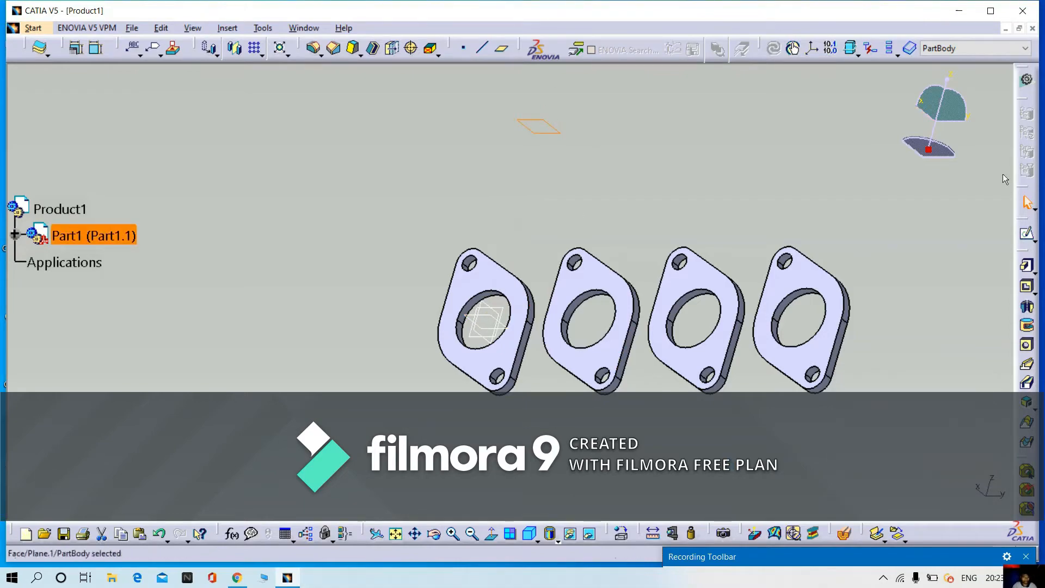
Step: Start a sketch on the new offset plane and project the facing end edges of the middle two plates into it
left_click(1028, 238)
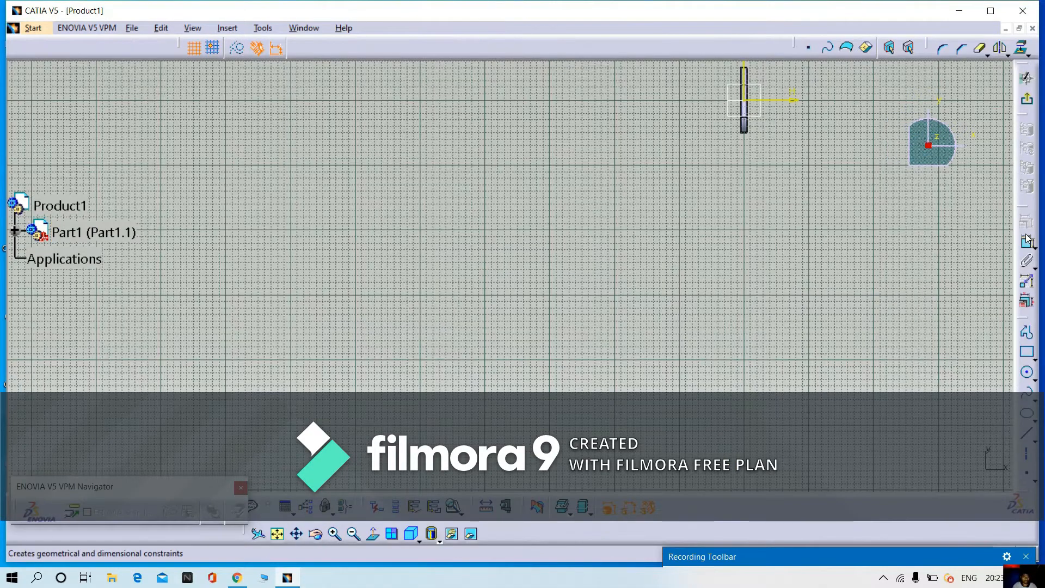
mouse_move(762, 212)
middle_mouse_down()
mouse_move(755, 195)
mouse_move(588, 343)
mouse_move(611, 305)
mouse_move(602, 363)
mouse_move(668, 294)
mouse_move(642, 388)
mouse_move(681, 319)
mouse_move(629, 348)
mouse_move(651, 362)
mouse_move(668, 336)
mouse_move(678, 369)
middle_mouse_up()
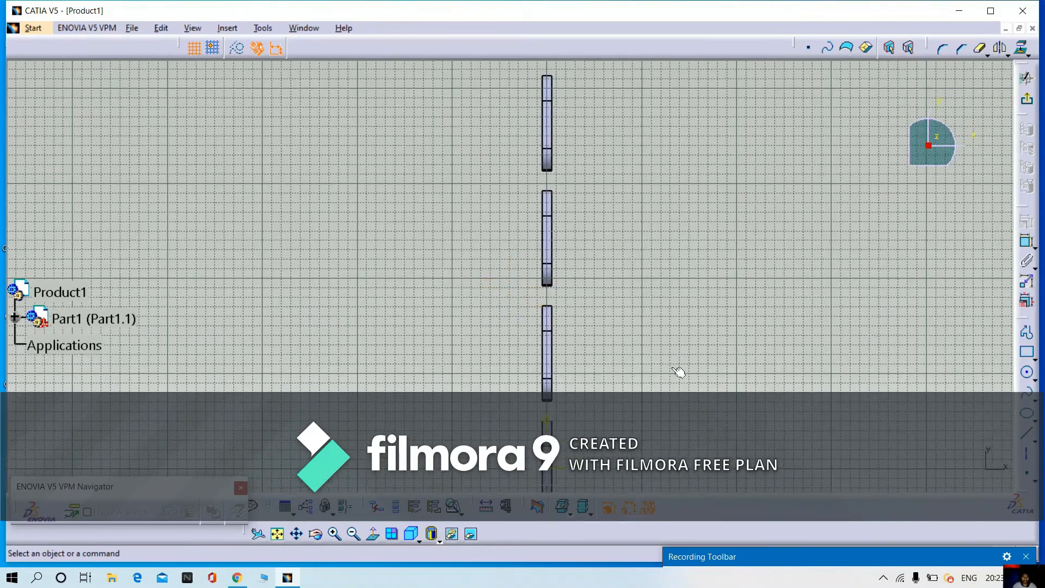
left_click(374, 535)
left_click(375, 535)
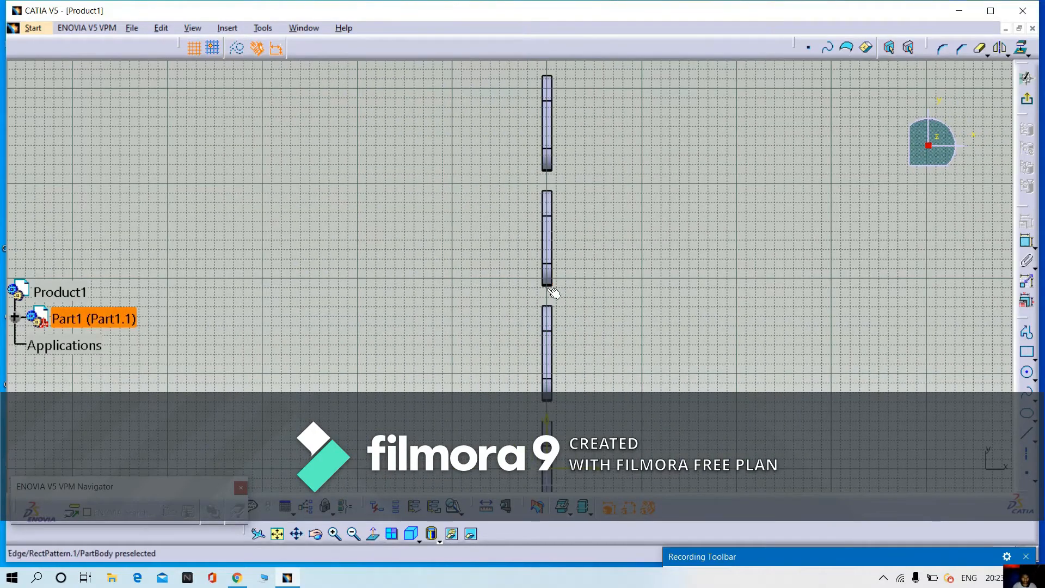
middle_click_drag(577, 308, 586, 217)
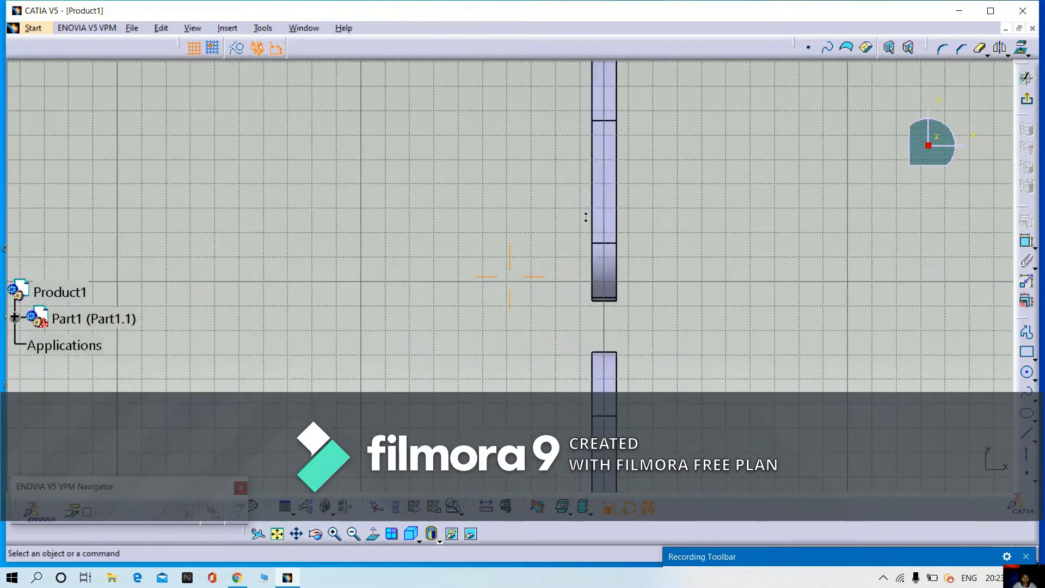
left_click(604, 301)
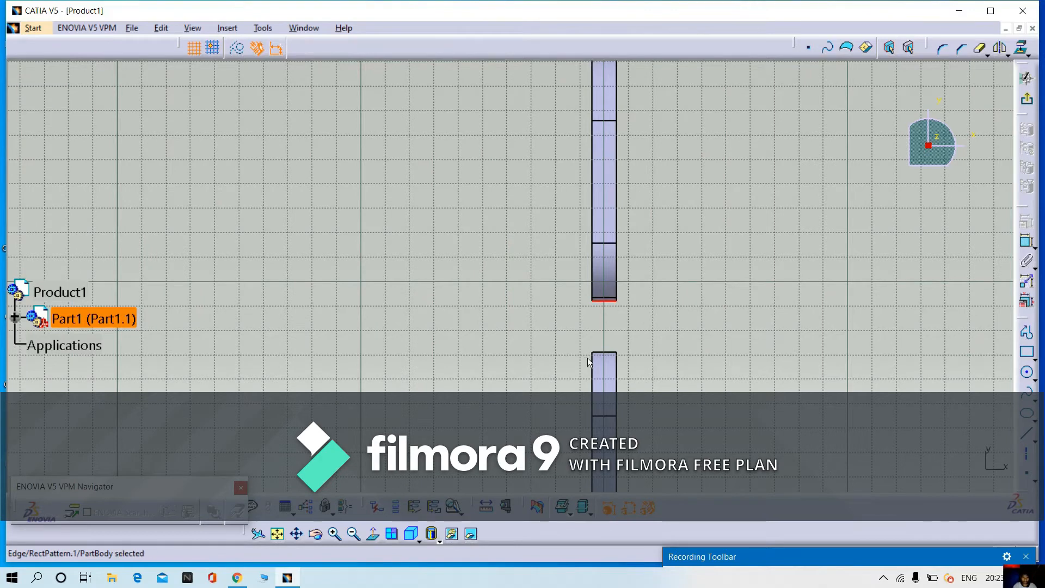
left_click(604, 354, "ctrl")
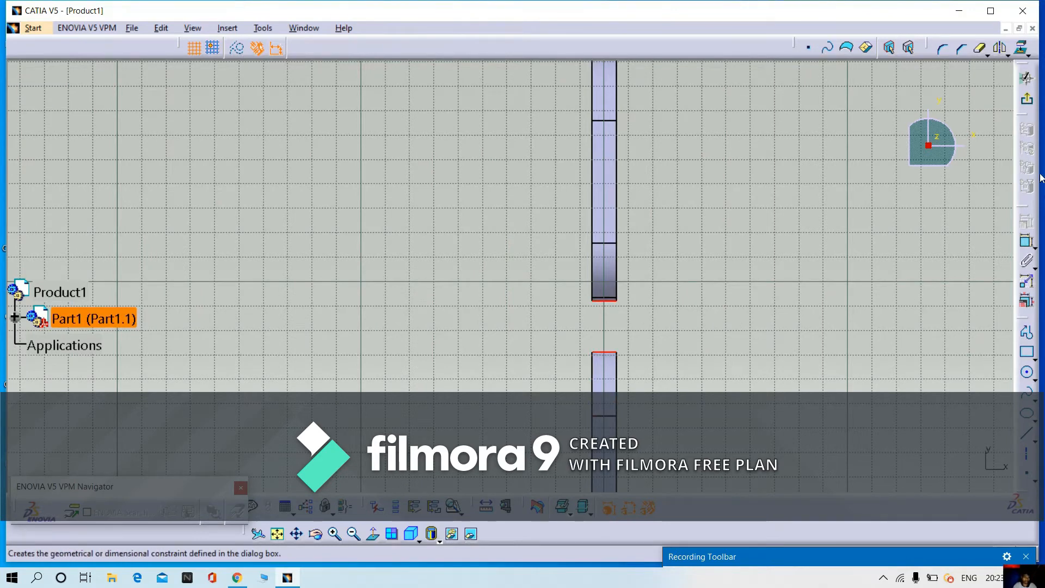
left_click(1022, 49)
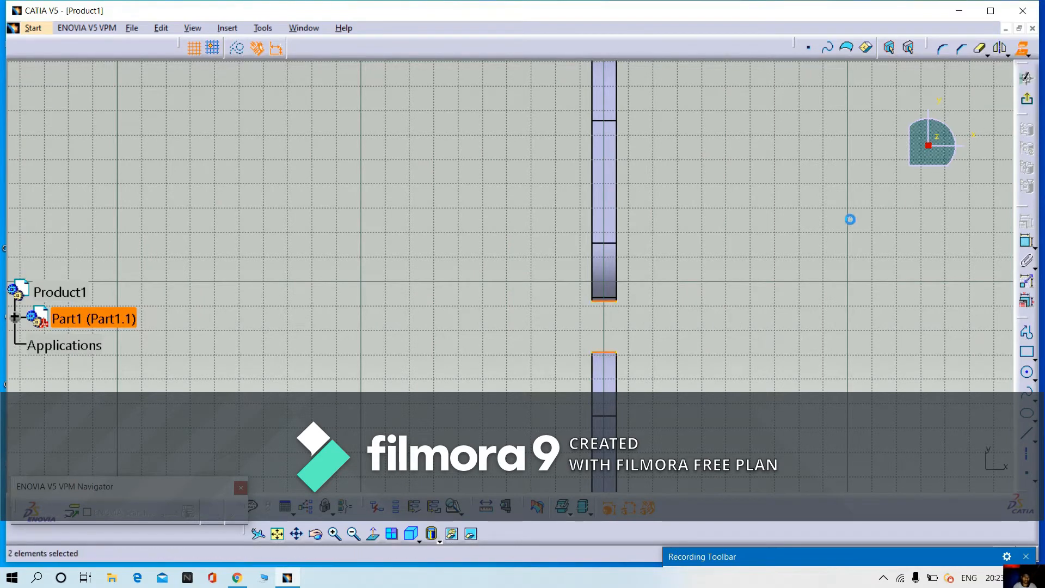
Step: Draw a vertical profile line across the gap, joining the negative-H ends of the two projected plate edges
left_click(1027, 332)
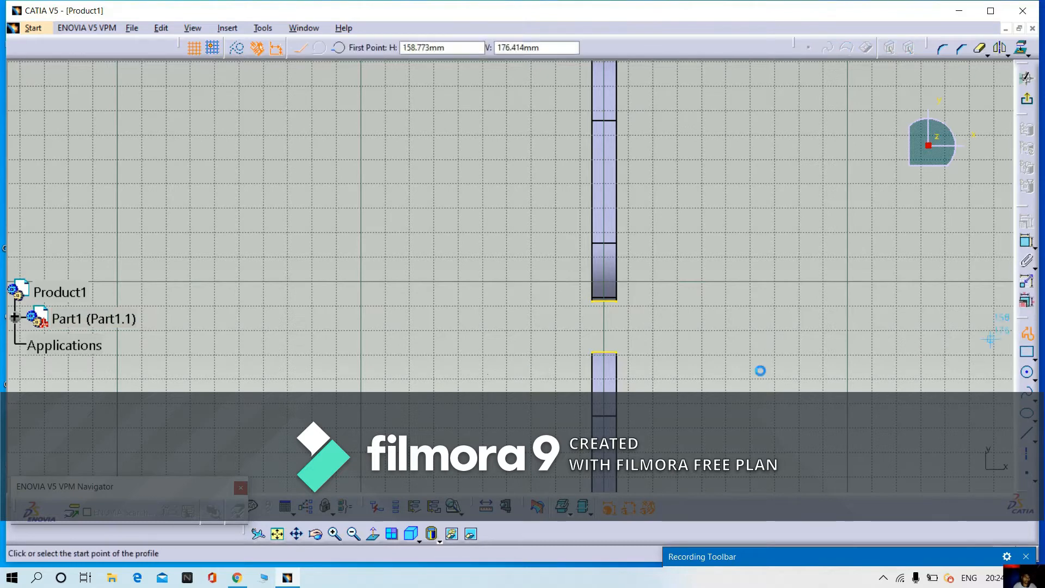
left_click(598, 303)
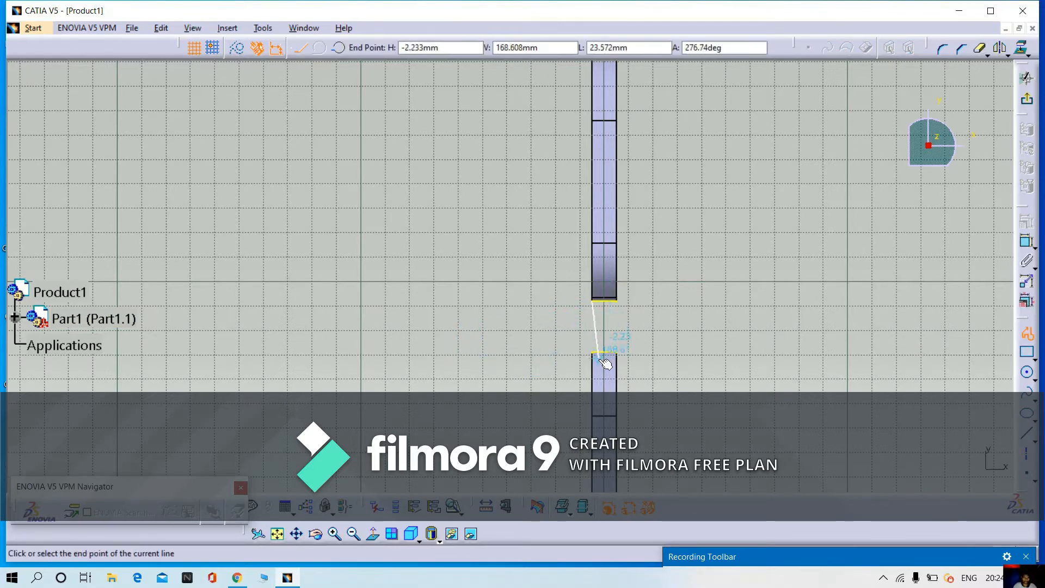
left_click(596, 354)
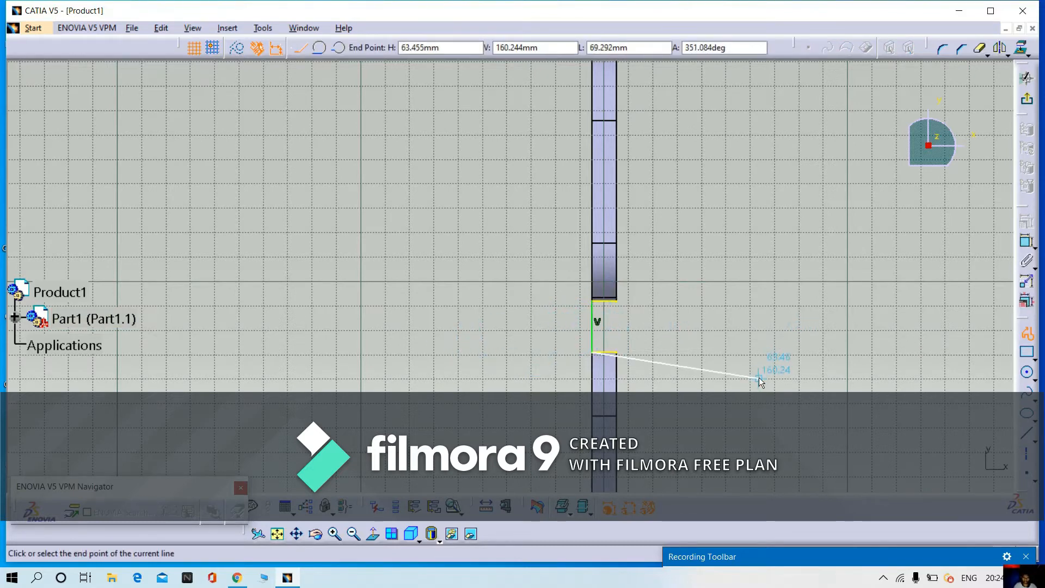
key("Escape")
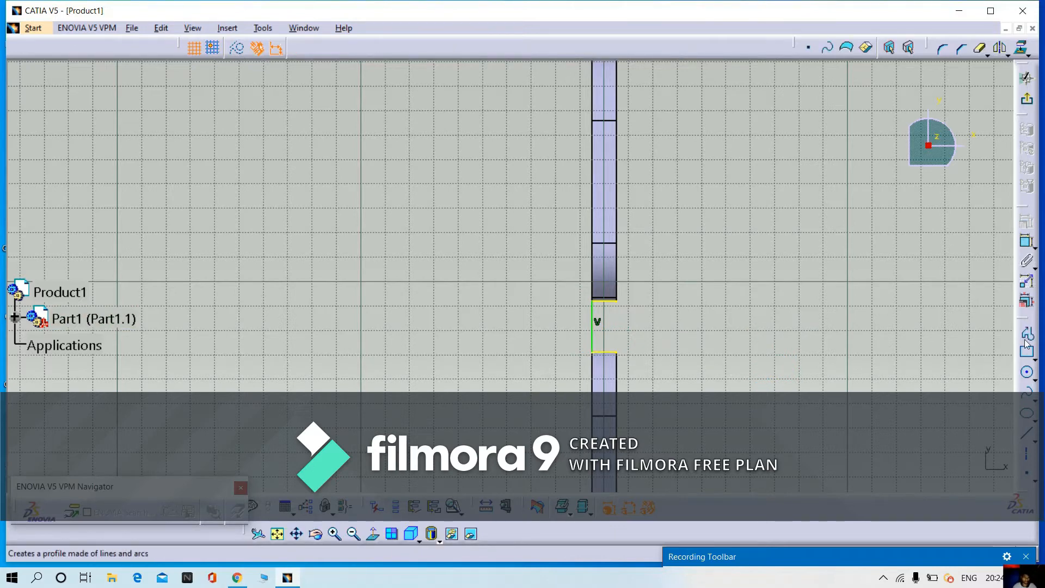
Step: Draw a horizontal line from the vertical line's midpoint through the gap, extending well beyond the plates in the positive H direction
left_click(1027, 332)
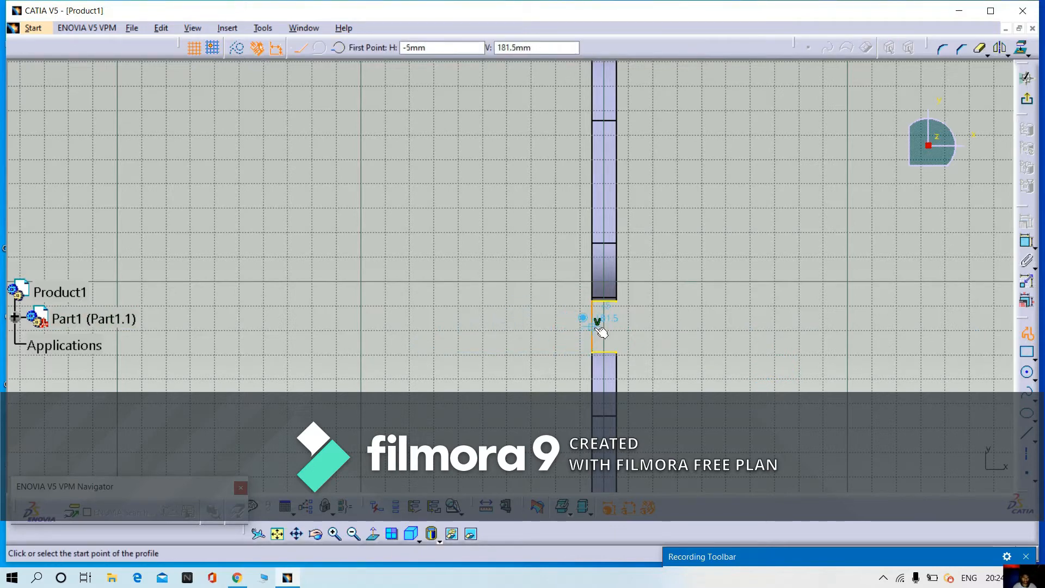
left_click(600, 327)
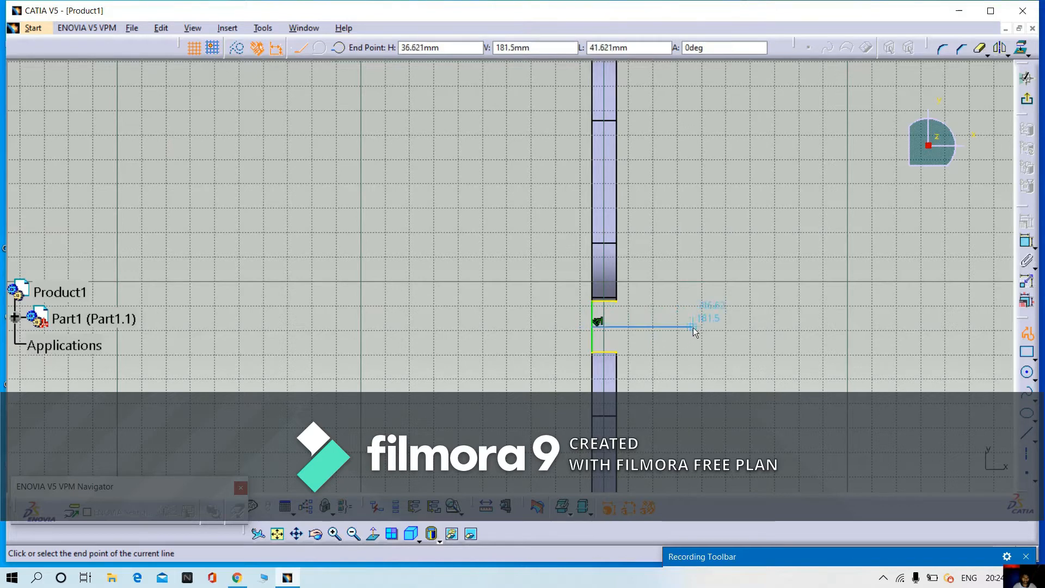
left_click(740, 330)
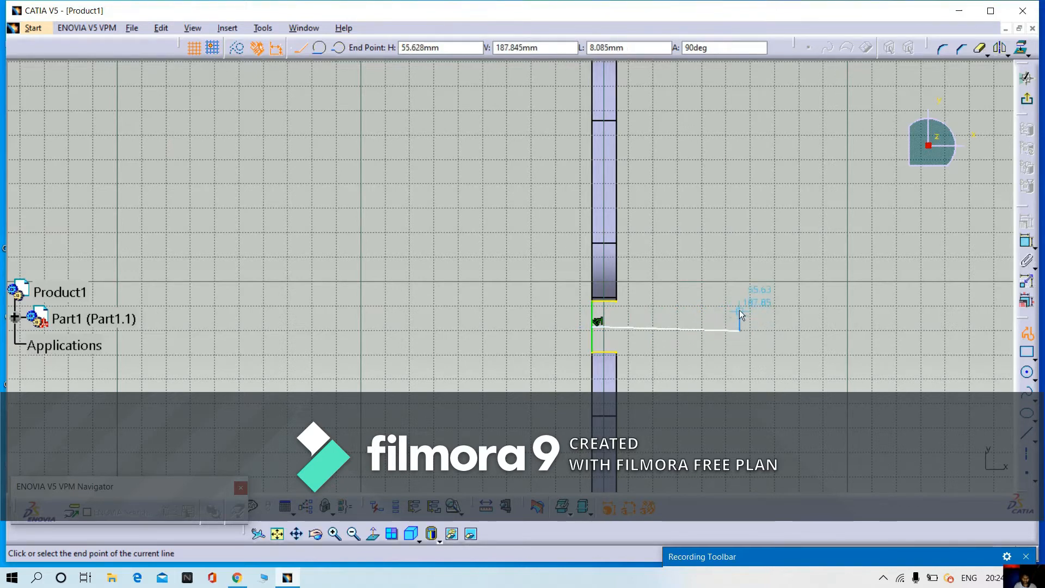
left_click(754, 327)
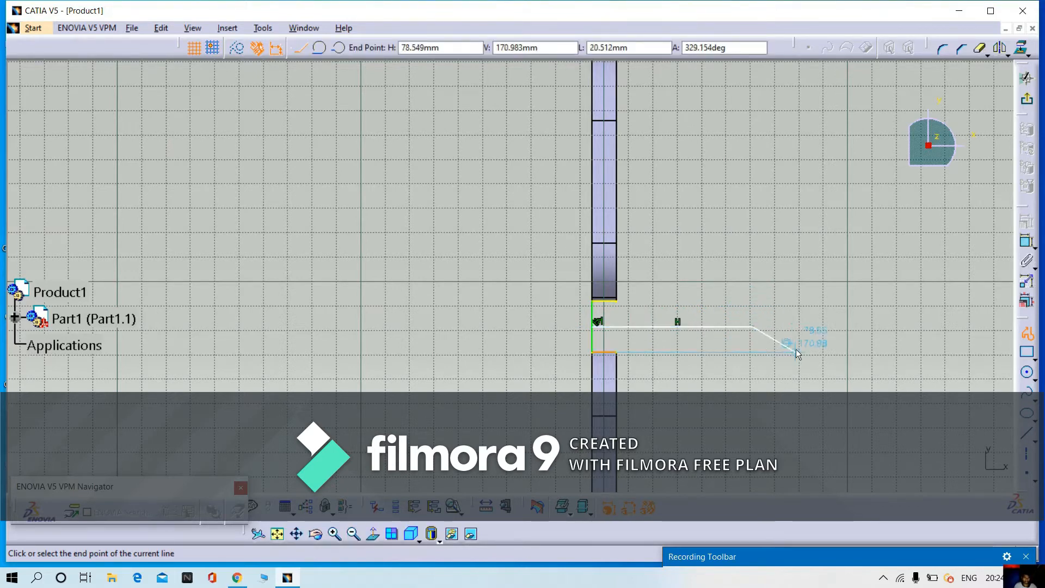
key("Escape")
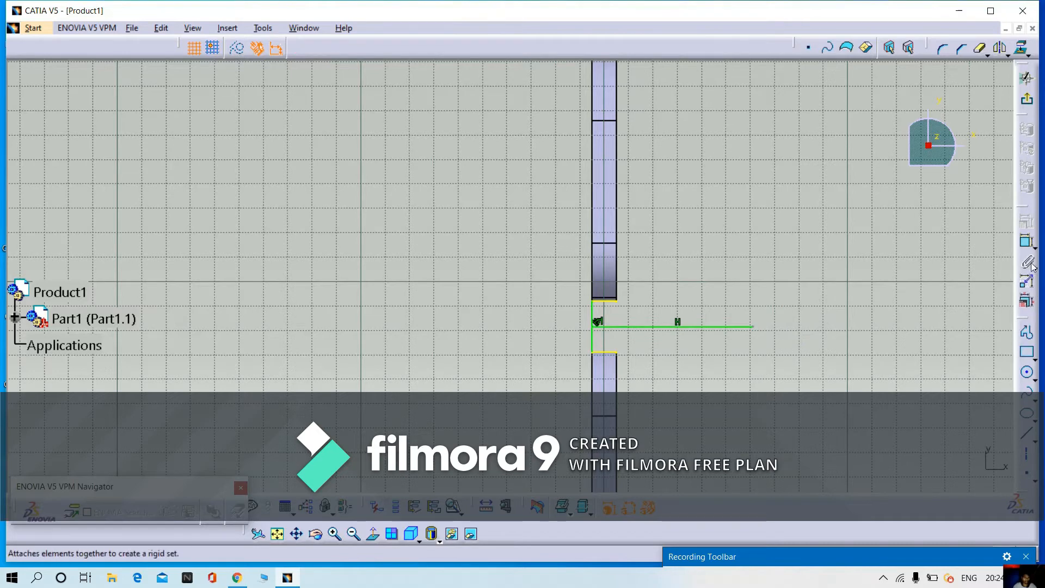
Step: Dimension the horizontal line running out from the gap and set its length to 200 mm
left_click(1027, 241)
left_click(729, 327)
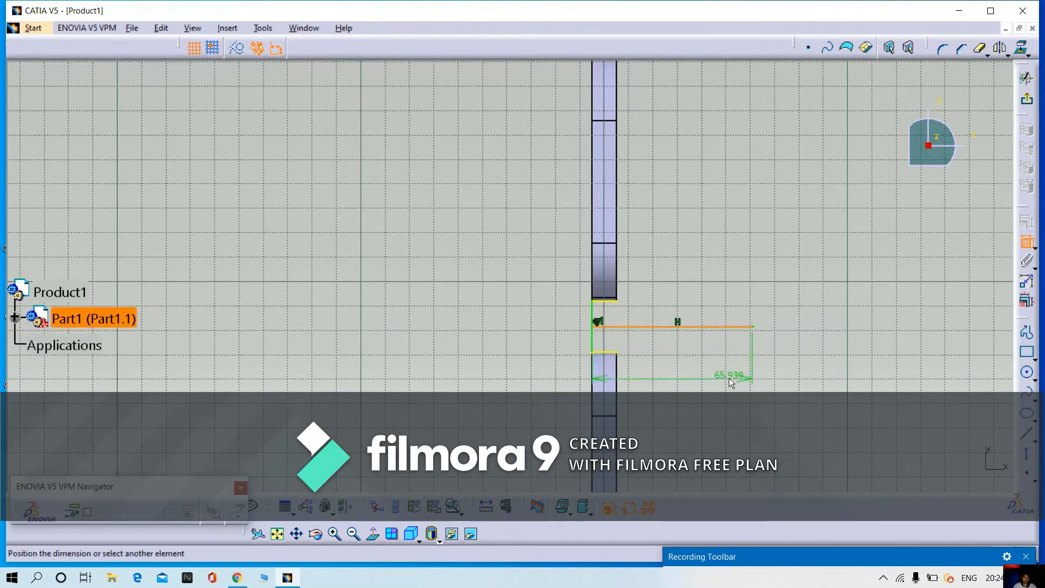
left_click(724, 351)
double_click(724, 348)
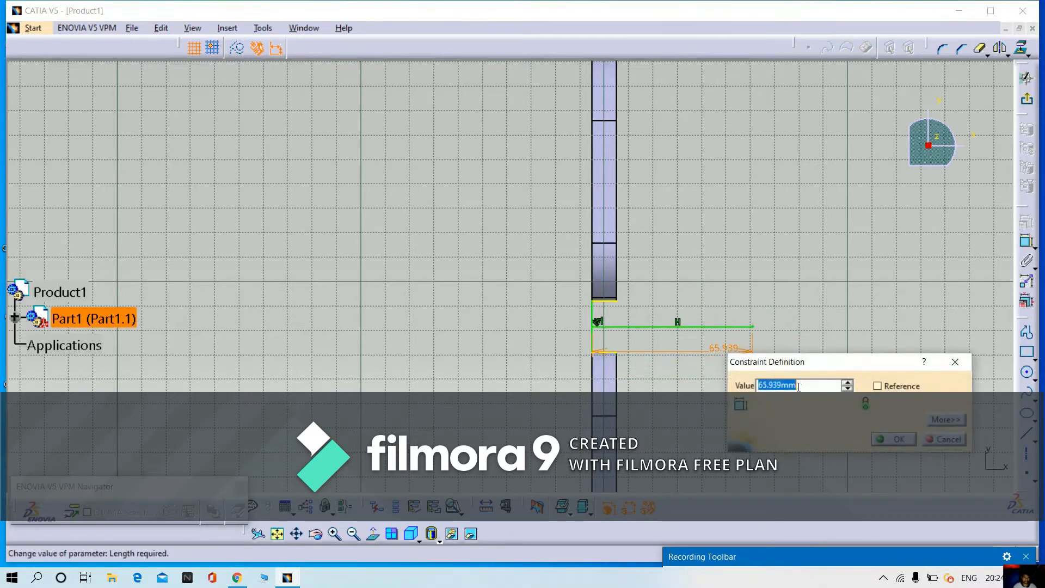
key("BackSpace")
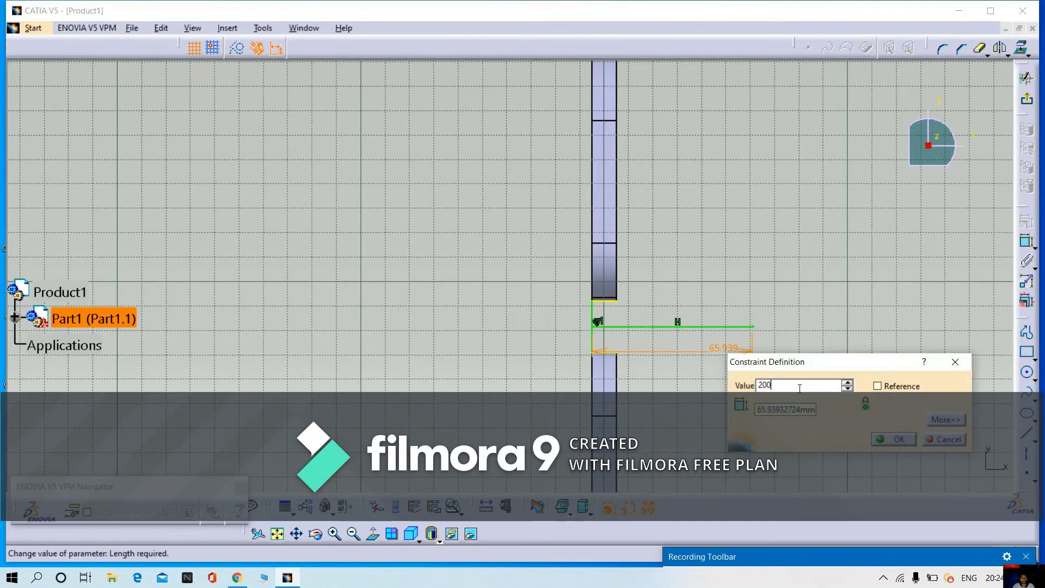
key("Return")
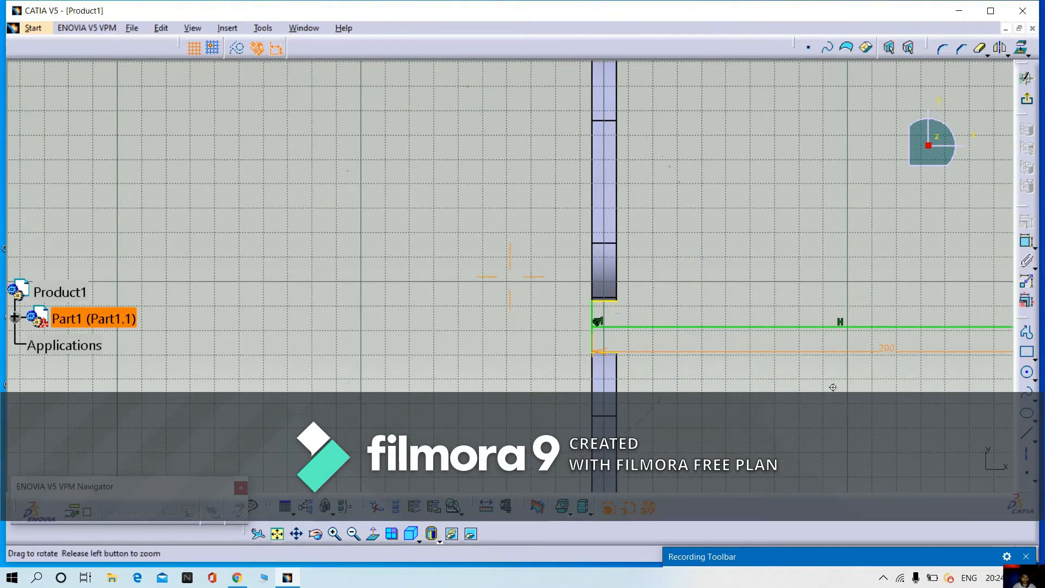
Step: Draw a circle centred on the free end of the 200 mm horizontal line
mouse_move(833, 387)
middle_mouse_down()
mouse_move(716, 374)
mouse_move(610, 407)
mouse_move(610, 394)
middle_mouse_up()
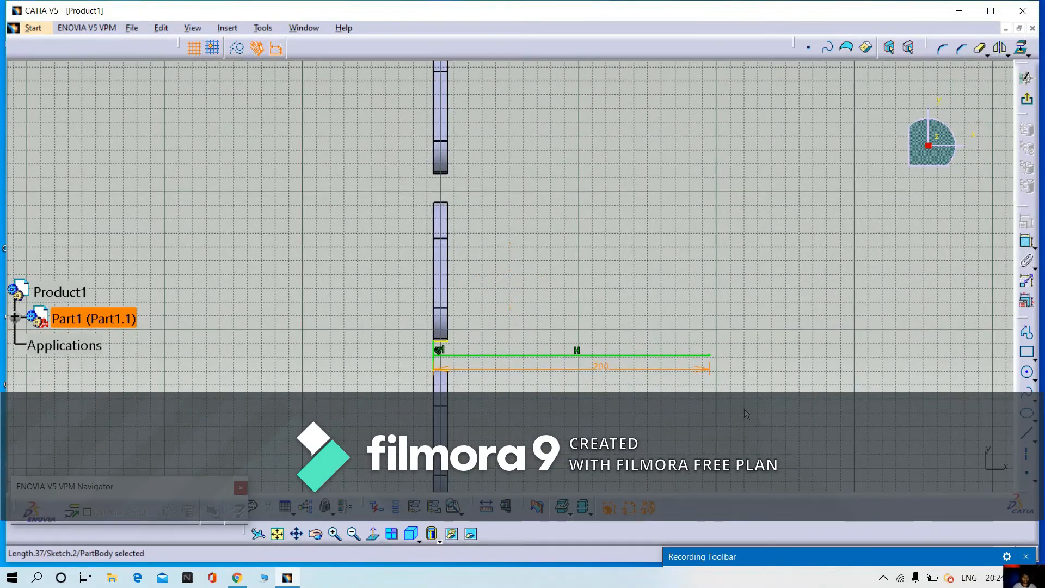
middle_click_drag(703, 415, 667, 374)
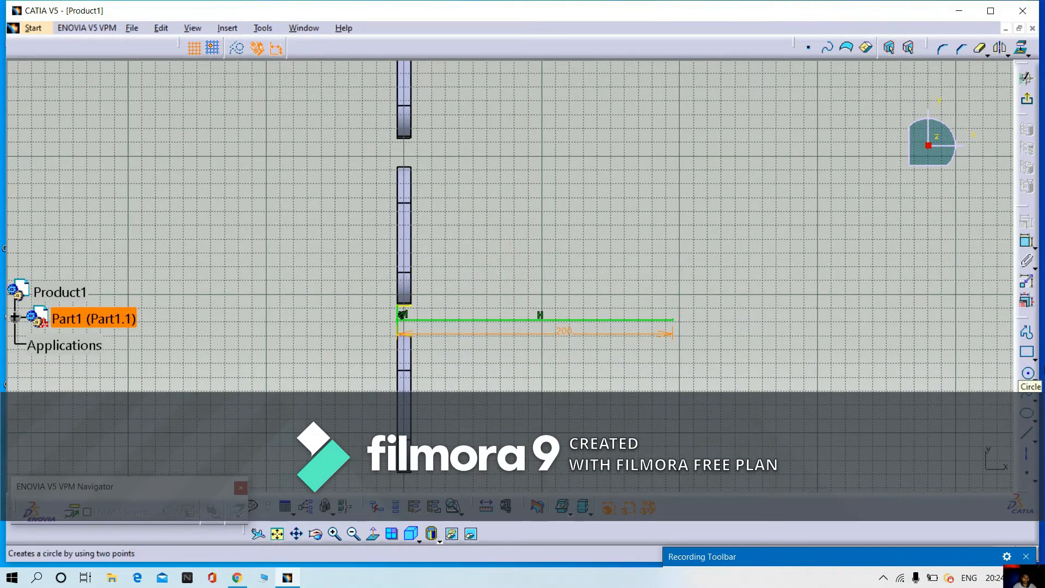
left_click(1028, 374)
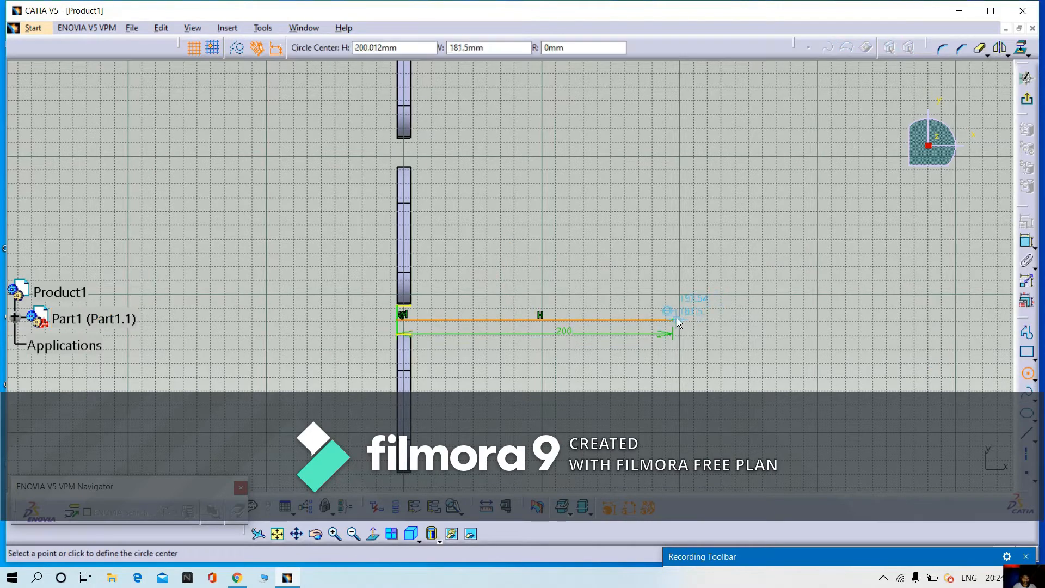
left_click(674, 319)
left_click(684, 376)
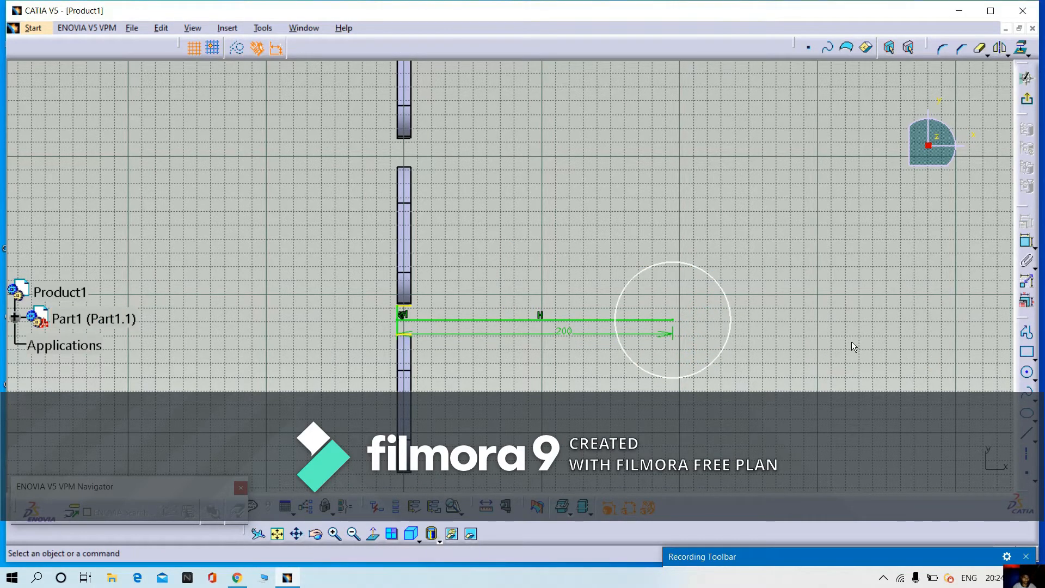
Step: Draw a vertical profile line about 131 mm long across the horizontal line, between the plates and the circle
left_click(1026, 332)
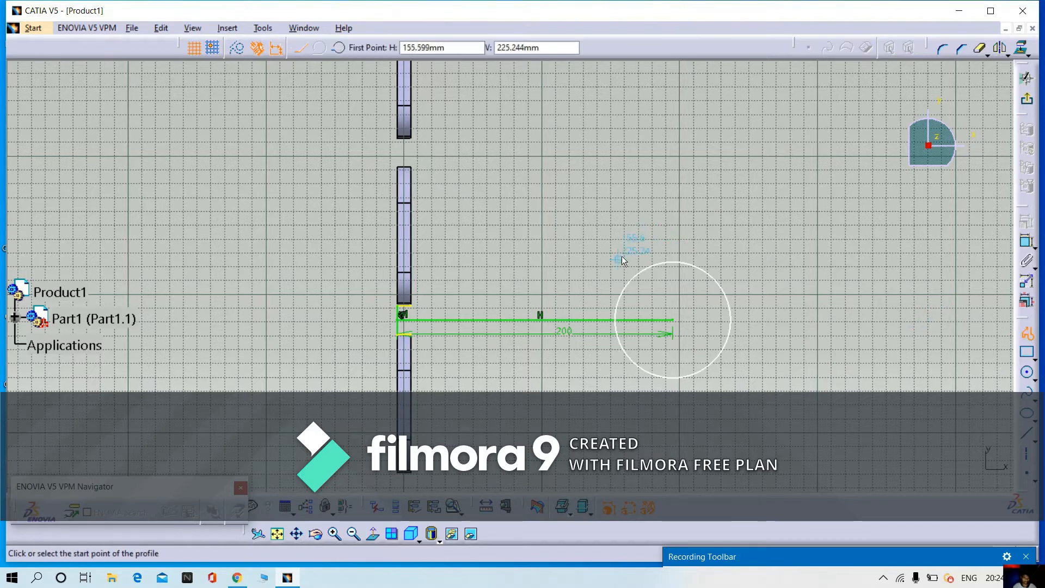
left_click(577, 245)
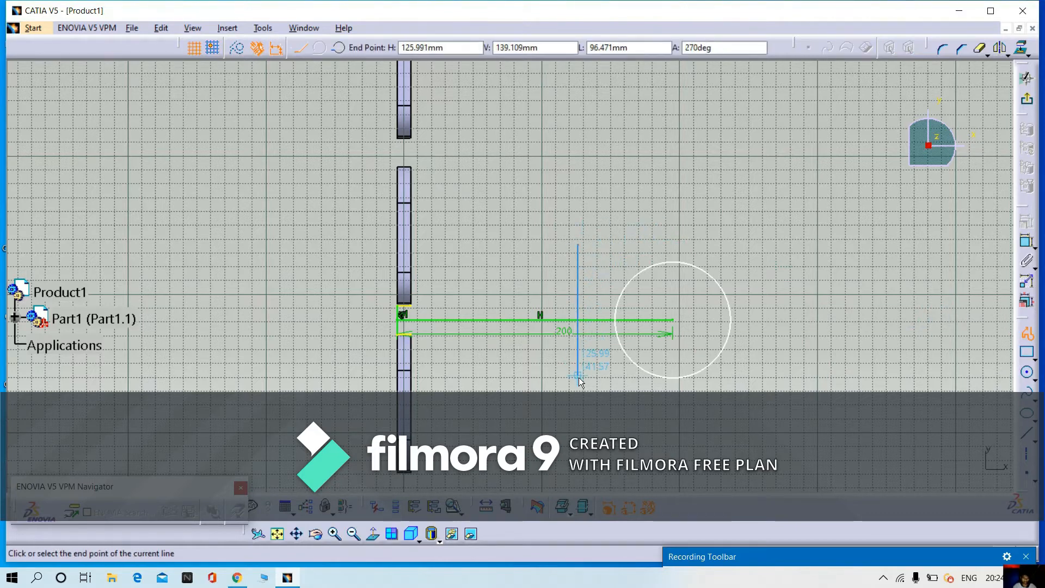
left_click(578, 427)
key("Escape")
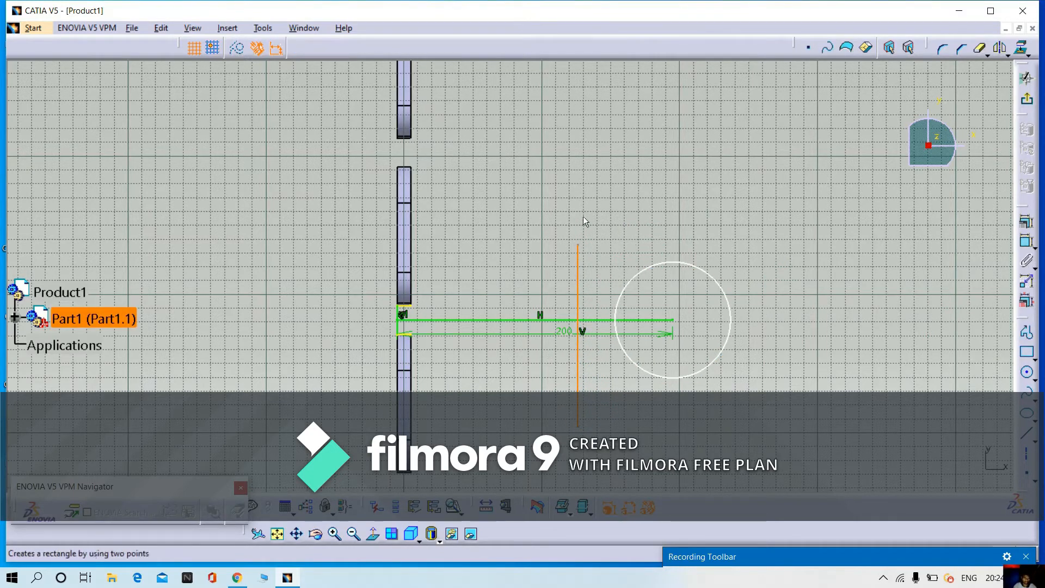
Step: Draw two slanted profile lines from the vertical line's ends to an apex beyond the circle, forming a closed triangle around it
left_click(1026, 332)
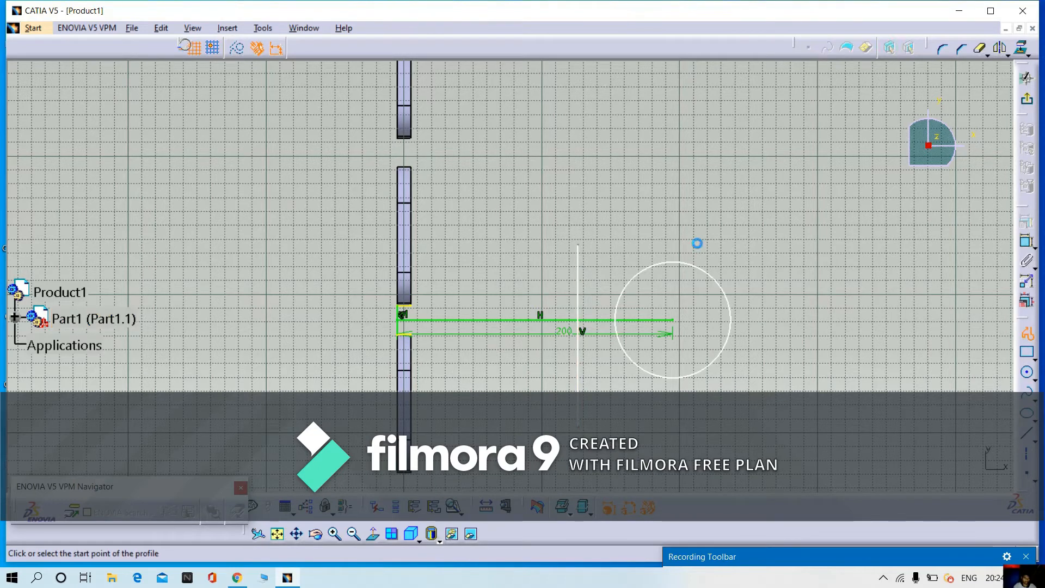
left_click(580, 245)
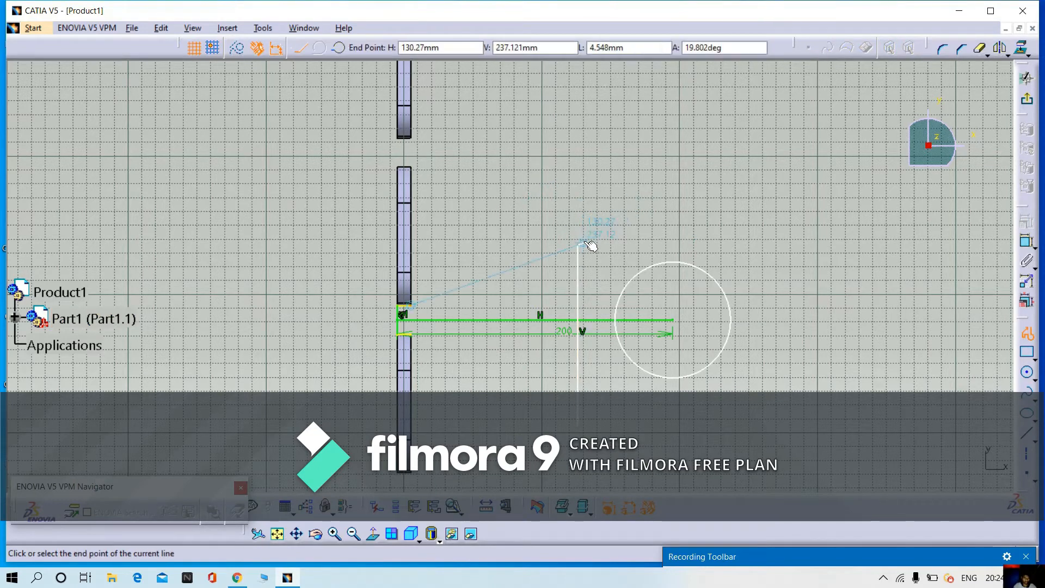
left_click(826, 304)
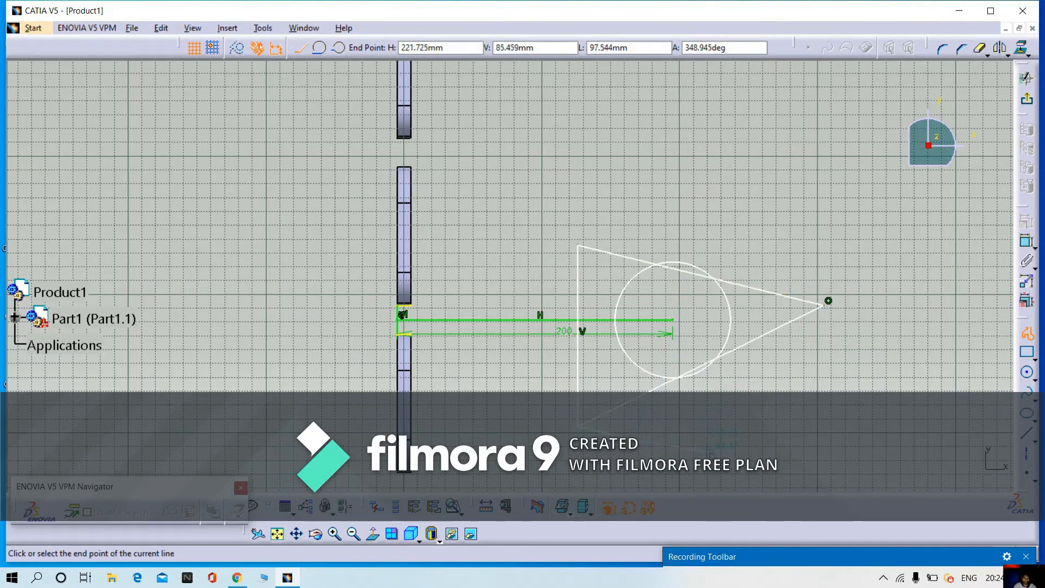
key("Escape")
Step: Dimension the triangle's vertical side and set its length to 135 mm
mouse_move(726, 433)
middle_mouse_down()
mouse_move(739, 389)
mouse_move(988, 334)
middle_mouse_up()
left_click(1026, 241)
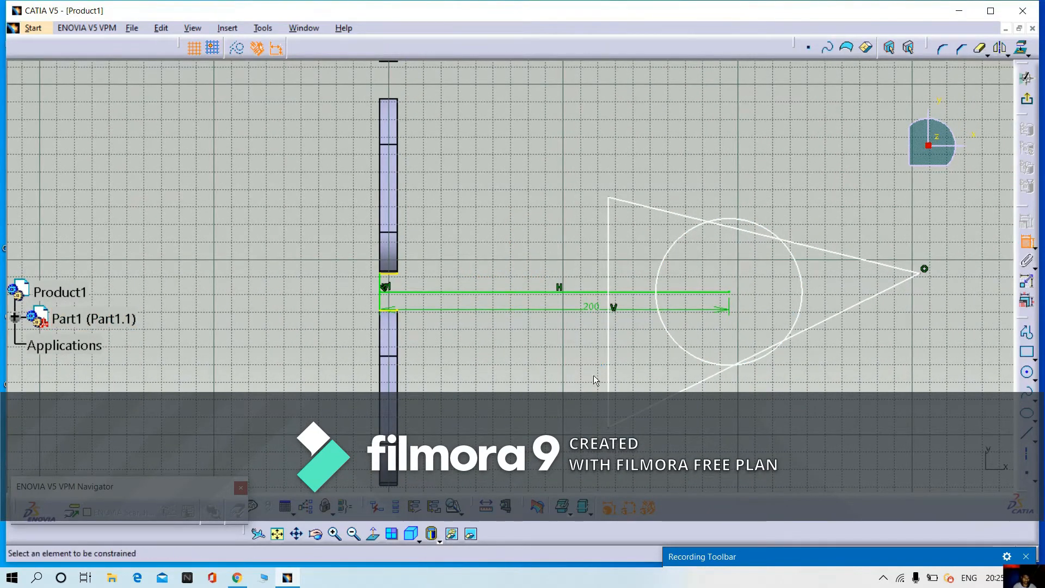
left_click(608, 376)
left_click(526, 337)
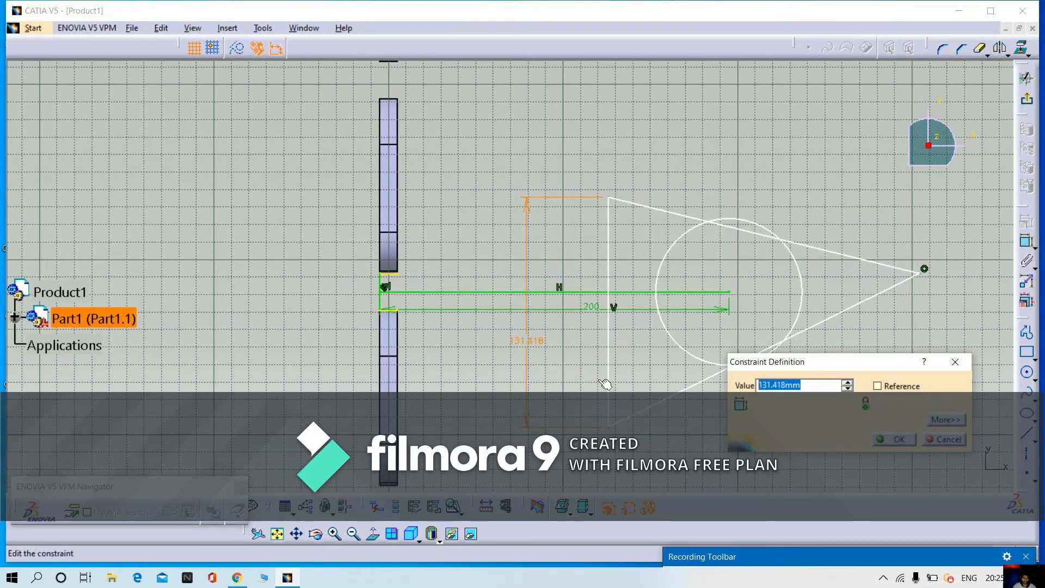
type("135")
key("Return")
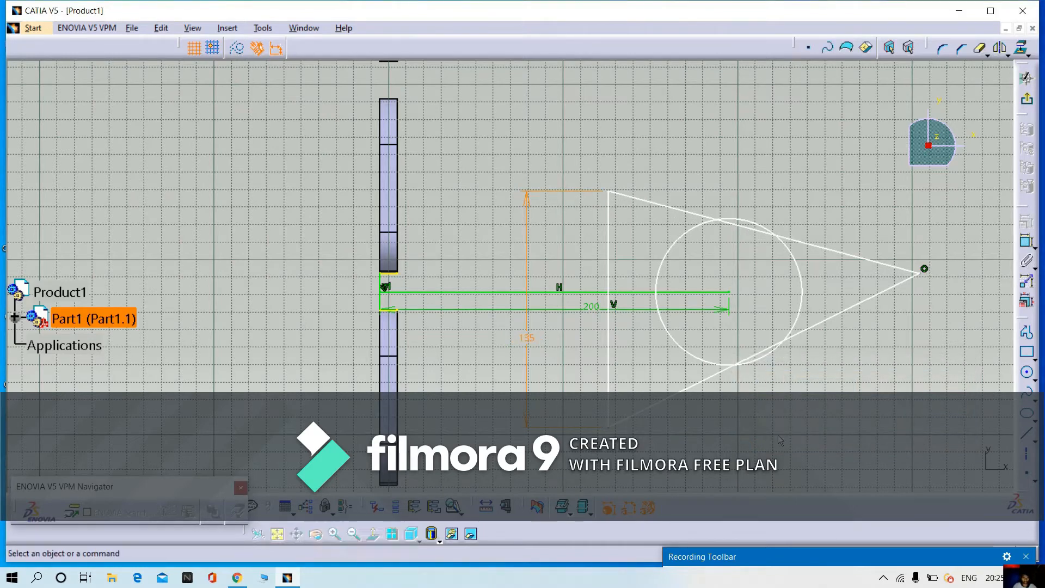
Step: Set the distance from the horizontal line to the lower end of the triangle's vertical side to 67.5 mm
left_click(1026, 243)
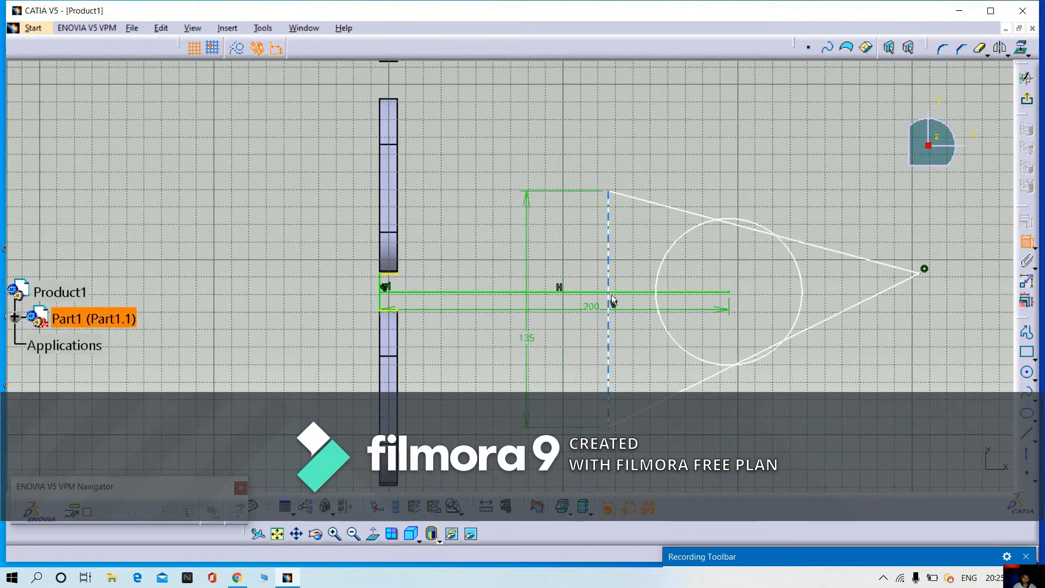
left_click(586, 293)
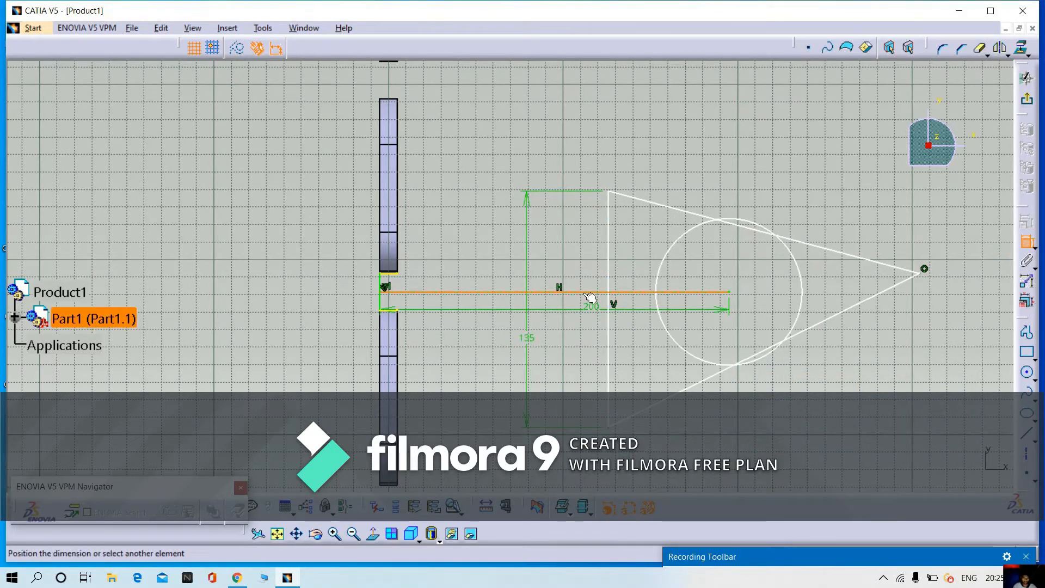
left_click(612, 426)
left_click(583, 378)
double_click(583, 378)
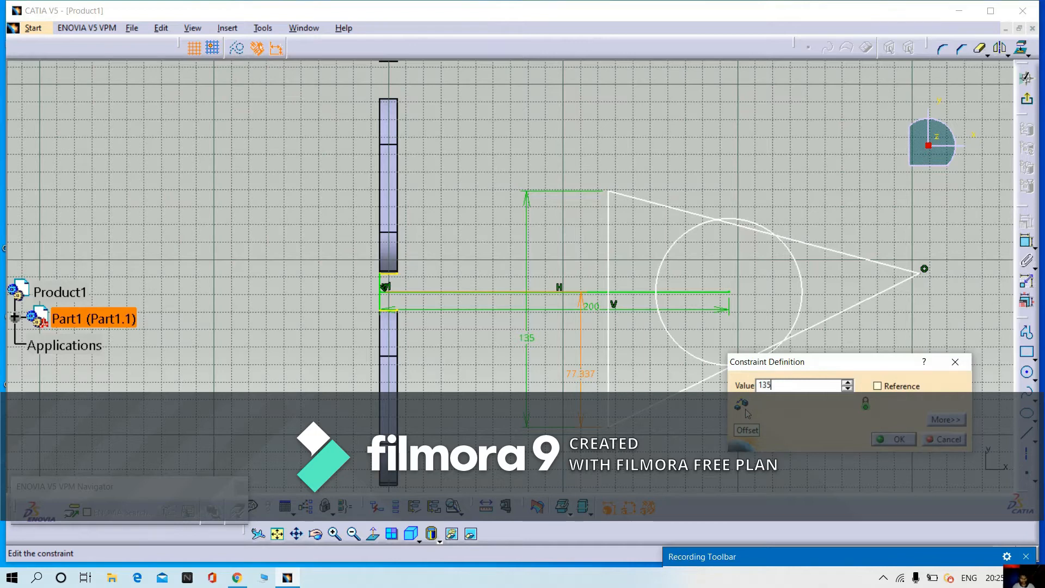
key("Return")
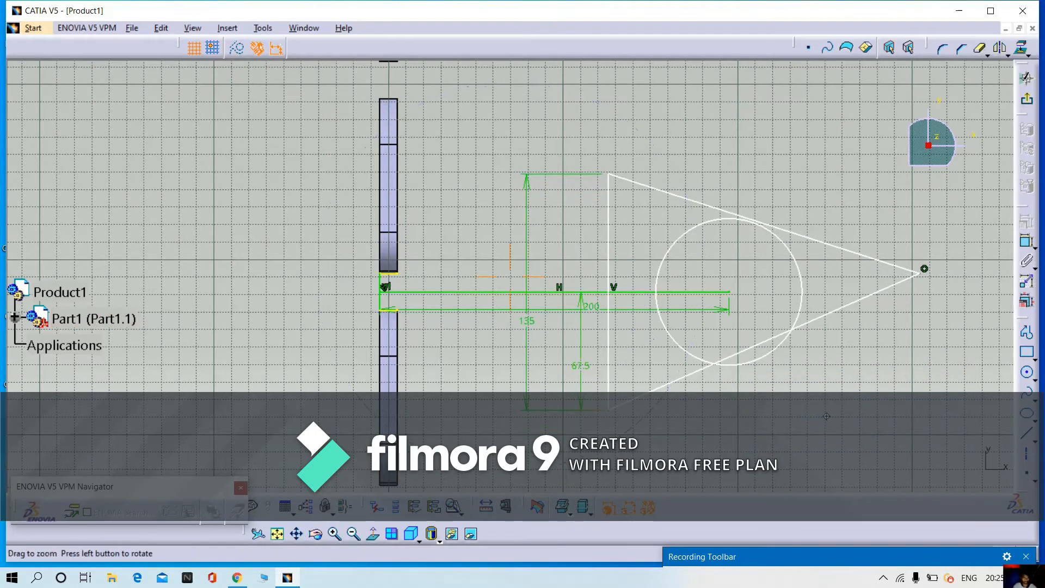
Step: Constrain the circle tangent to the triangle's lower slanted side
mouse_move(830, 422)
middle_mouse_down()
mouse_move(888, 373)
mouse_move(714, 344)
middle_mouse_up()
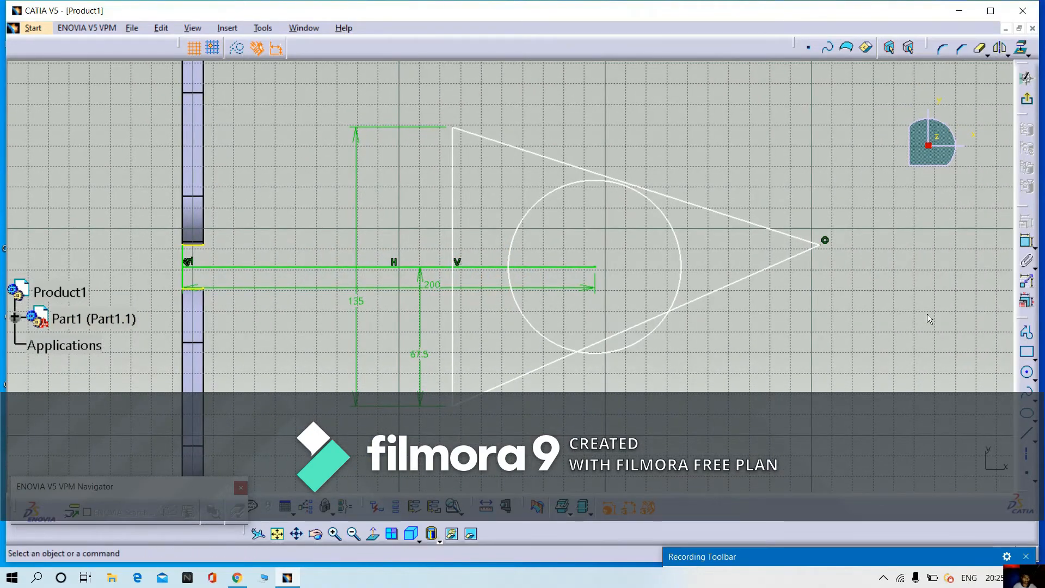
left_click(1028, 241)
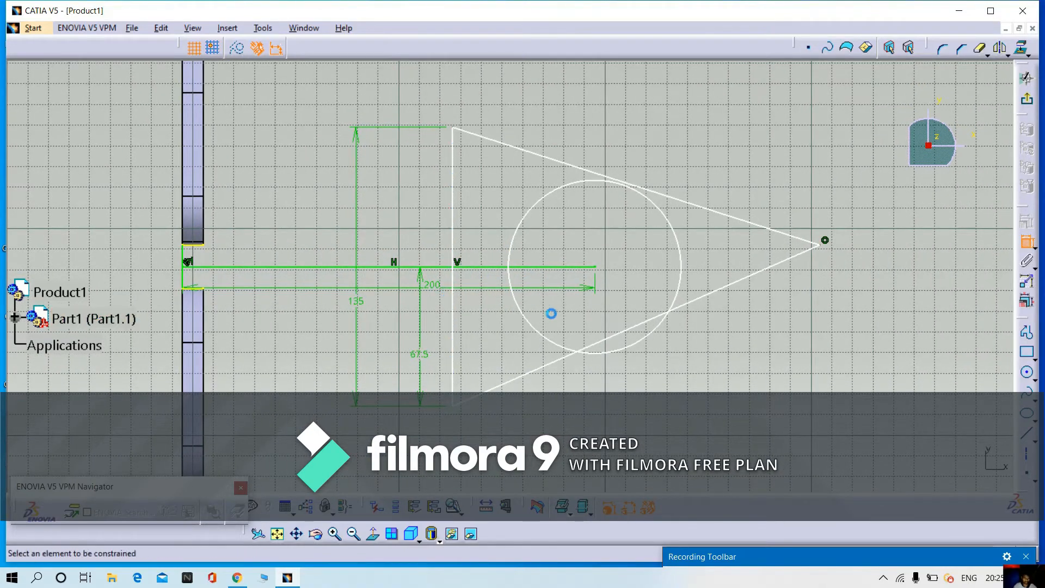
left_click(623, 331)
left_click(645, 338)
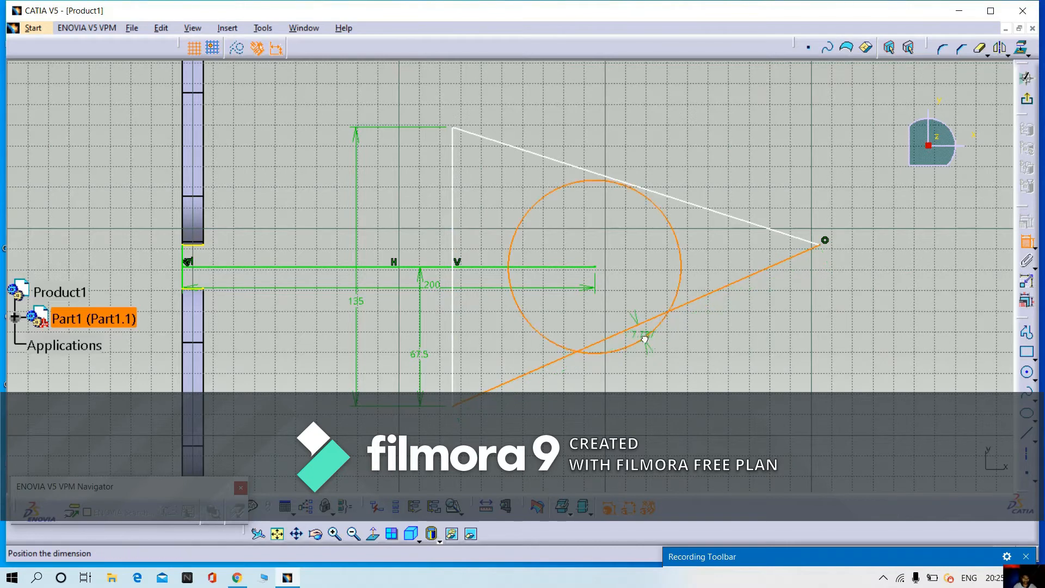
right_click(835, 270)
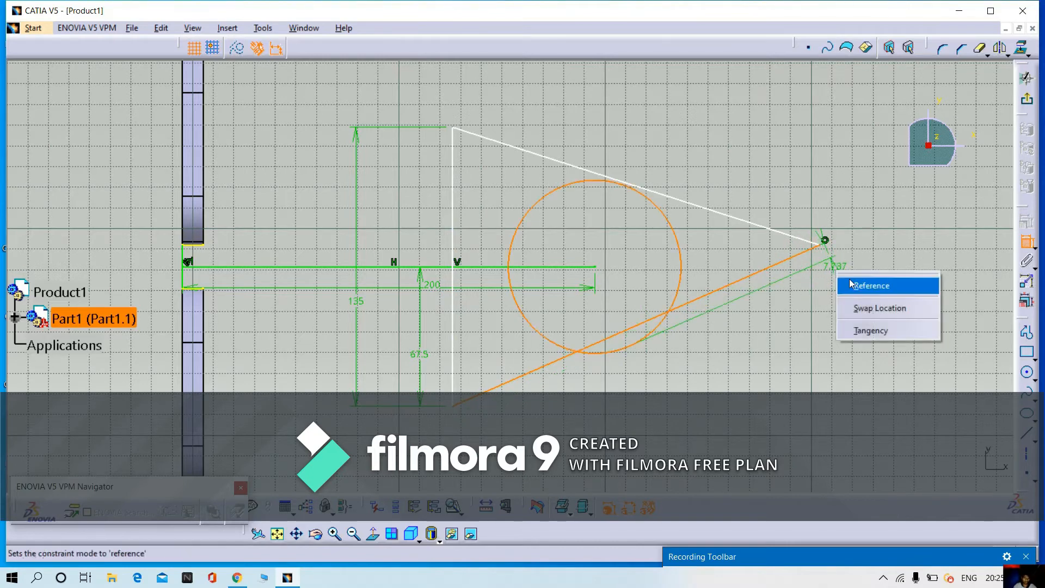
left_click(871, 332)
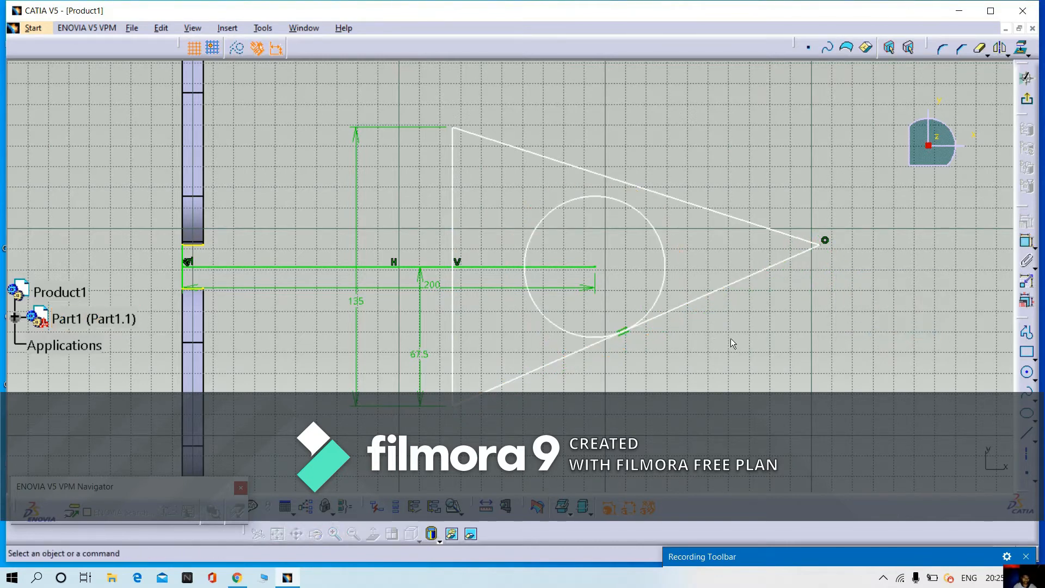
left_click(612, 178, "ctrl")
left_click(1026, 244)
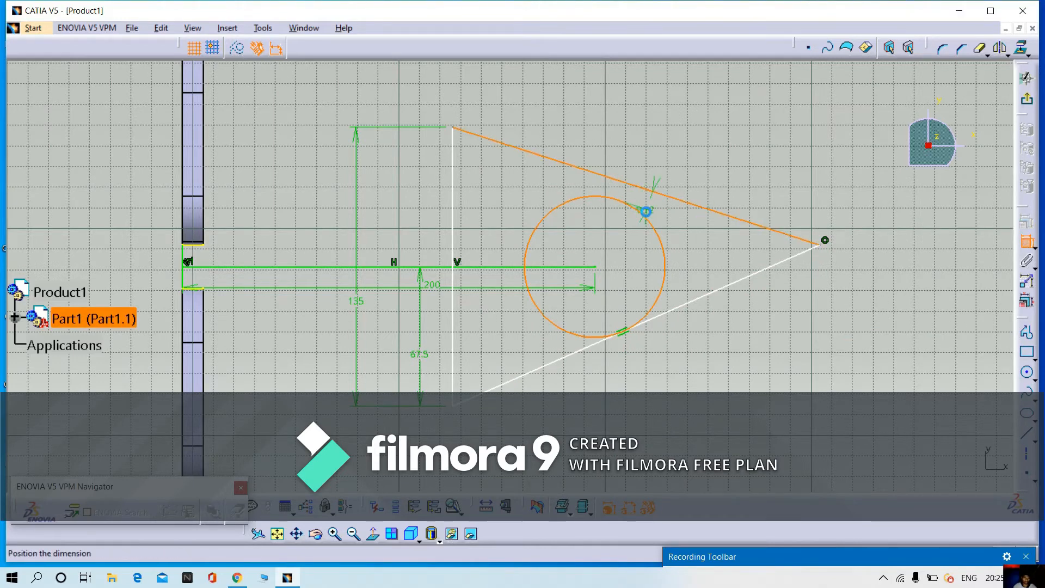
left_click(682, 176)
right_click(696, 184)
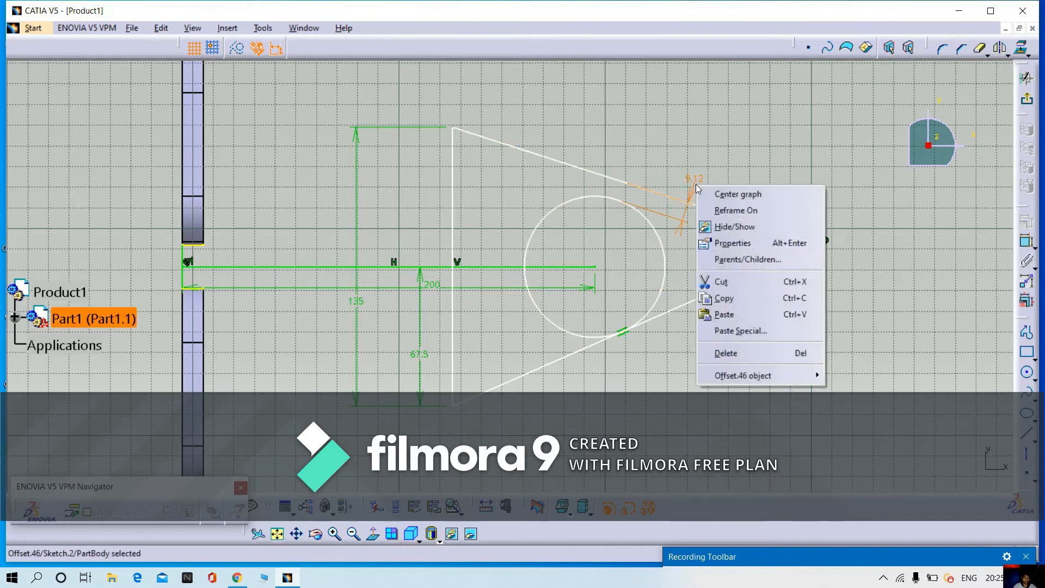
left_click(723, 194)
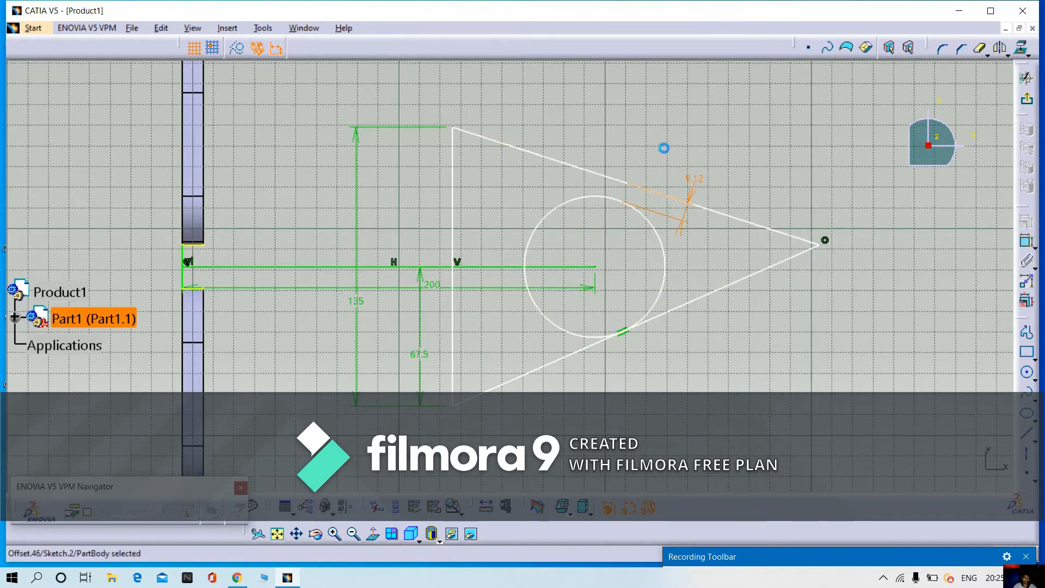
right_click(686, 214)
left_click(734, 156)
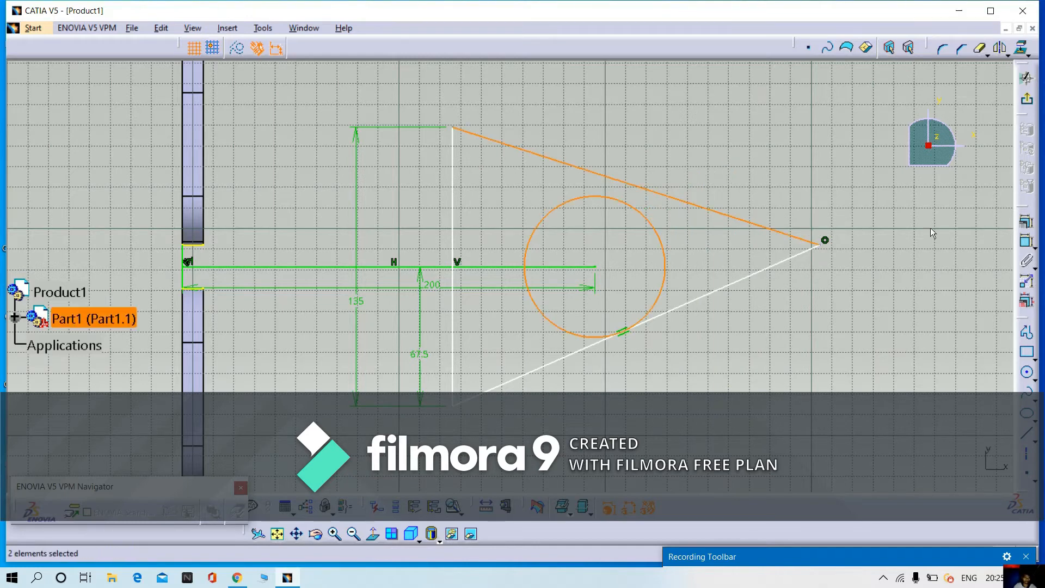
Step: Try constraining the circle tangent to the triangle's upper slanted side, and undo that tangency
left_click(1026, 241)
right_click(712, 165)
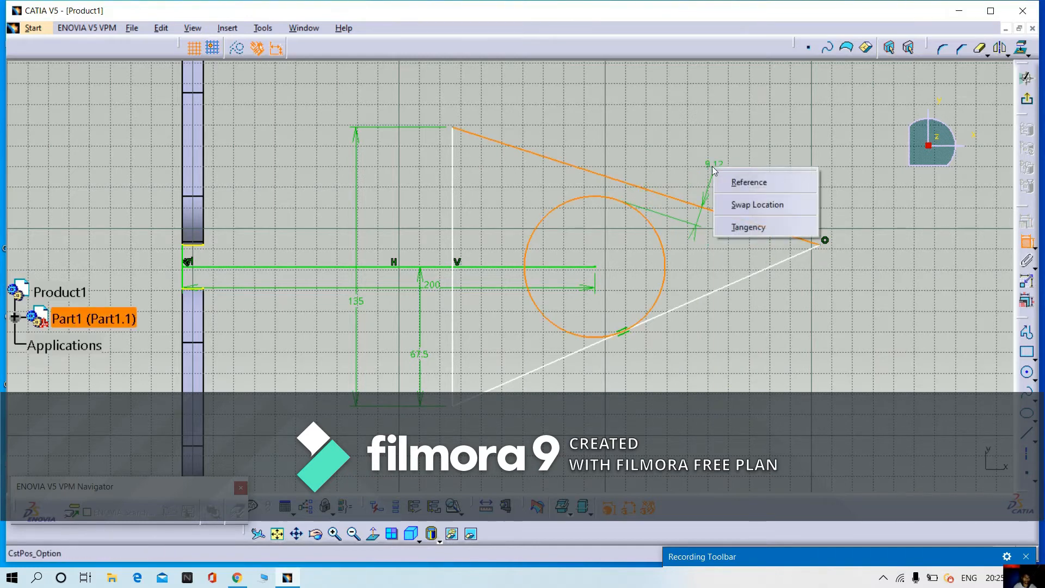
left_click(742, 226)
mouse_move(749, 256)
middle_mouse_down()
mouse_move(791, 254)
mouse_move(448, 201)
mouse_move(476, 263)
mouse_move(466, 227)
mouse_move(489, 256)
mouse_move(486, 236)
middle_mouse_up()
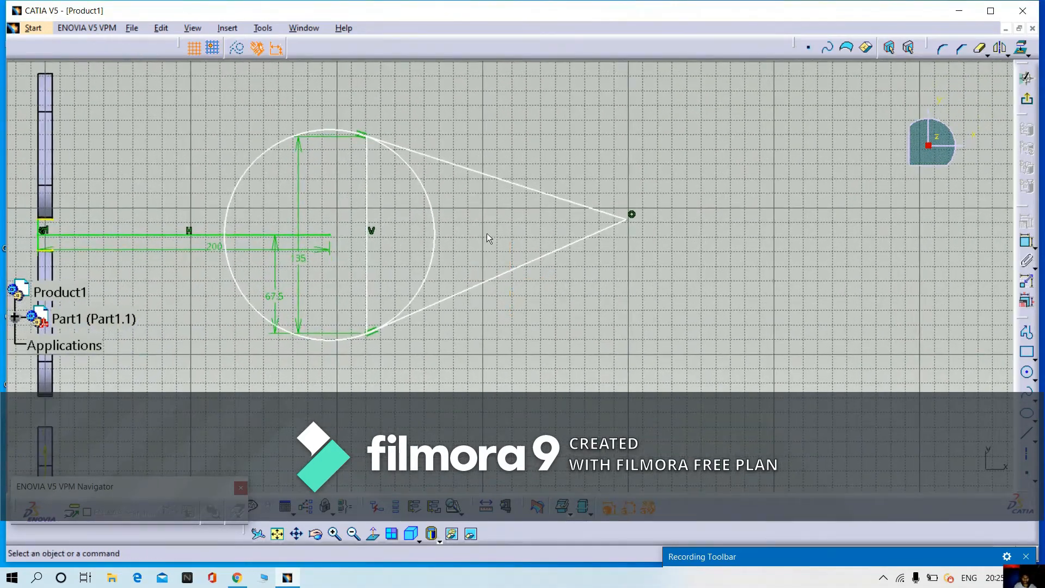
key("ctrl+z")
Step: Dimension the circle's diameter and set it to 60 mm
mouse_move(360, 276)
middle_mouse_down()
mouse_move(513, 279)
mouse_move(513, 257)
middle_mouse_up()
middle_click_drag(549, 297, 593, 348)
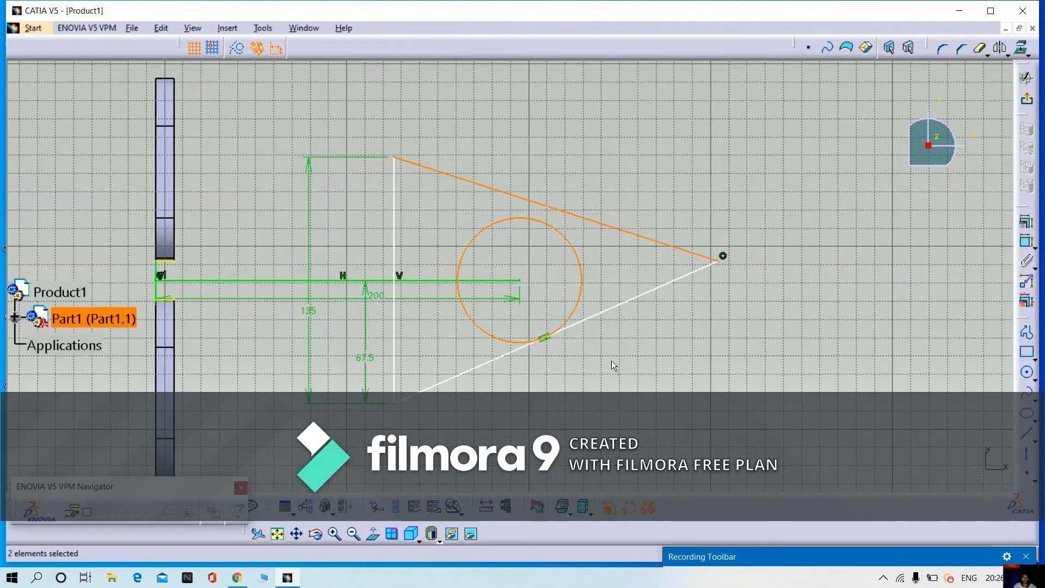
middle_click_drag(590, 357, 620, 346)
left_click(625, 362)
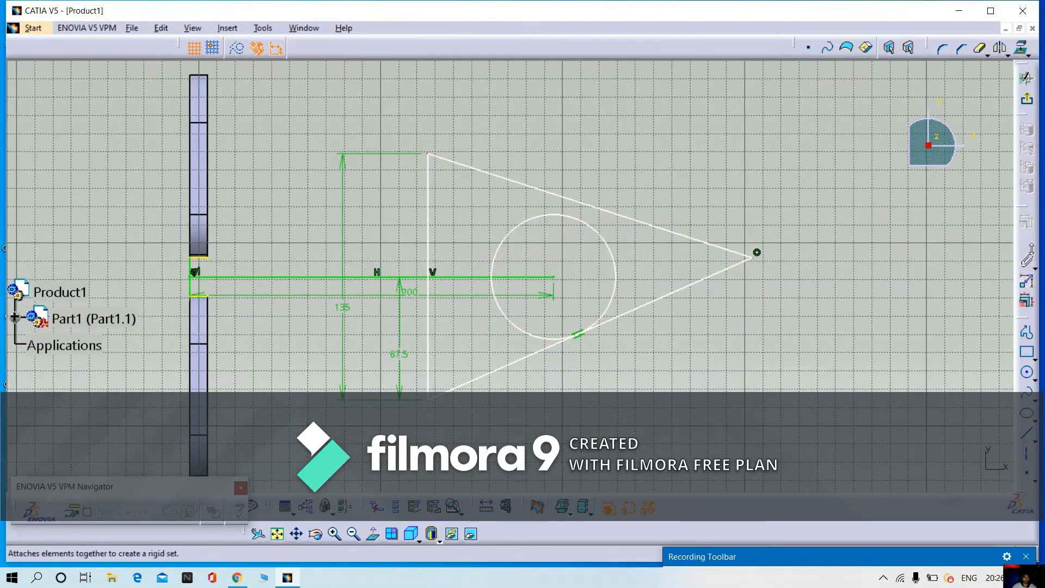
left_click(1030, 246)
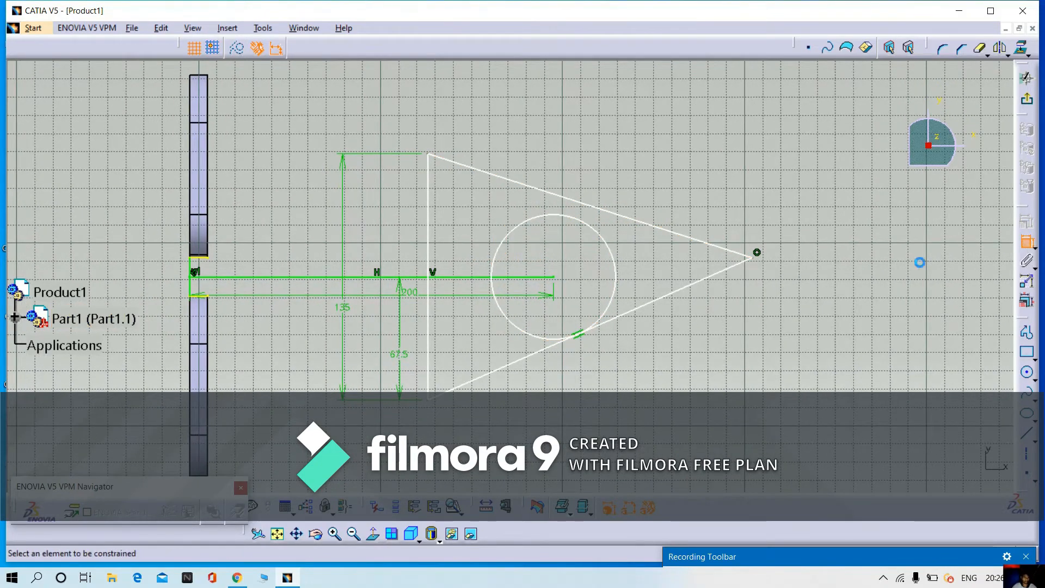
left_click(614, 258)
left_click(744, 345)
double_click(744, 345)
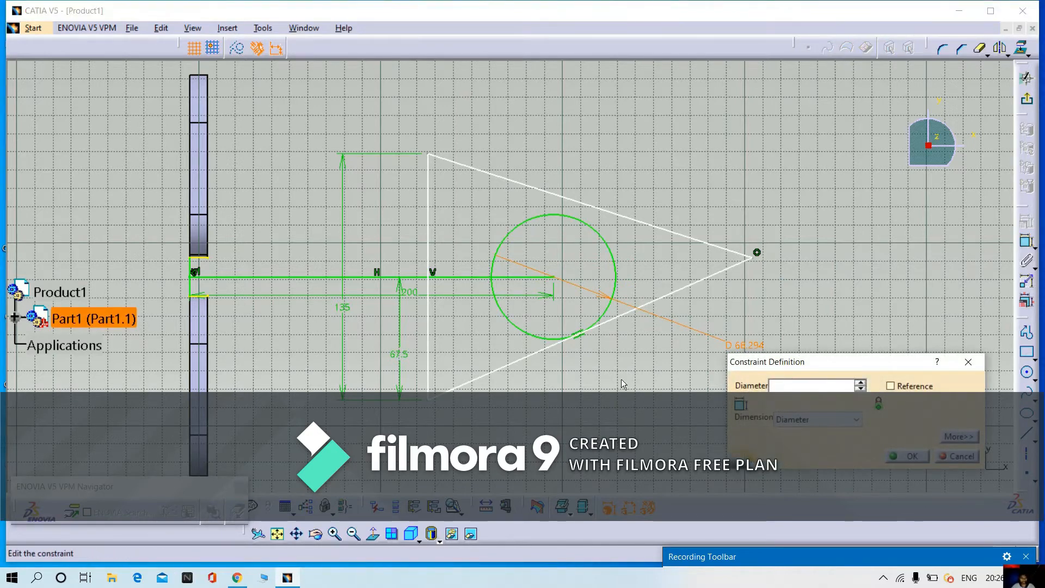
type("60mm")
key("Return")
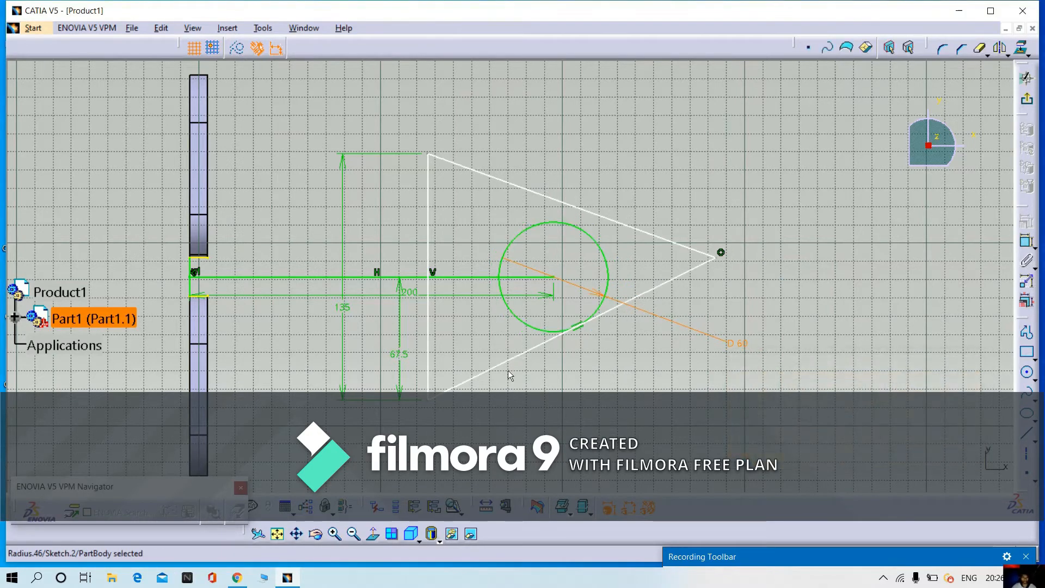
left_click(651, 348)
Step: Try constraining the 60 mm circle tangent to the triangle's upper slanted side, and undo that tangency
mouse_move(651, 349)
middle_mouse_down()
mouse_move(662, 380)
mouse_move(657, 352)
middle_mouse_up()
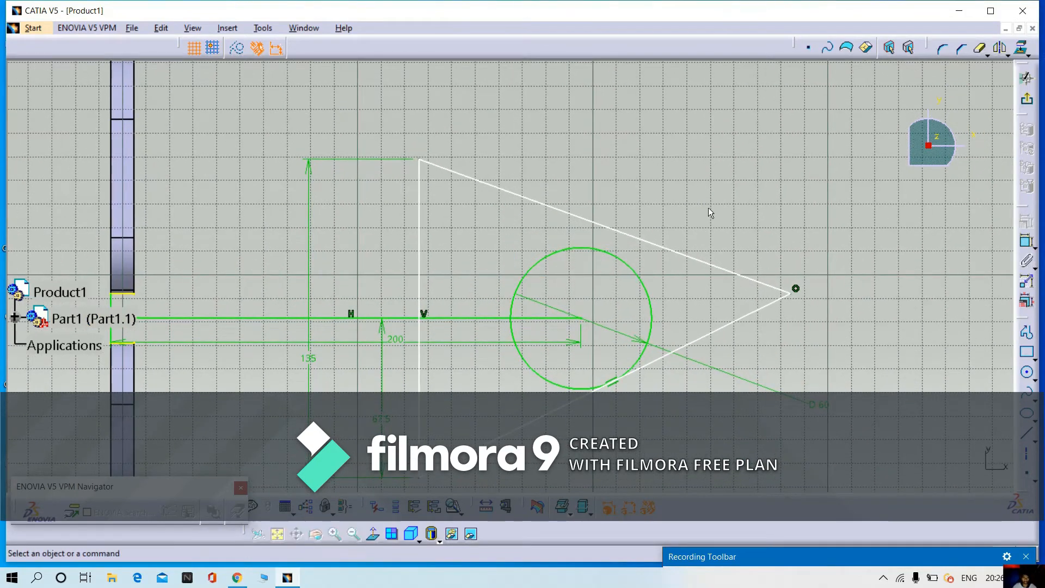
left_click(605, 252)
left_click(621, 234, "ctrl")
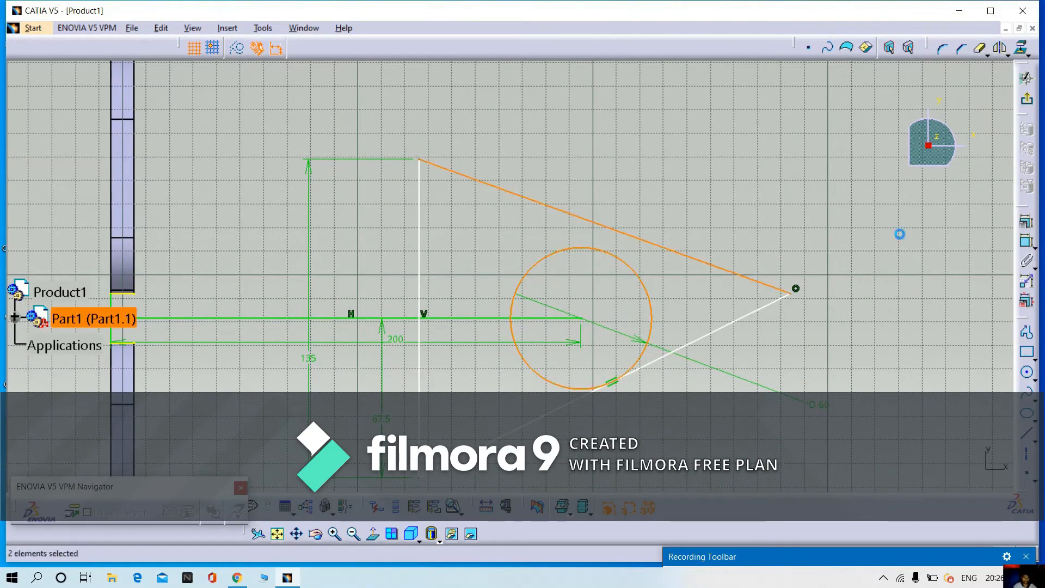
left_click(1027, 241)
right_click(715, 215)
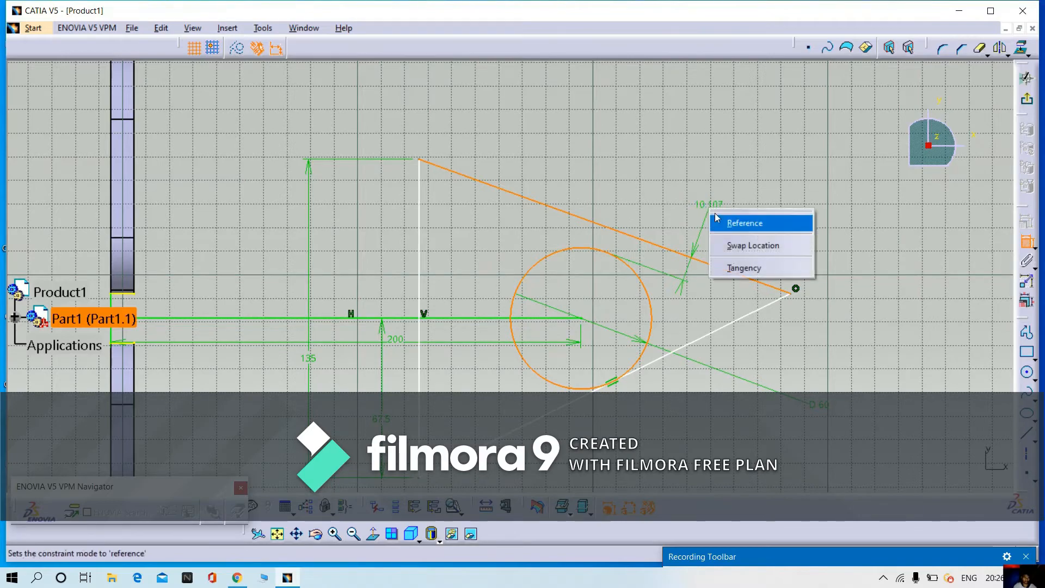
left_click(741, 266)
mouse_move(741, 264)
middle_mouse_down()
mouse_move(709, 285)
mouse_move(737, 327)
mouse_move(697, 343)
mouse_move(683, 258)
mouse_move(695, 272)
middle_mouse_up()
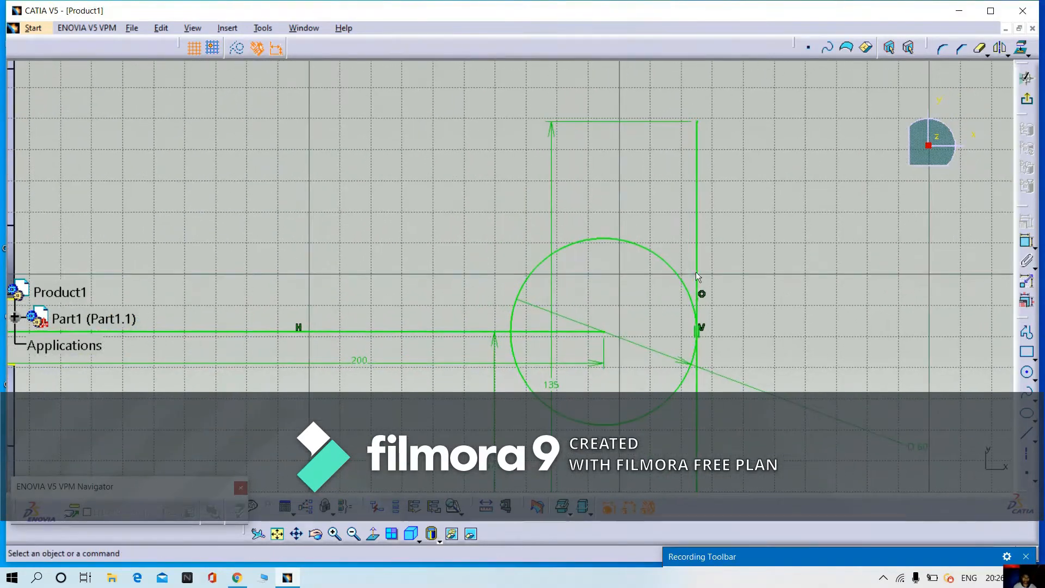
middle_click_drag(759, 304, 790, 364)
key("ctrl+z")
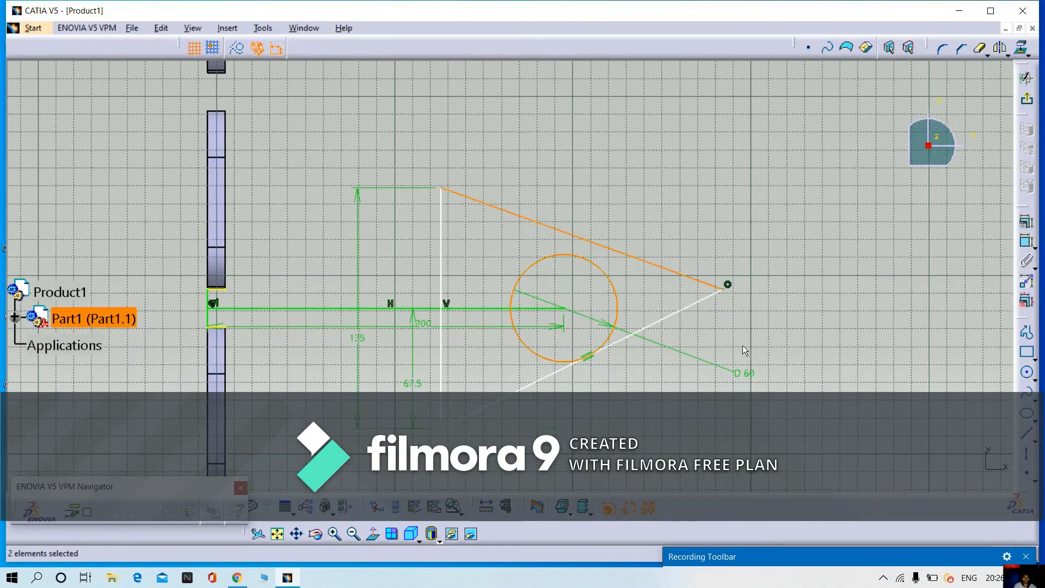
Step: Delete the triangle's upper slanted side and redraw it as a line from the vertical side's upper end to the tip of the lower slanted side
left_click(739, 234)
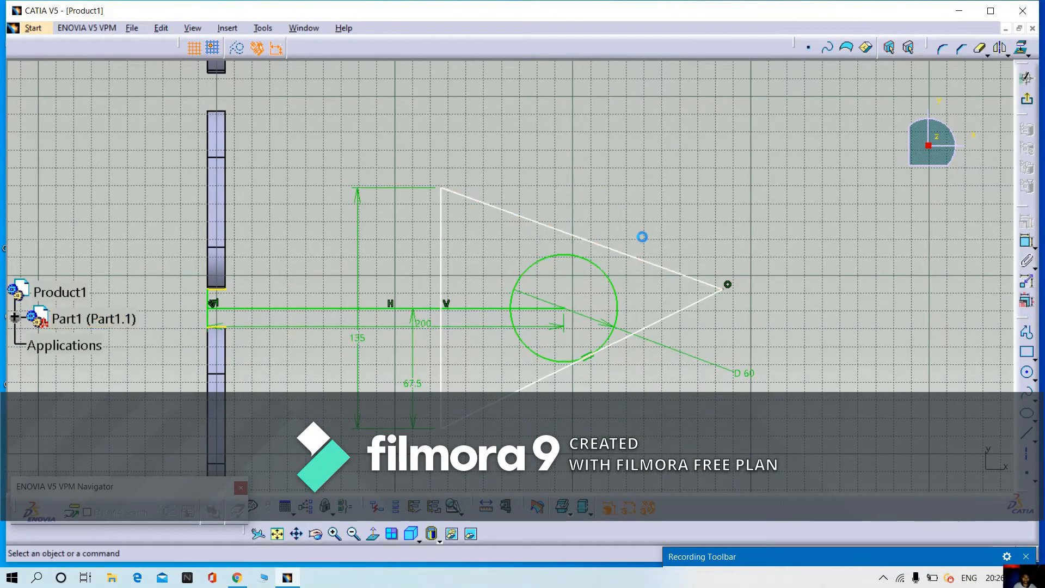
left_click(633, 259)
key("Delete")
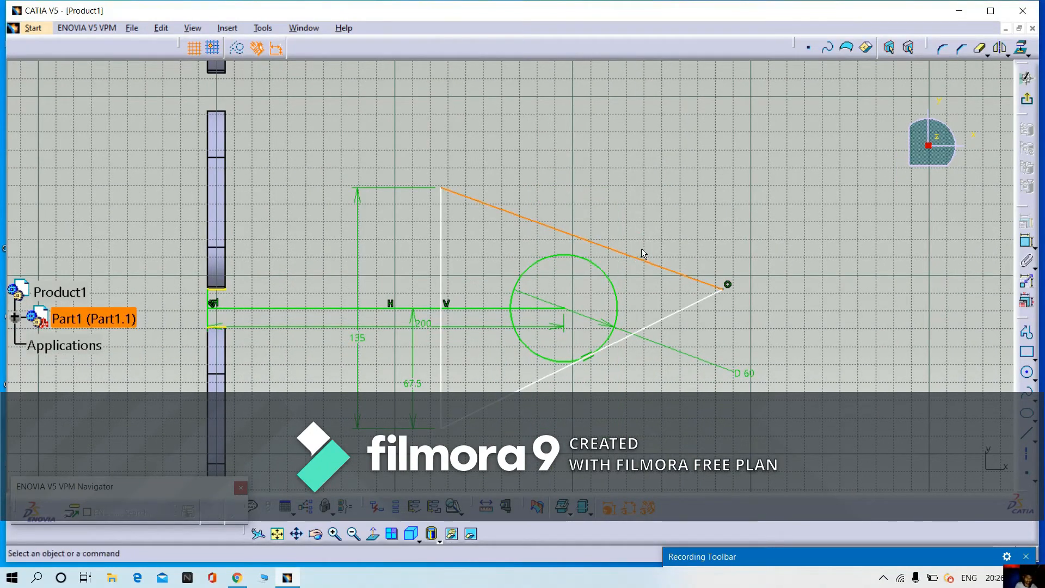
left_click(1025, 333)
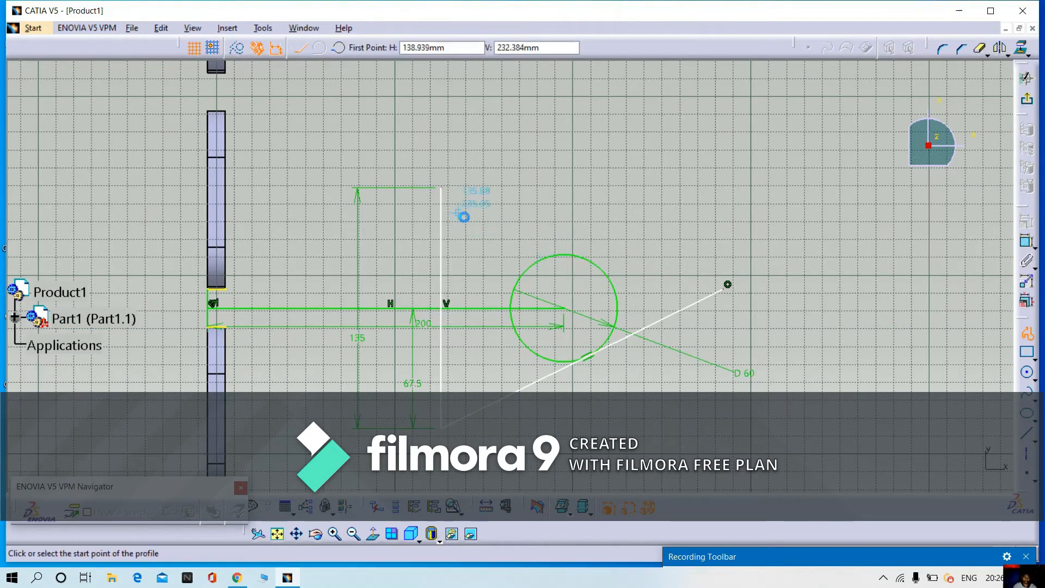
left_click(447, 189)
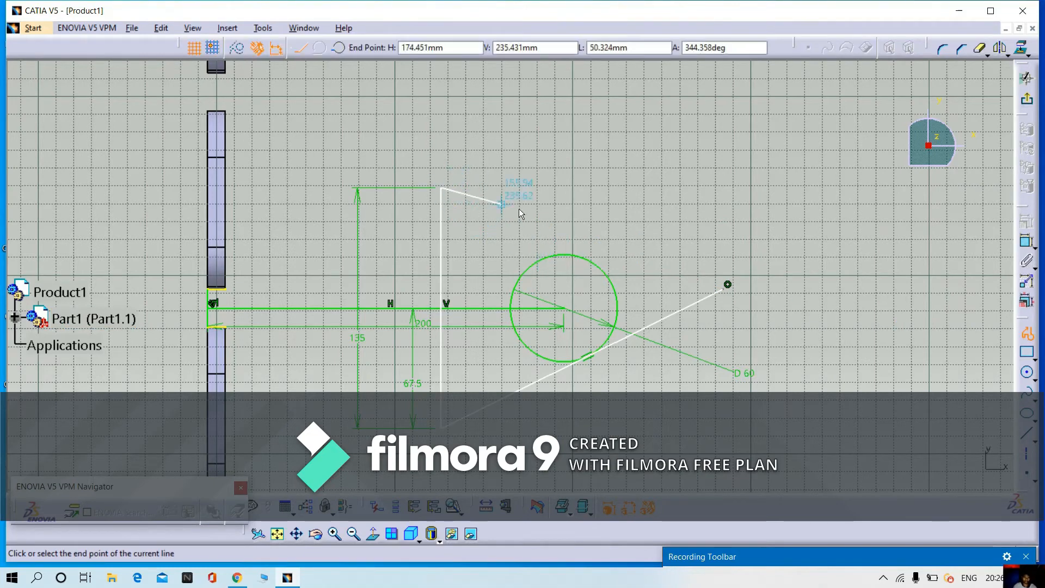
left_click(724, 287)
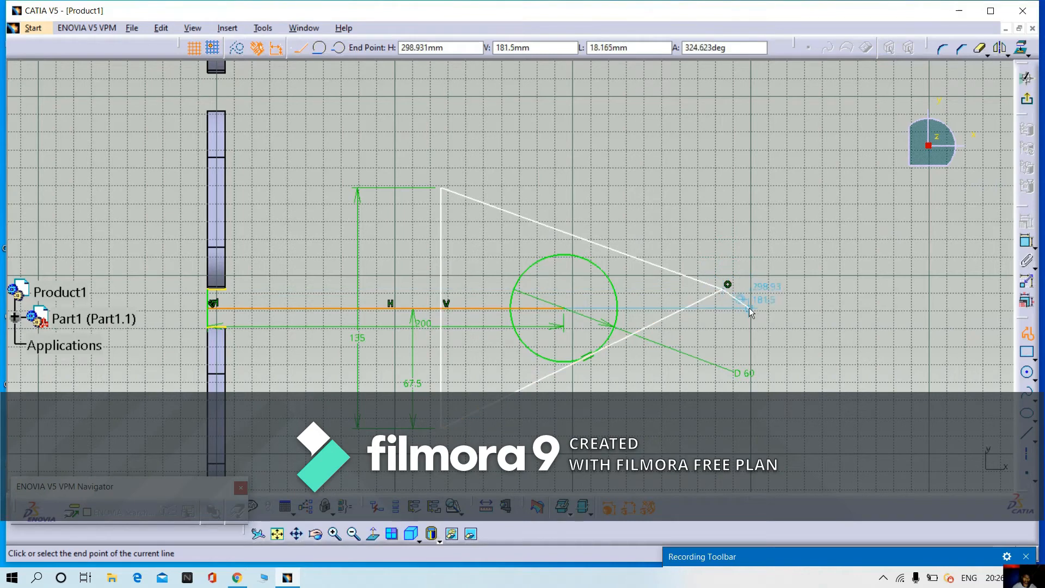
key("Escape")
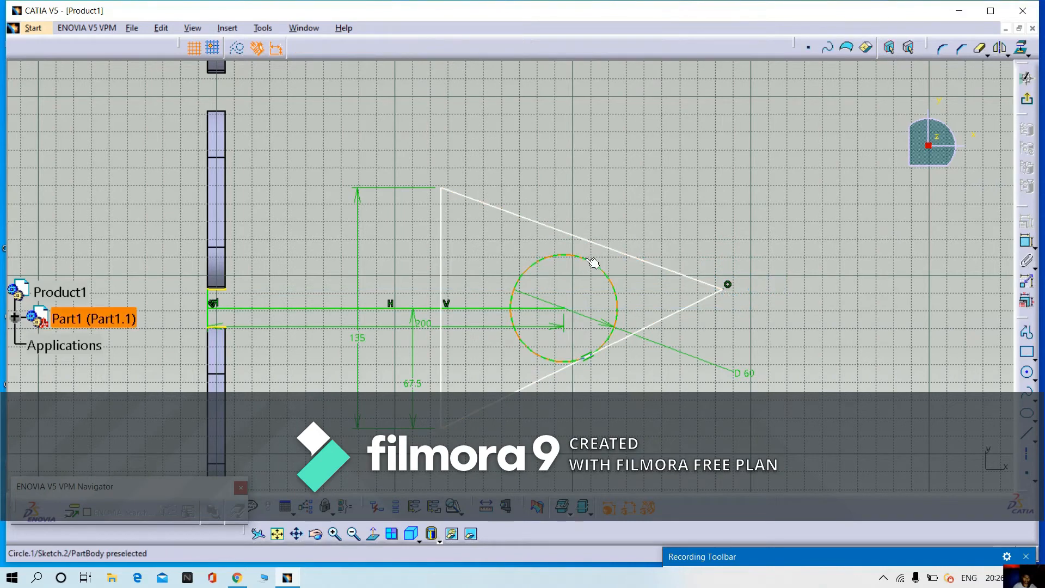
Step: Constrain the circle tangent to the redrawn upper slanted side
left_click(593, 261)
left_click(594, 244, "ctrl")
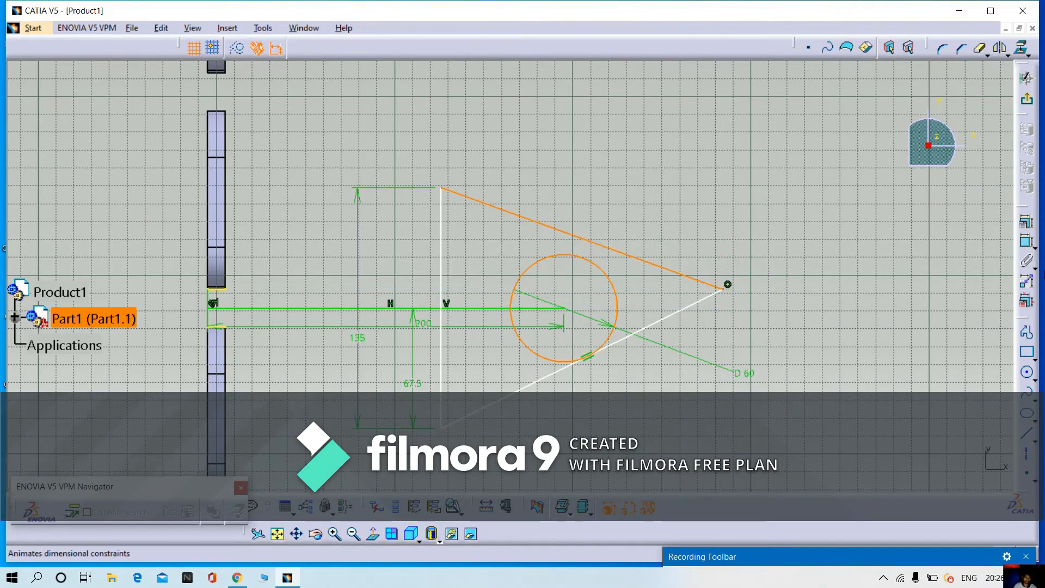
left_click(1027, 242)
right_click(805, 276)
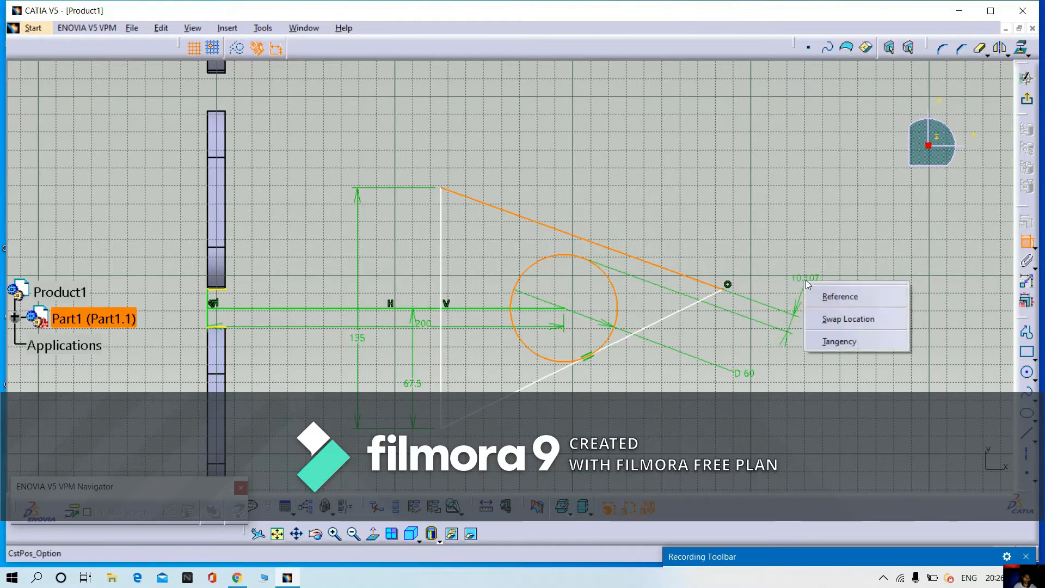
left_click(820, 337)
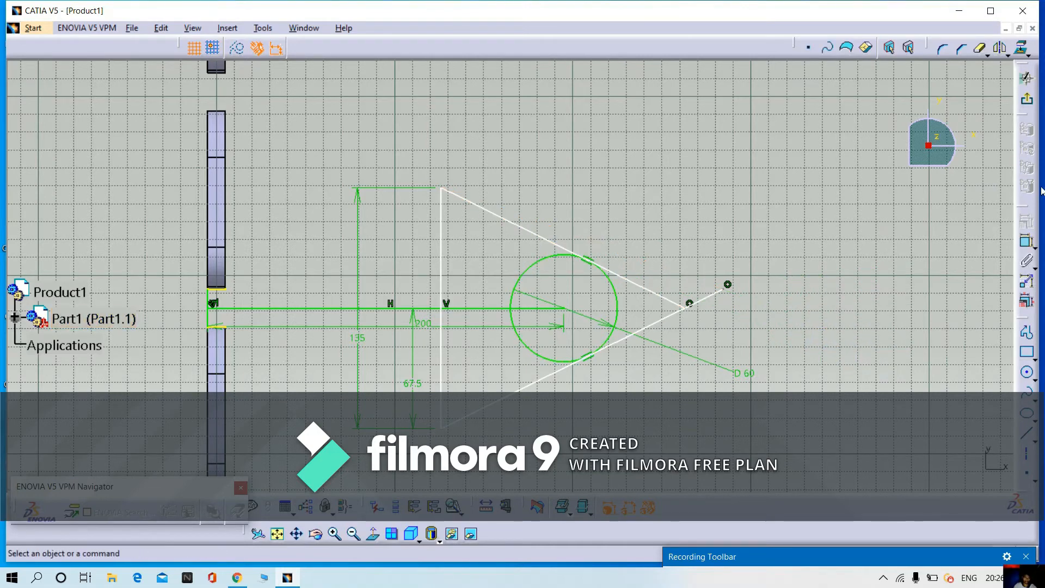
Step: Try an angle dimension between the triangle's vertical side and the horizontal line, and undo it
left_click(1026, 242)
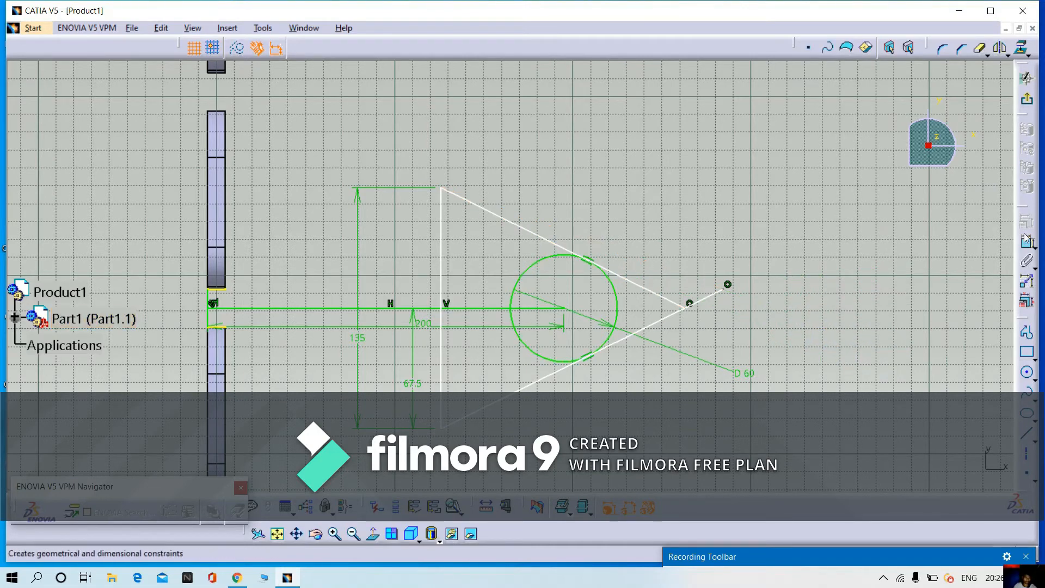
left_click(443, 344)
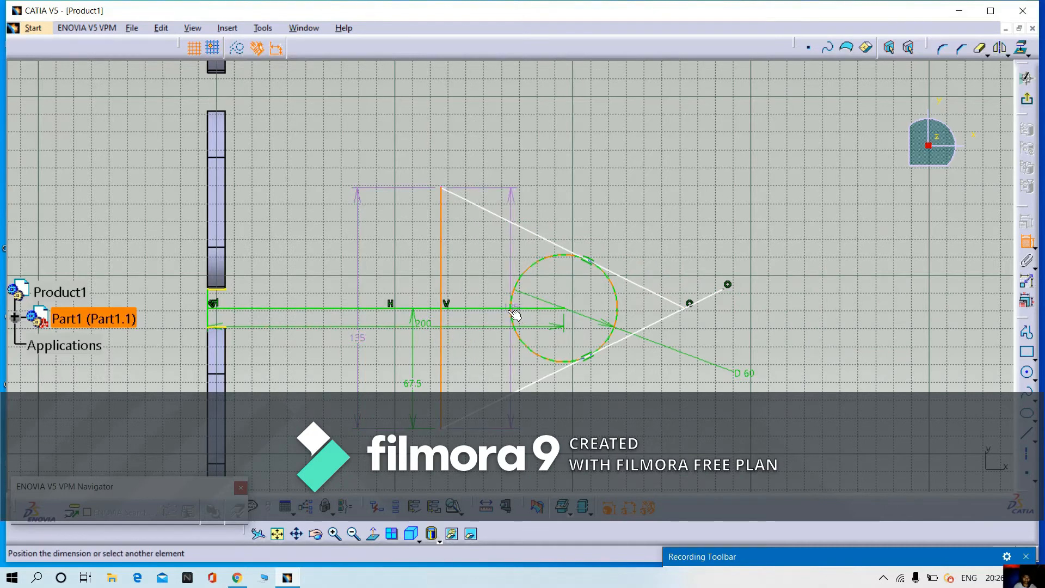
left_click(477, 174)
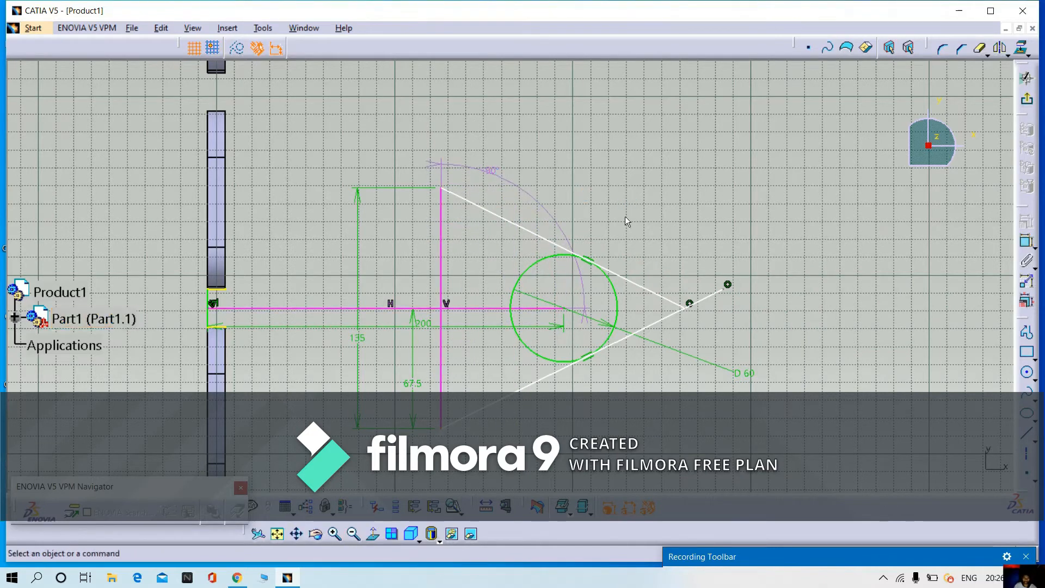
key("ctrl+z")
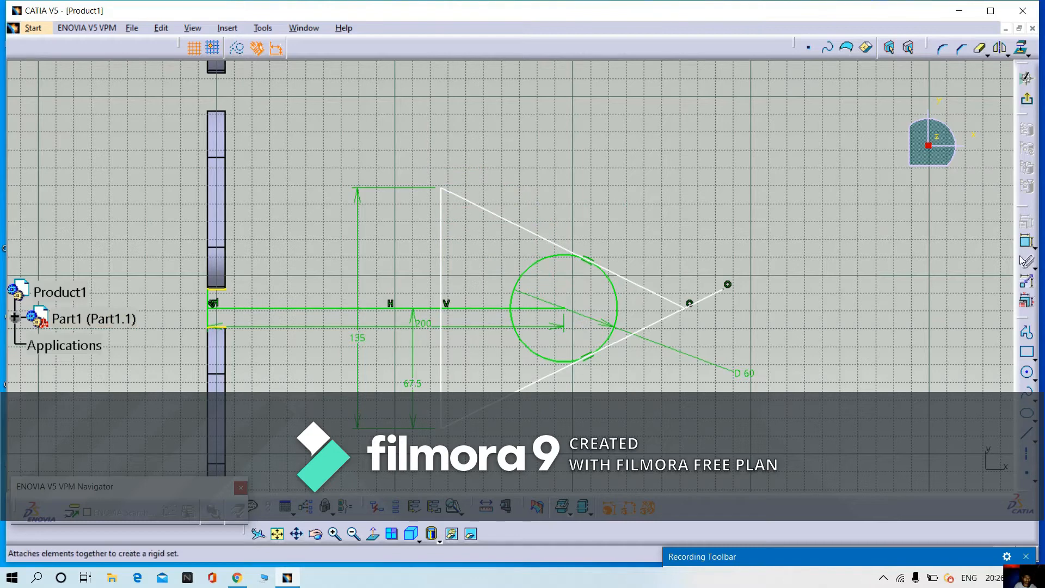
Step: Constrain the circle tangent to the triangle's vertical side
left_click(528, 346)
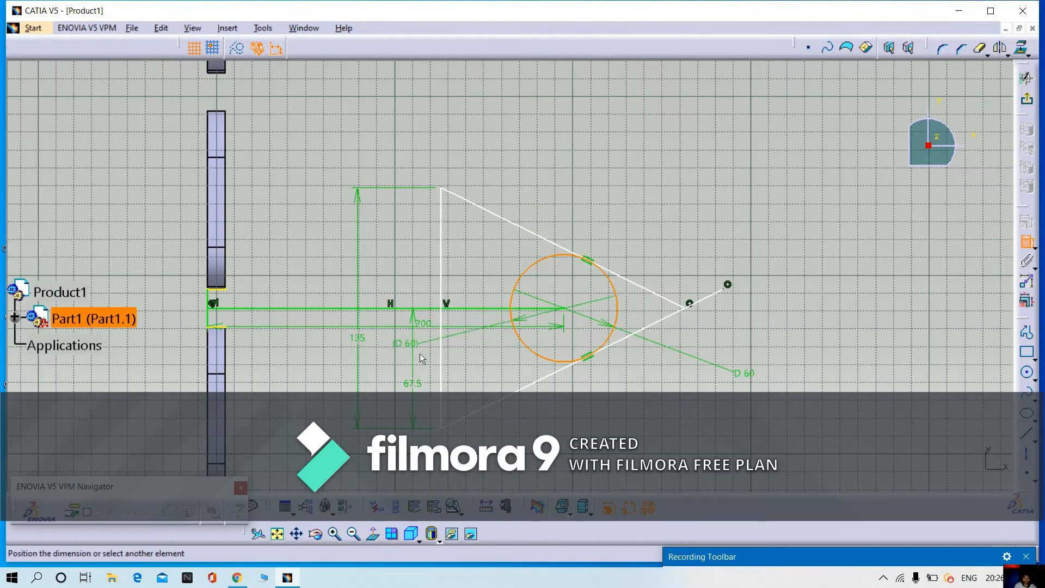
left_click(442, 356)
right_click(491, 158)
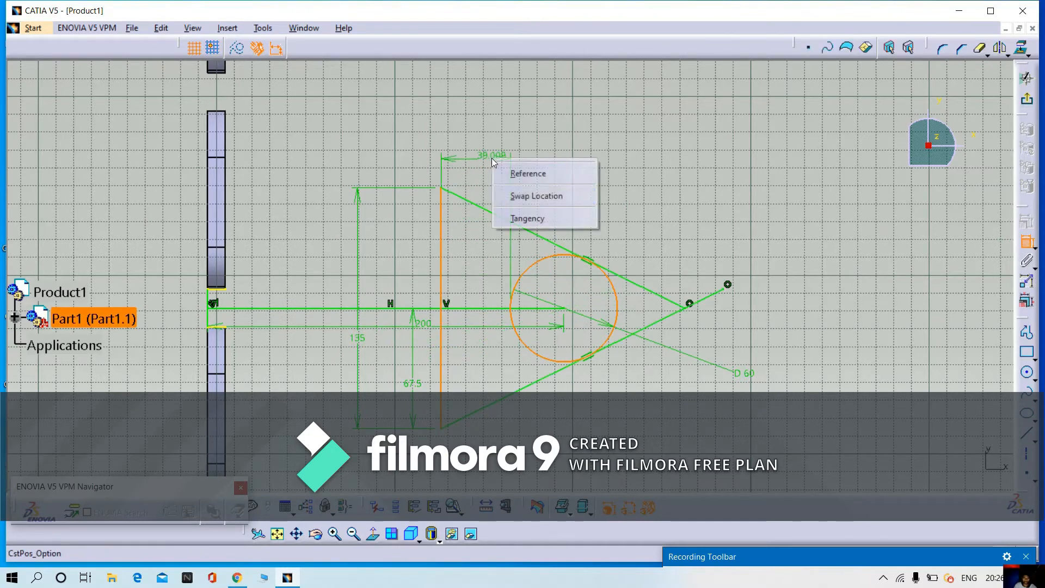
left_click(520, 216)
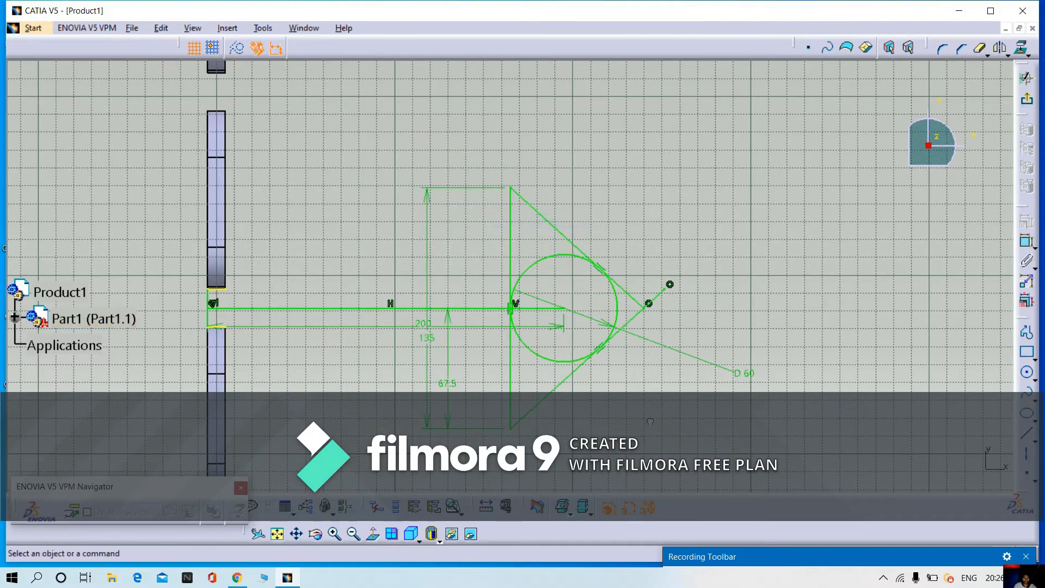
Step: Try a circle about 31.4 mm in diameter centred where the slanted sides meet, dimension its diameter, and undo both
middle_click_drag(647, 419, 633, 368)
mouse_move(755, 406)
middle_mouse_down()
mouse_move(704, 408)
mouse_move(651, 362)
middle_mouse_up()
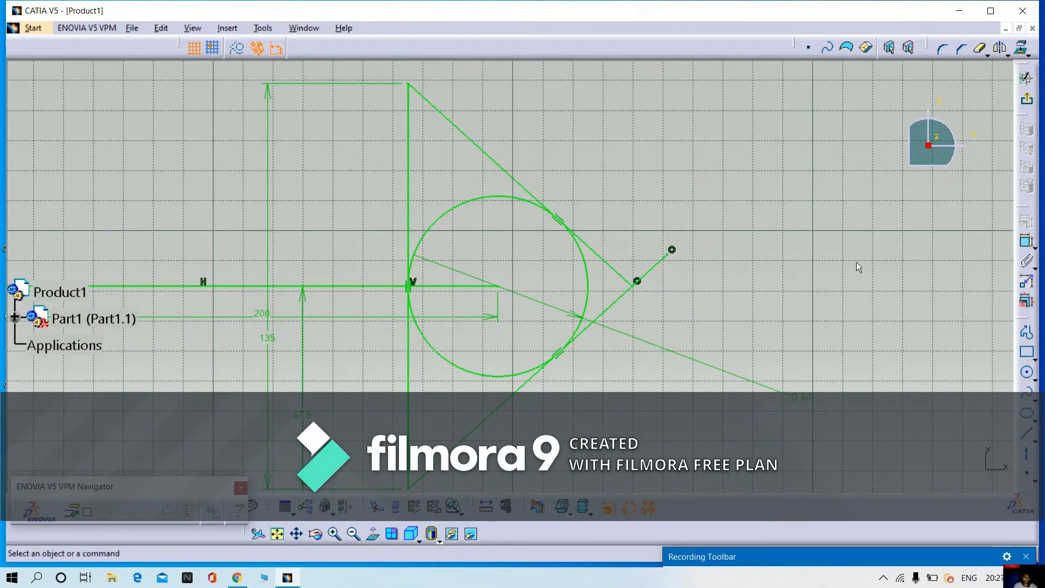
mouse_move(786, 302)
middle_mouse_down()
mouse_move(789, 317)
mouse_move(775, 271)
middle_mouse_up()
left_click(1026, 373)
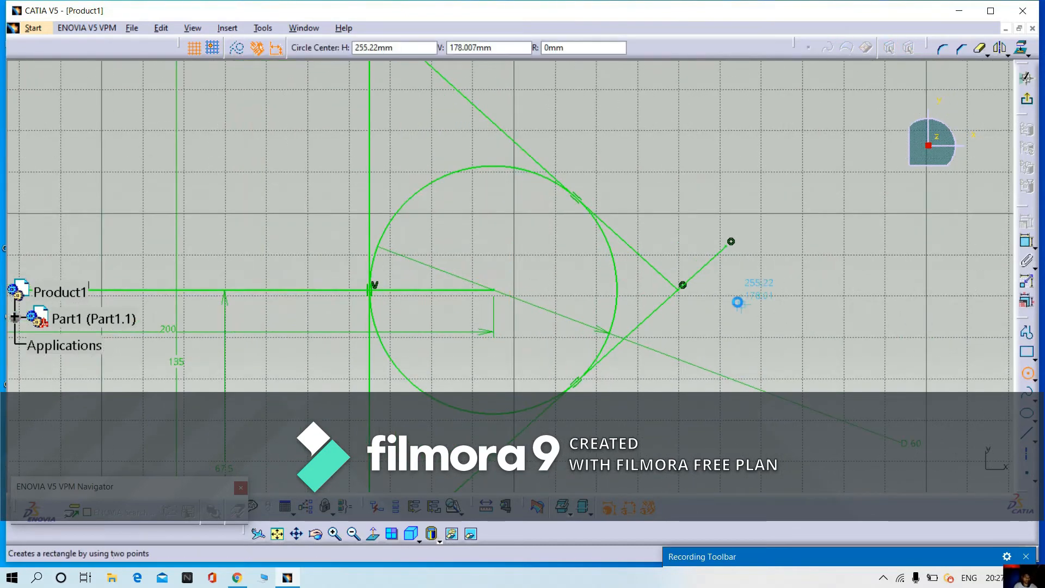
left_click(684, 293)
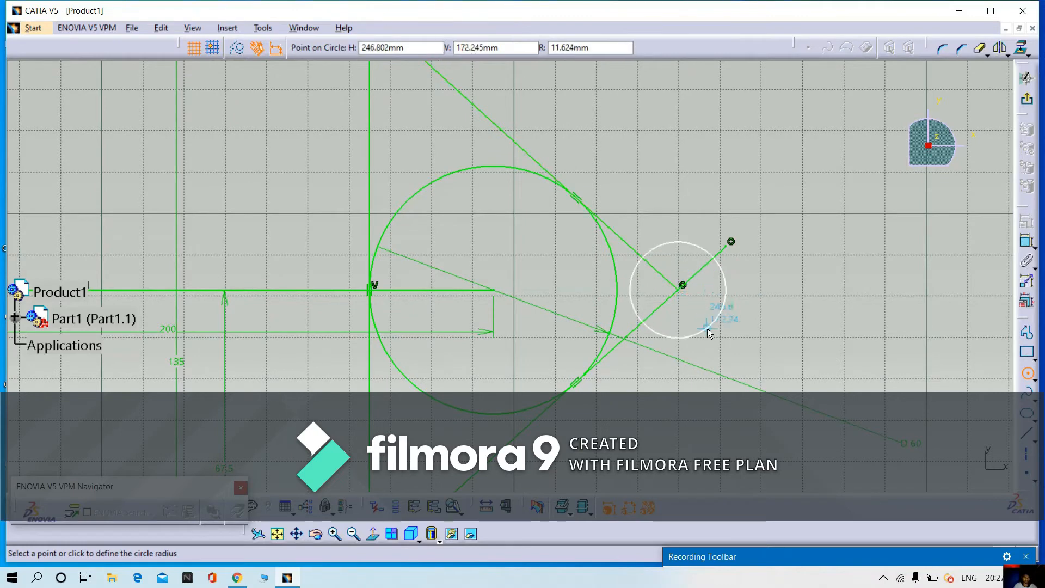
left_click(716, 347)
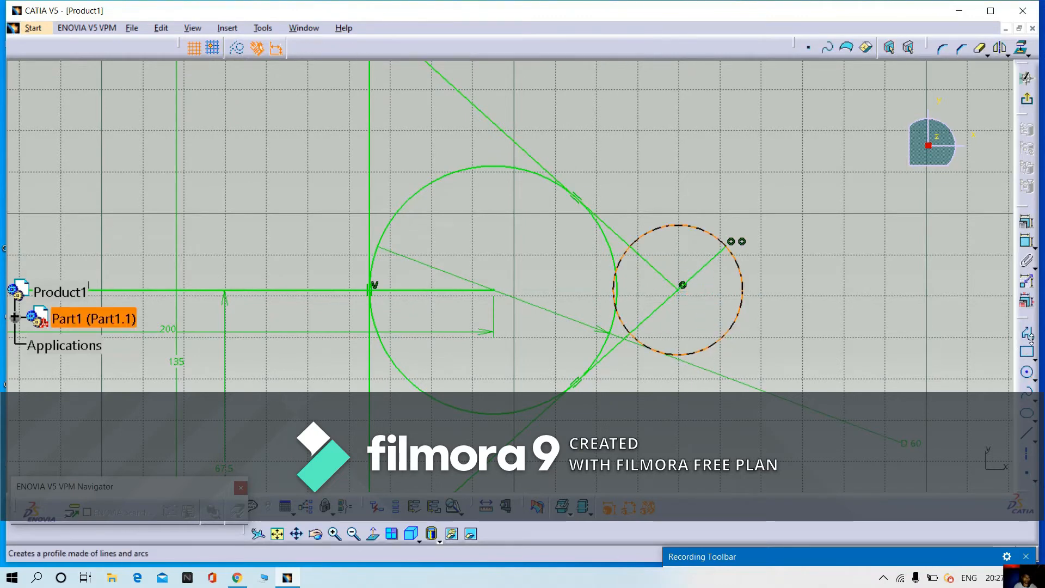
left_click(1026, 242)
left_click(724, 334)
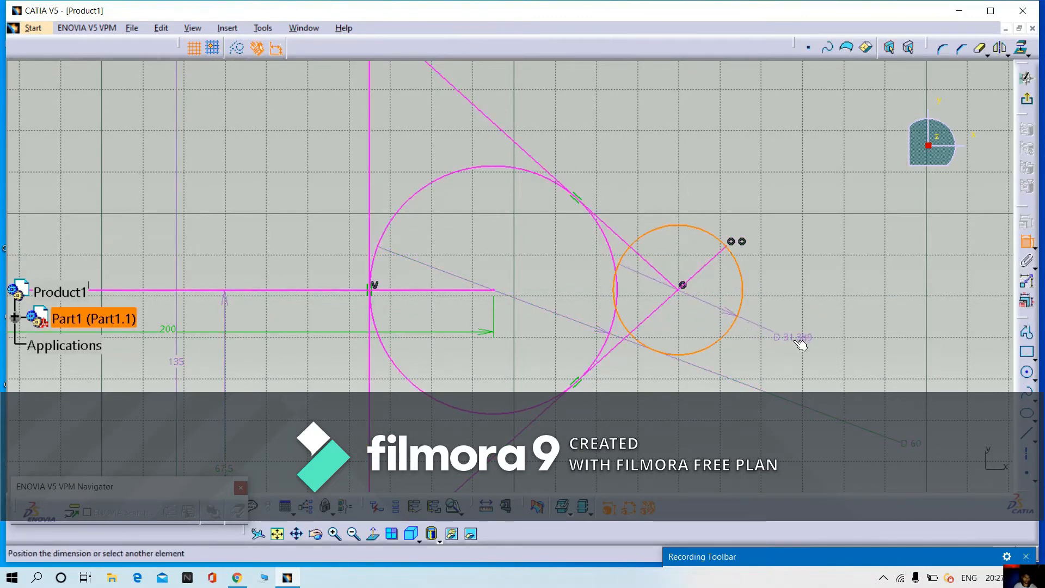
left_click(801, 344)
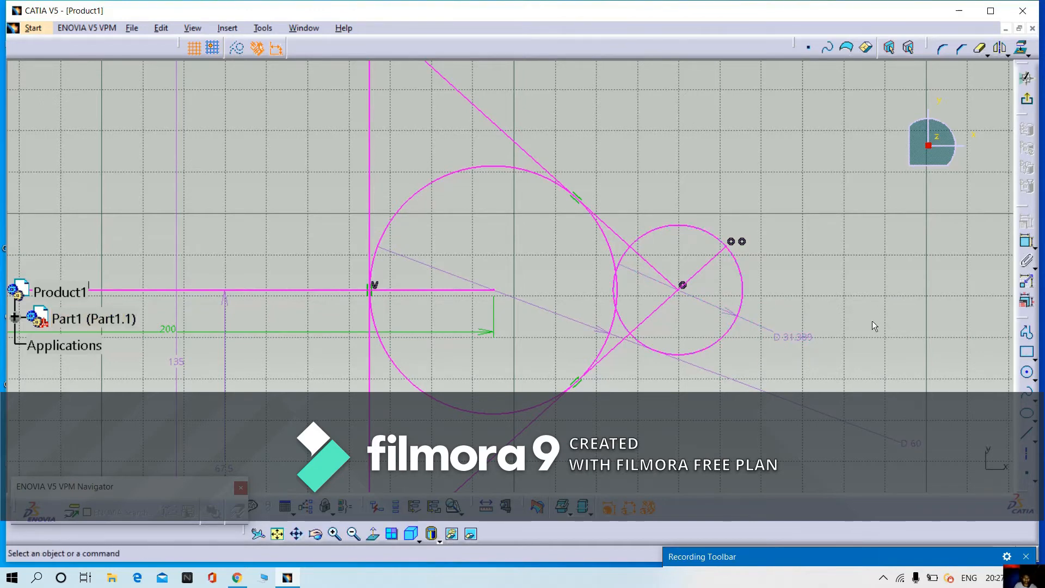
key("ctrl+z")
key("ctrl+z")
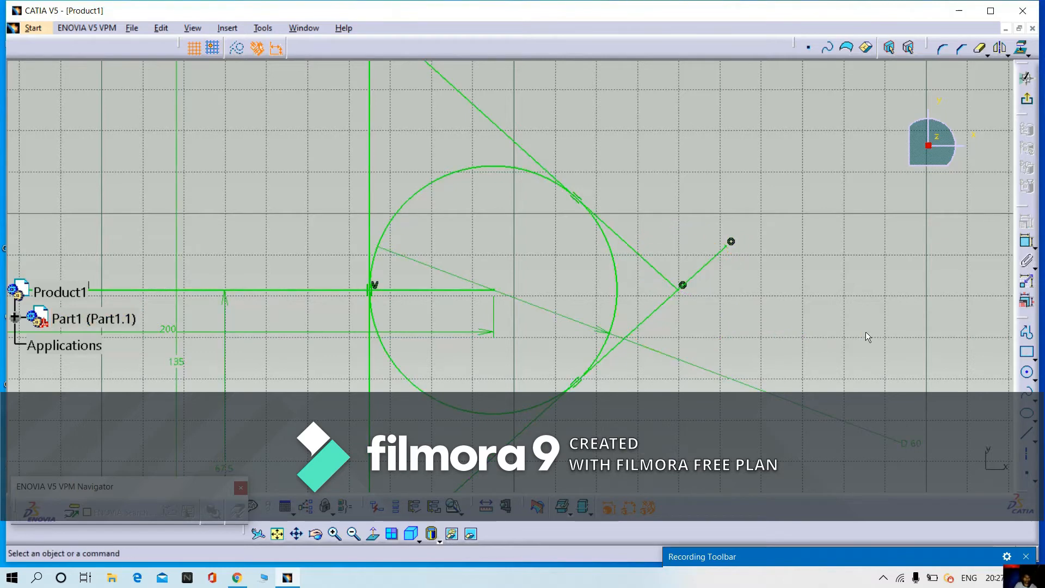
Step: Draw a small circle centred where the two slanted sides meet, keeping its edge clear of the lower side's protruding end
left_click(1026, 378)
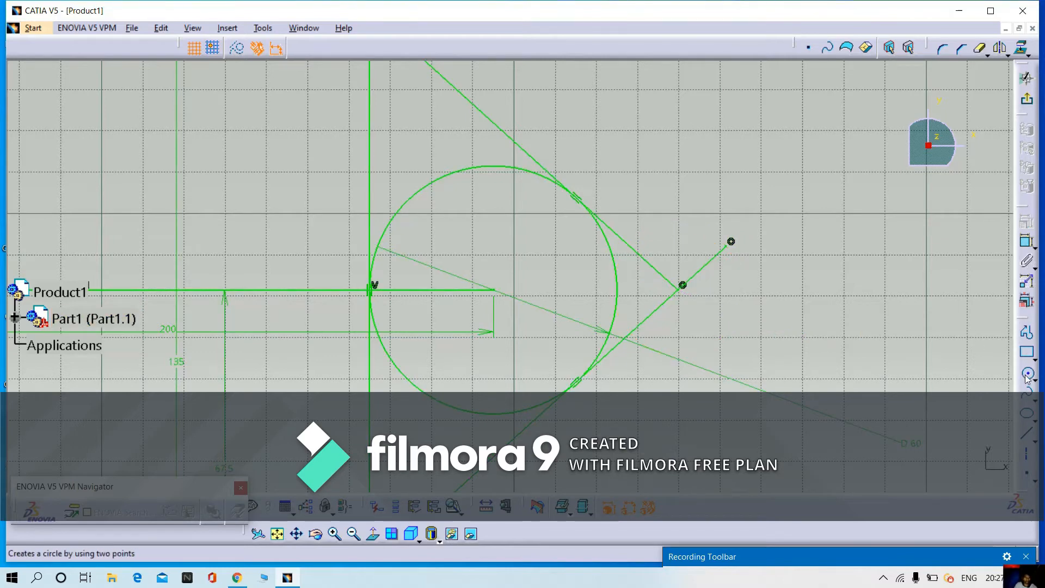
left_click(683, 285)
left_click(700, 323)
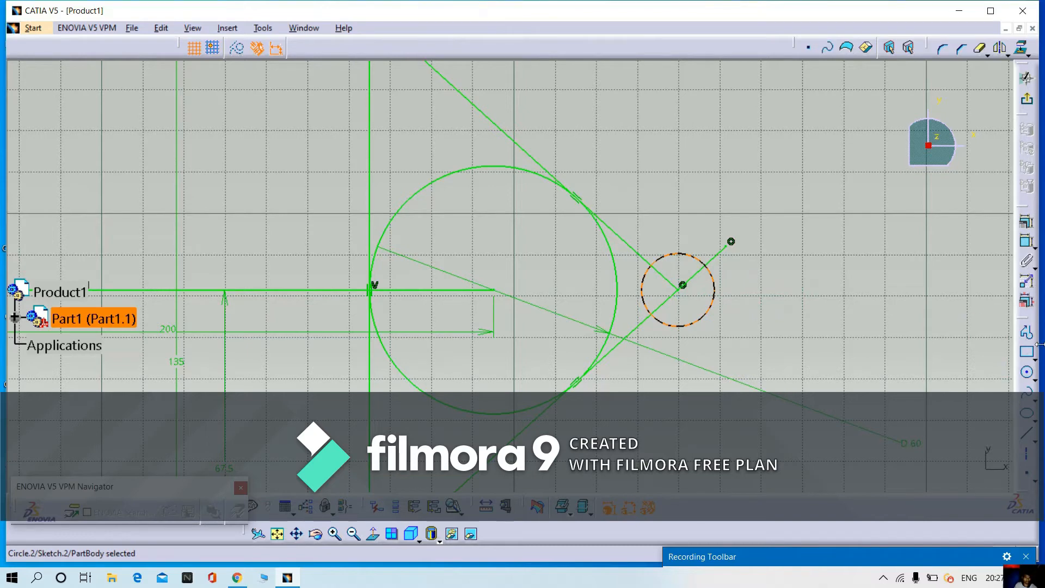
Step: Draw a smaller concentric circle inside the one where the two slanted sides meet and set its diameter to 16 mm
left_click(1033, 372)
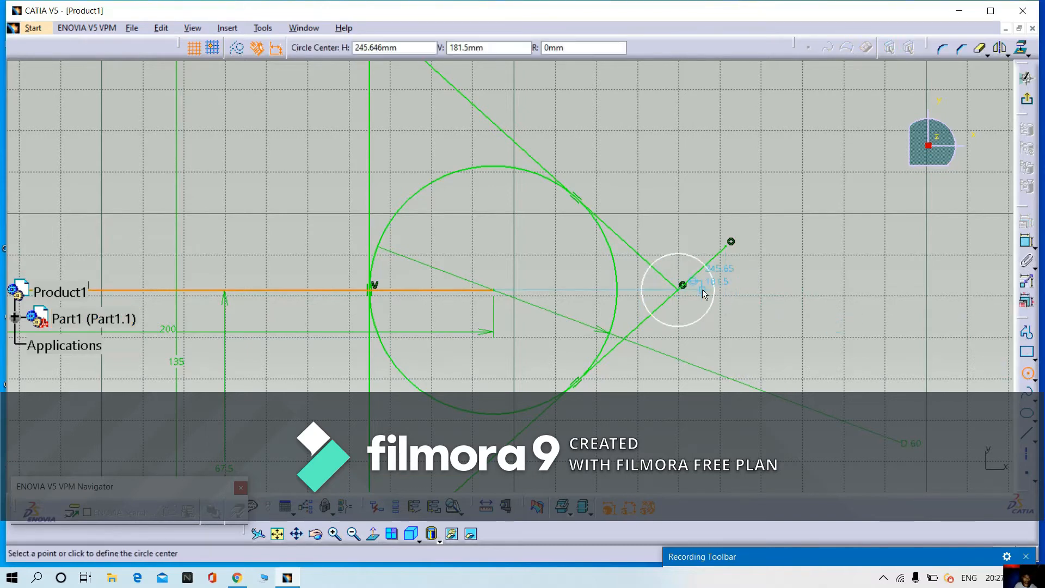
left_click(680, 289)
left_click(695, 278)
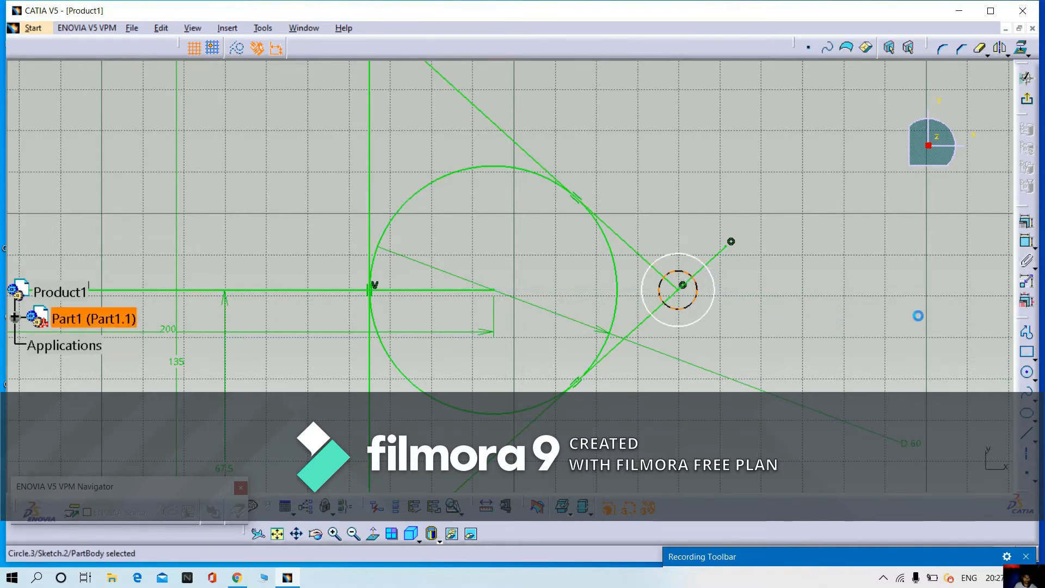
left_click(1027, 241)
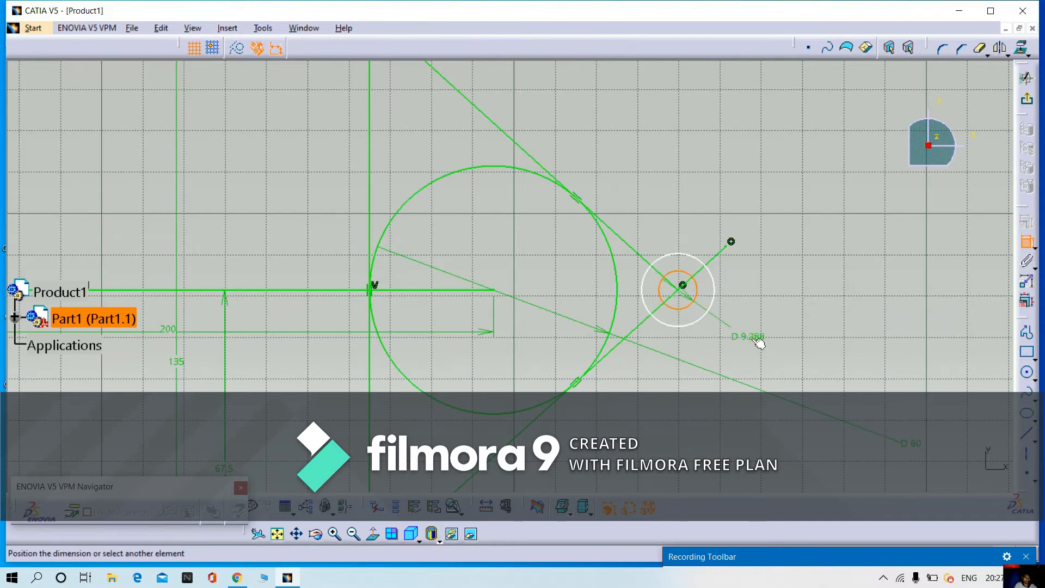
left_click(767, 344)
double_click(767, 336)
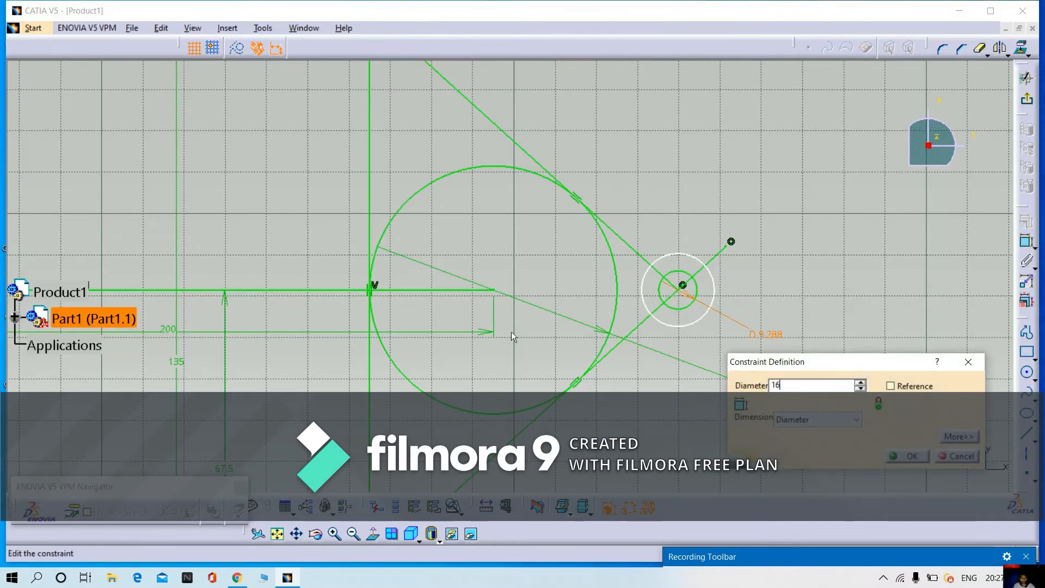
key("Return")
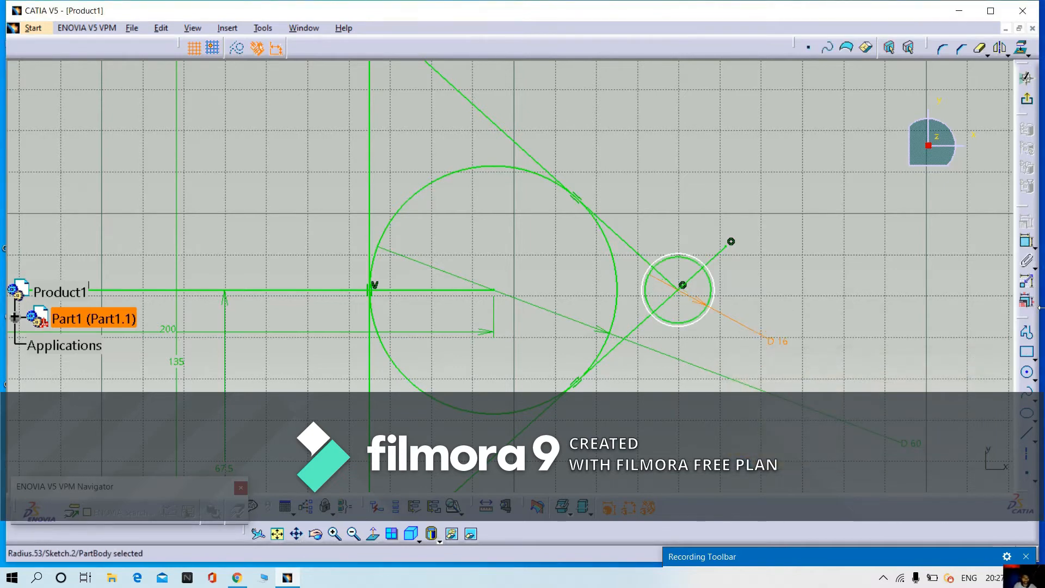
Step: Dimension the outer circle where the slanted sides meet and set its diameter to 30 mm
left_click(1027, 241)
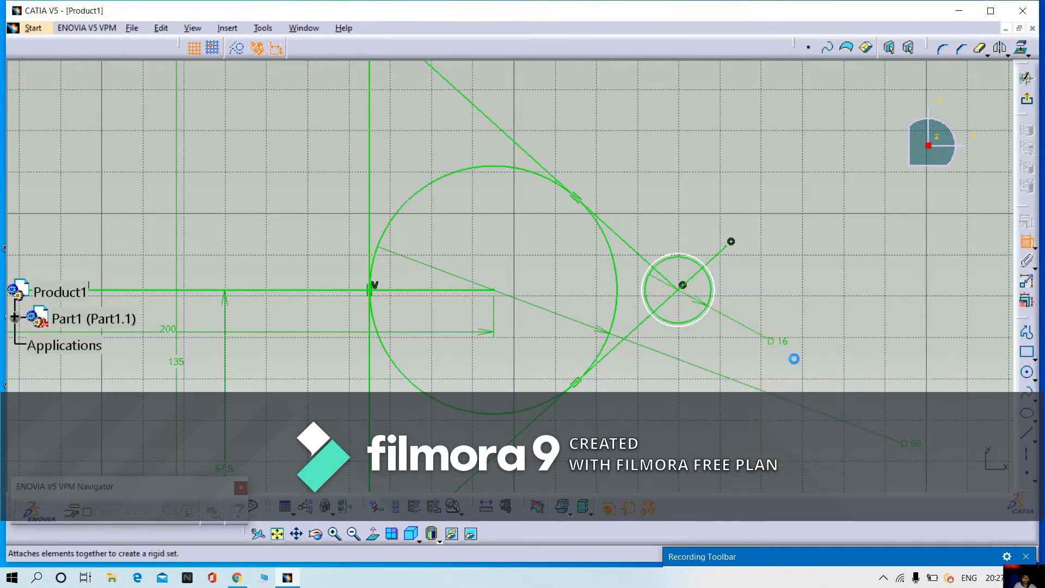
left_click(699, 325)
left_click(728, 342)
left_click(729, 342)
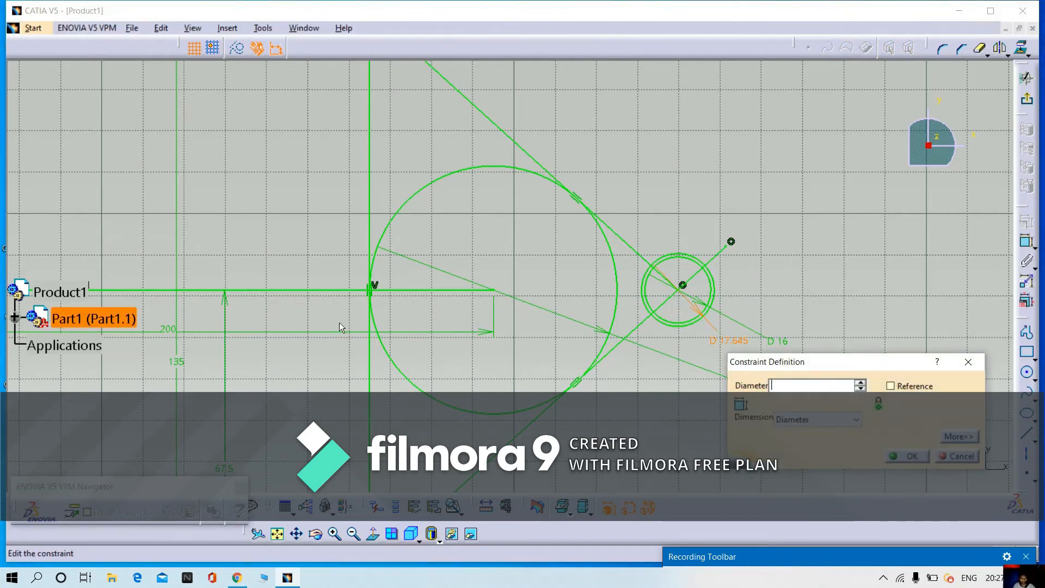
key("Return")
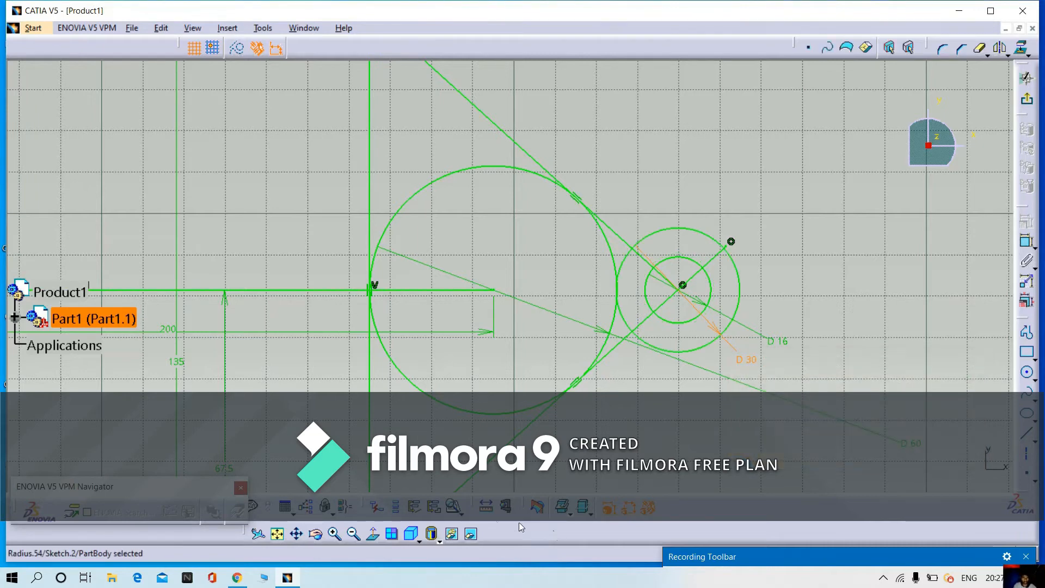
Step: Draw a circle centred on the triangle's upper vertex and set its diameter to 30 mm
middle_click_drag(523, 326, 673, 452)
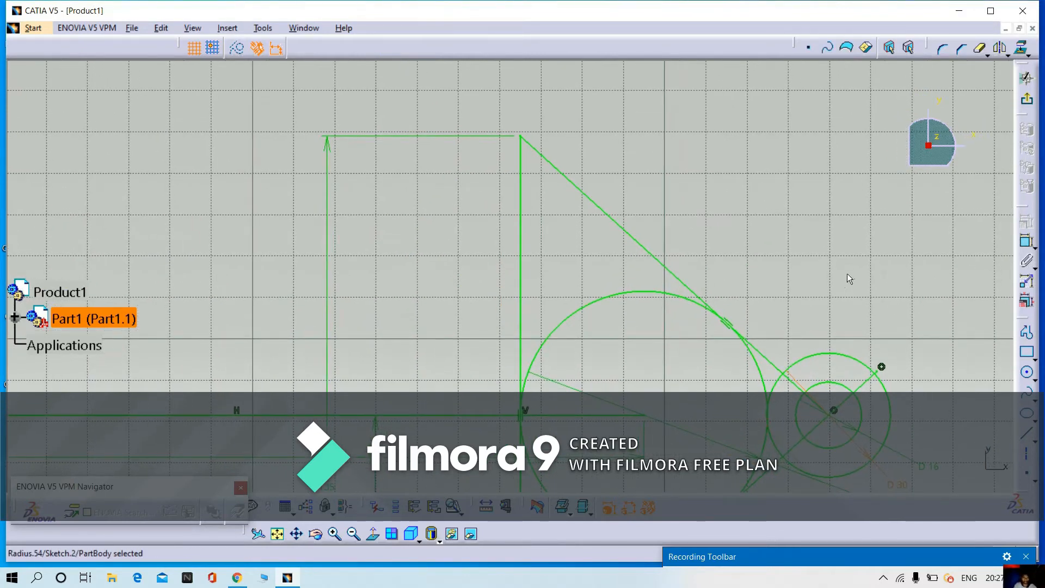
left_click(1027, 372)
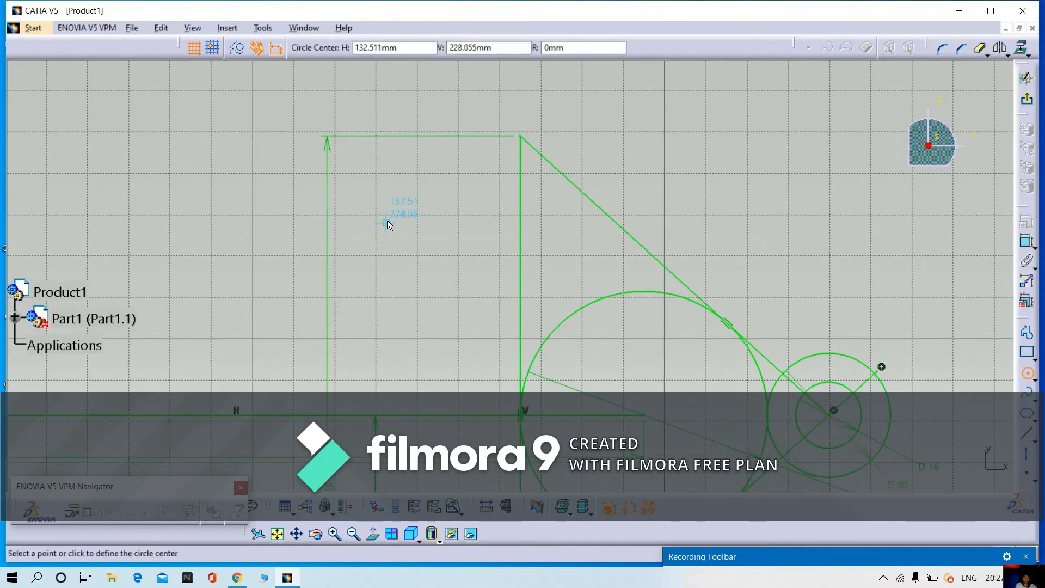
left_click(523, 136)
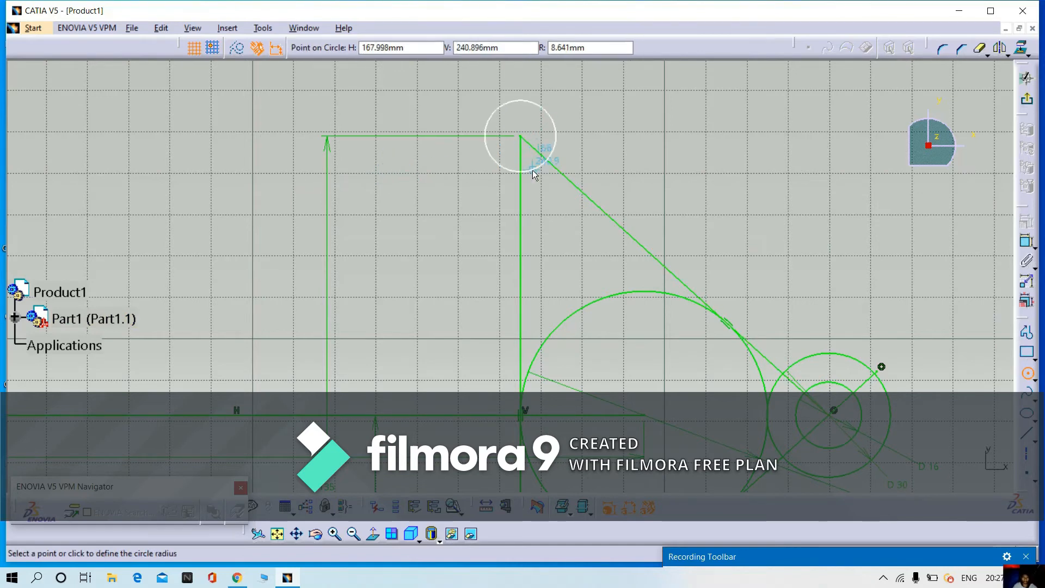
left_click(540, 177)
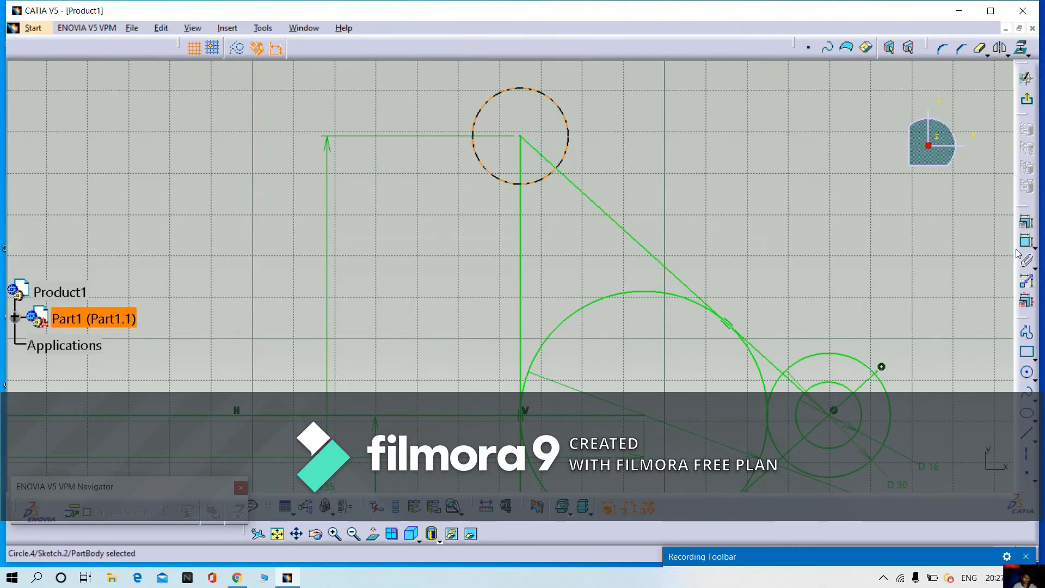
left_click(1027, 222)
double_click(627, 164)
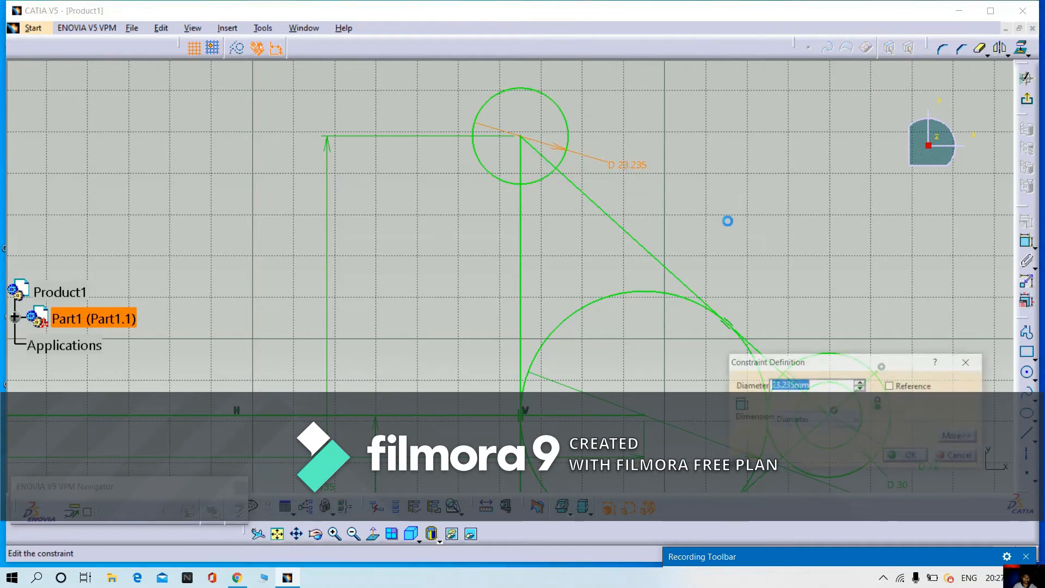
type("30")
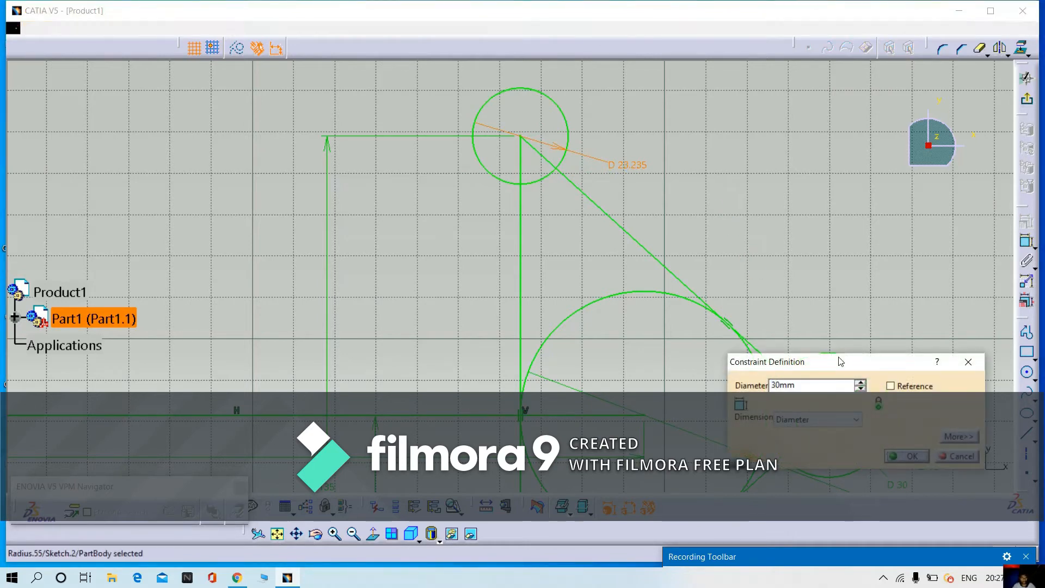
key("Return")
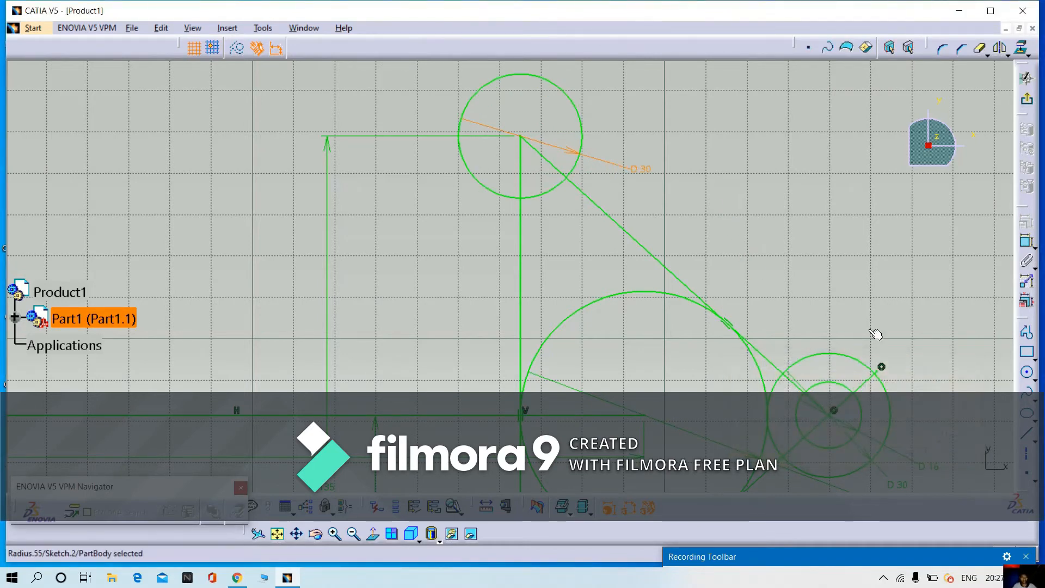
Step: Add a concentric inner circle at the triangle's upper vertex with a diameter of 16 mm
left_click(1027, 372)
left_click(523, 136)
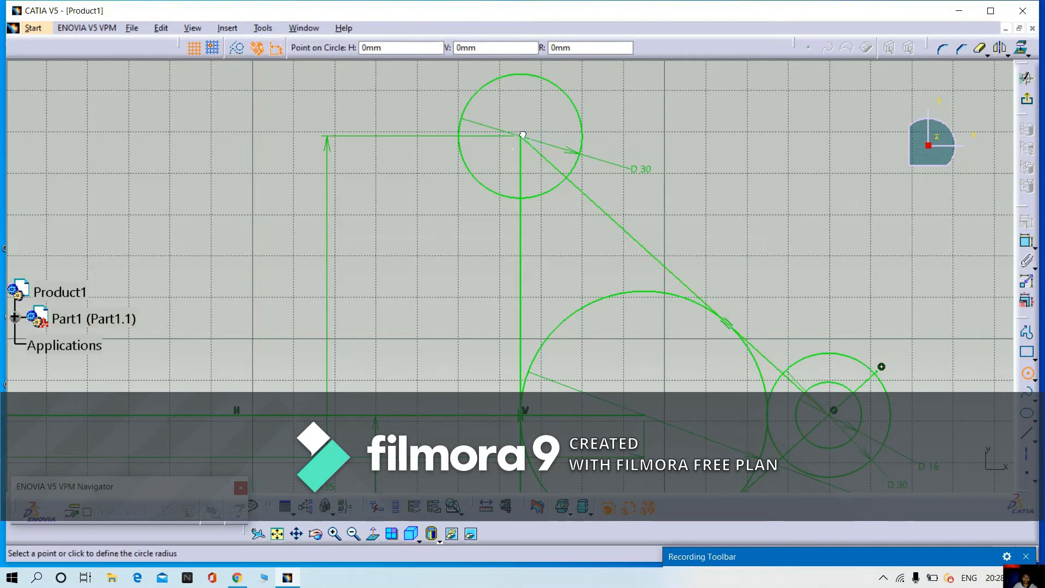
left_click(536, 163)
left_click(1027, 245)
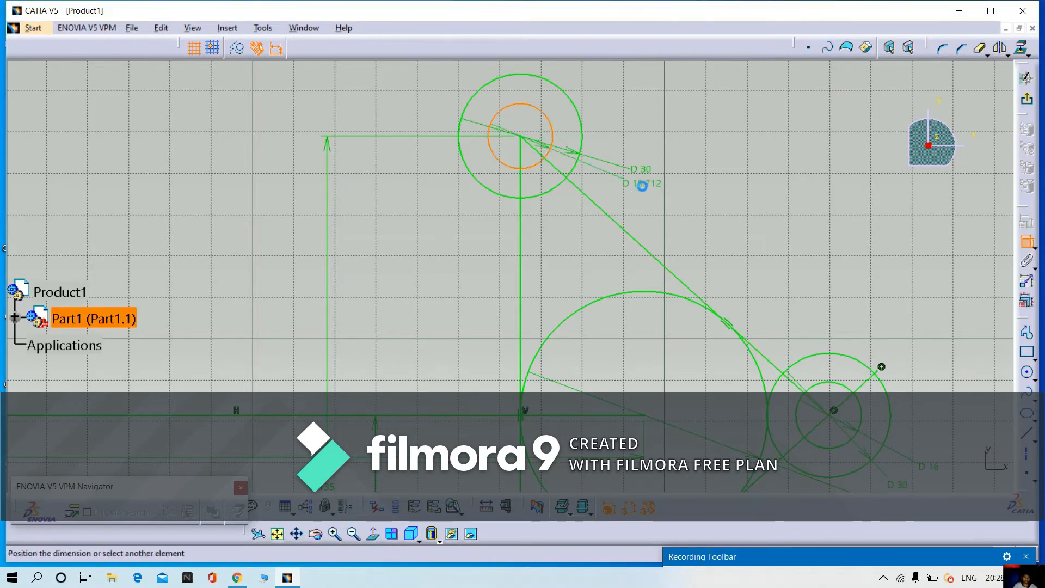
left_click(673, 145)
double_click(674, 142)
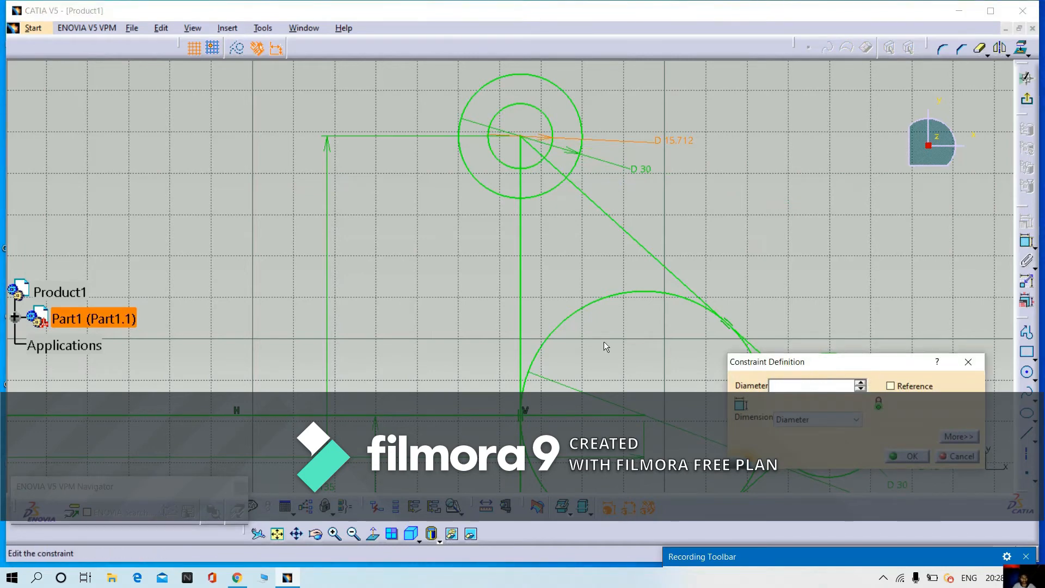
type("16mm")
key("Return")
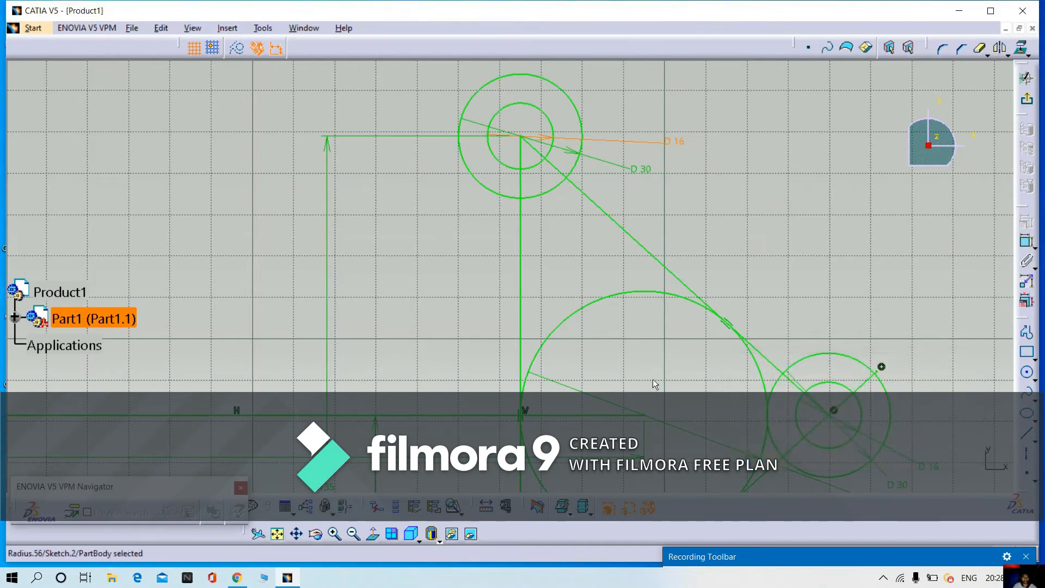
Step: Draw a circle centred on the triangle's lower vertex and set its diameter to 30 mm
mouse_move(652, 379)
middle_mouse_down()
mouse_move(599, 148)
mouse_move(611, 125)
middle_mouse_up()
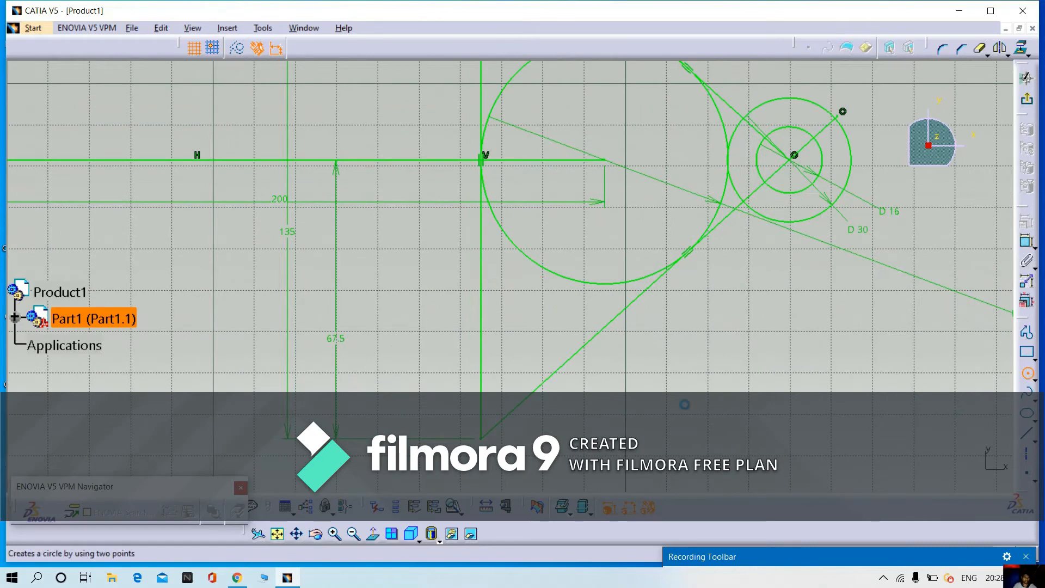
left_click(1027, 373)
left_click(481, 438)
left_click(509, 411)
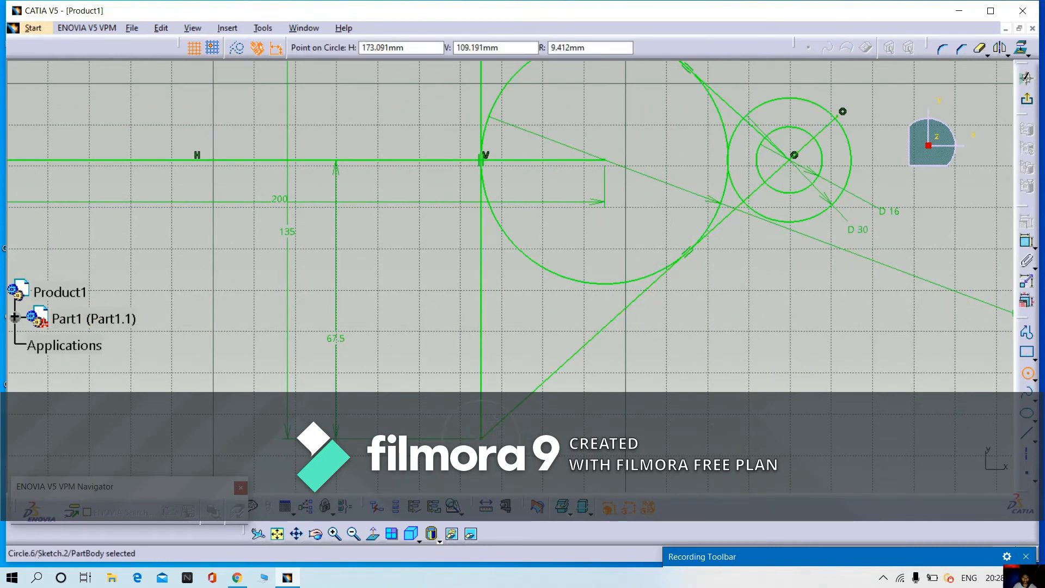
left_click(1027, 241)
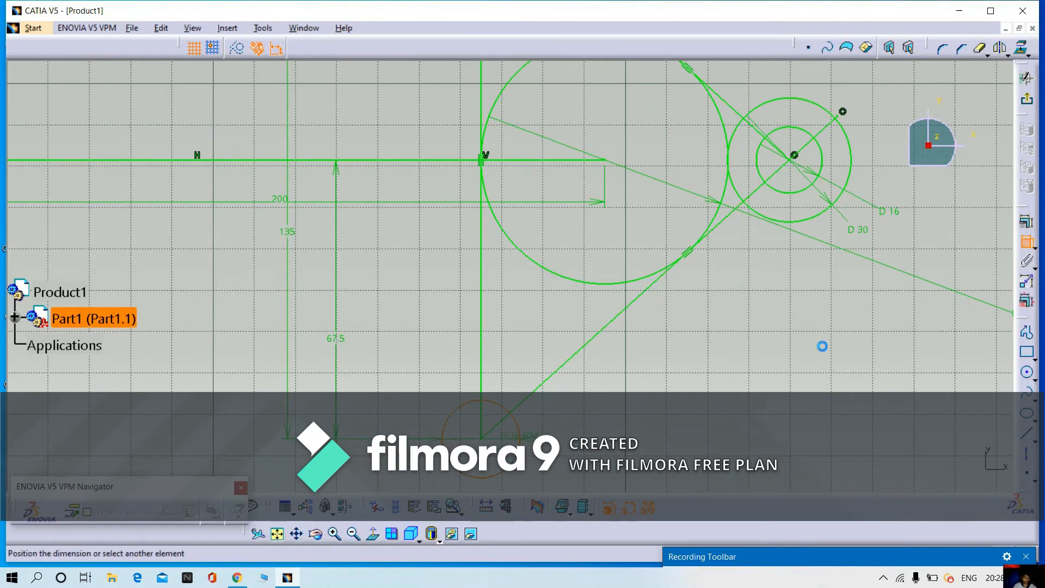
left_click(655, 438)
double_click(648, 421)
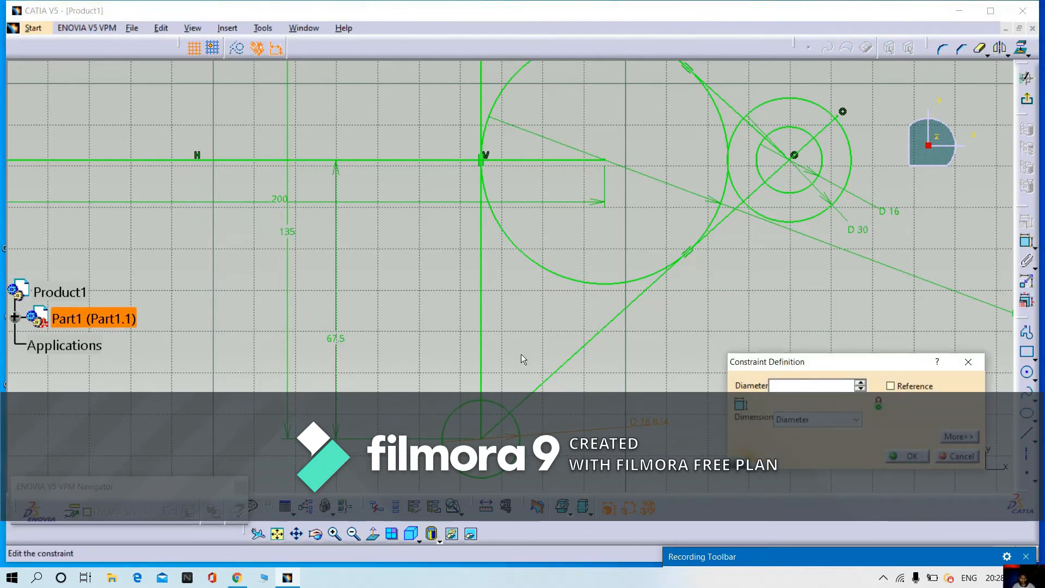
type("30mm")
key("Return")
Step: Add a concentric inner circle at the triangle's lower vertex with a diameter of 16 mm
middle_click_drag(652, 430, 714, 380)
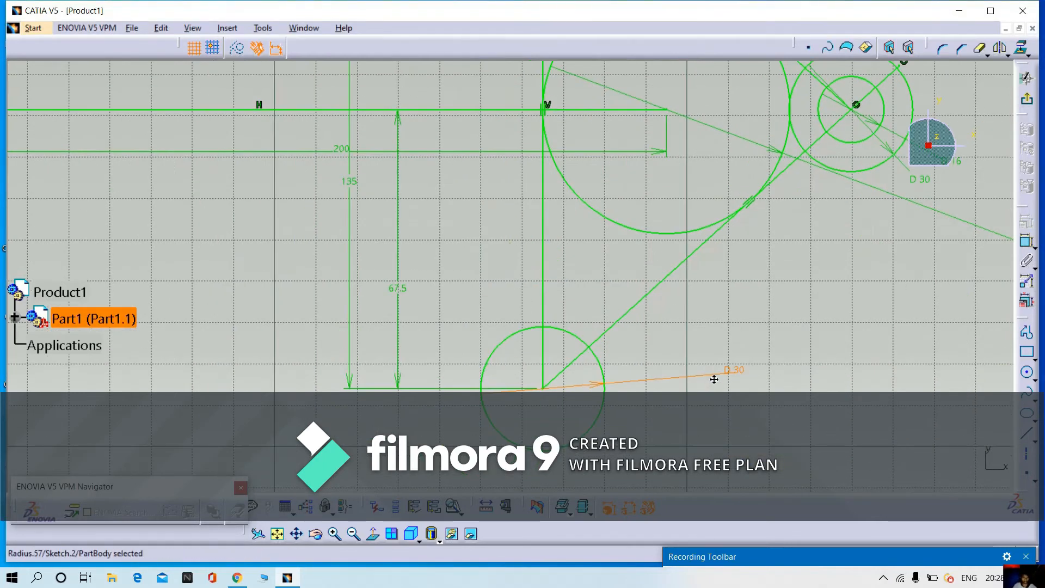
left_click(1027, 372)
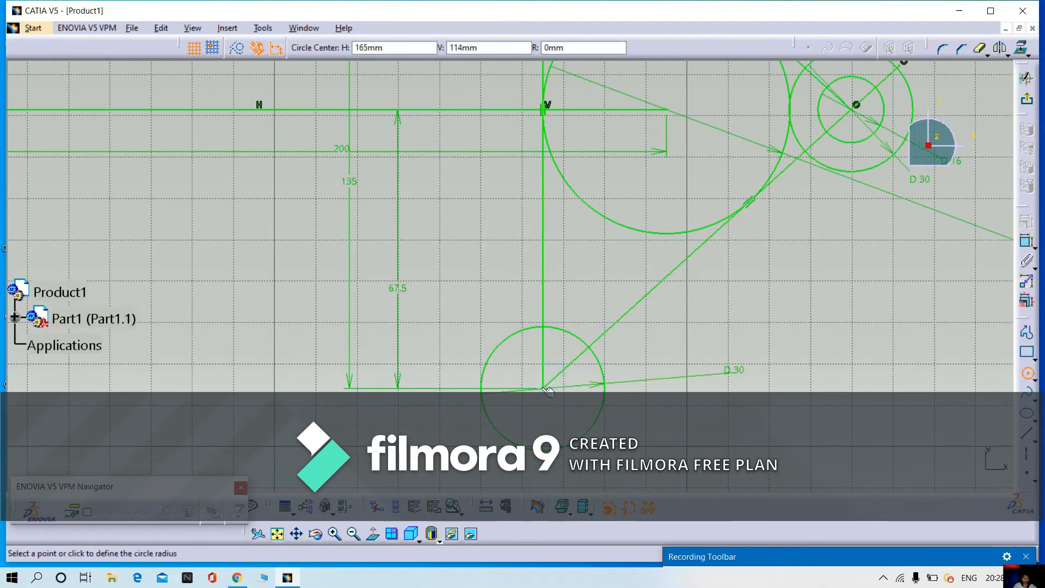
left_click(565, 366)
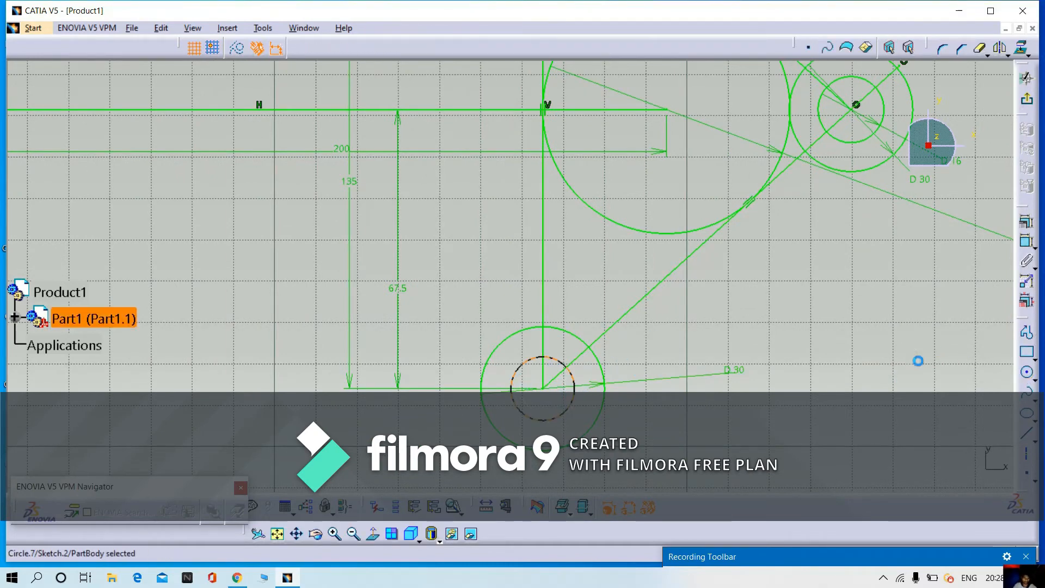
left_click(1026, 242)
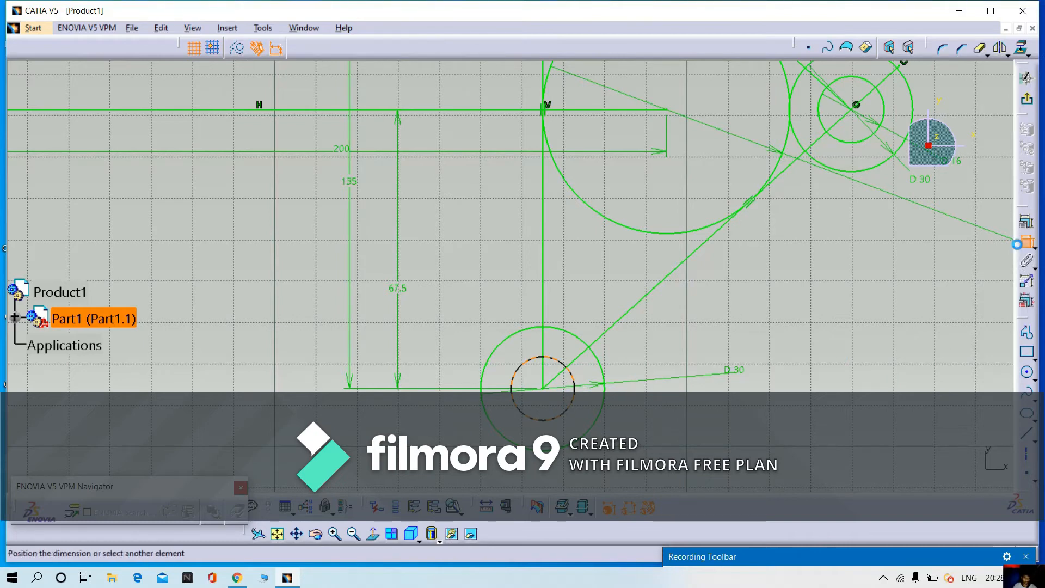
left_click(693, 419)
double_click(692, 418)
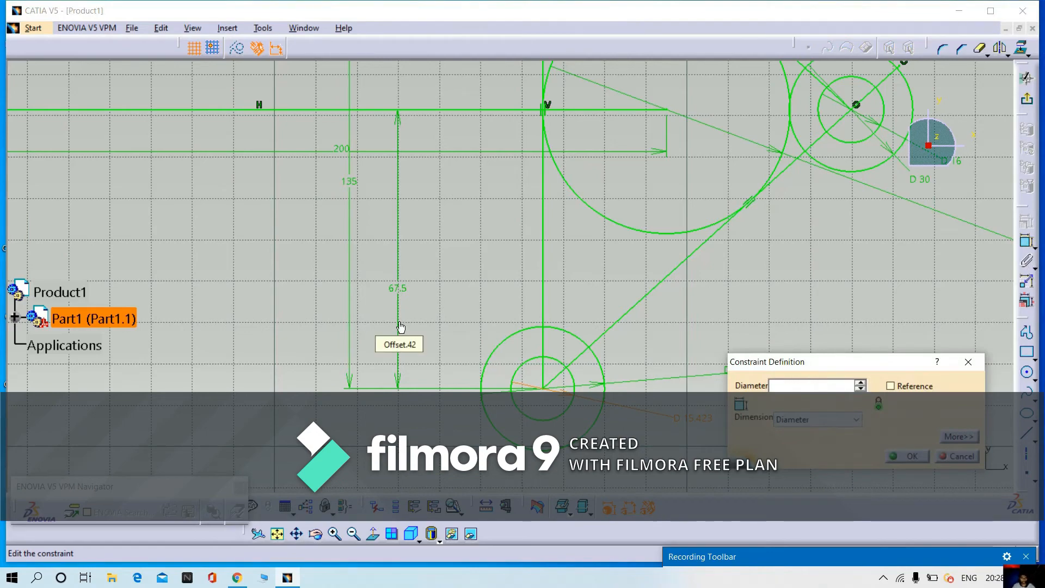
type("16")
key("Return")
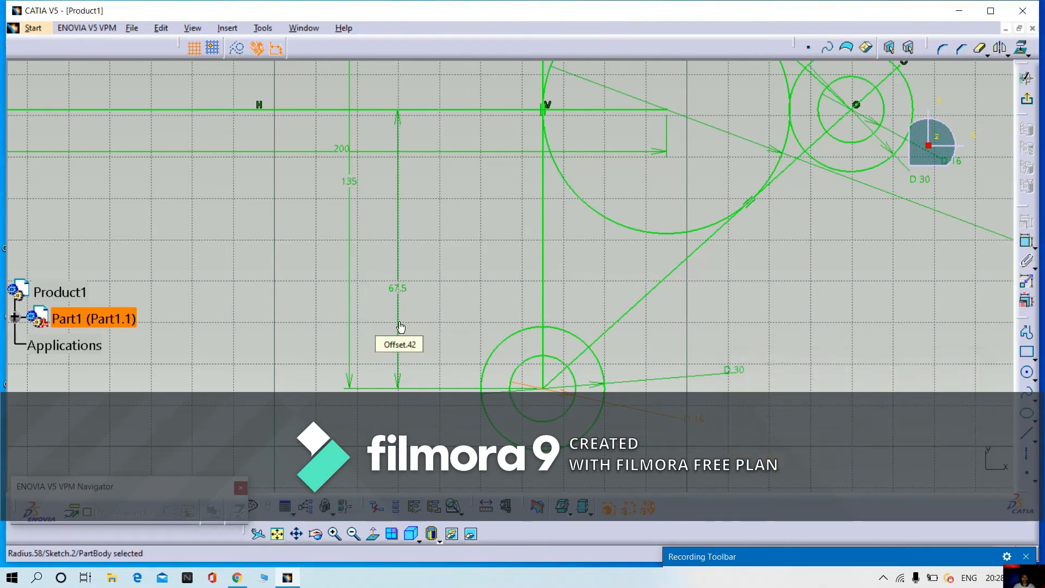
Step: Sketch a line outside the triangle's upper slanted side, from above the upper 30 mm circle to beyond the circles where the slanted sides meet
mouse_move(741, 267)
middle_mouse_down()
mouse_move(733, 317)
mouse_move(682, 429)
mouse_move(684, 415)
mouse_move(637, 457)
middle_mouse_up()
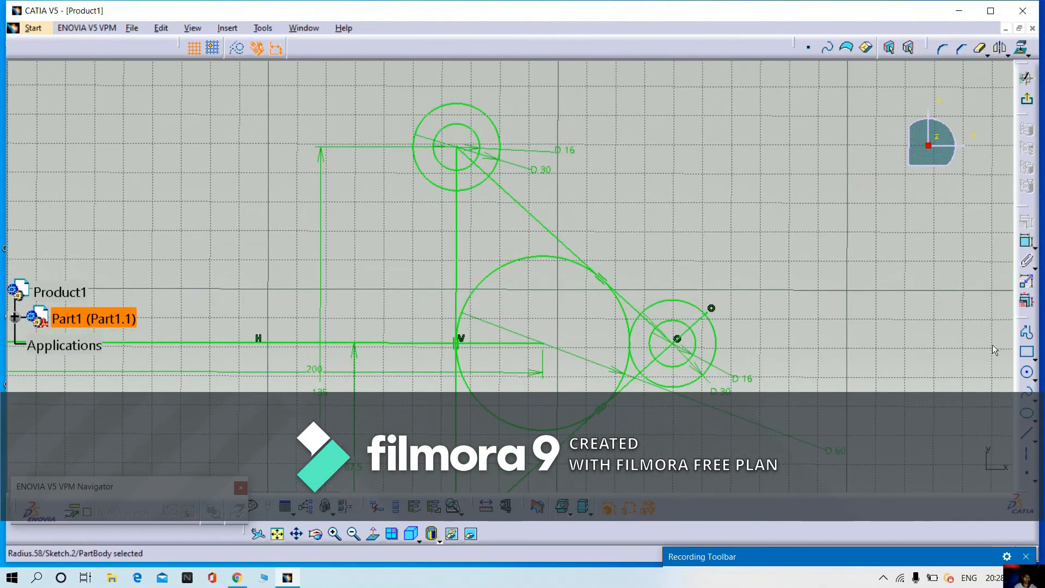
left_click(1030, 335)
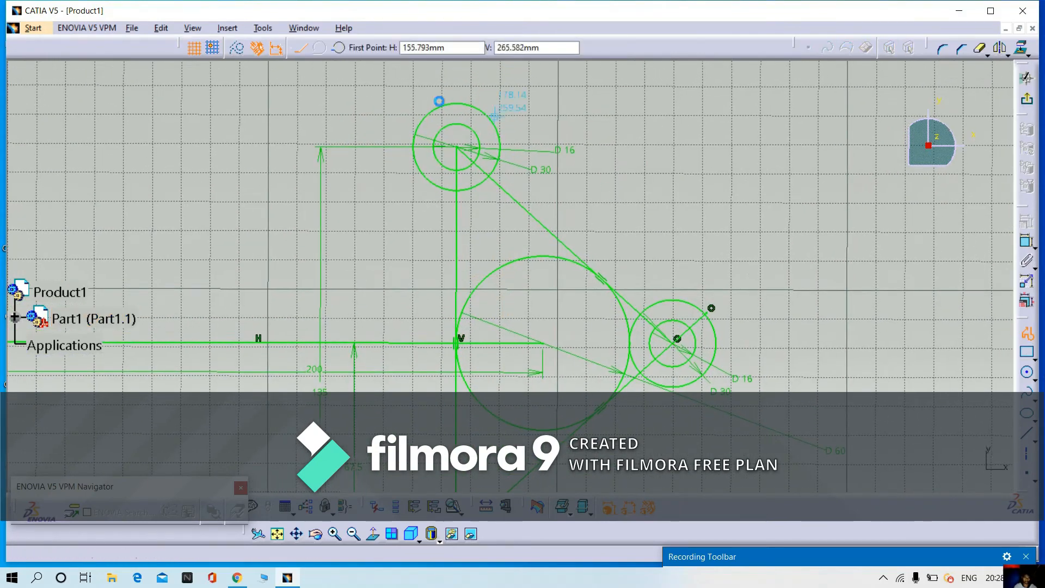
left_click(478, 86)
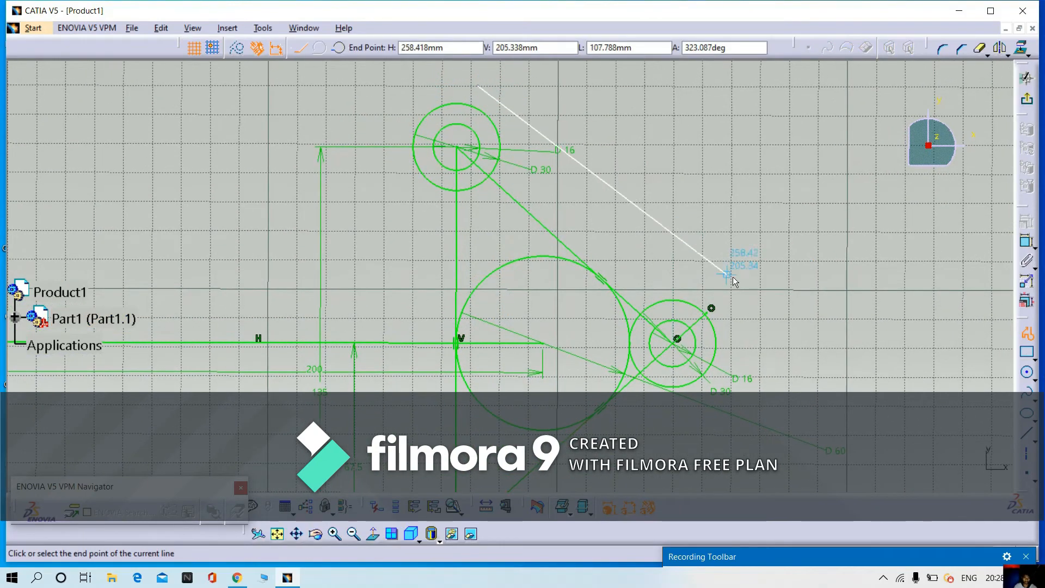
left_click(724, 309)
key("Escape")
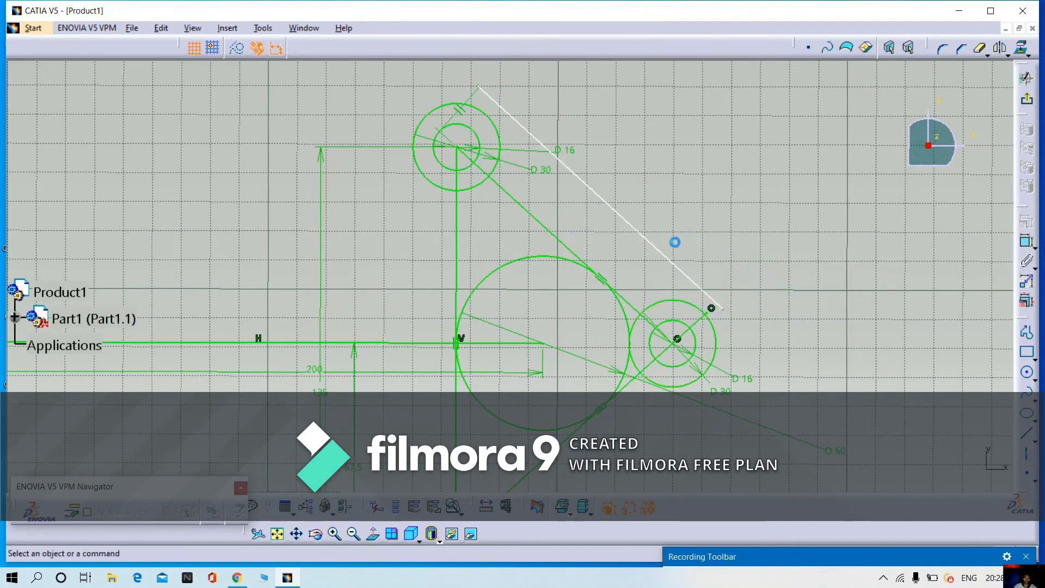
Step: Constrain the line outside the upper slanted side to be tangent to the upper 30 mm circle
left_click(595, 192)
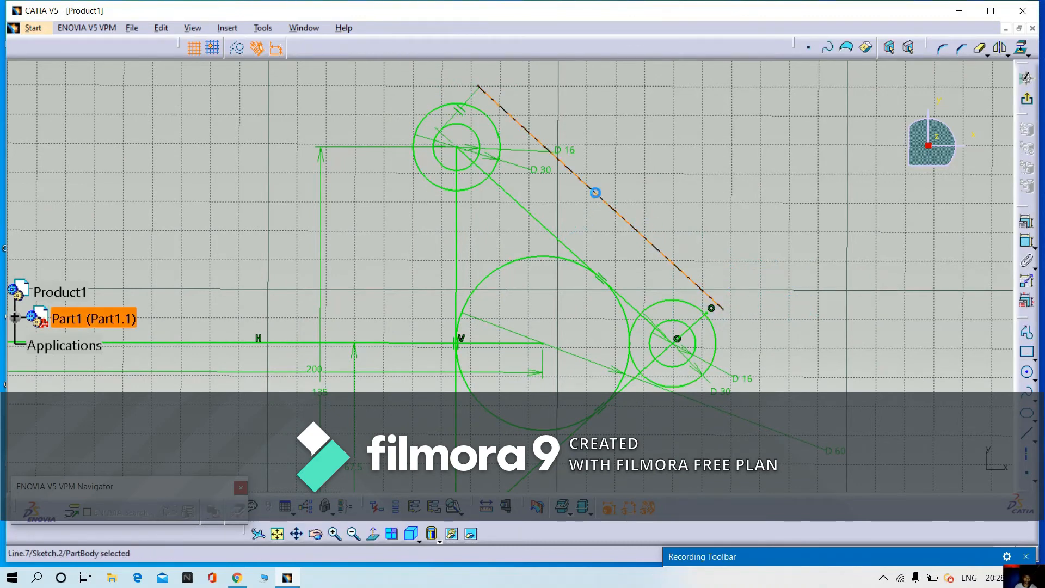
left_click(493, 118, "ctrl")
left_click(1026, 223)
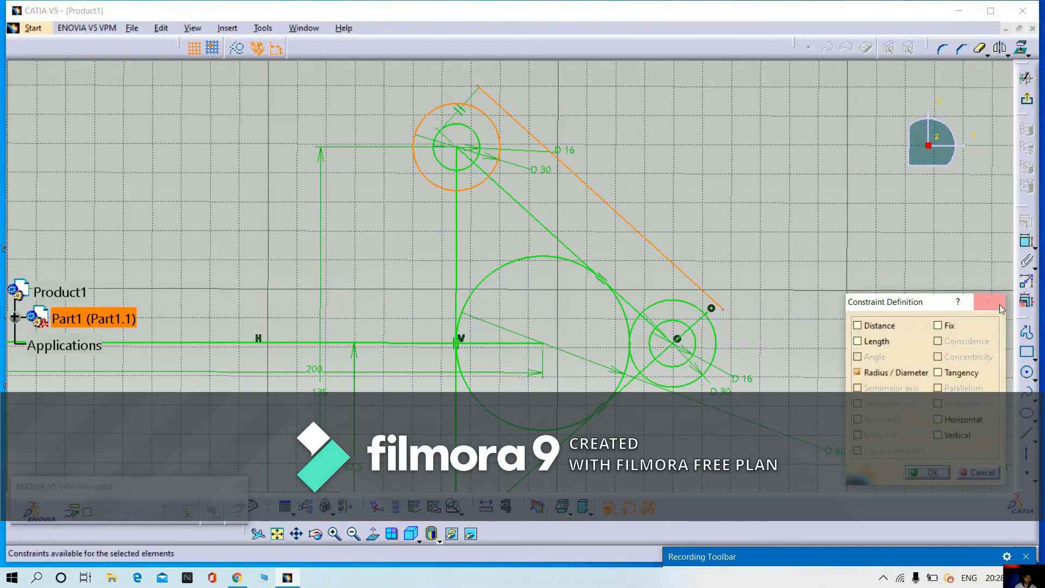
left_click(964, 373)
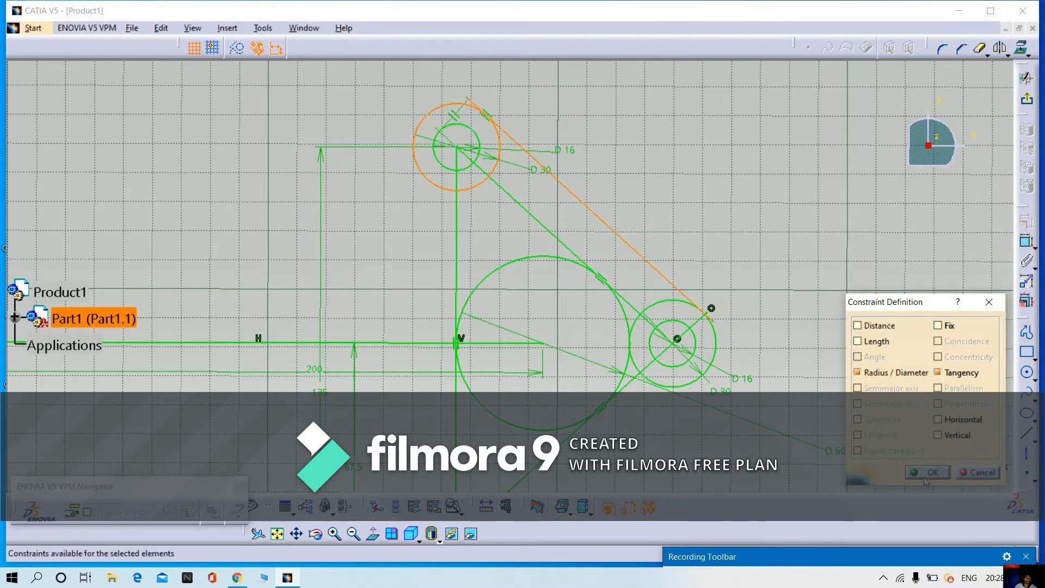
left_click(925, 478)
Step: Sketch a line outside the triangle's lower slanted side, from below the lower 30 mm circle to beyond the circles where the slanted sides meet
middle_click_drag(829, 362, 861, 228)
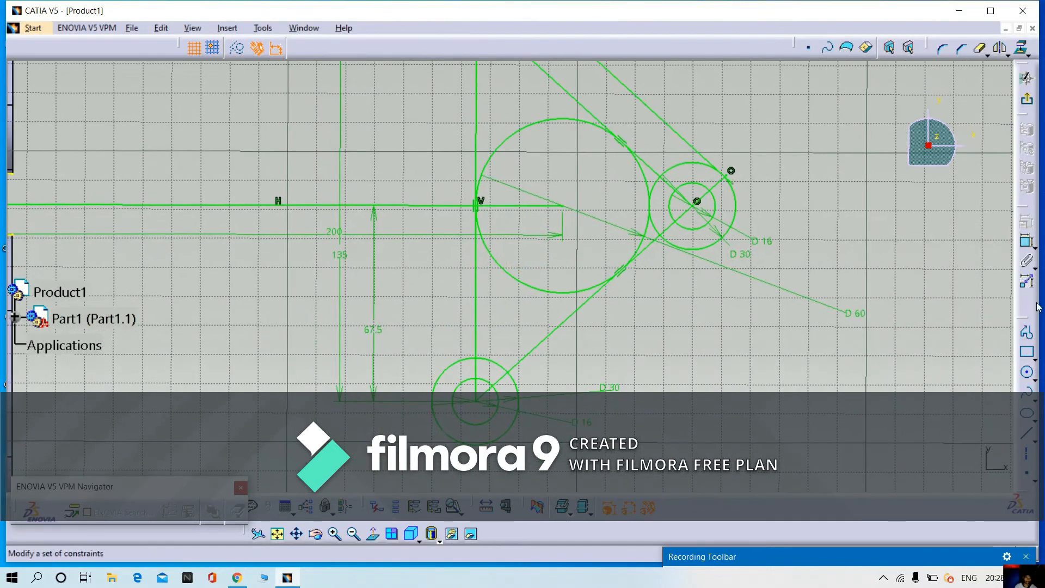
left_click(1027, 332)
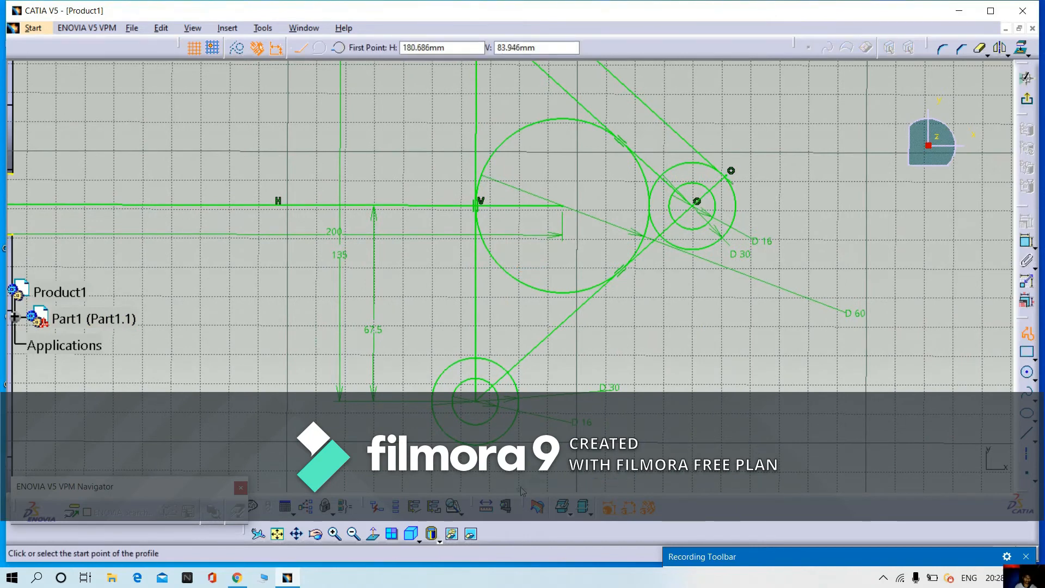
left_click(497, 456)
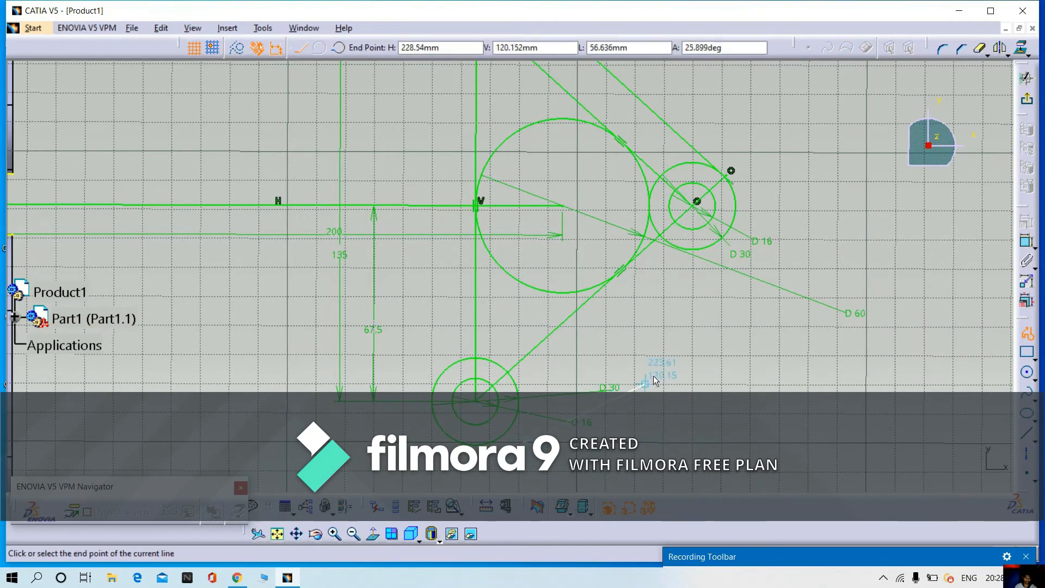
left_click(755, 224)
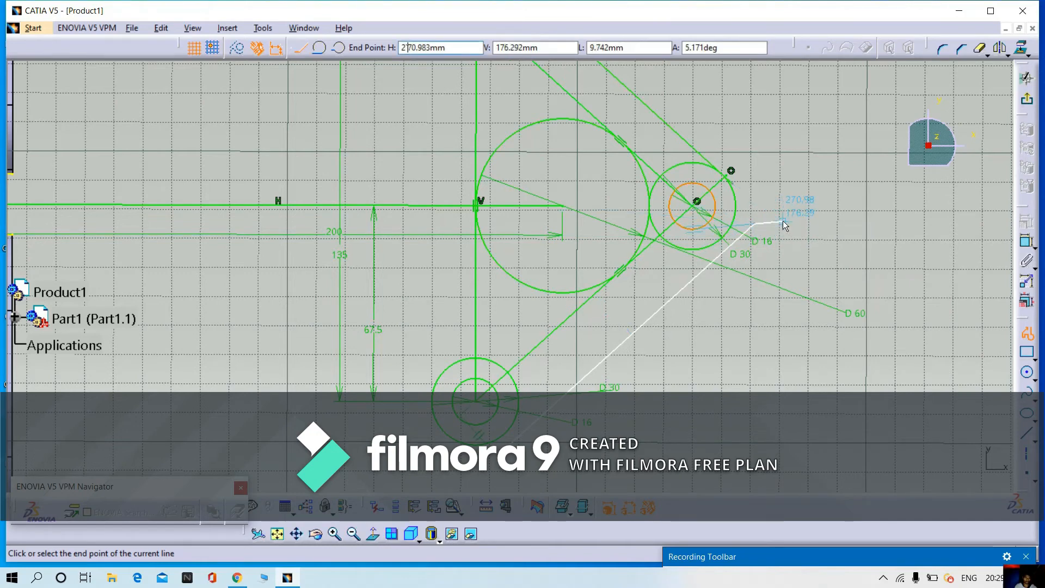
key("Return")
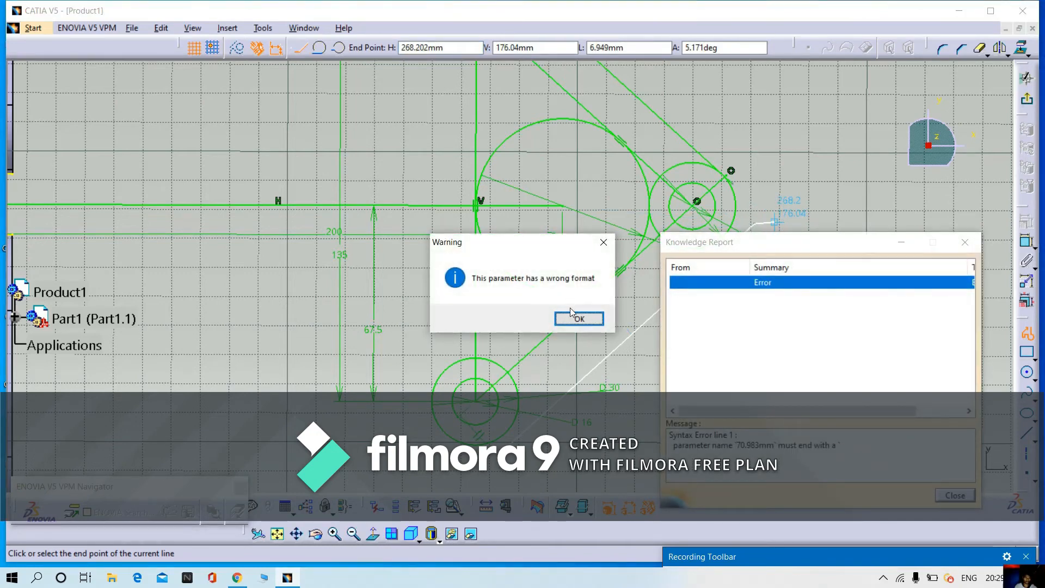
left_click(579, 320)
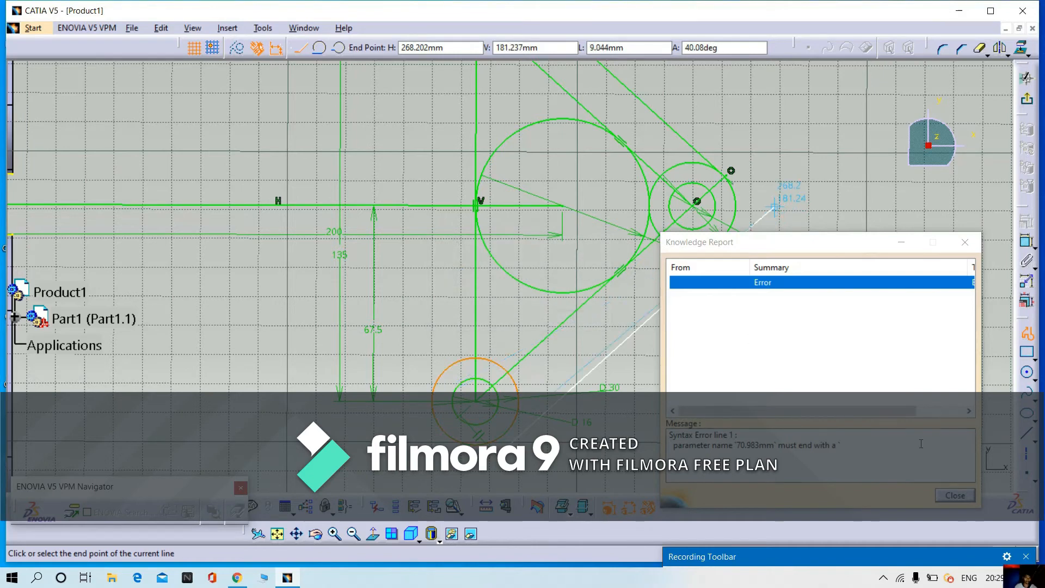
left_click(958, 497)
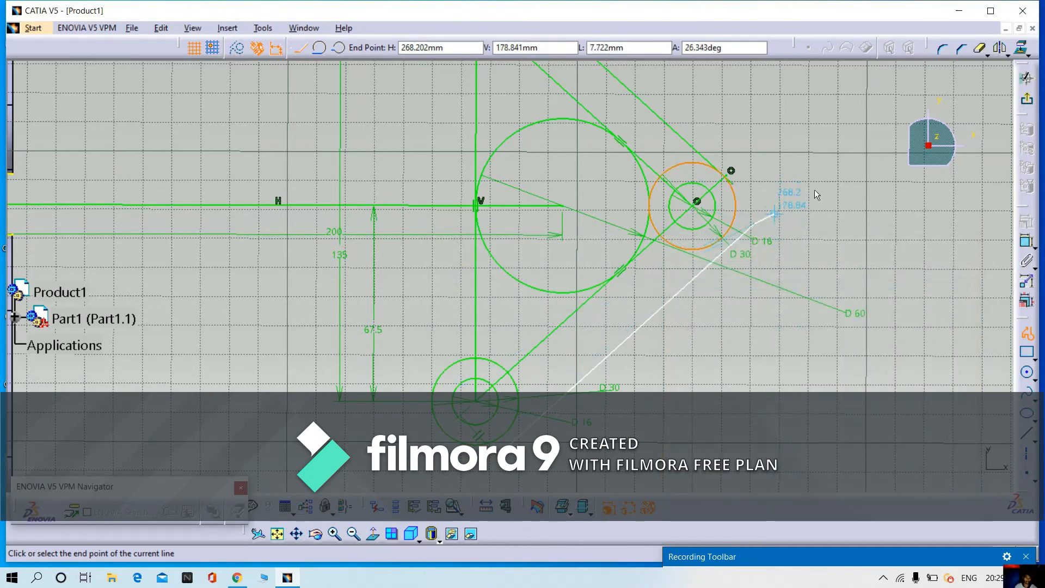
key("Return")
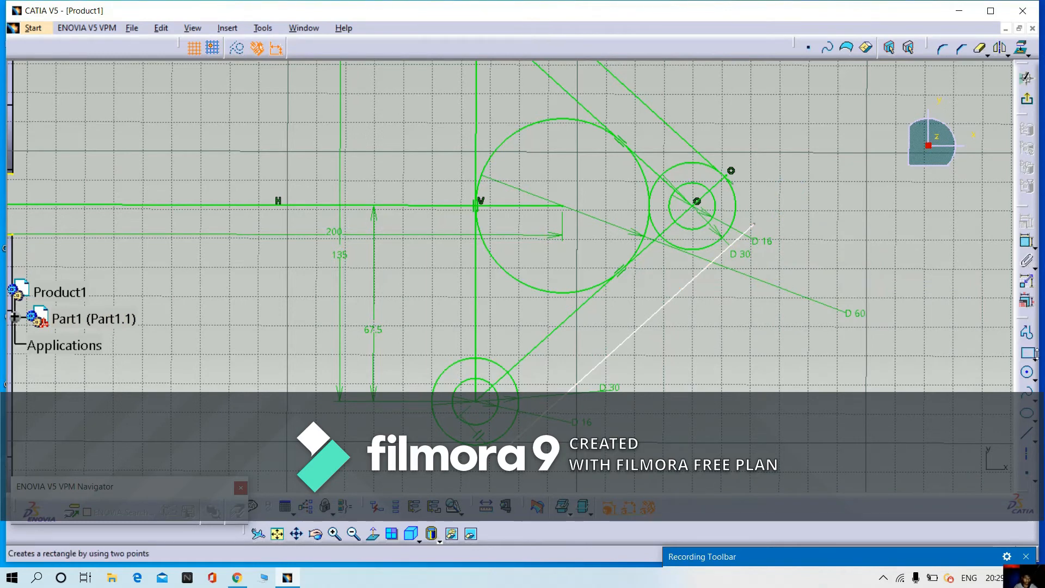
Step: Constrain the line outside the lower slanted side to be tangent to the 30 mm circle where the slanted sides meet
left_click(671, 309)
left_click(709, 251, "ctrl")
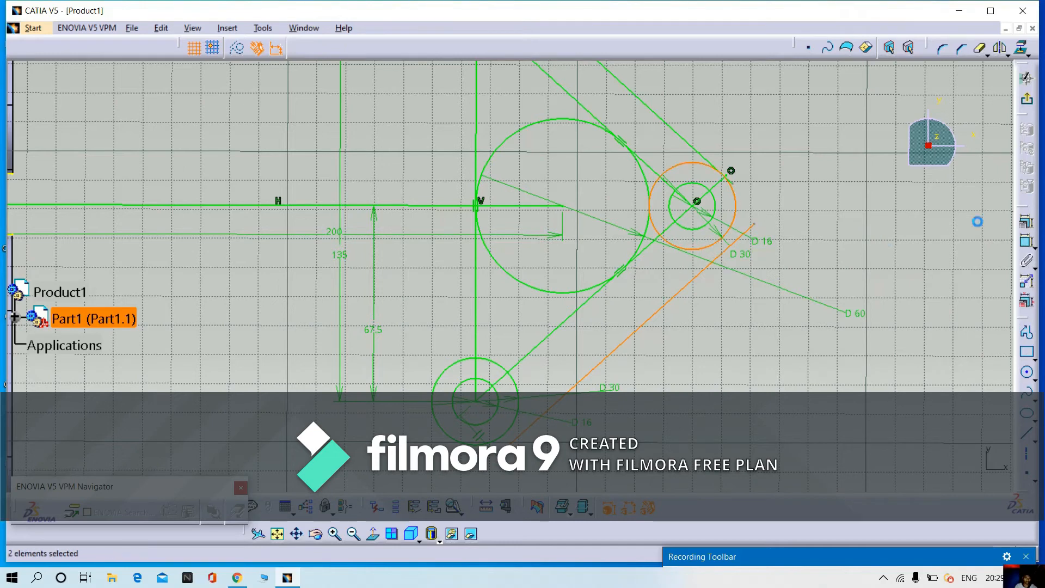
left_click(1027, 222)
left_click(958, 372)
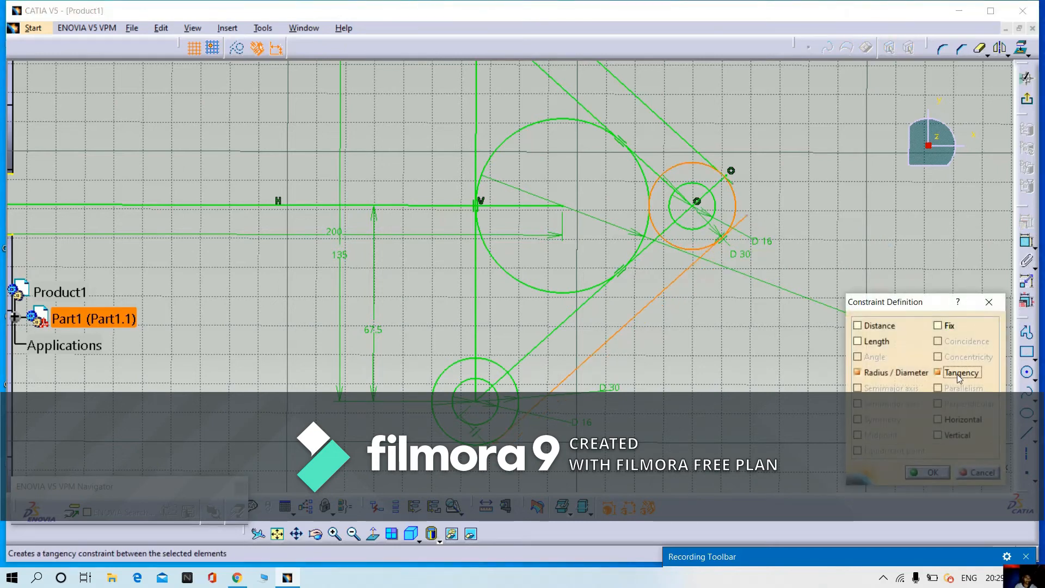
left_click(927, 472)
Step: Sketch a vertical line about 160 mm long outside the triangle's vertical side, spanning the upper and lower 30 mm circles
mouse_move(706, 403)
middle_mouse_down()
mouse_move(845, 367)
mouse_move(784, 361)
mouse_move(791, 392)
middle_mouse_up()
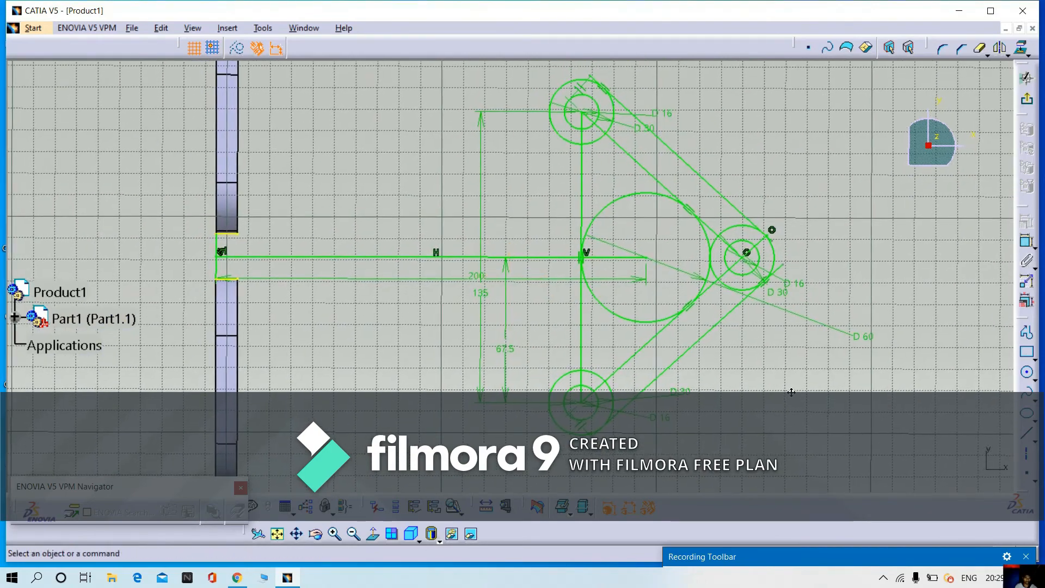
left_click(1026, 332)
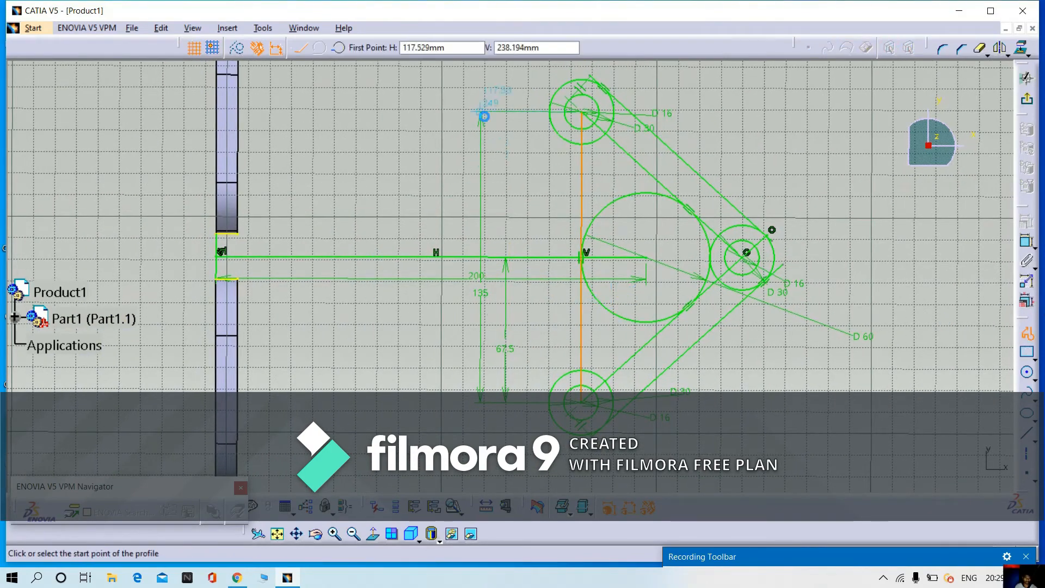
left_click(541, 93)
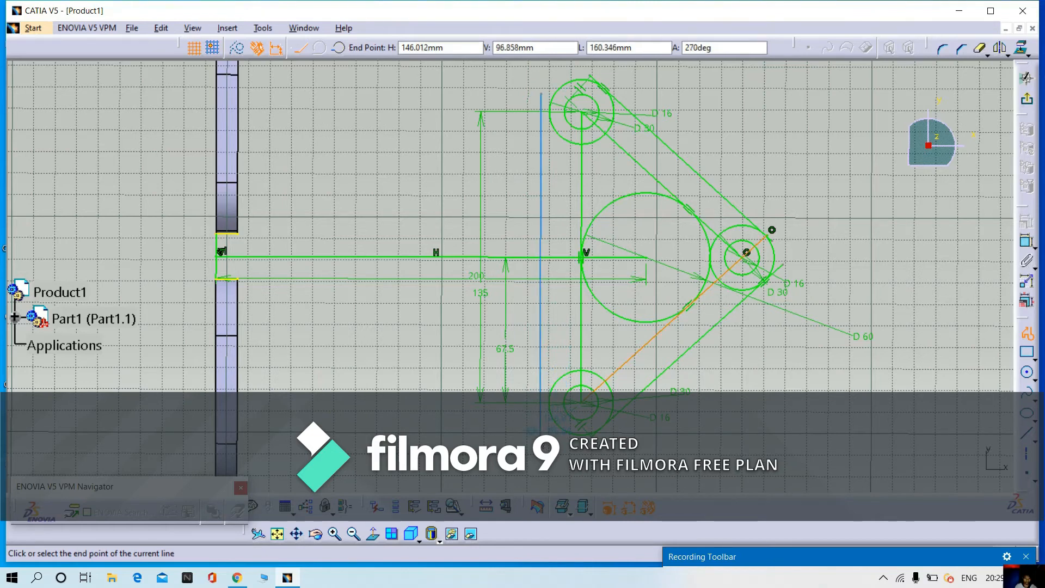
double_click(542, 430)
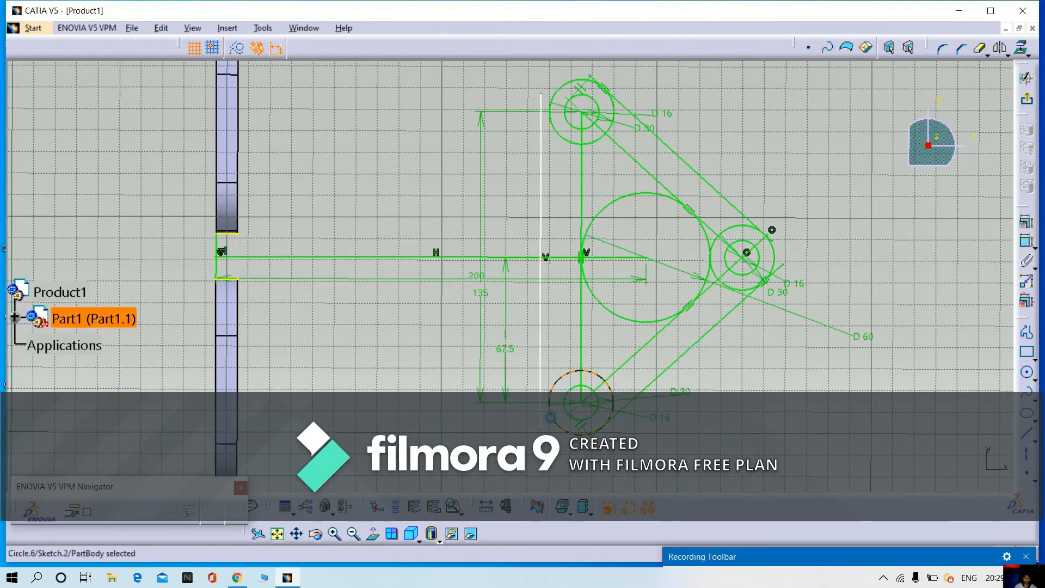
Step: Constrain the outer vertical line to be tangent to the lower 30 mm circle
left_click(541, 338)
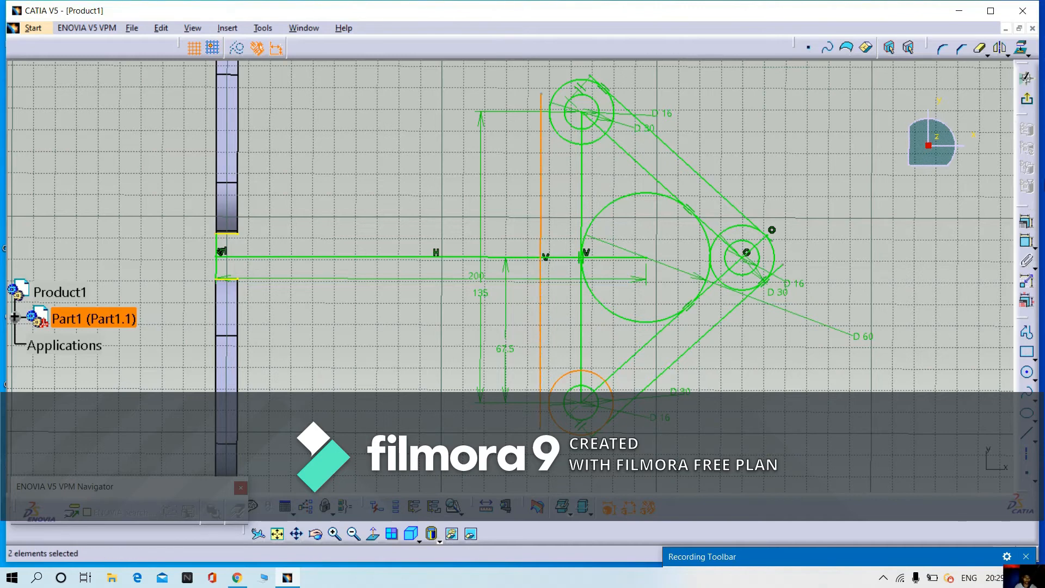
left_click(1025, 225)
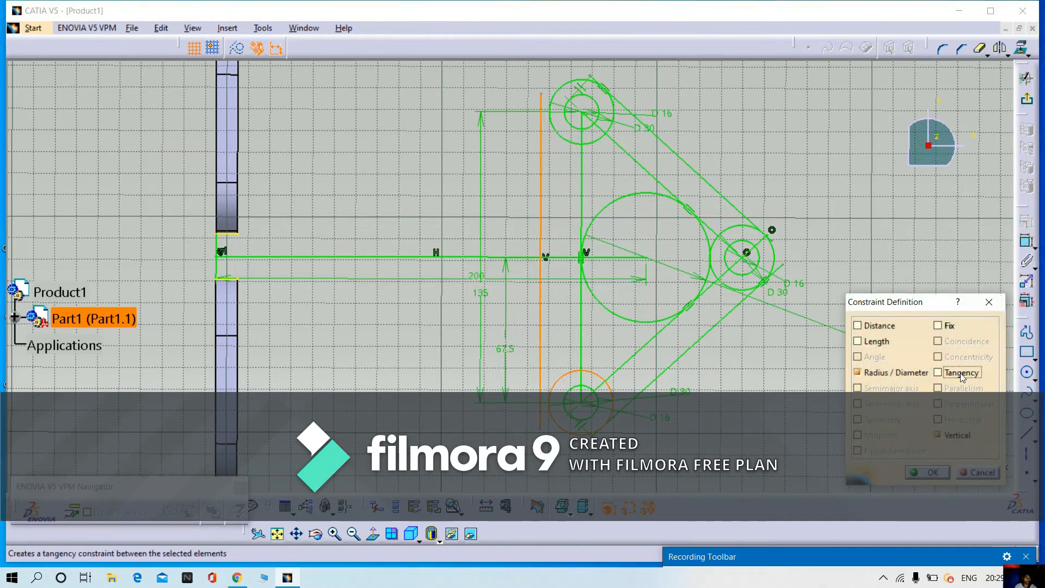
left_click(939, 373)
left_click(916, 476)
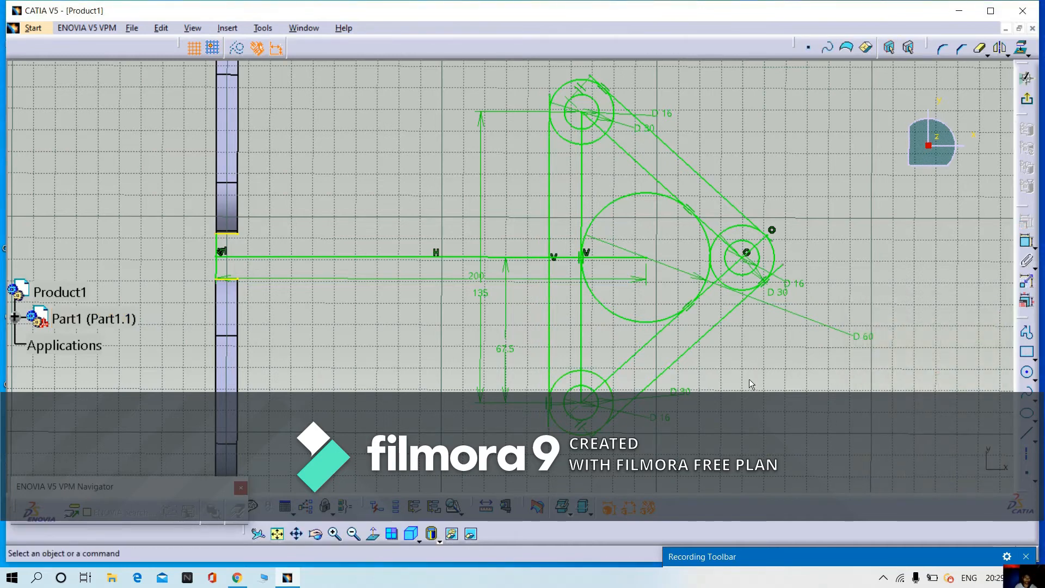
Step: Quick Trim the end of the lower slanted tangent line that extends past the 30 mm circle where the slanted sides meet
mouse_move(751, 385)
middle_mouse_down()
mouse_move(741, 425)
mouse_move(749, 407)
middle_mouse_up()
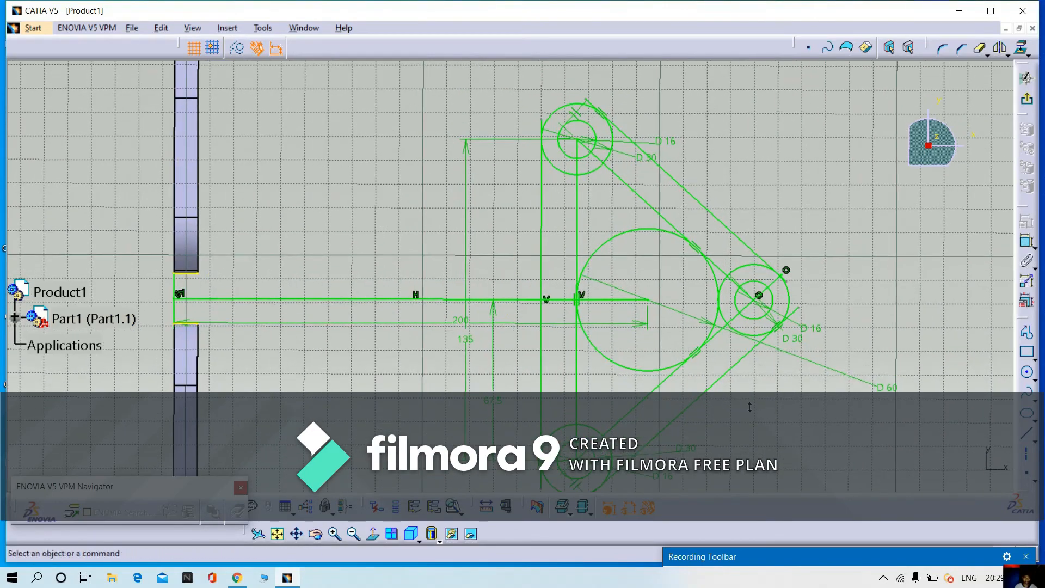
left_click(373, 542)
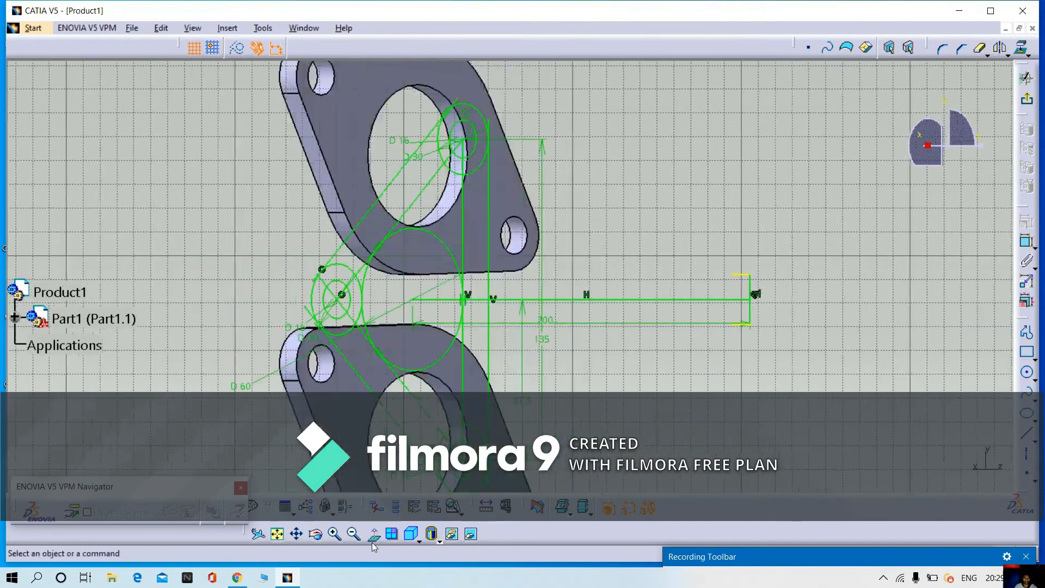
mouse_move(606, 384)
middle_mouse_down()
mouse_move(833, 380)
mouse_move(791, 369)
mouse_move(802, 347)
mouse_move(703, 344)
middle_mouse_up()
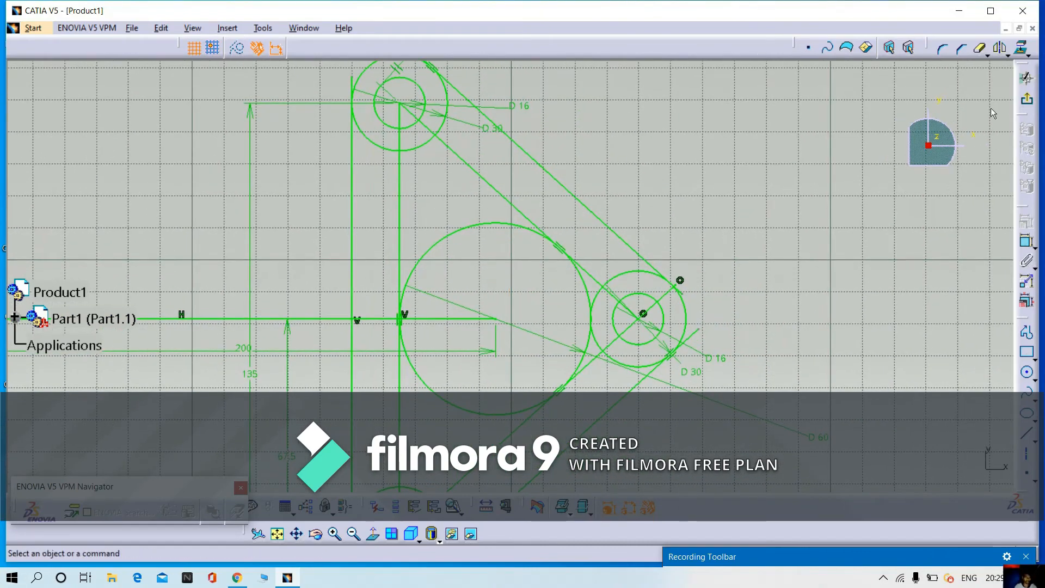
left_click(981, 50)
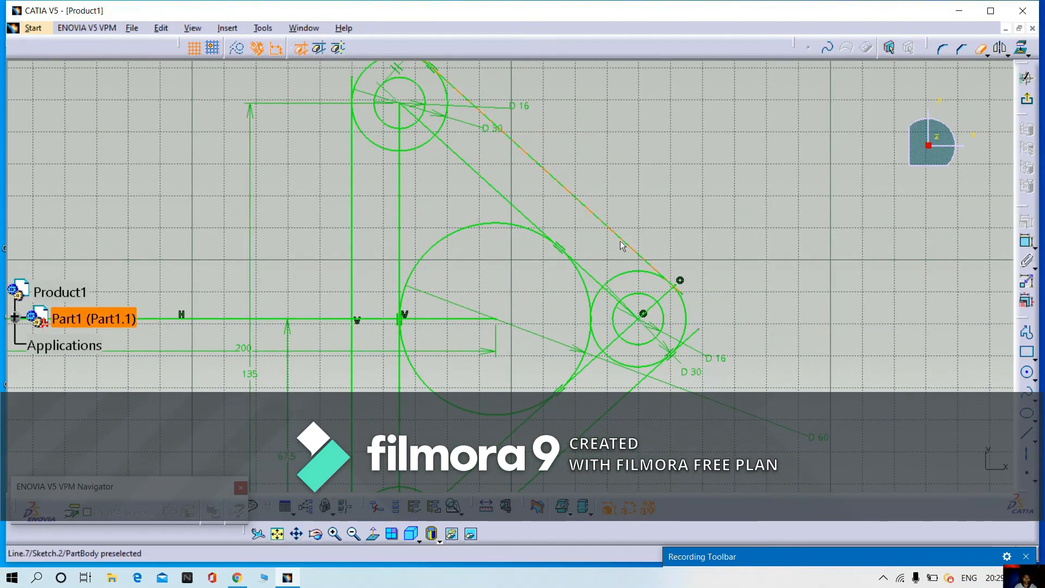
left_click(697, 343)
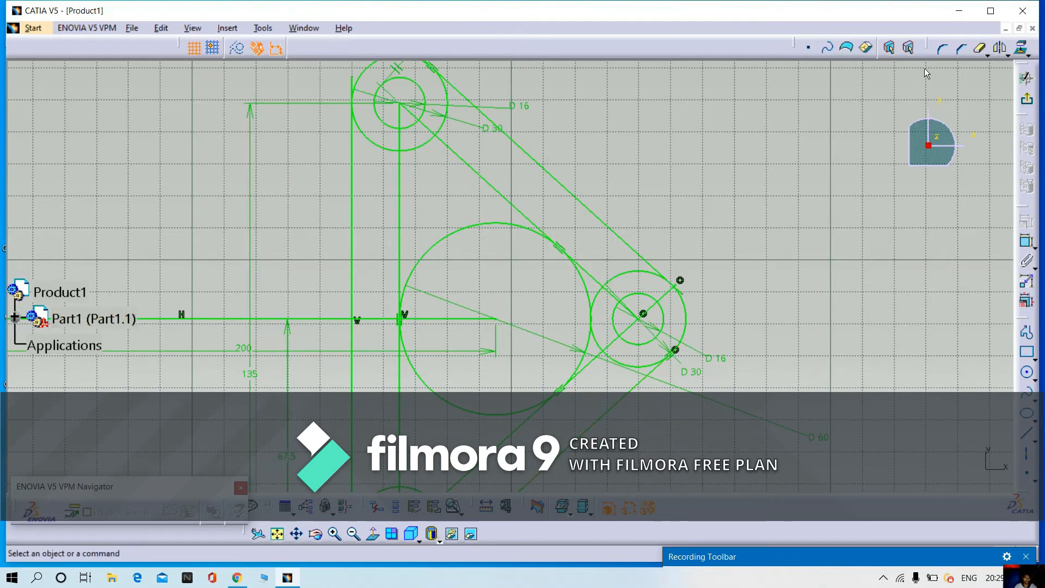
Step: Quick Trim the inner arcs of the 30 mm circle where the slanted sides meet, keeping only the outer arc between the tangent lines
left_click(980, 49)
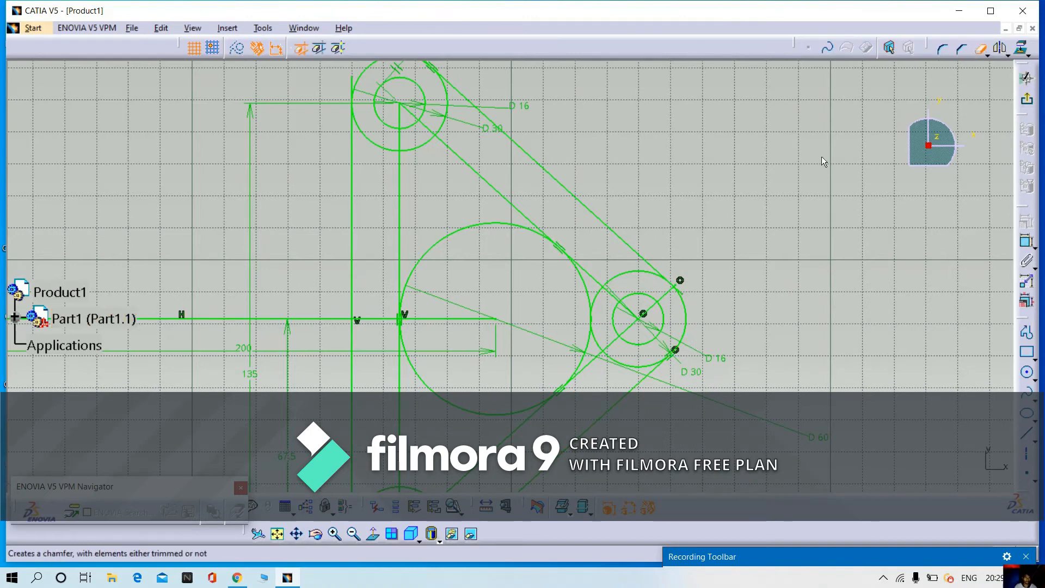
left_click(640, 274)
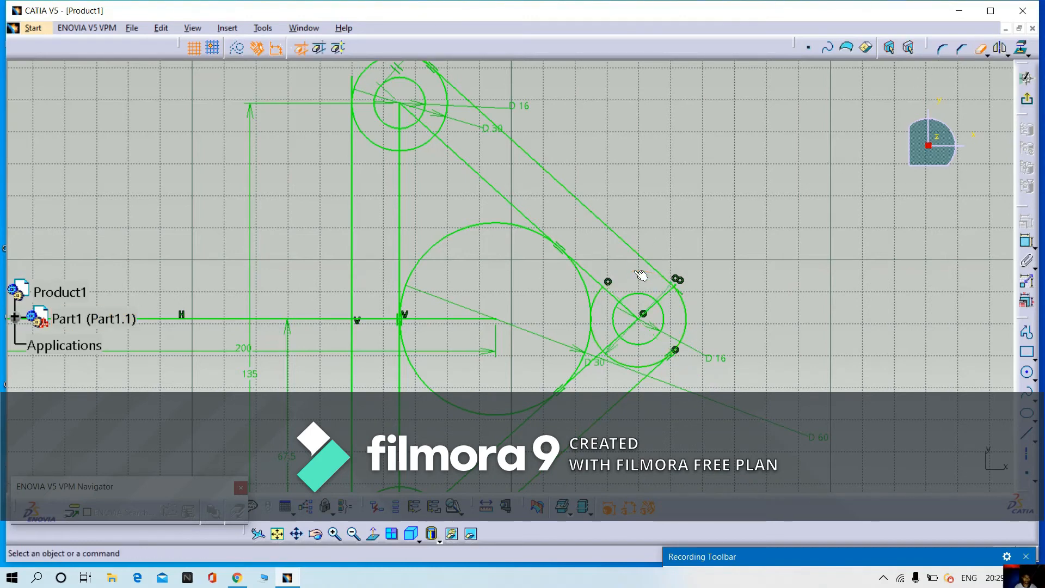
left_click(980, 51)
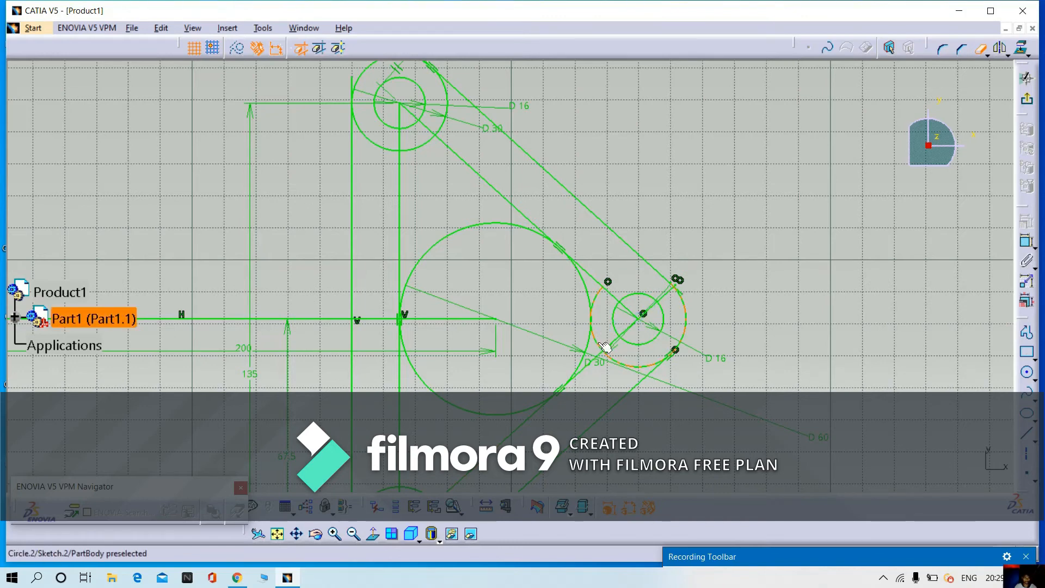
left_click(604, 345)
left_click(963, 51)
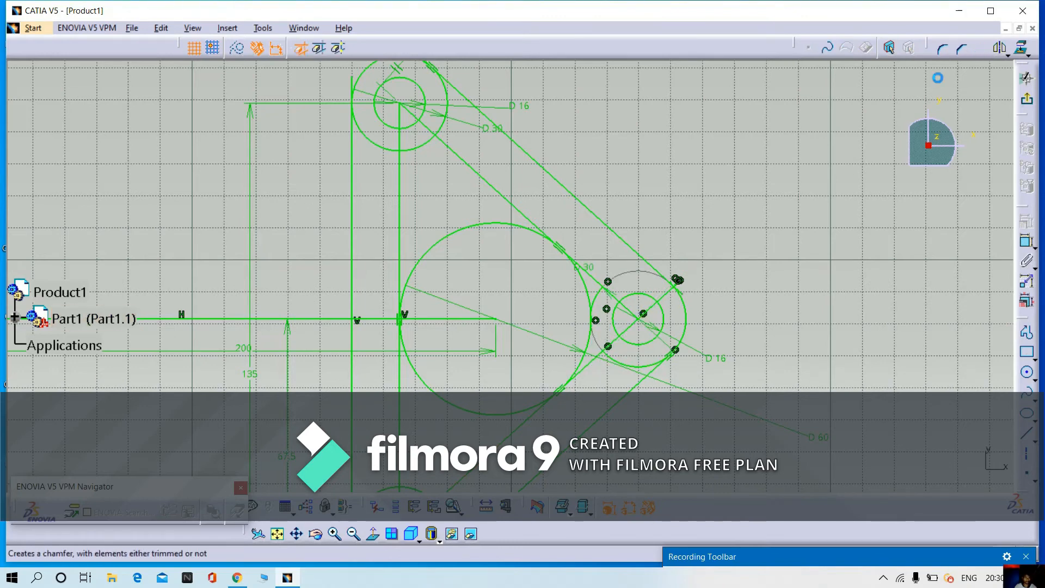
left_click(598, 295)
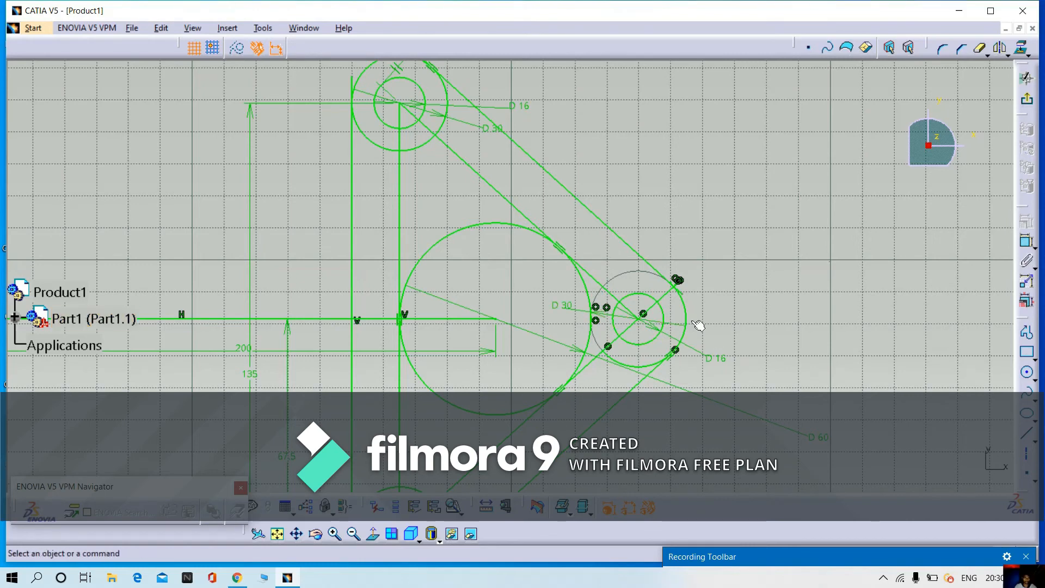
left_click(981, 53)
left_click(626, 365)
Step: Convert the triangle's three sides to construction lines
middle_click_drag(655, 304, 674, 288)
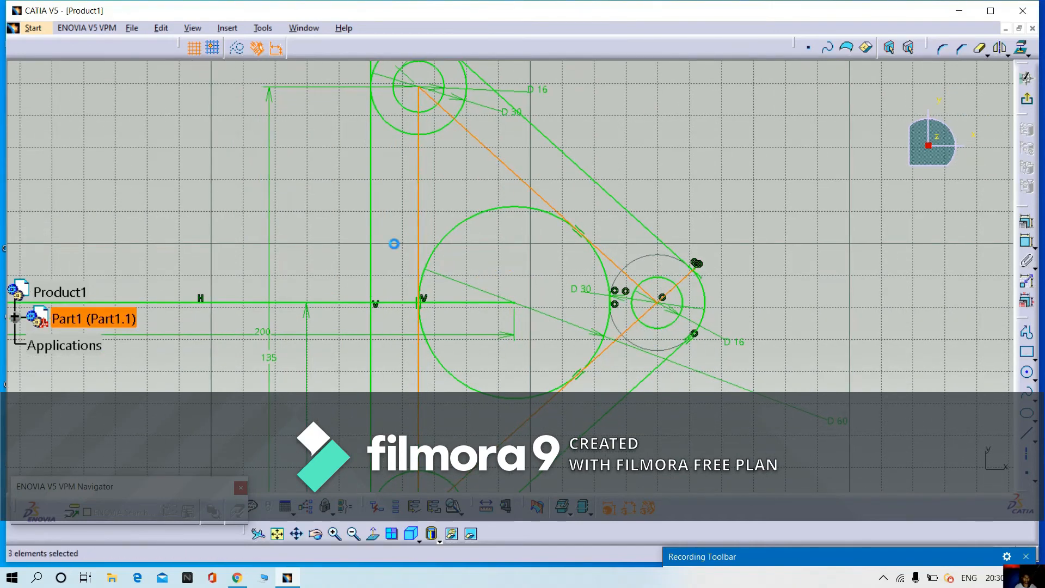
left_click(240, 49)
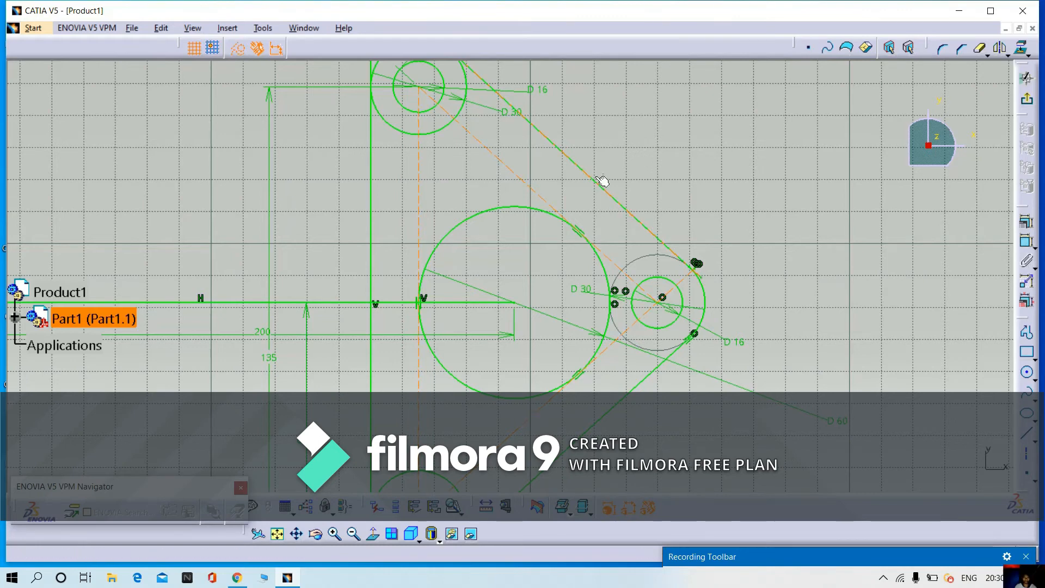
Step: Quick Trim the end of the upper slanted tangent line that extends past the upper 30 mm circle
middle_click_drag(603, 181, 658, 250)
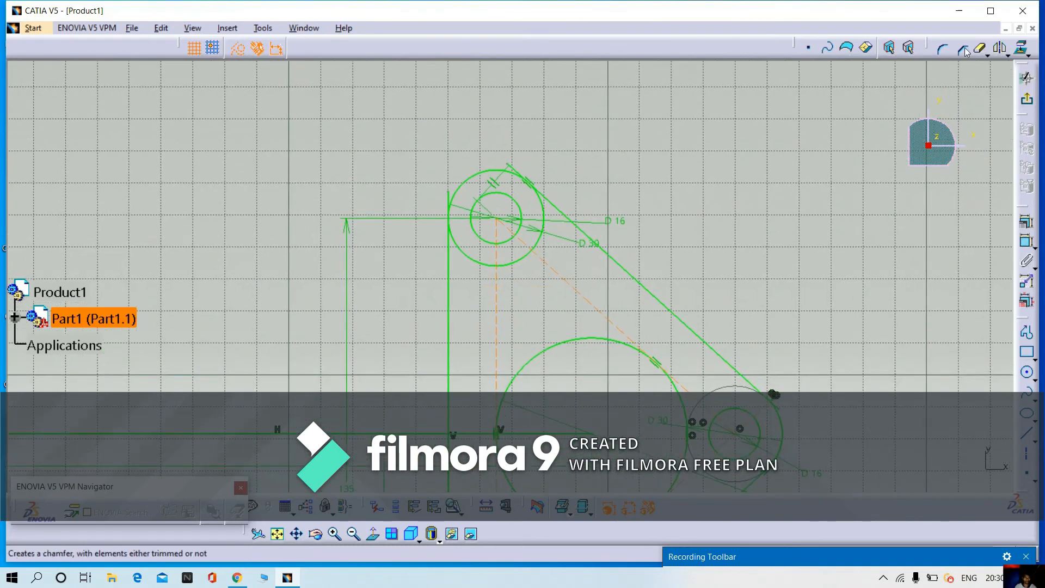
left_click(980, 49)
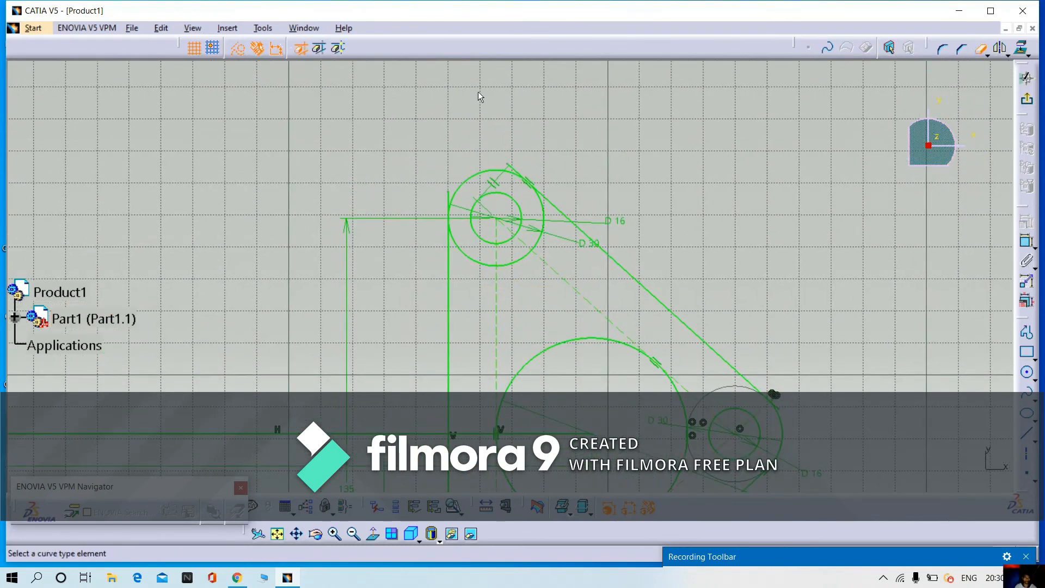
left_click(511, 165)
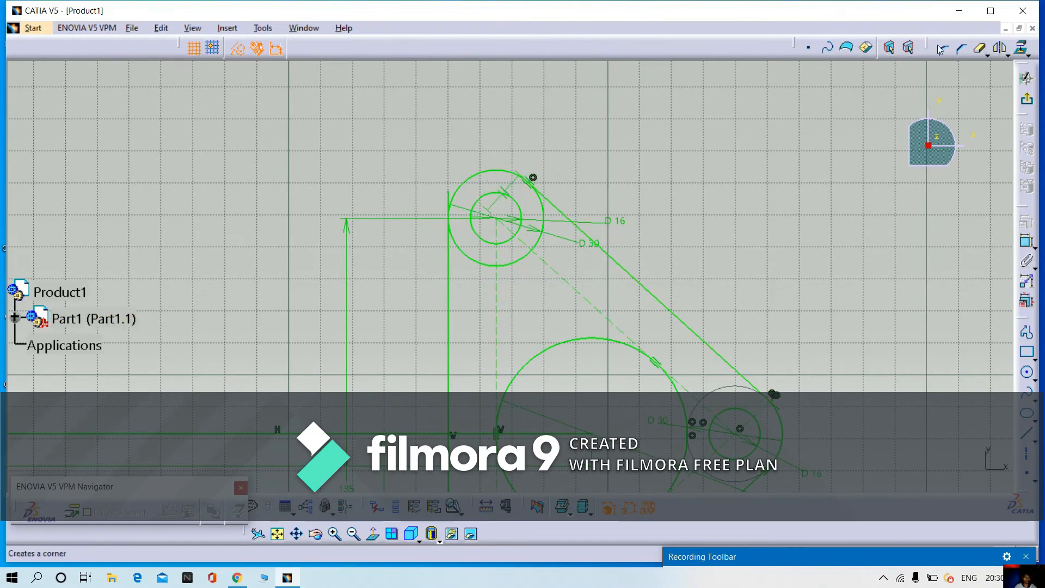
Step: Quick Trim the inner arcs of the upper 30 mm circle, keeping only the outer arc between the tangent lines
left_click(981, 50)
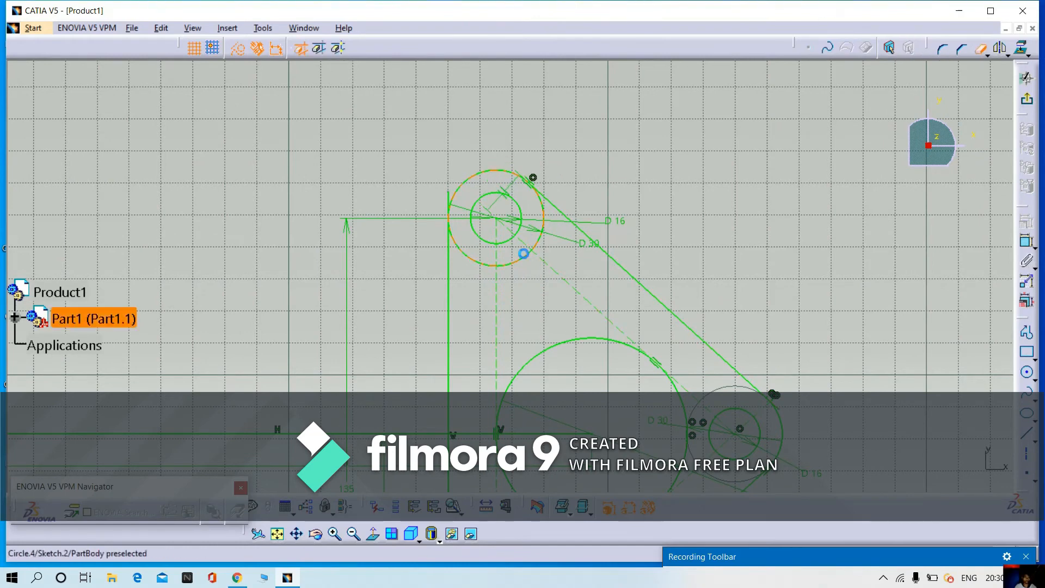
left_click(543, 235)
left_click(980, 49)
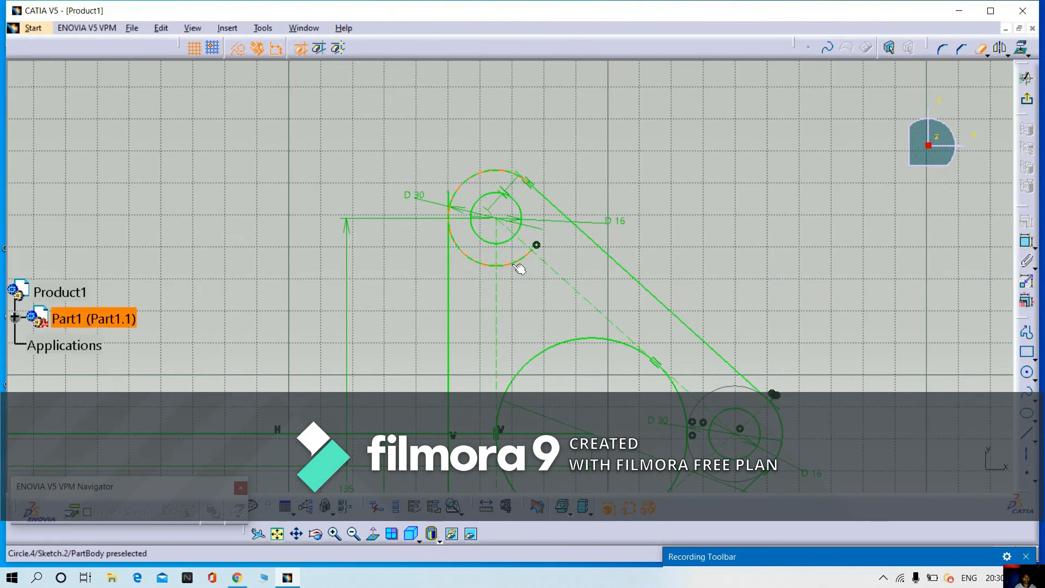
left_click(515, 261)
left_click(981, 50)
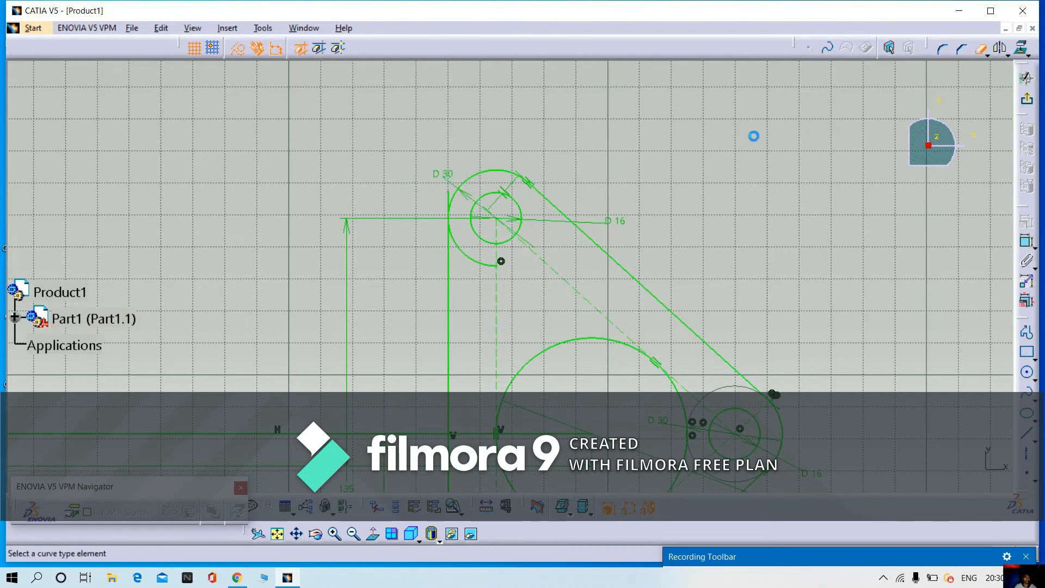
left_click(491, 263)
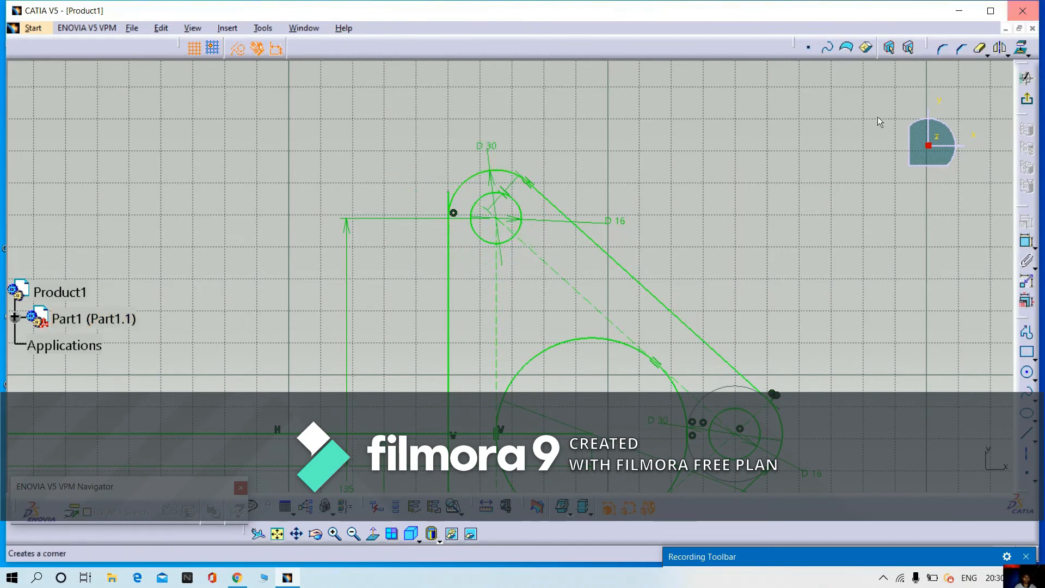
Step: Quick Trim both ends of the vertical tangent line that extend past the upper and lower 30 mm circles
left_click(977, 50)
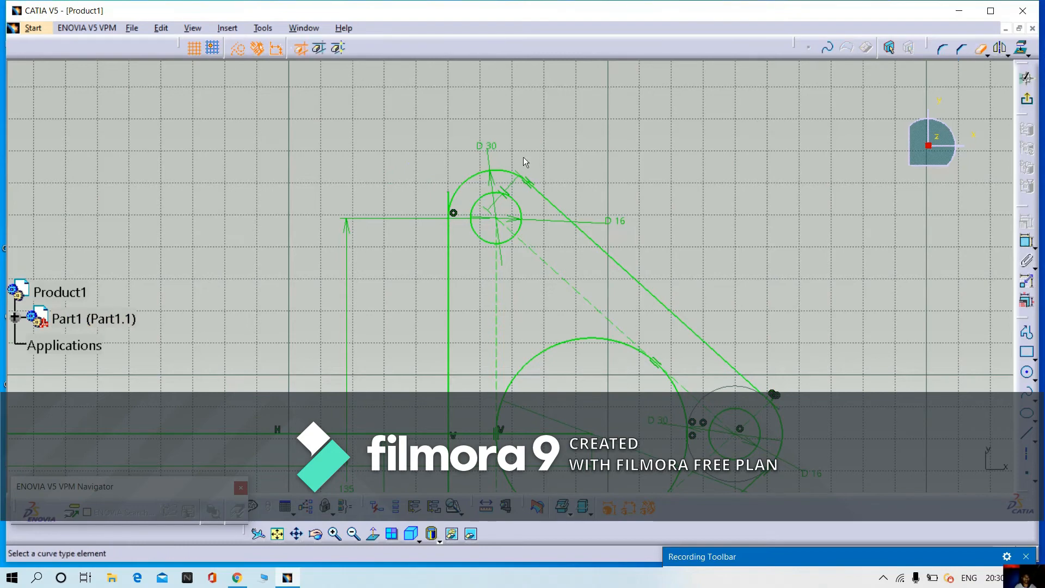
left_click(451, 206)
middle_click_drag(490, 296, 454, 145)
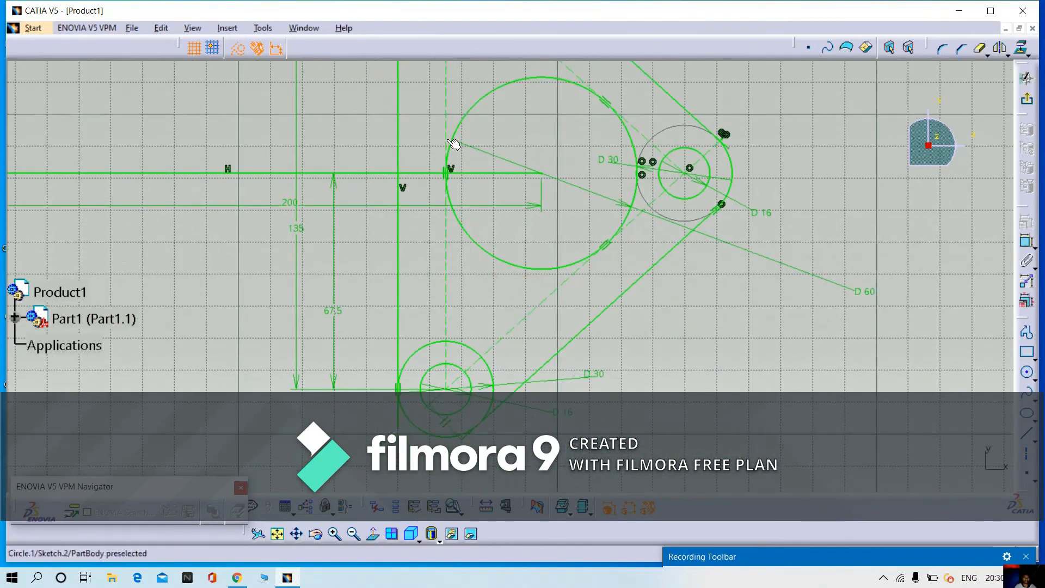
middle_click_drag(476, 260, 473, 248)
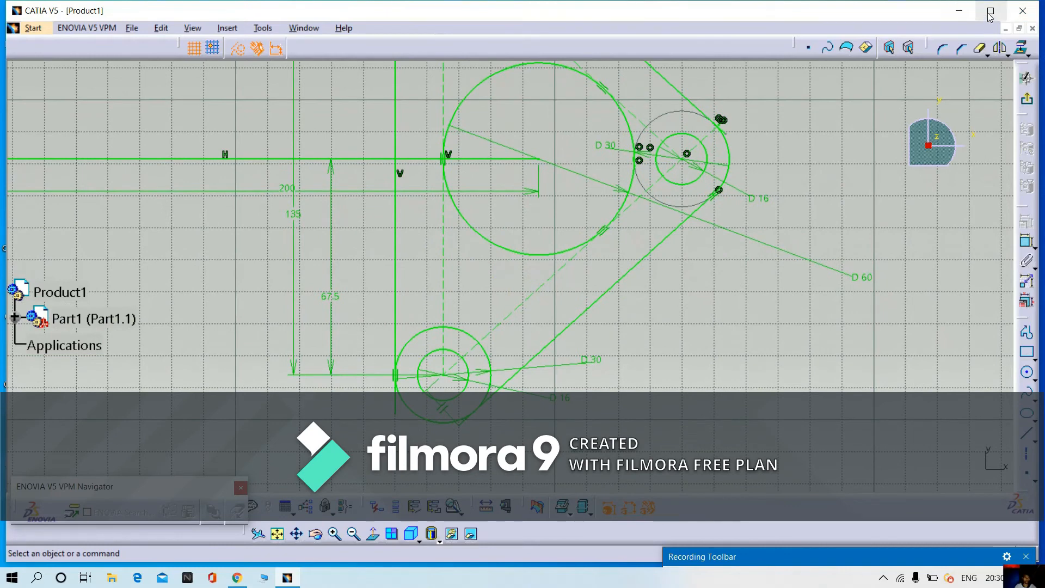
left_click(980, 50)
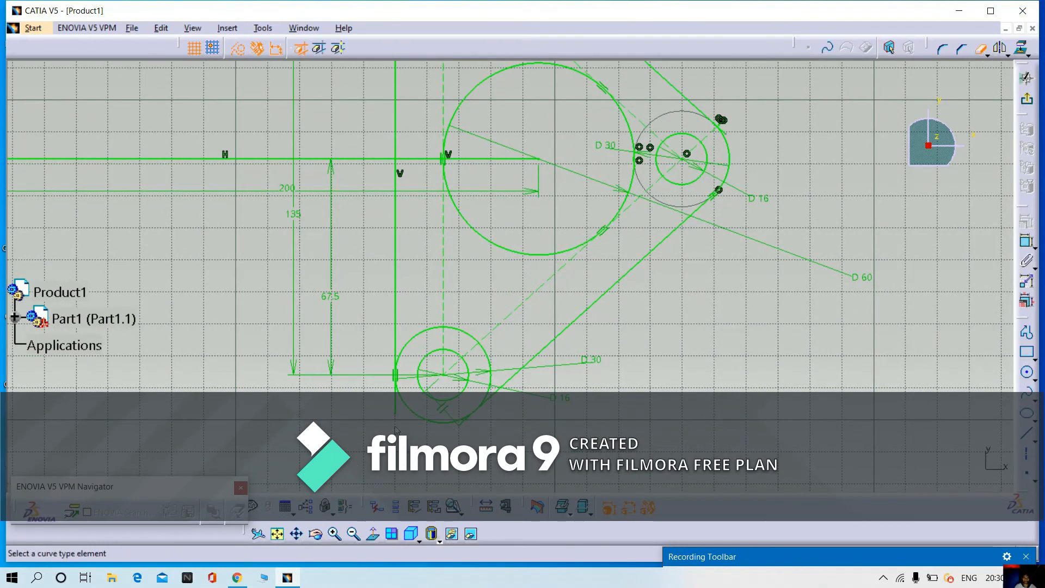
left_click(396, 413)
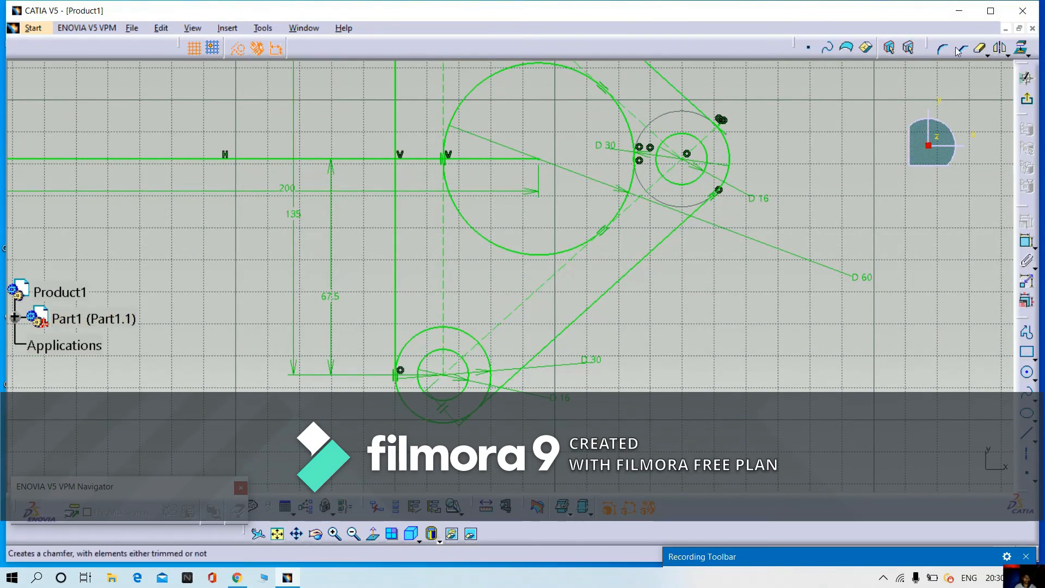
Step: Quick Trim the lower slanted line's end past the lower 30 mm circle and that circle's inner arcs, keeping its outer arc
left_click(980, 52)
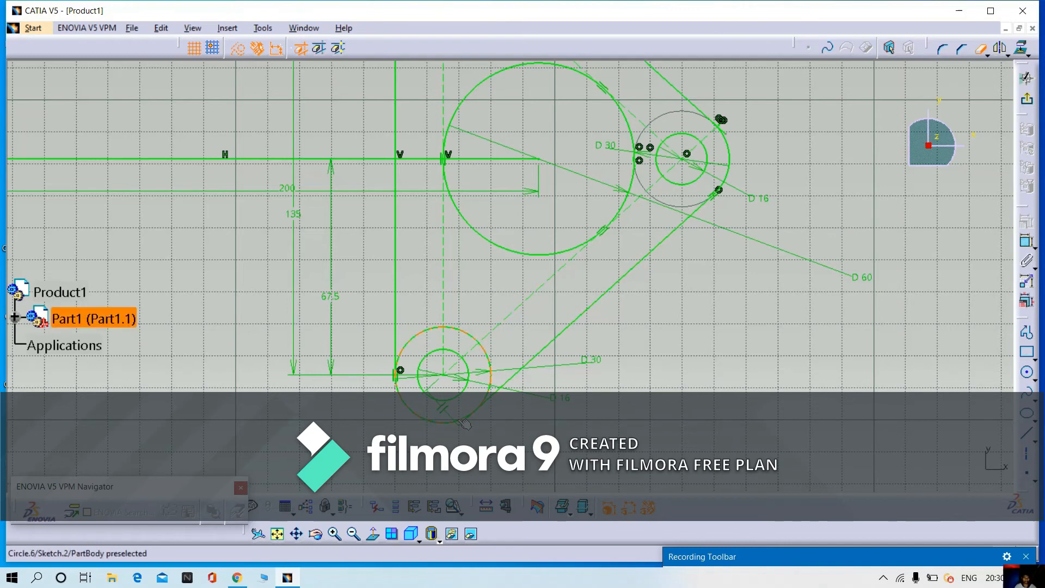
left_click(465, 423)
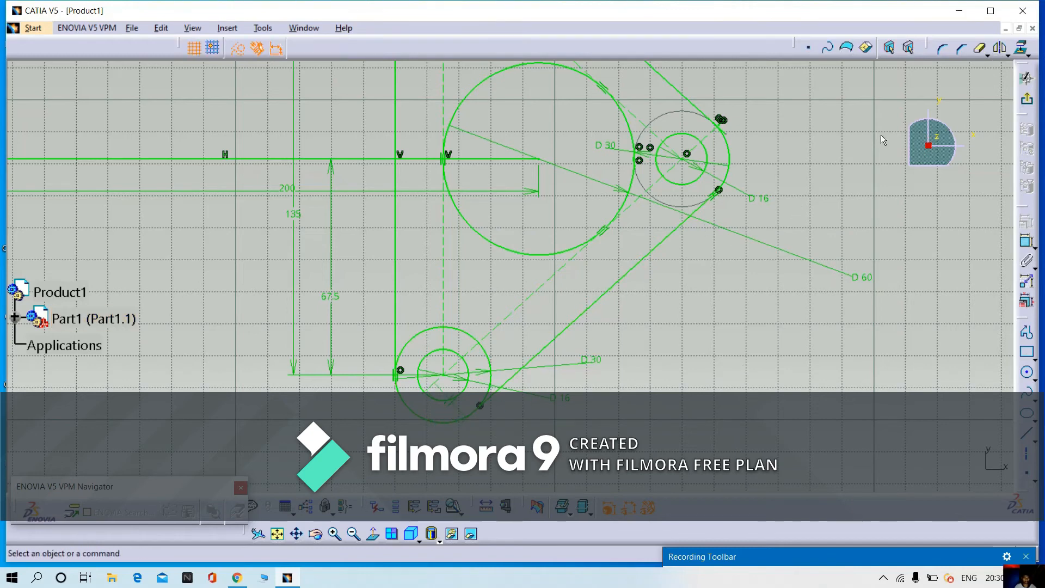
left_click(419, 340)
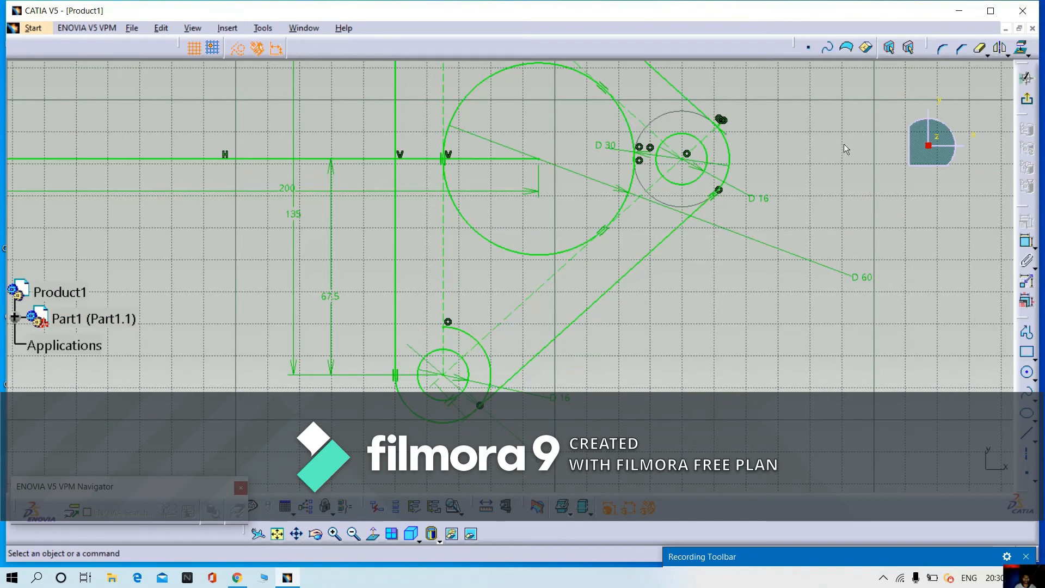
left_click(979, 50)
left_click(491, 363)
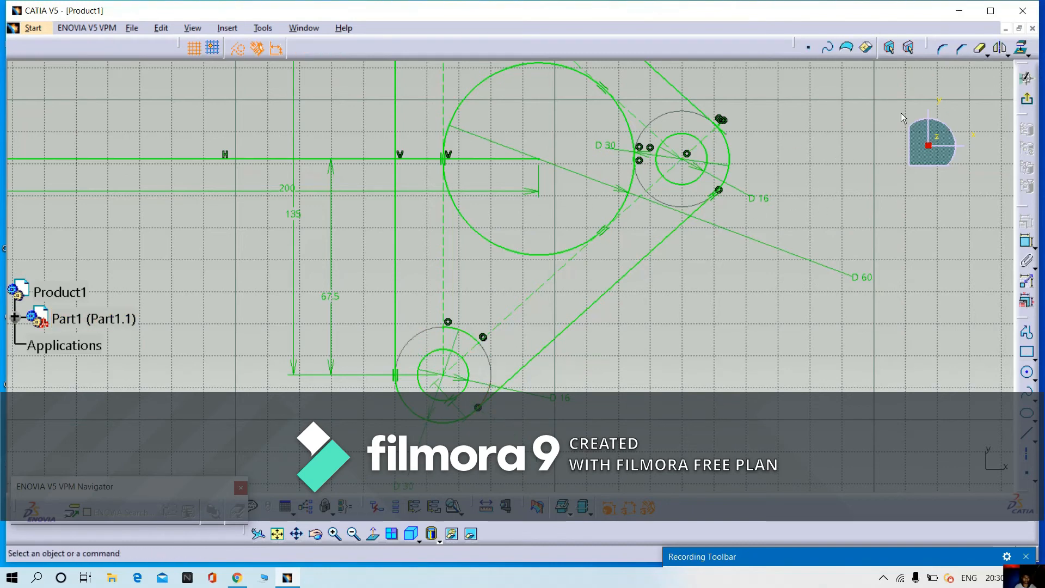
left_click(979, 50)
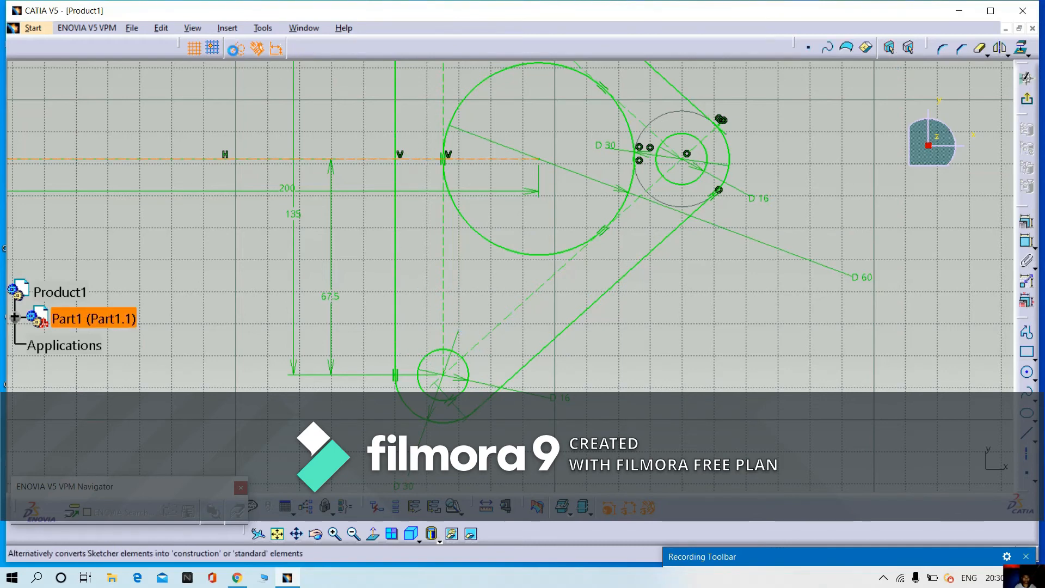
Step: Run Sketch Analysis, highlight Circle.2 in the sketch to locate it, and close the analysis
mouse_move(434, 208)
middle_mouse_down()
mouse_move(432, 326)
mouse_move(420, 284)
mouse_move(477, 309)
mouse_move(501, 343)
middle_mouse_up()
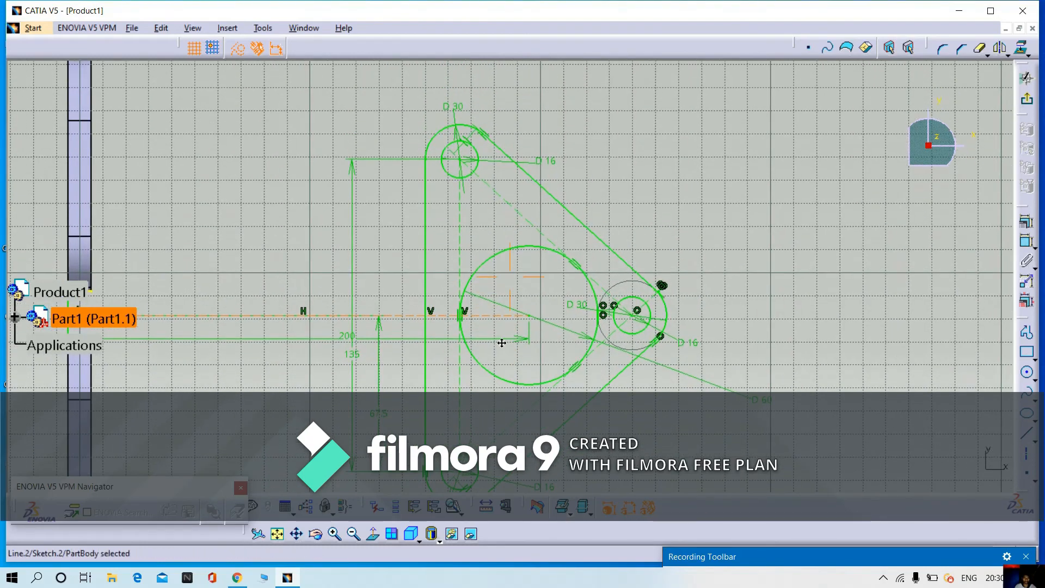
left_click(263, 28)
left_click(305, 232)
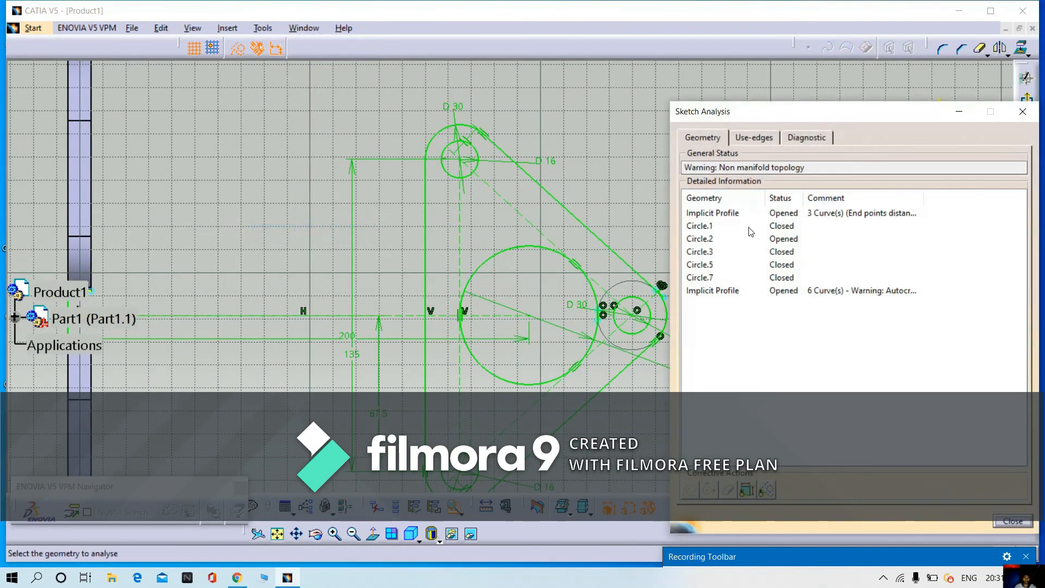
left_click(775, 241)
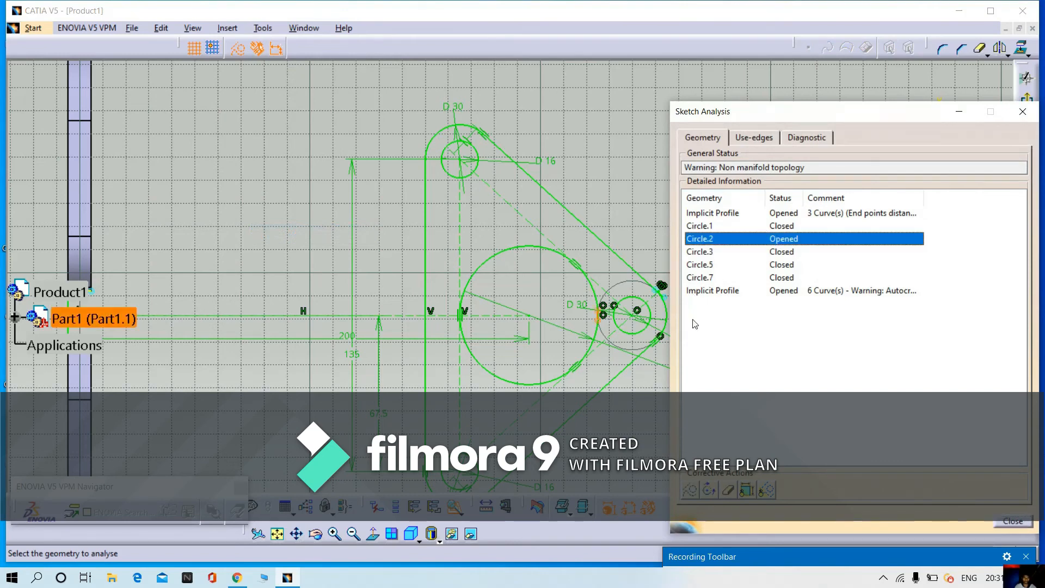
left_click(1008, 523)
Step: Quick Trim the leftover arc piece of the 30 mm corner circle where it overlaps the 60 mm circle
mouse_move(581, 369)
middle_mouse_down()
mouse_move(577, 304)
mouse_move(695, 321)
middle_mouse_up()
scroll(493, 380, "down", 1)
mouse_move(493, 380)
middle_mouse_down()
mouse_move(475, 368)
mouse_move(506, 378)
mouse_move(514, 439)
middle_mouse_up()
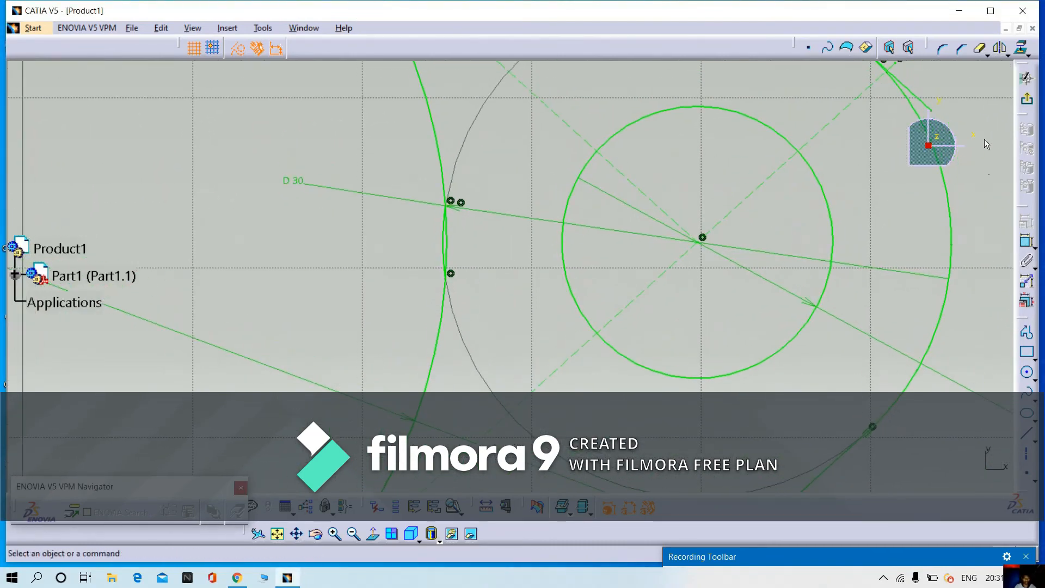
left_click(979, 48)
left_click(444, 247)
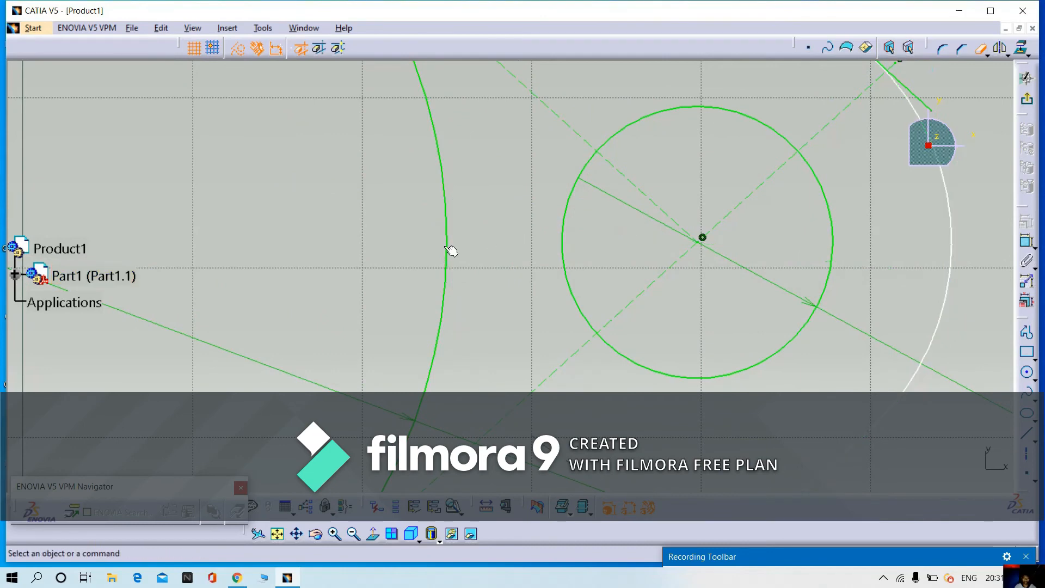
Step: Convert the three projected edges at the gap between the flange plates to construction elements
middle_click_drag(553, 296, 574, 361)
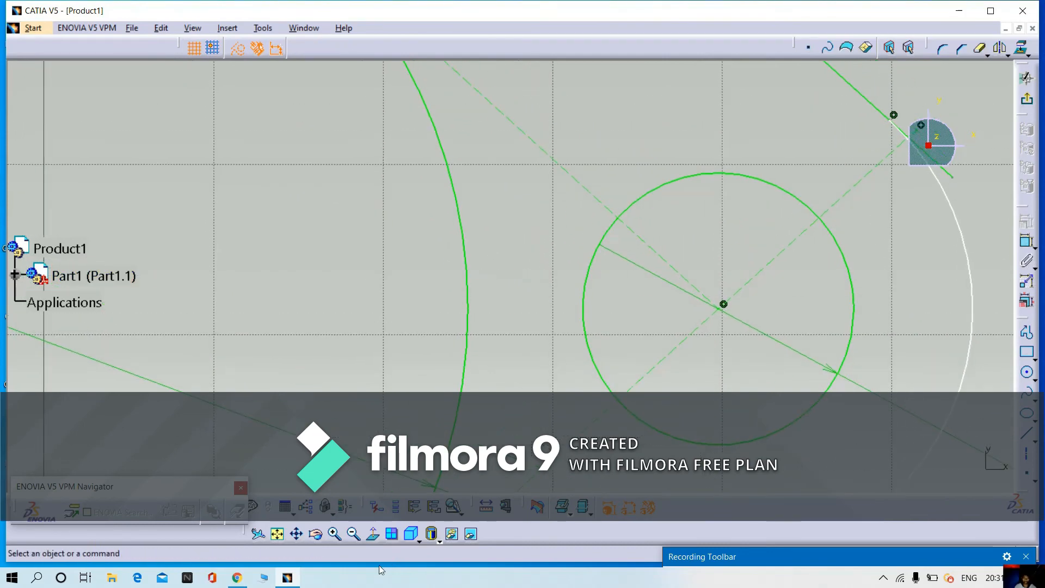
left_click(353, 535)
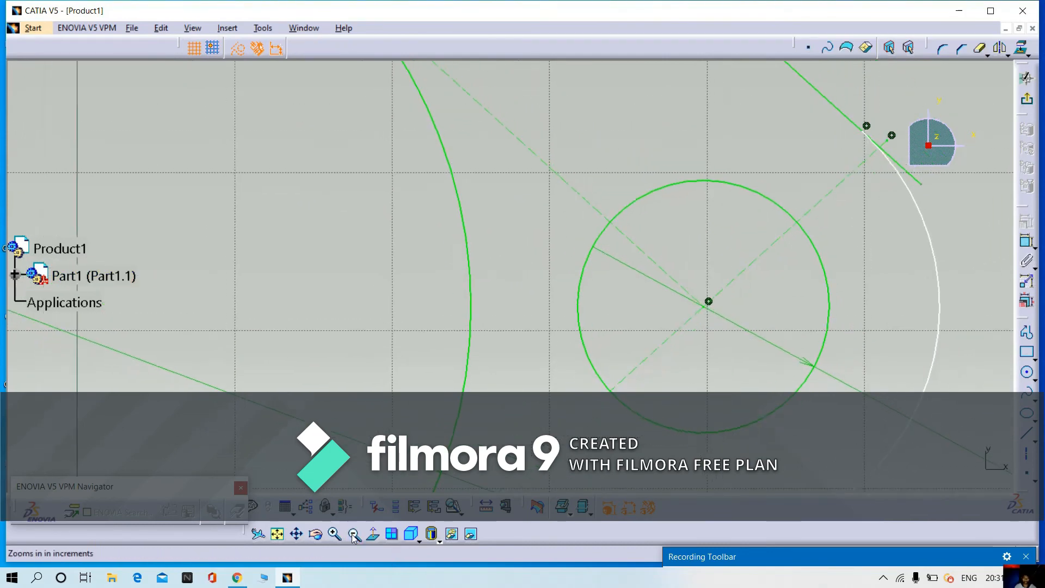
left_click(277, 534)
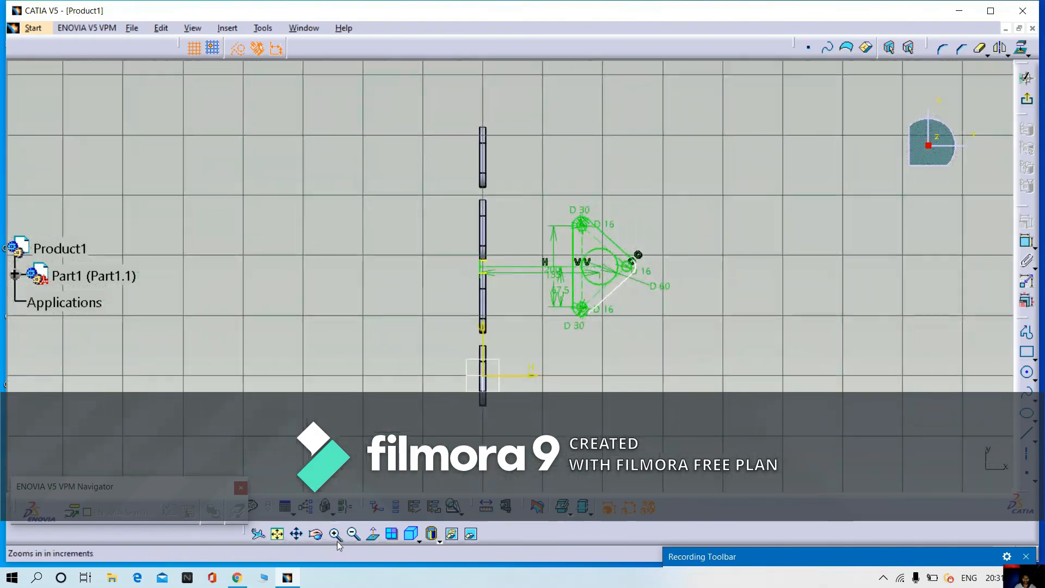
left_click(338, 540)
left_click(338, 541)
left_click(338, 541)
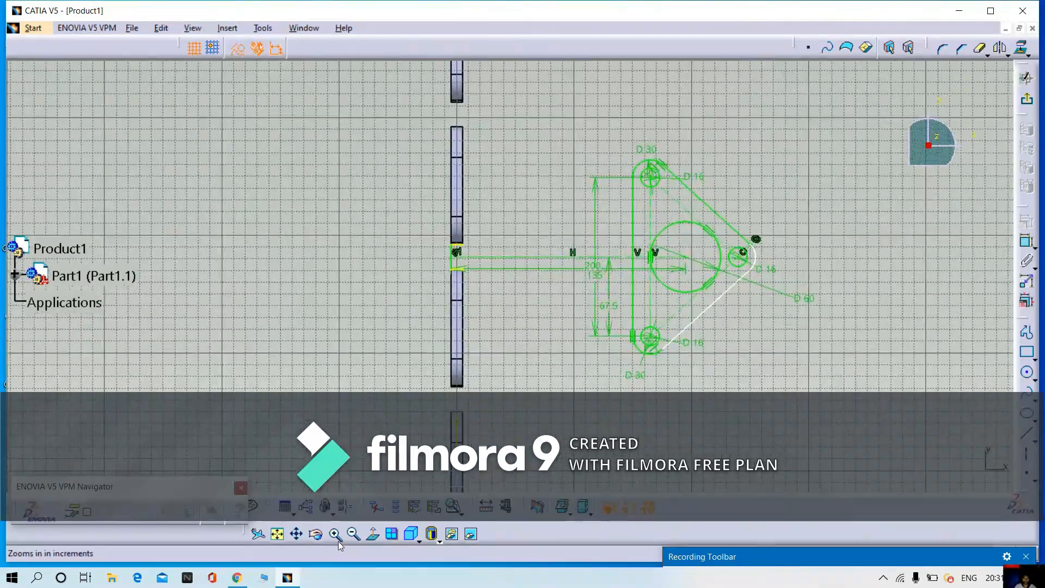
left_click(338, 541)
left_click(338, 542)
left_click(338, 541)
left_click(338, 541)
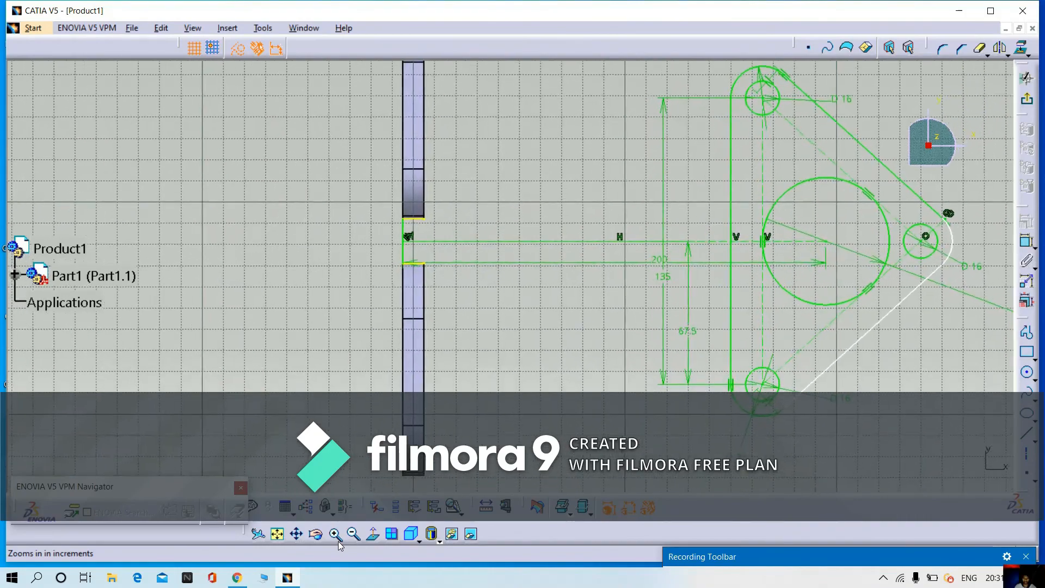
mouse_move(901, 357)
middle_mouse_down()
mouse_move(655, 364)
mouse_move(655, 380)
mouse_move(919, 414)
middle_mouse_up()
left_click(359, 303)
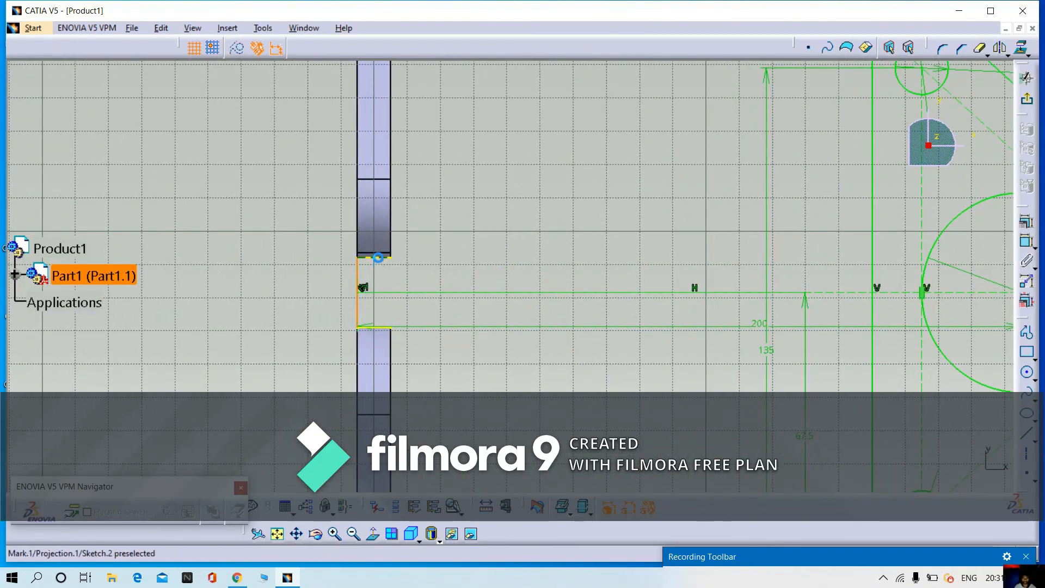
left_click(377, 258, "ctrl")
left_click(384, 327, "ctrl")
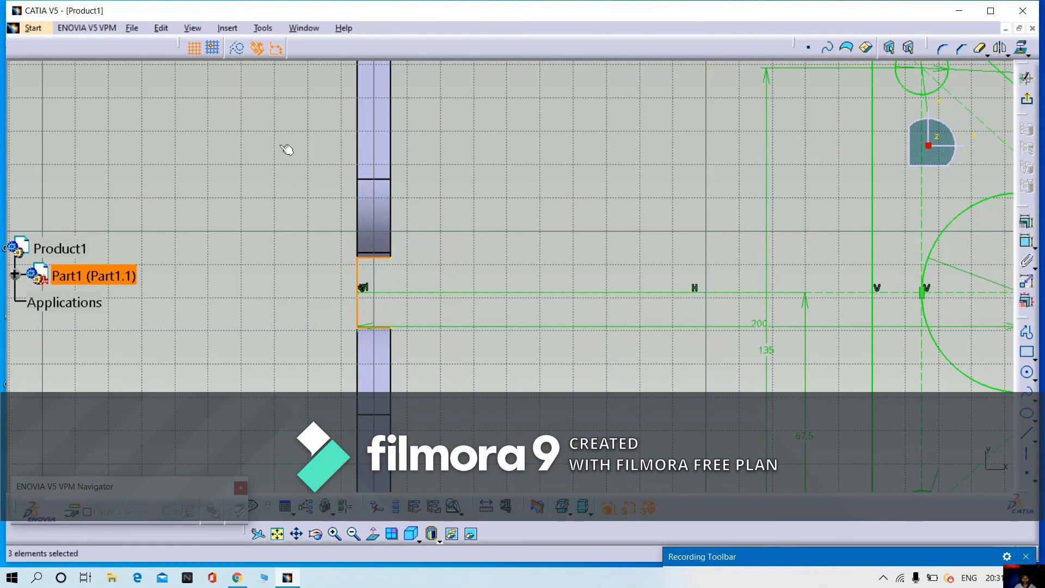
Step: Rerun Sketch Analysis, highlight Circle.1 and the implicit profile to inspect the bracket outline, and close the analysis
left_click(263, 28)
left_click(273, 232)
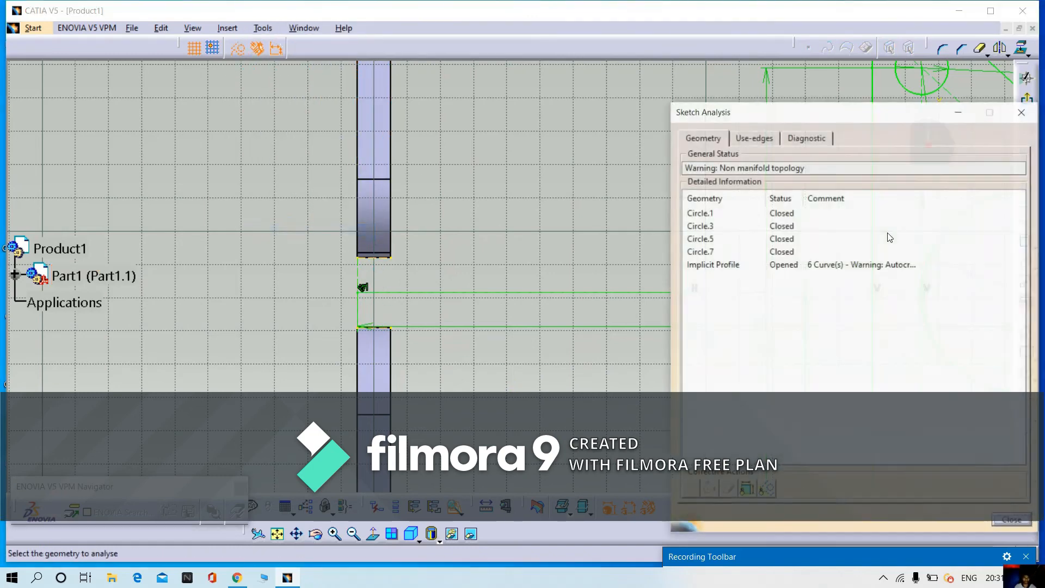
left_click(791, 216)
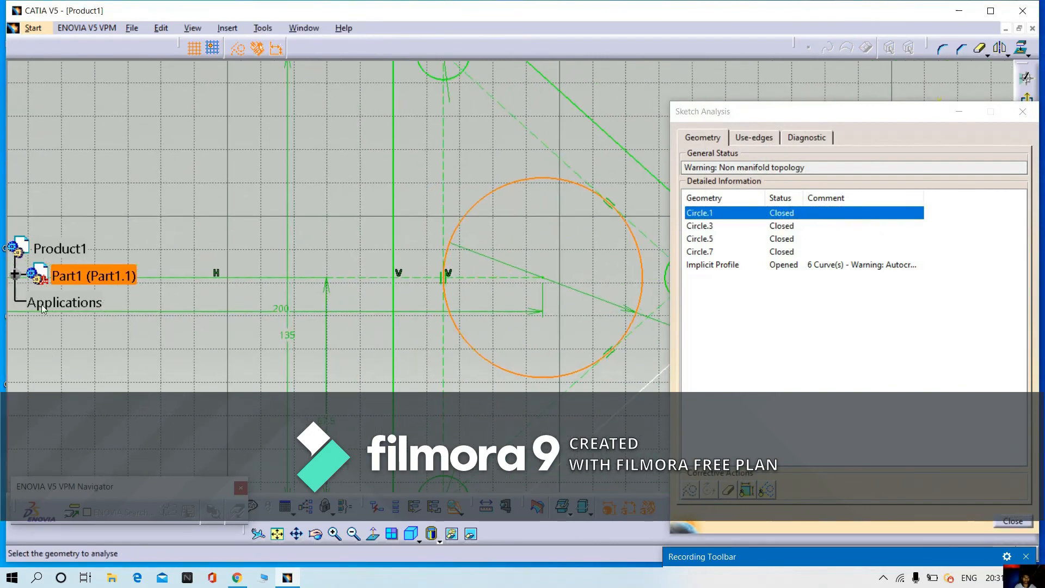
left_click(811, 271)
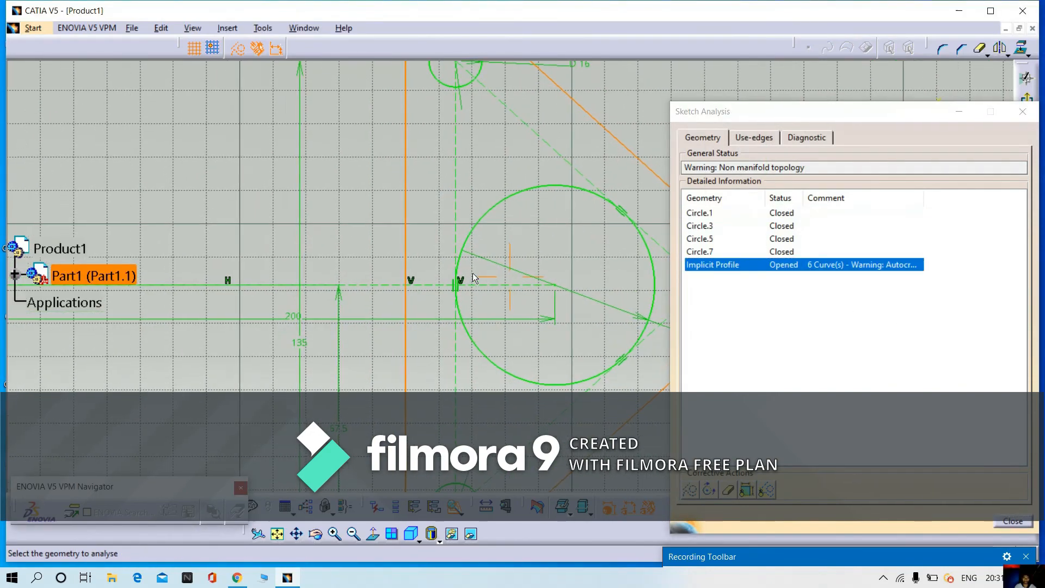
mouse_move(478, 275)
middle_mouse_down()
mouse_move(492, 346)
mouse_move(327, 210)
middle_mouse_up()
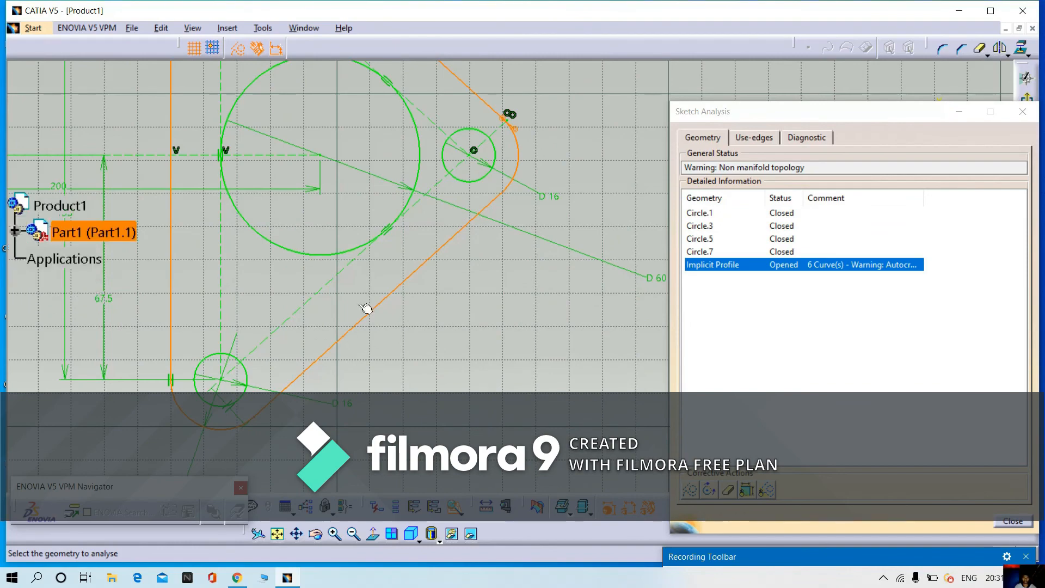
left_click(1012, 521)
Step: Quick Trim the end of the upper slanted tangent line that extends past the 30 mm arc where the slanted sides meet
mouse_move(450, 303)
middle_mouse_down()
mouse_move(557, 347)
mouse_move(562, 267)
middle_mouse_up()
mouse_move(734, 458)
middle_mouse_down()
mouse_move(592, 158)
mouse_move(682, 293)
mouse_move(678, 278)
middle_mouse_up()
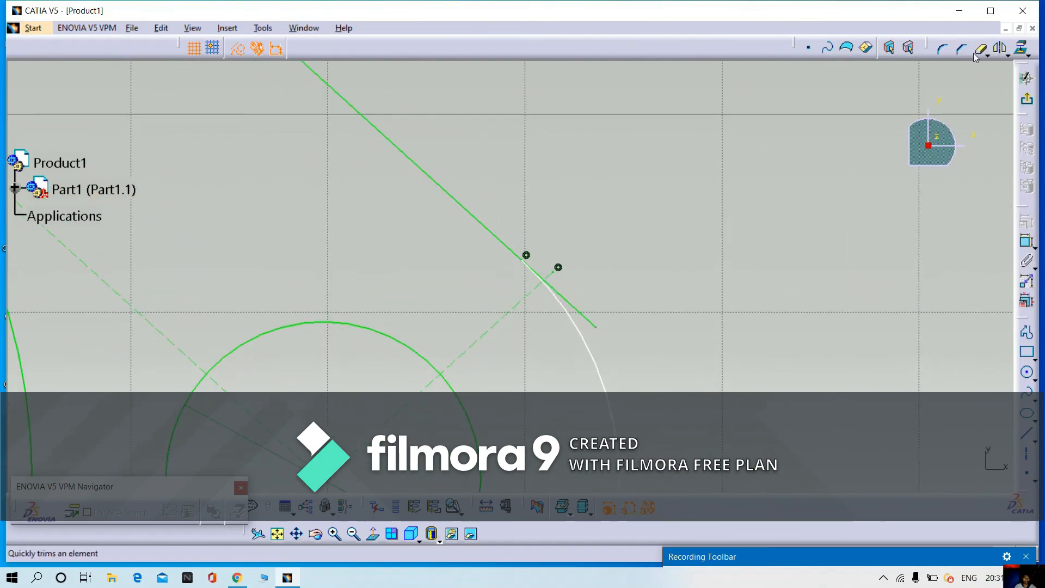
left_click(977, 51)
left_click(576, 306)
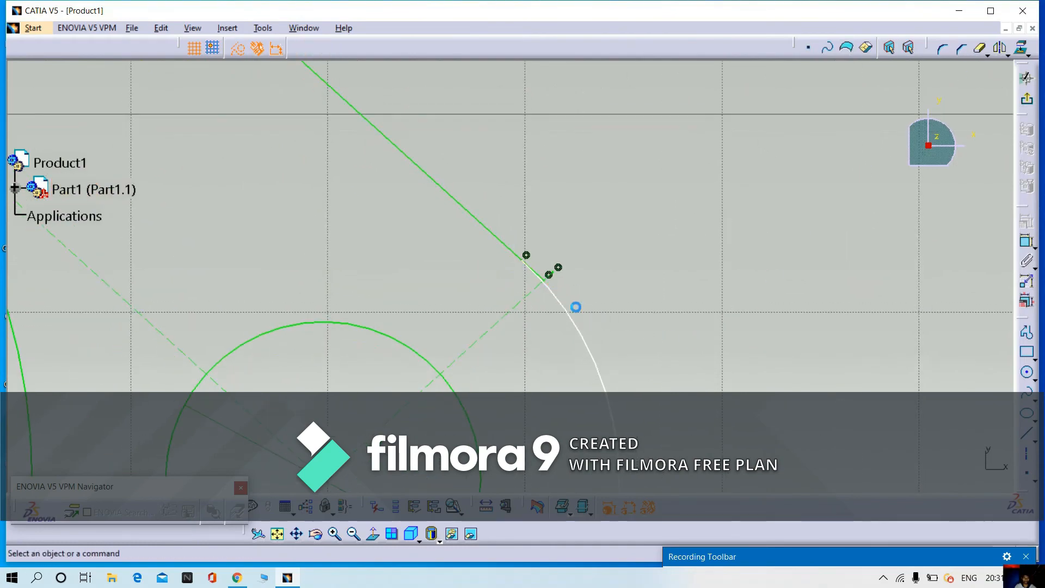
Step: Check the trimmed outline with Sketch Analysis and highlight the implicit profile to inspect its corners
mouse_move(618, 299)
middle_mouse_down()
mouse_move(654, 367)
mouse_move(637, 479)
middle_mouse_up()
middle_click_drag(468, 381, 551, 365)
left_click(263, 28)
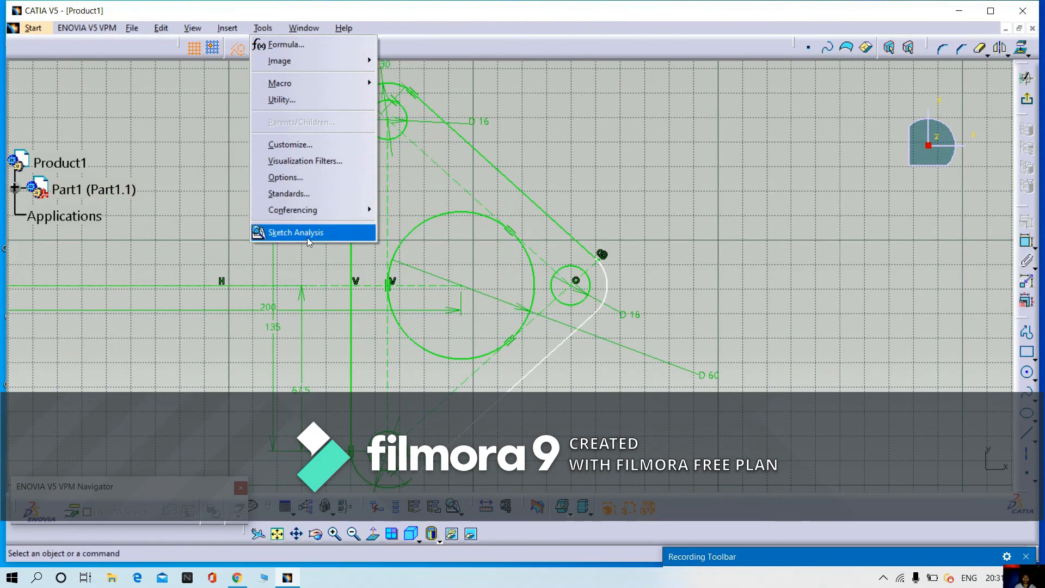
left_click(307, 231)
left_click(763, 264)
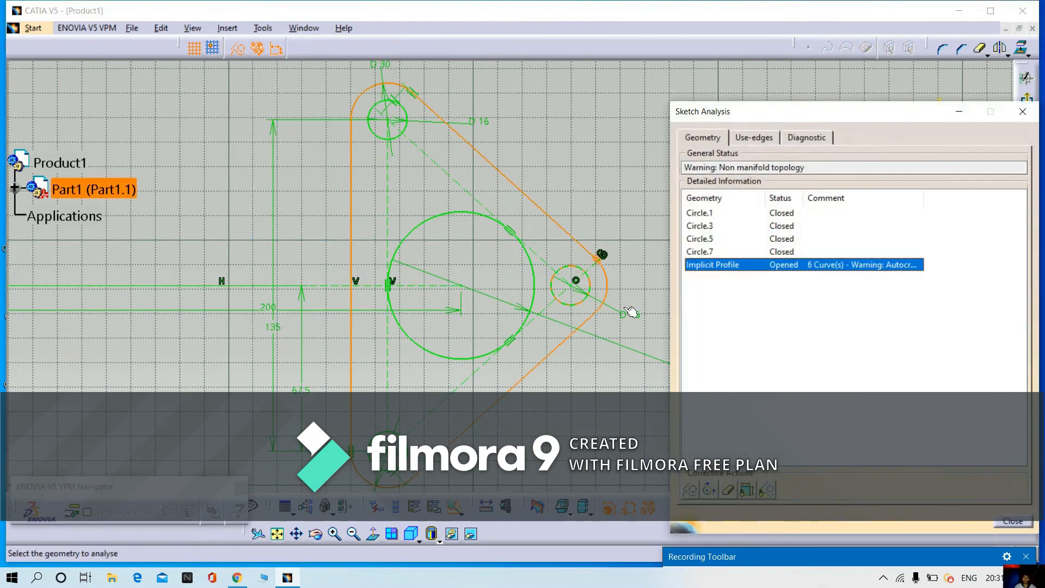
middle_click_drag(646, 334, 602, 353)
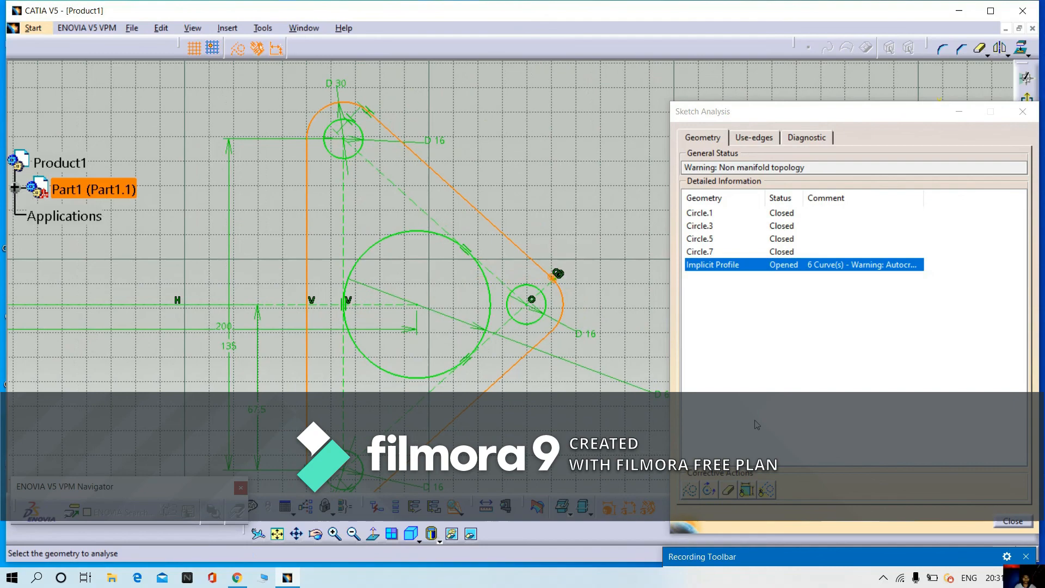
Step: Quick Trim the short leftover line segment where the upper slanted side meets the 30 mm corner arc
left_click(1020, 526)
mouse_move(536, 358)
middle_mouse_down()
mouse_move(560, 351)
mouse_move(580, 60)
middle_mouse_up()
mouse_move(684, 188)
middle_mouse_down()
mouse_move(1, 167)
mouse_move(1, 186)
middle_mouse_up()
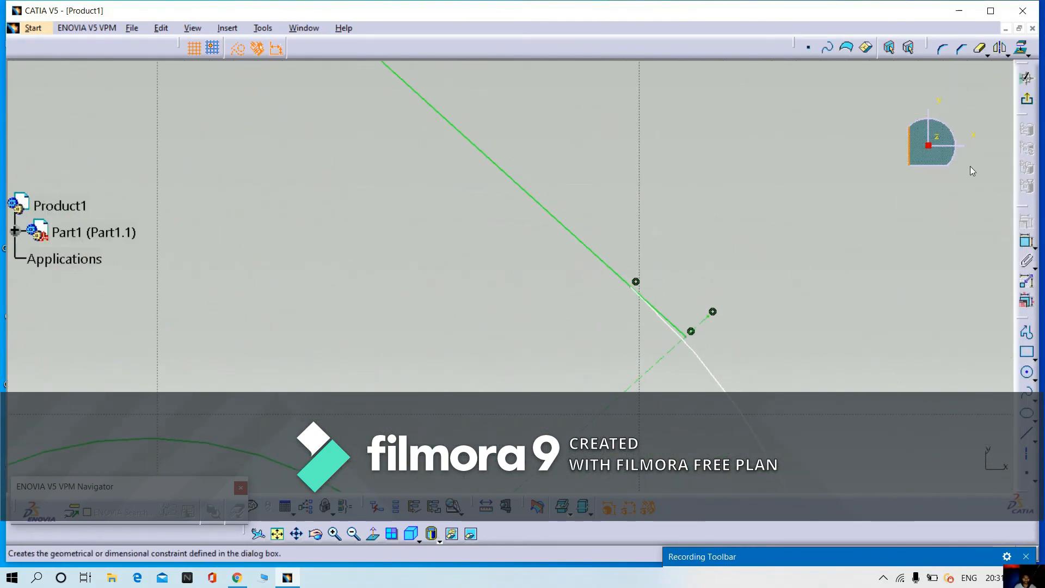
left_click(979, 48)
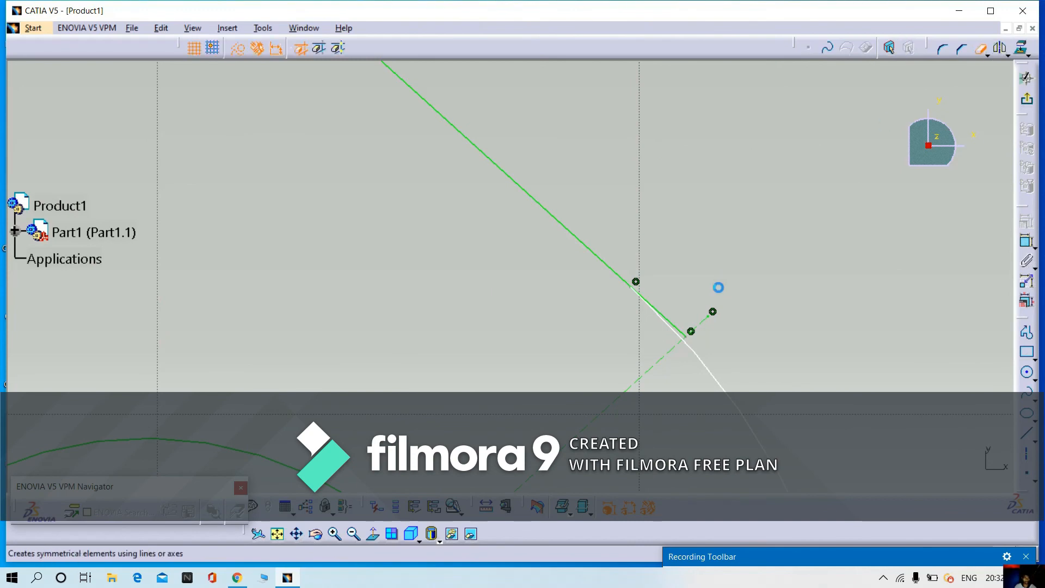
left_click(677, 327)
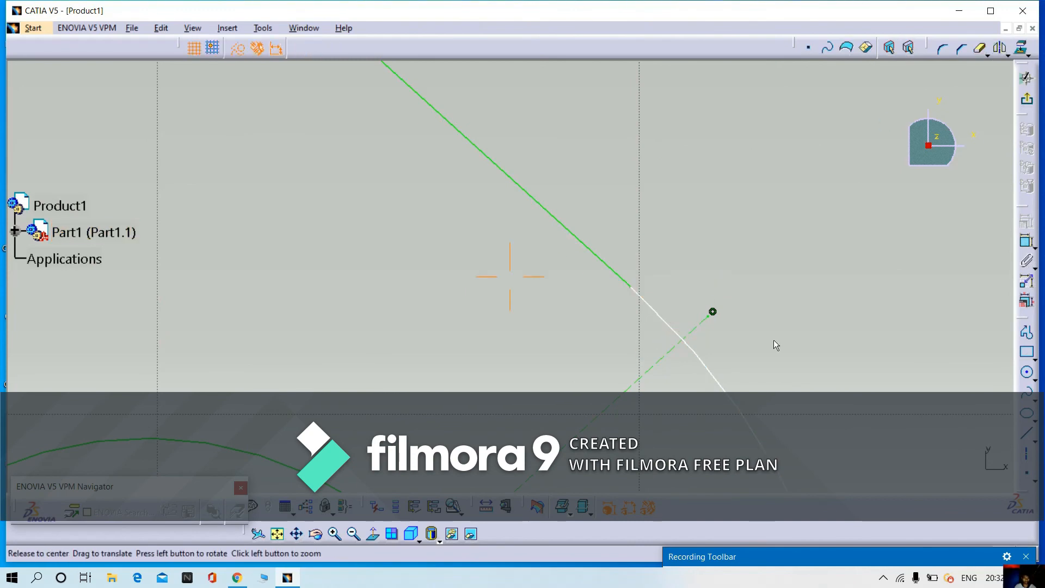
mouse_move(773, 341)
middle_mouse_down()
mouse_move(805, 407)
mouse_move(721, 301)
mouse_move(747, 338)
mouse_move(782, 531)
mouse_move(524, 364)
mouse_move(317, 51)
middle_mouse_up()
left_click(721, 301)
Step: Rerun Sketch Analysis on the bracket profile, highlight Circle.7, Circle.3 and Circle.1 to inspect them, and close the analysis
left_click(262, 29)
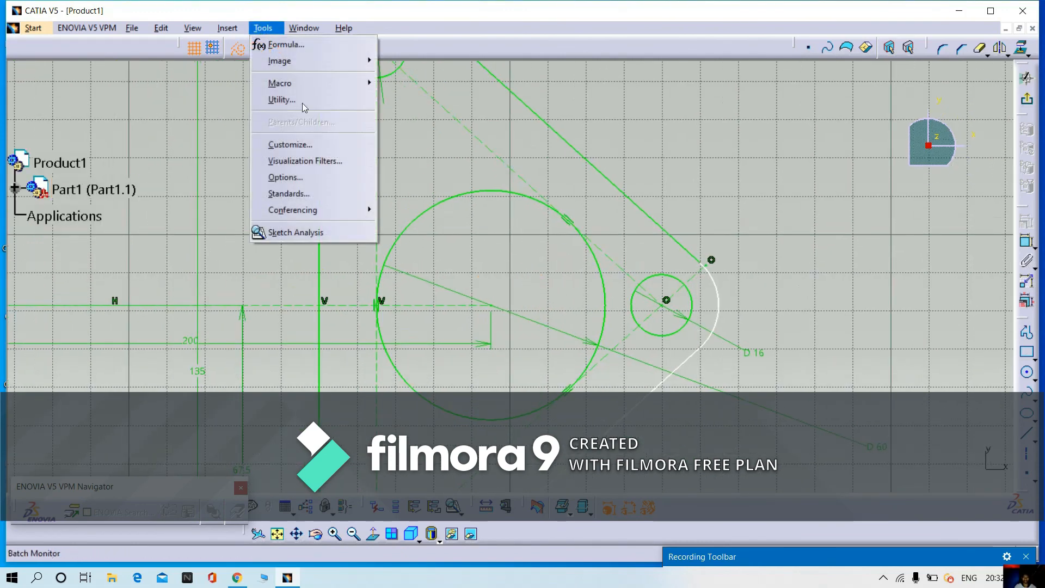
left_click(301, 232)
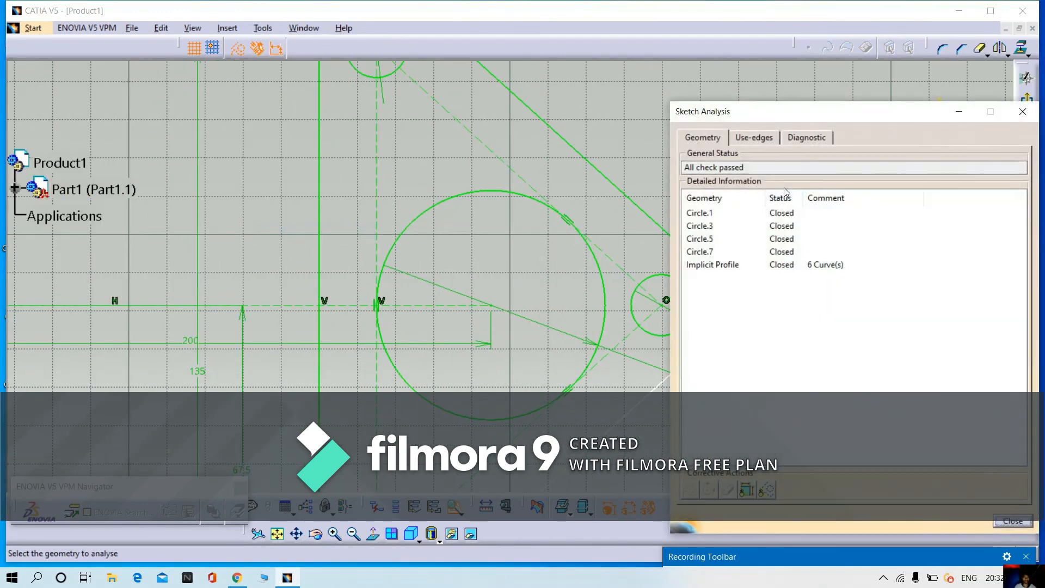
left_click(783, 263)
left_click(769, 251)
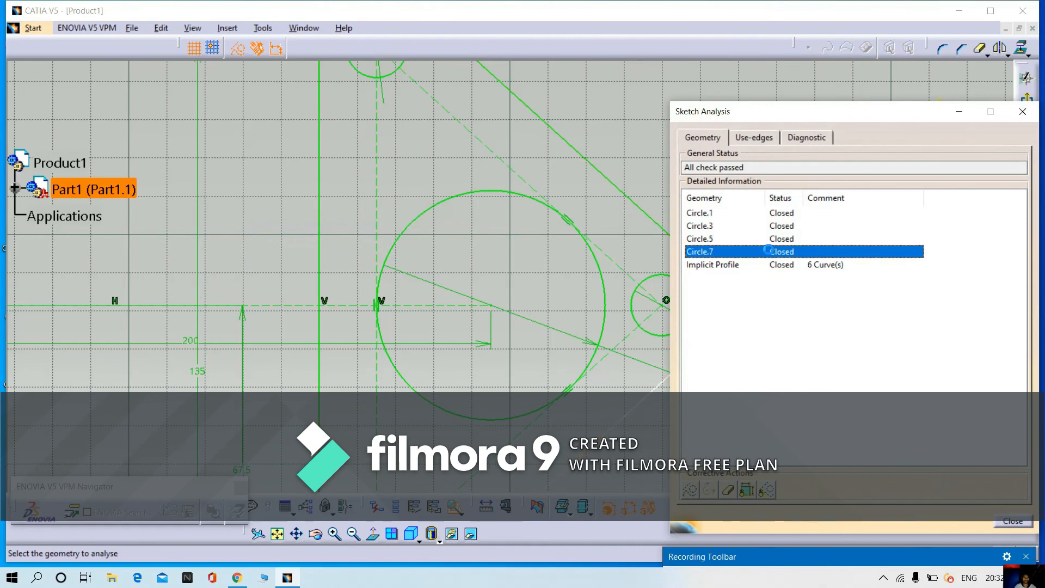
mouse_move(524, 275)
middle_mouse_down()
mouse_move(646, 103)
mouse_move(580, 155)
middle_mouse_up()
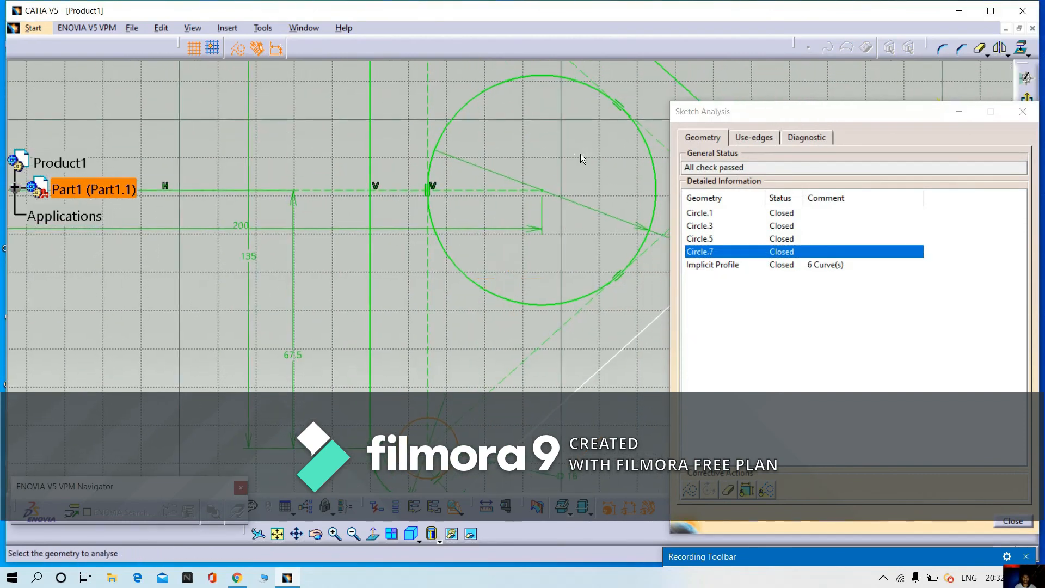
left_click(788, 241)
left_click(774, 224)
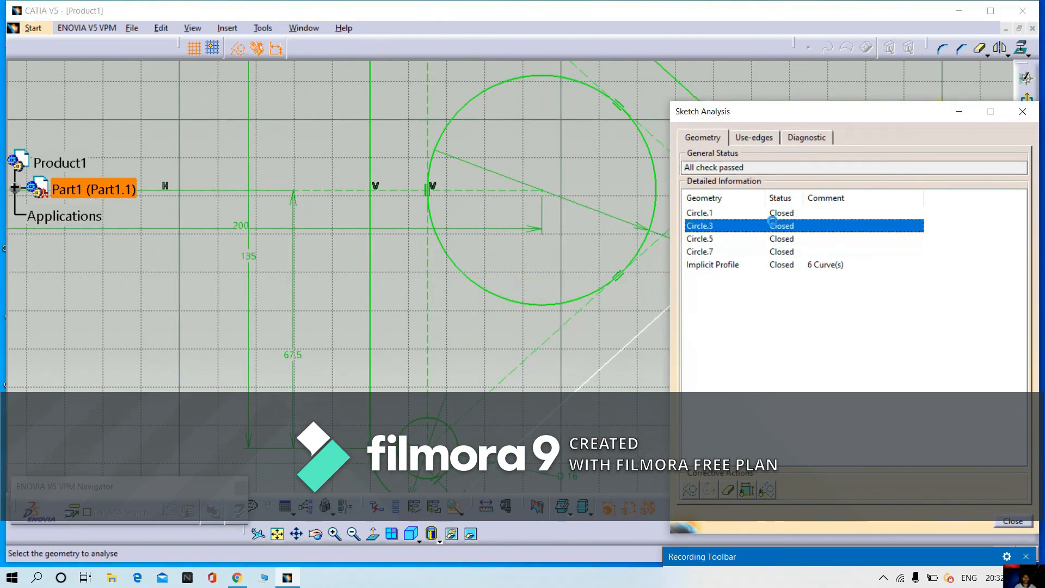
left_click(780, 212)
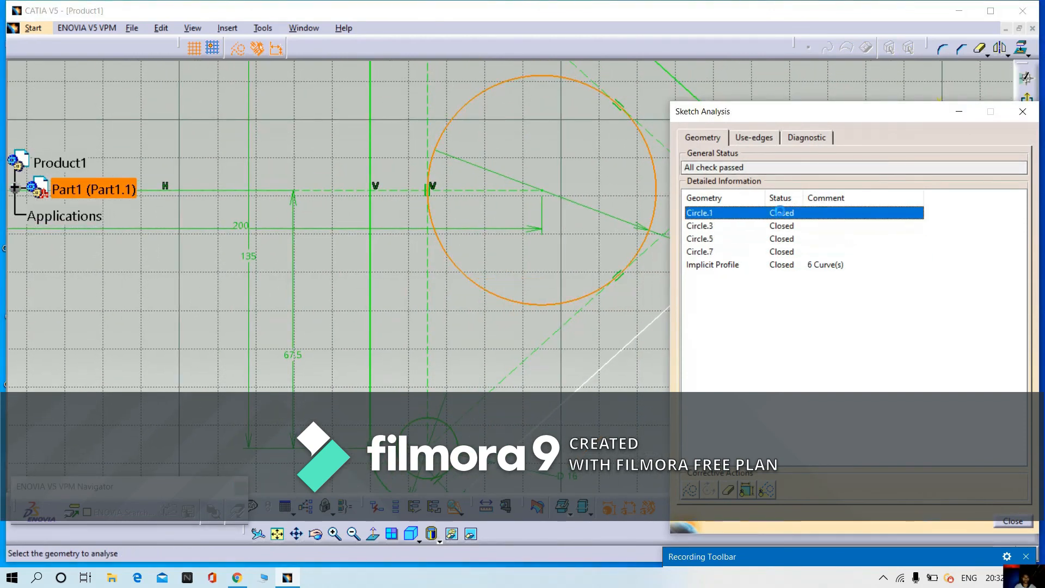
left_click(1013, 521)
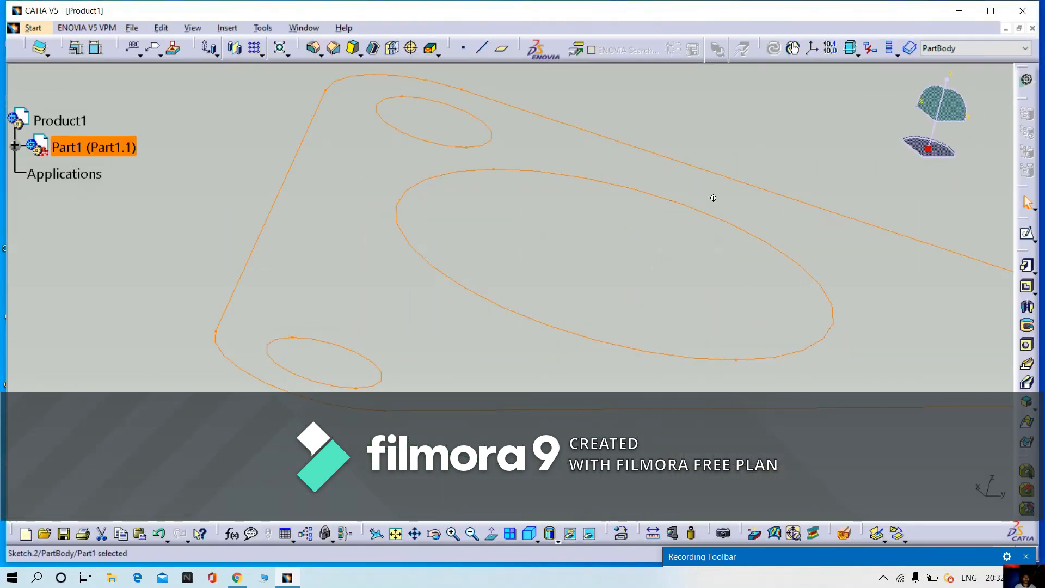
Step: Pad the triangular bracket sketch with a 5 mm length and mirrored extent
middle_click_drag(713, 198, 681, 147)
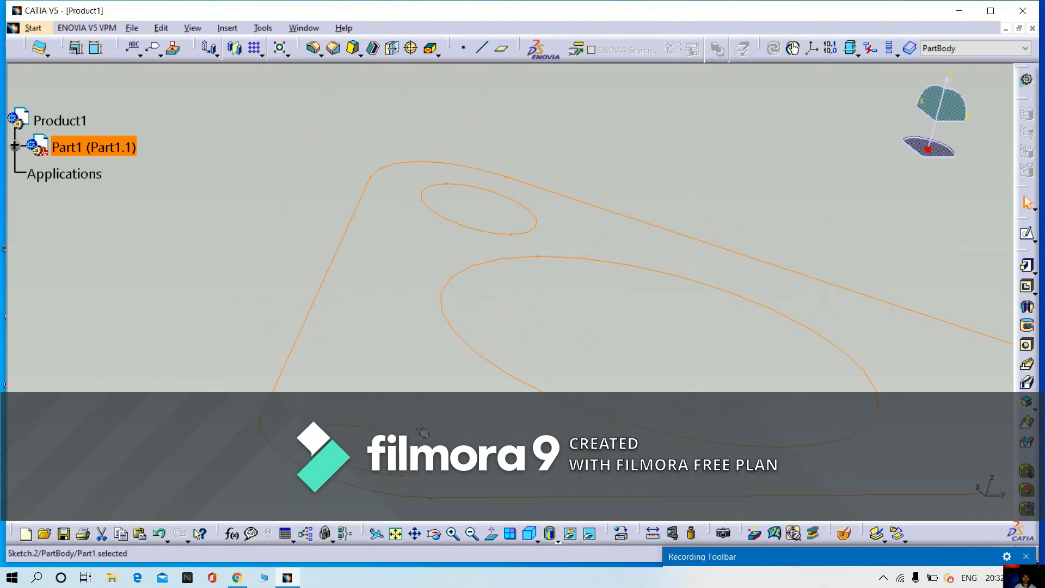
left_click(472, 534)
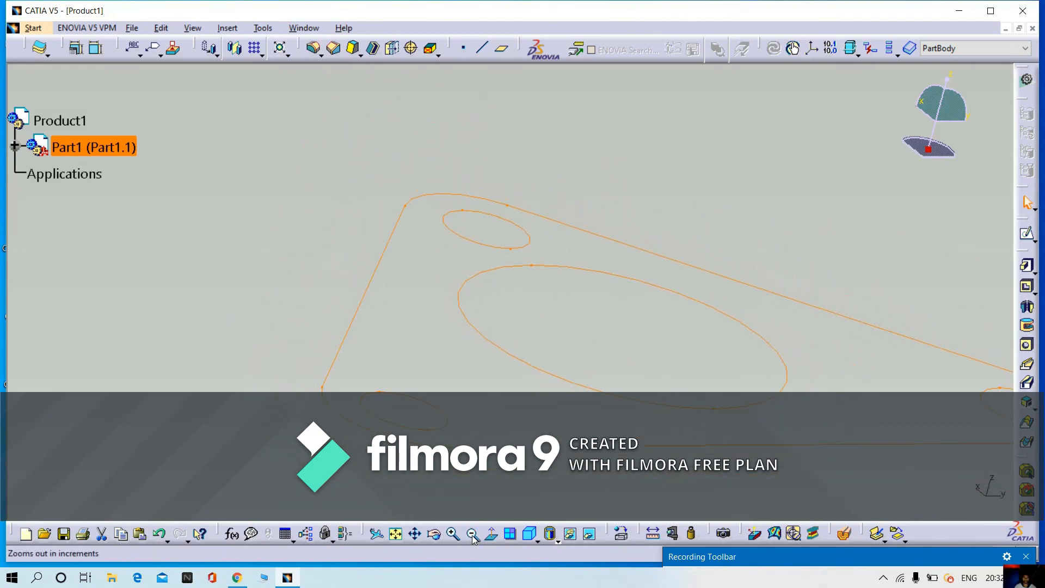
left_click(473, 537)
left_click(472, 536)
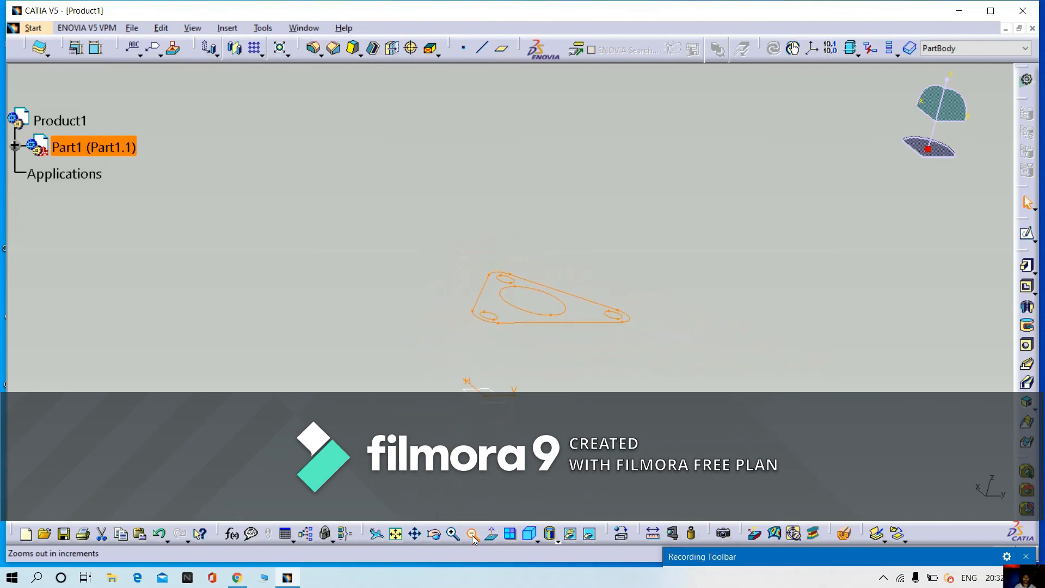
left_click(473, 536)
middle_click_drag(650, 397, 638, 303)
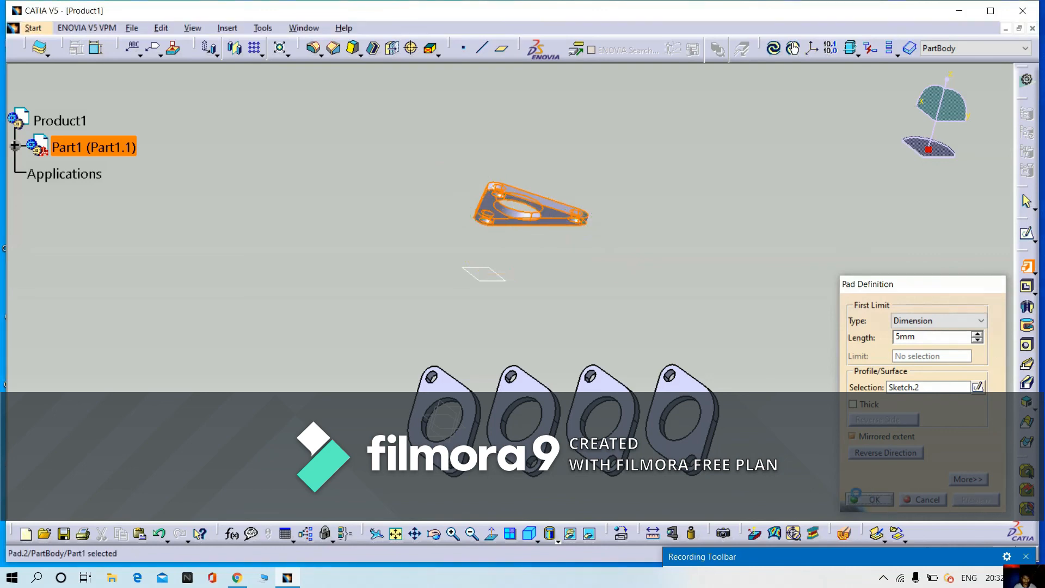
left_click(855, 494)
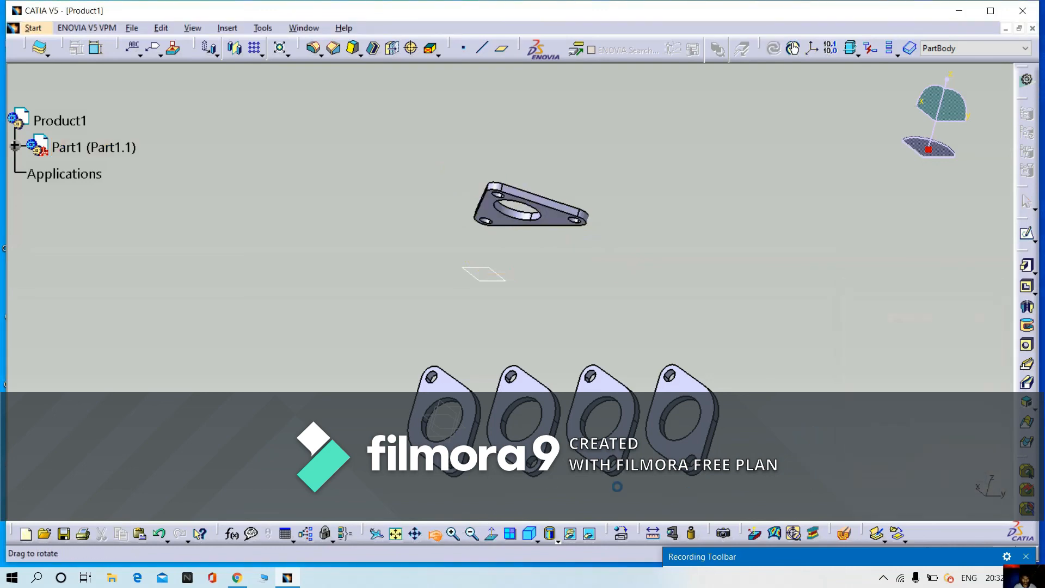
middle_click_drag(617, 486, 521, 382)
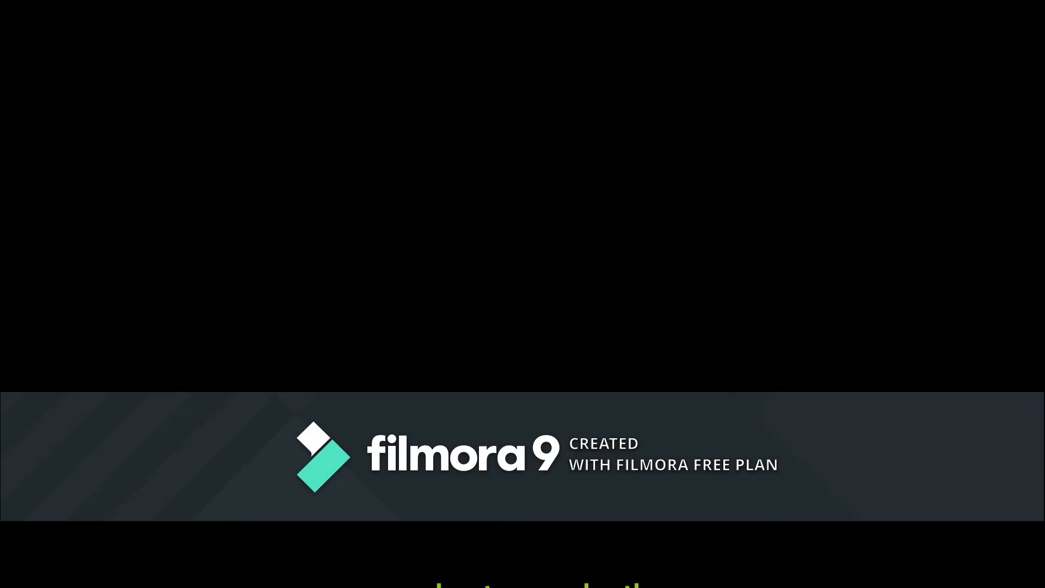